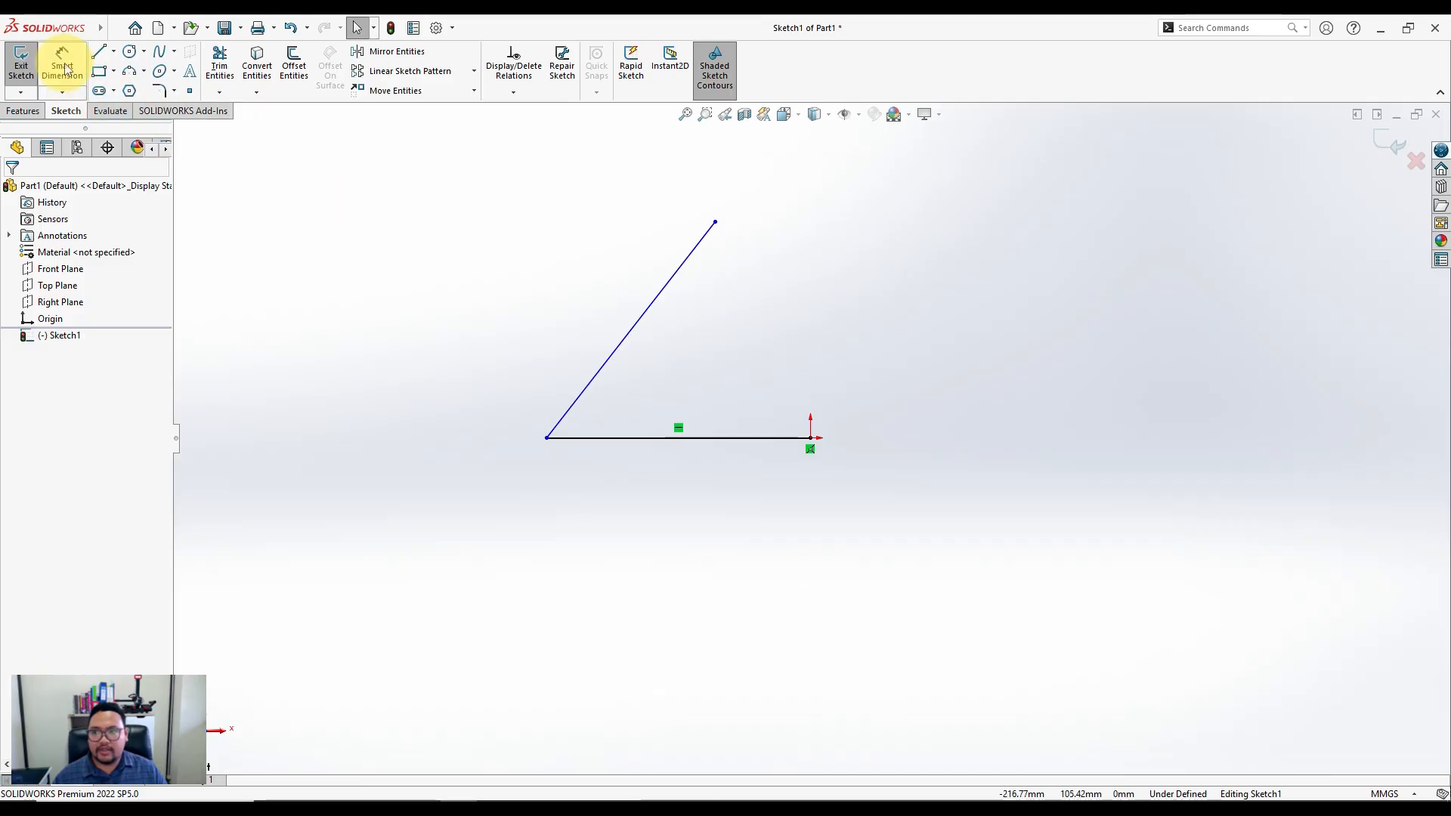
Dimension the horizontal line's length and set it to 50 mm
{"action": "left_click", "coordinate": [62, 63]}
{"action": "left_click", "coordinate": [731, 442]}
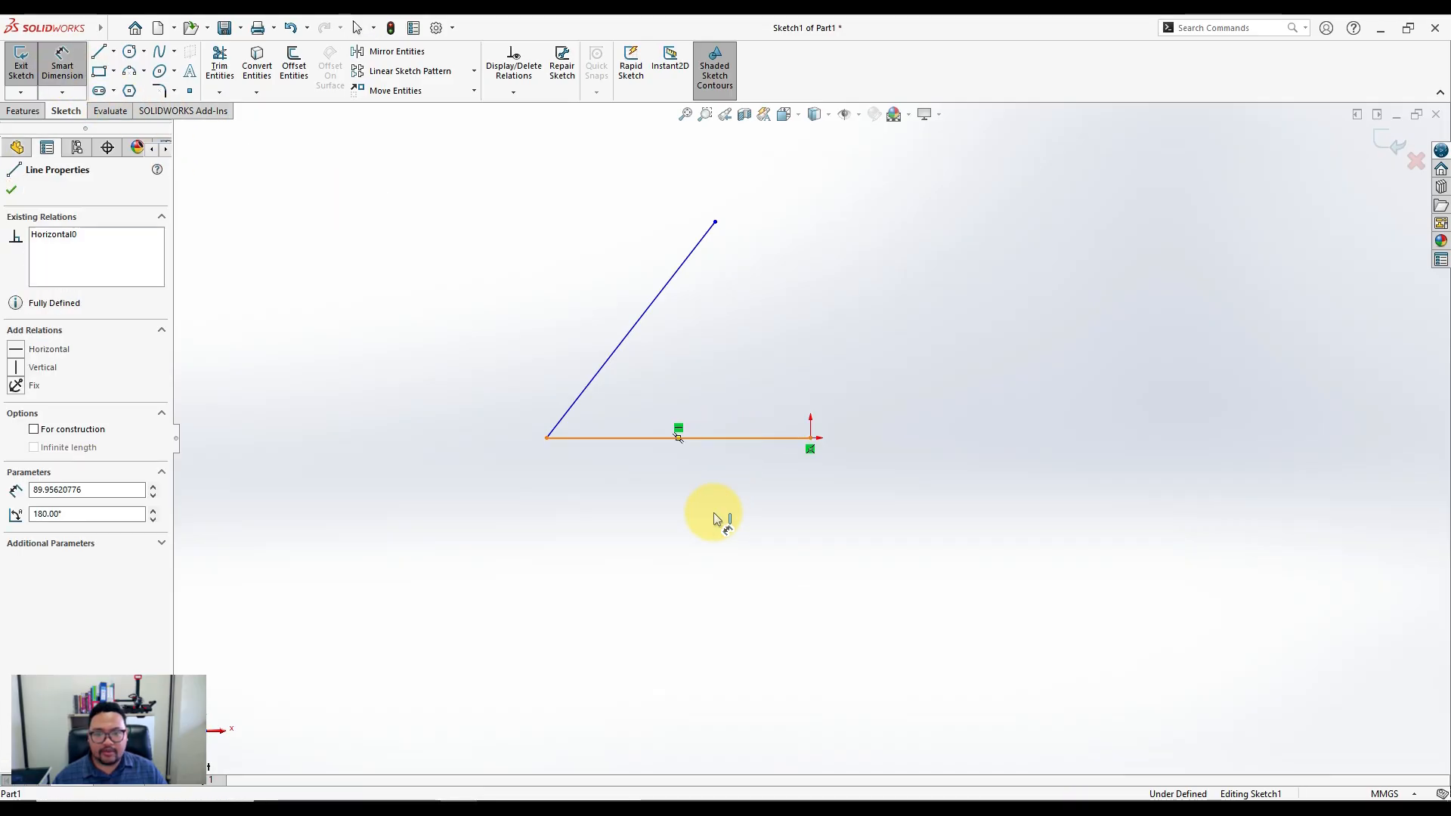
{"action": "left_click", "coordinate": [733, 513]}
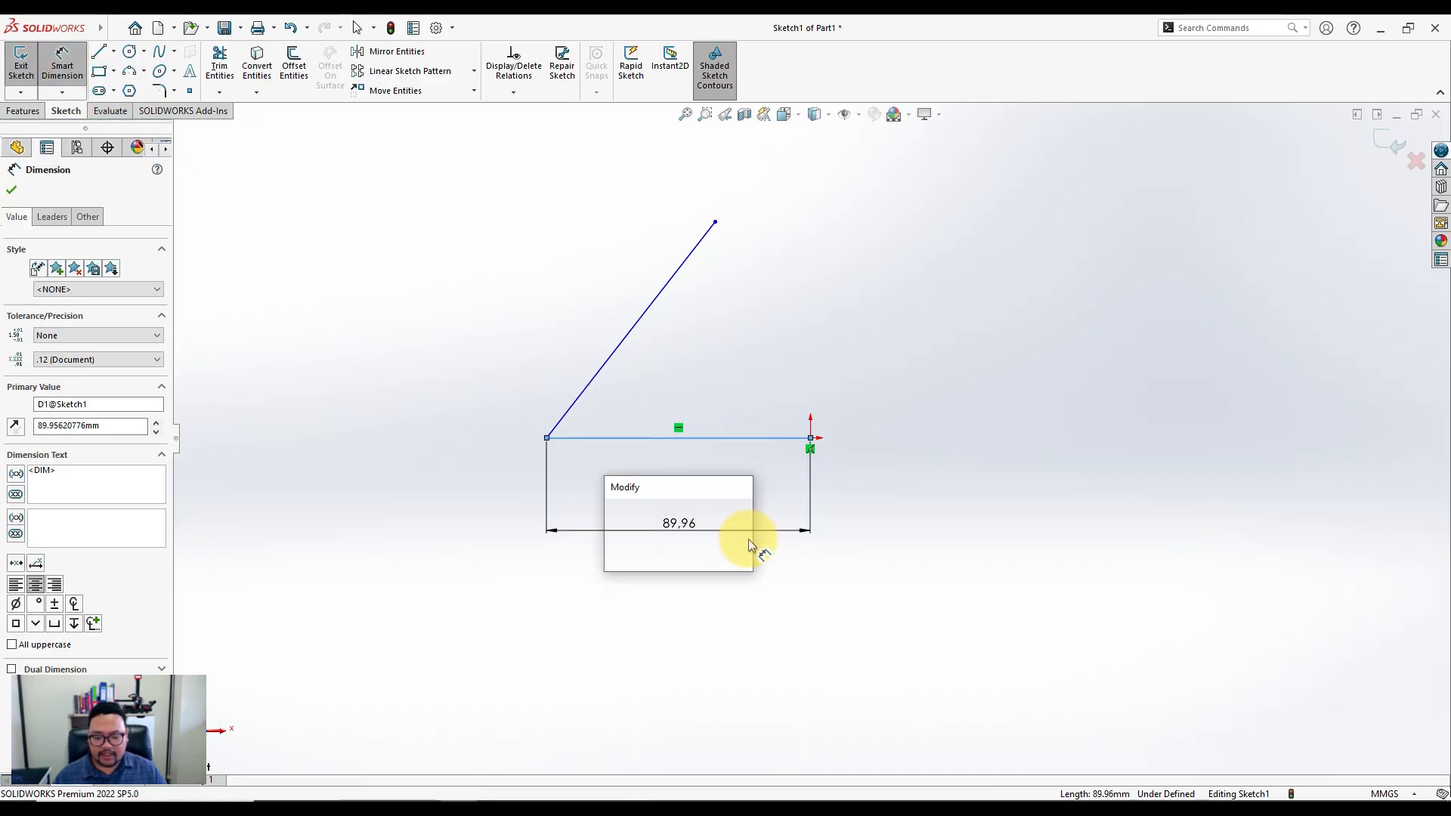
{"action": "type", "text": "50"}
{"action": "key", "text": "Return"}
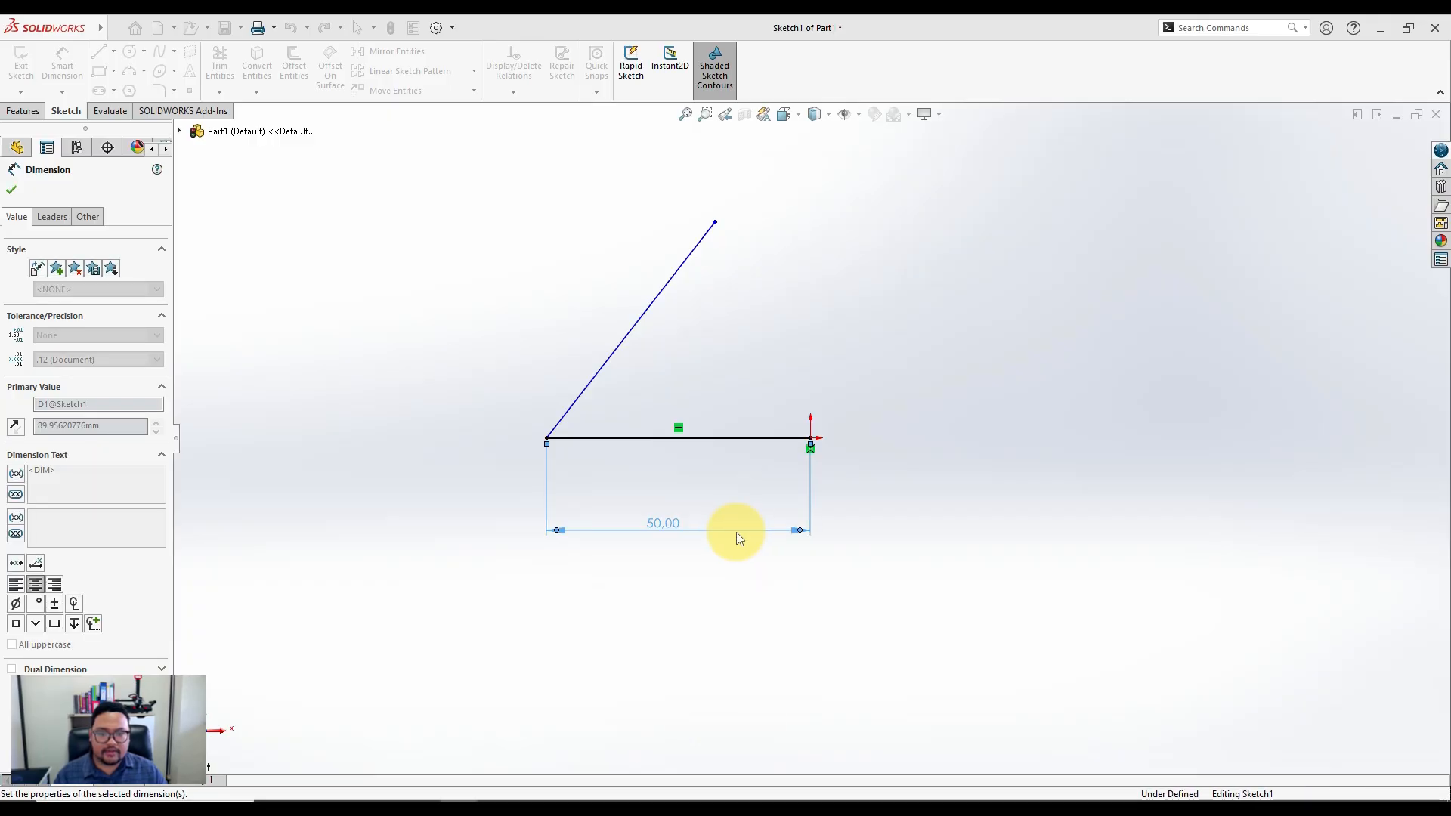
Dimension the slanted line along its own direction and set its length to 50 mm
{"action": "left_click", "coordinate": [646, 321]}
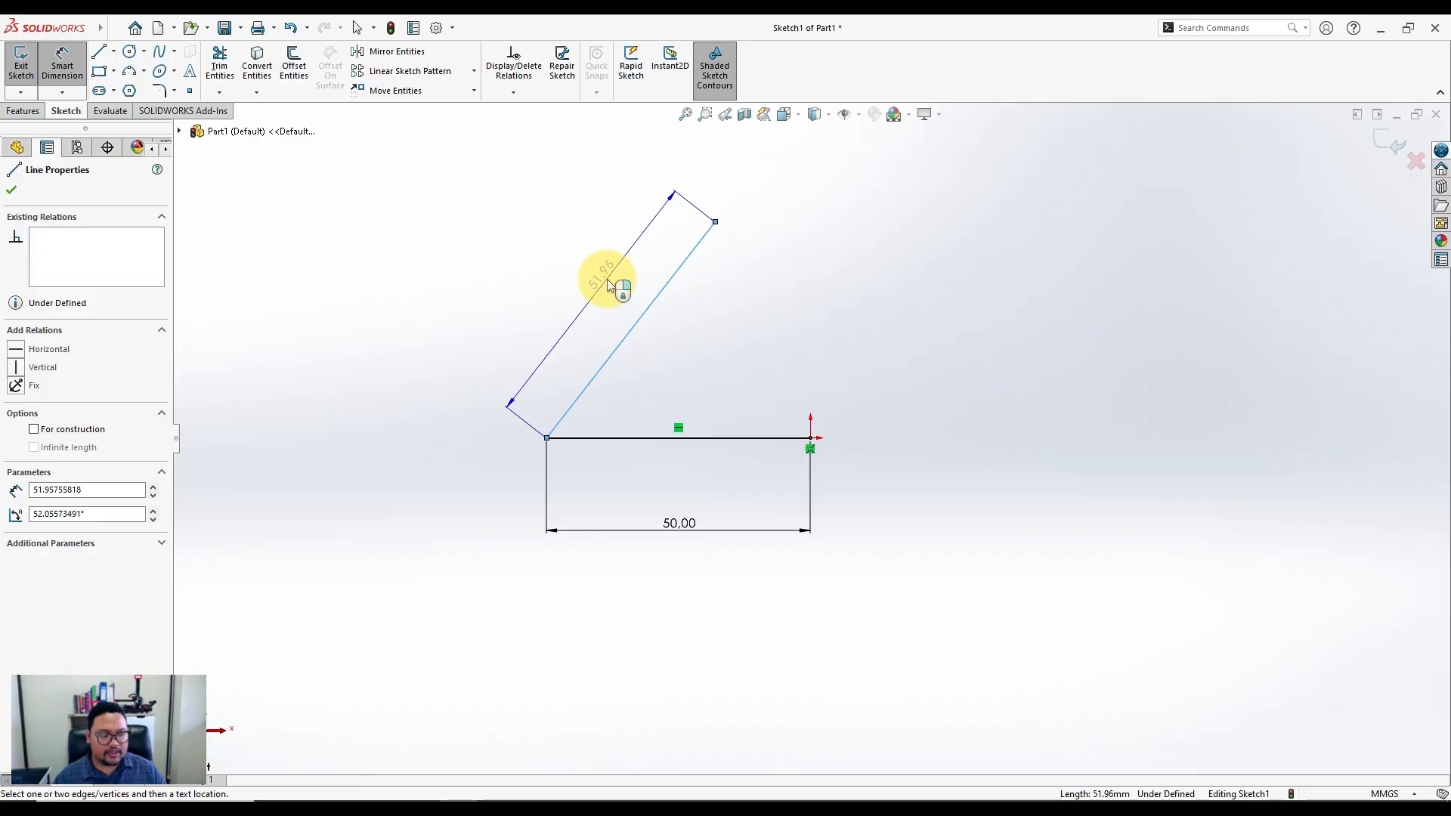
{"action": "left_click", "coordinate": [603, 288]}
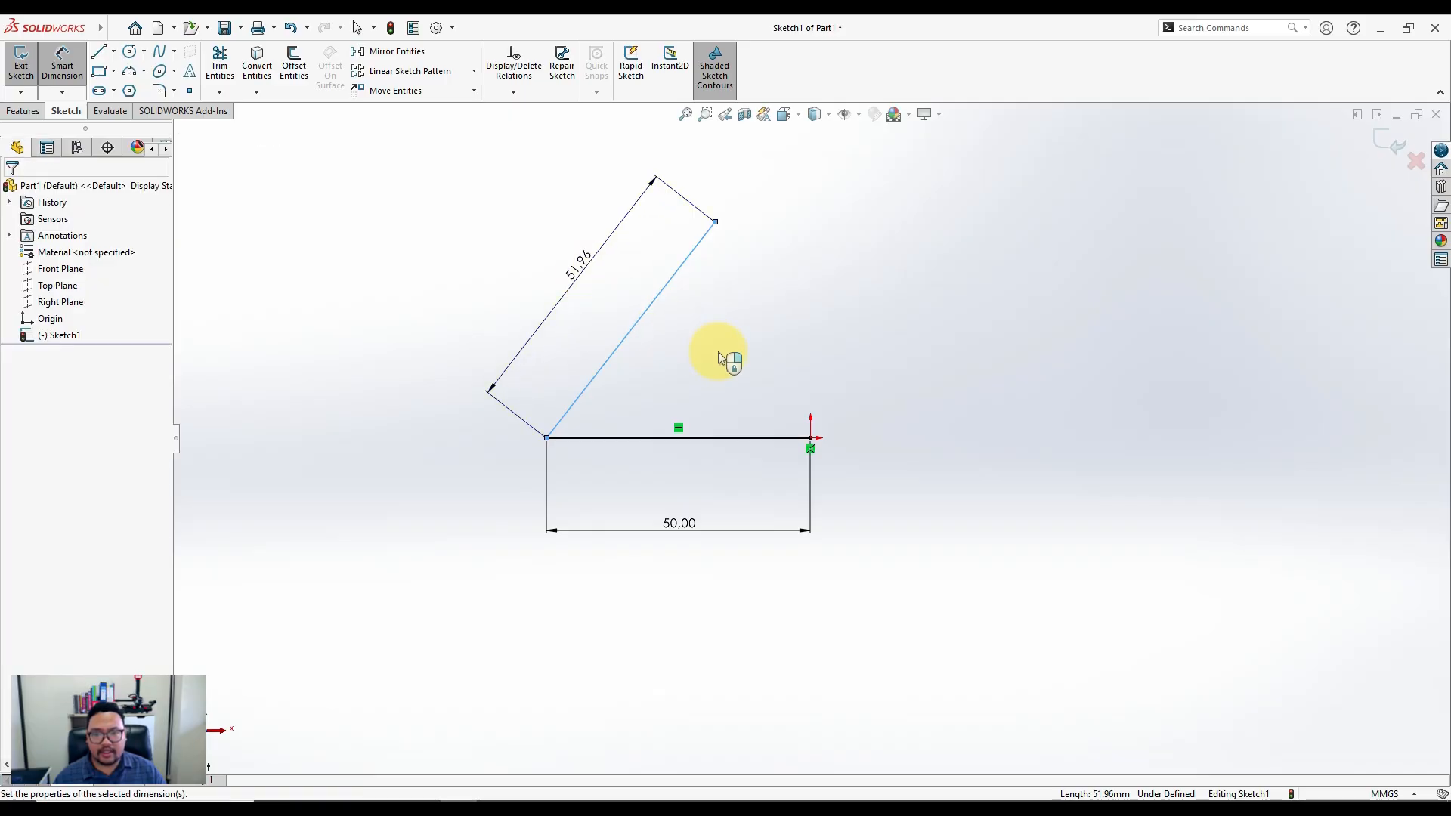
{"action": "type", "text": "50"}
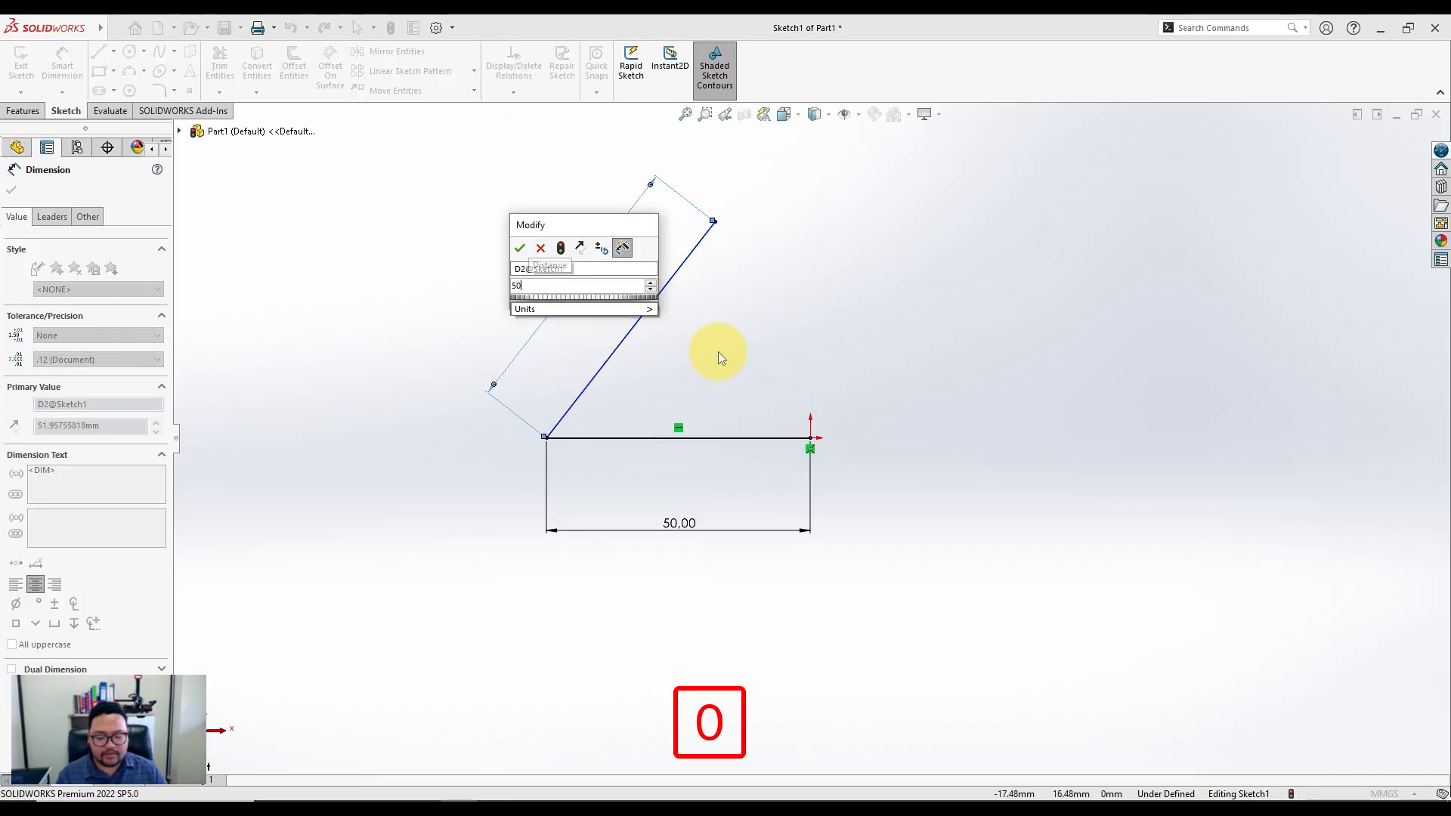
{"action": "key", "text": "Return"}
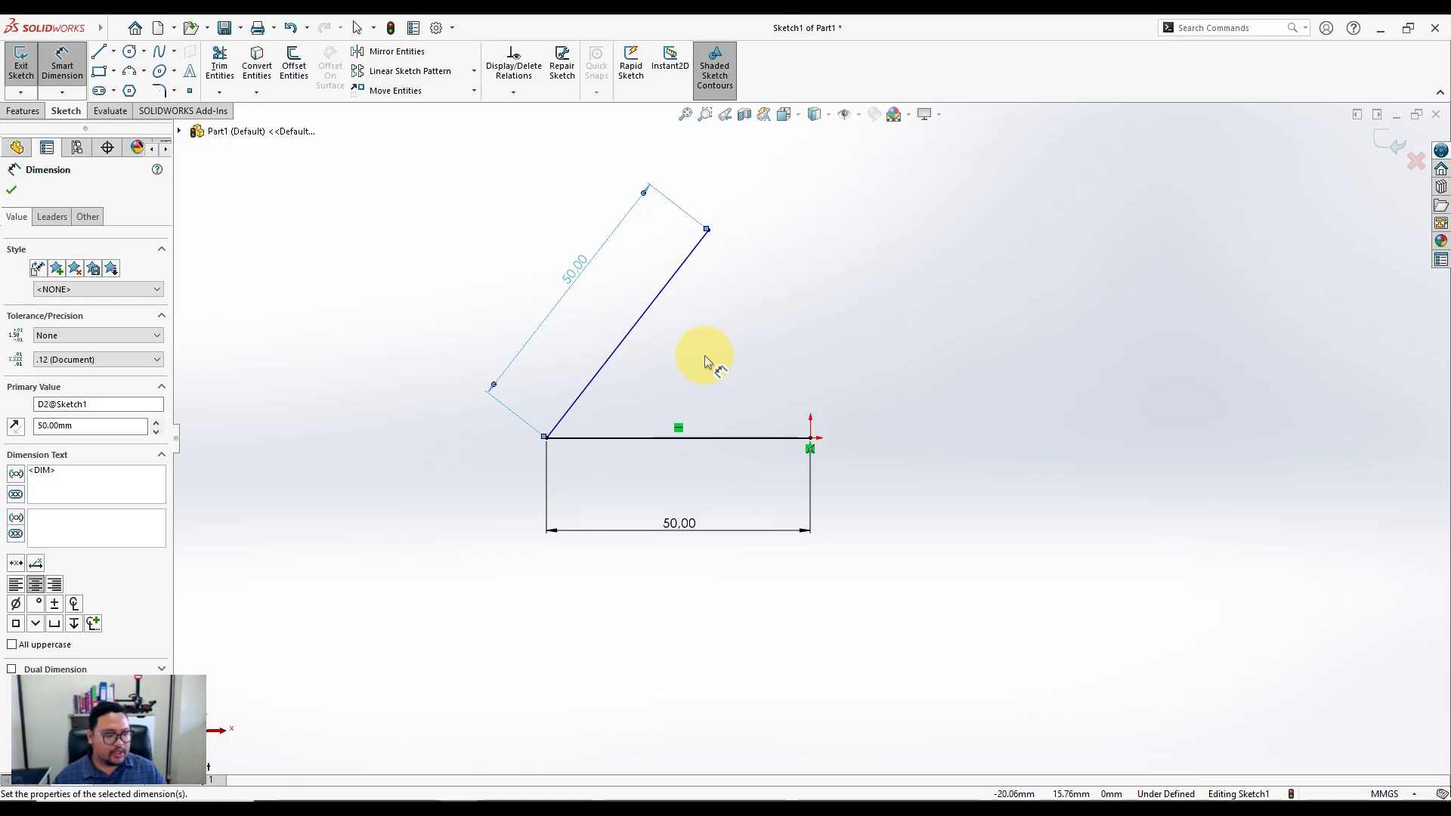
Dimension the angle between the slanted and horizontal lines and set it to 70°
{"action": "left_click", "coordinate": [638, 324]}
{"action": "left_click", "coordinate": [731, 437]}
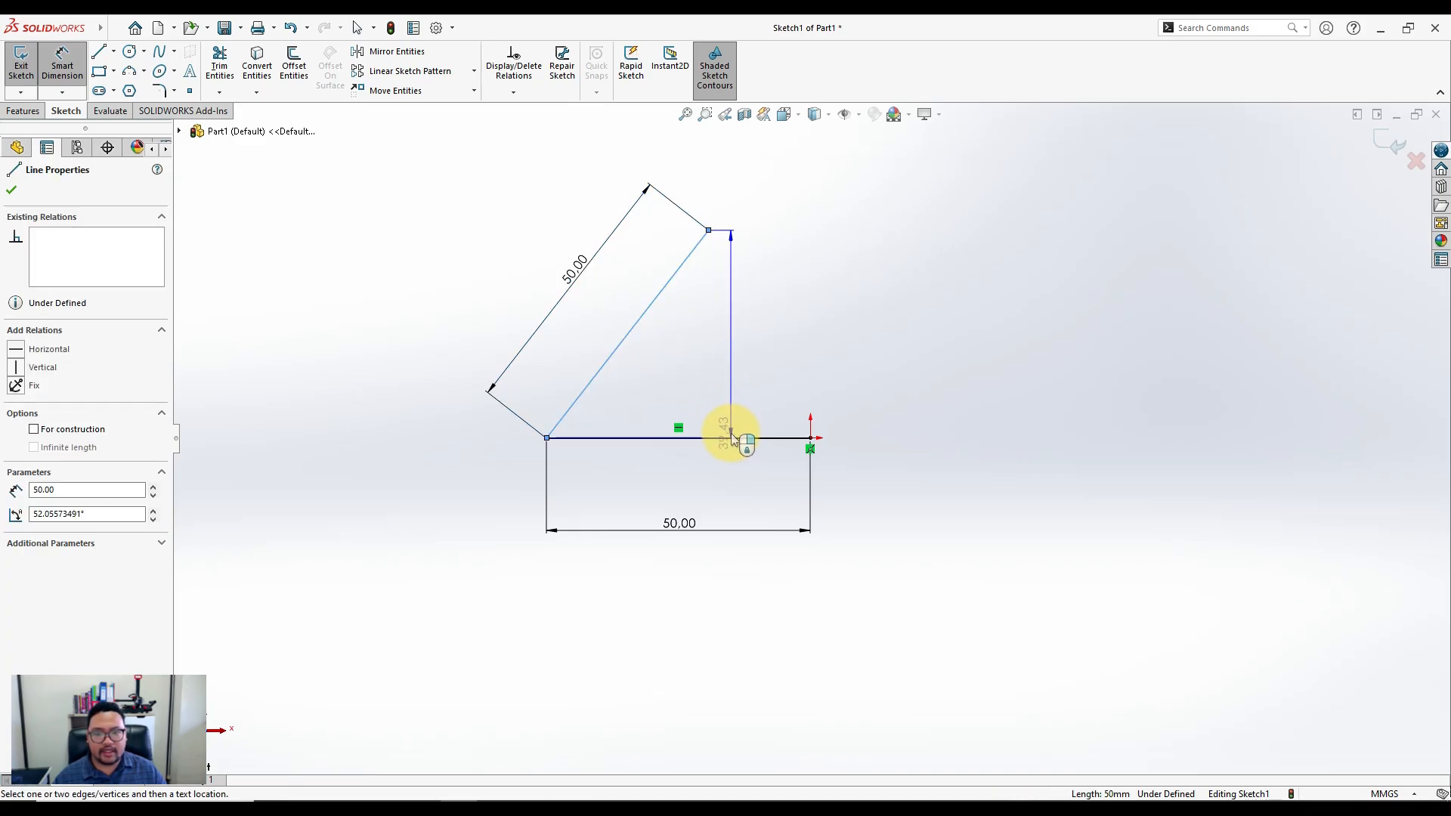
{"action": "left_click", "coordinate": [731, 437]}
{"action": "left_click", "coordinate": [738, 329]}
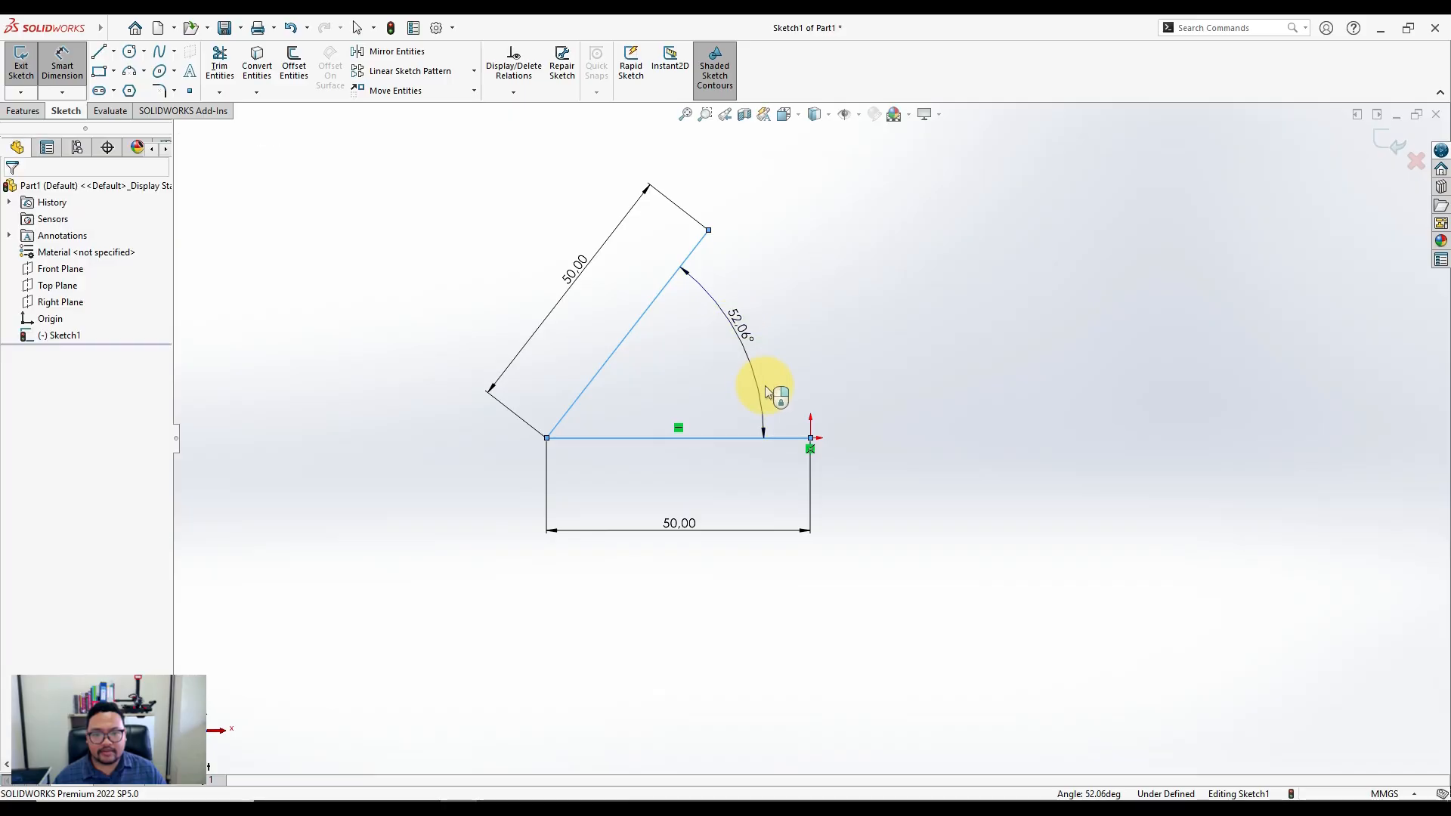
{"action": "double_click", "coordinate": [763, 389]}
{"action": "type", "text": "70"}
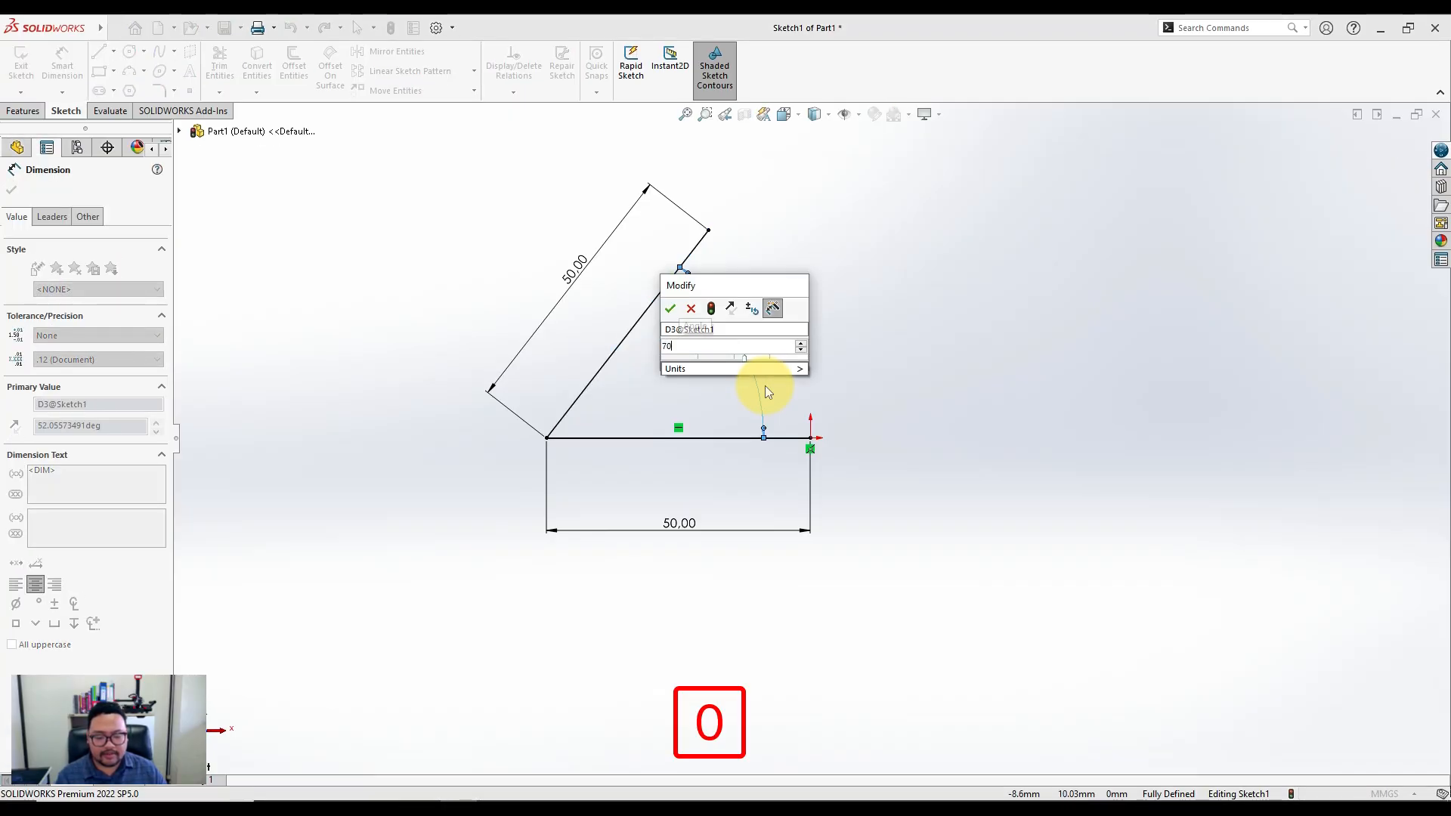
{"action": "key", "text": "Return"}
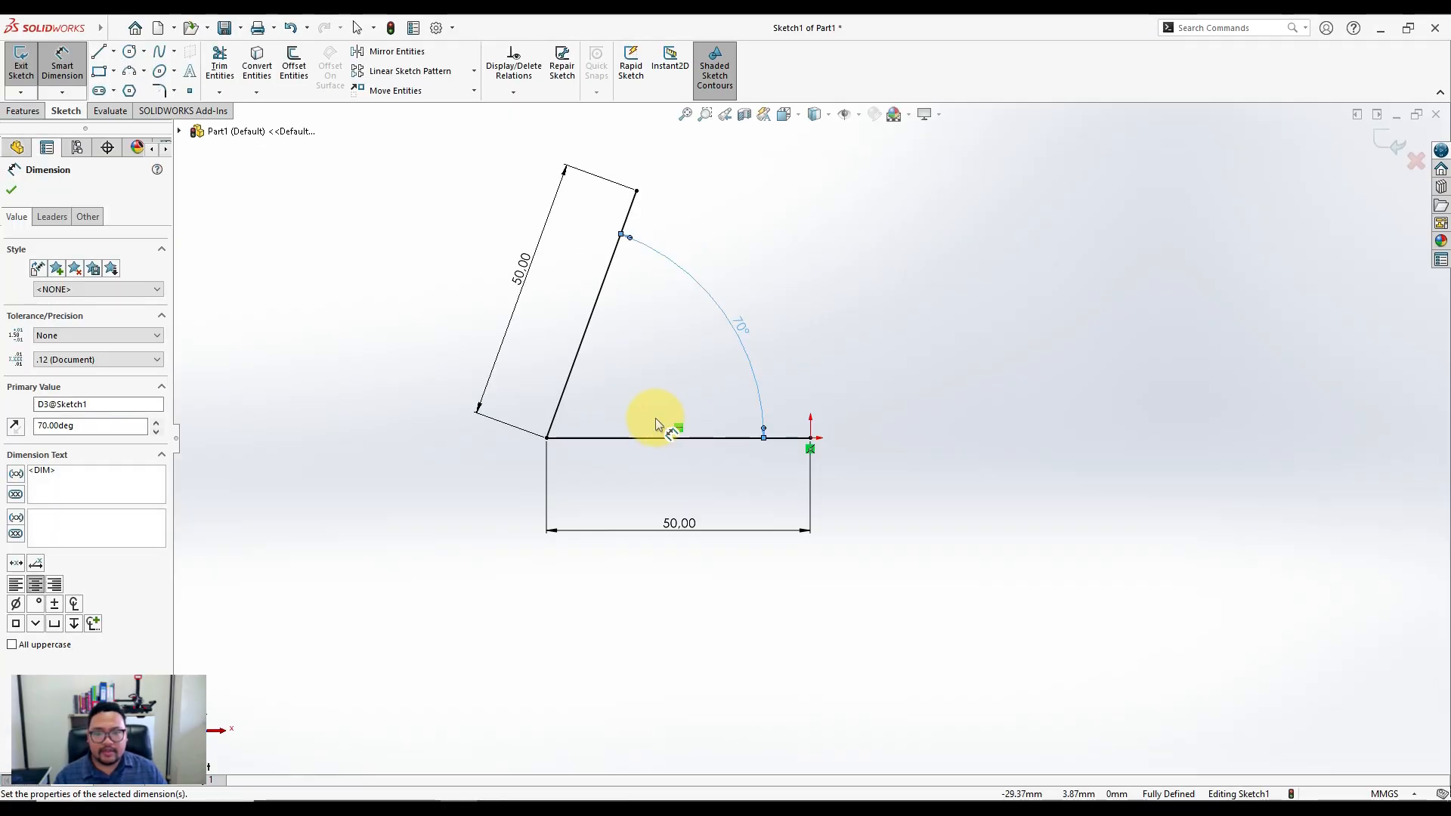
{"action": "key", "text": "Escape"}
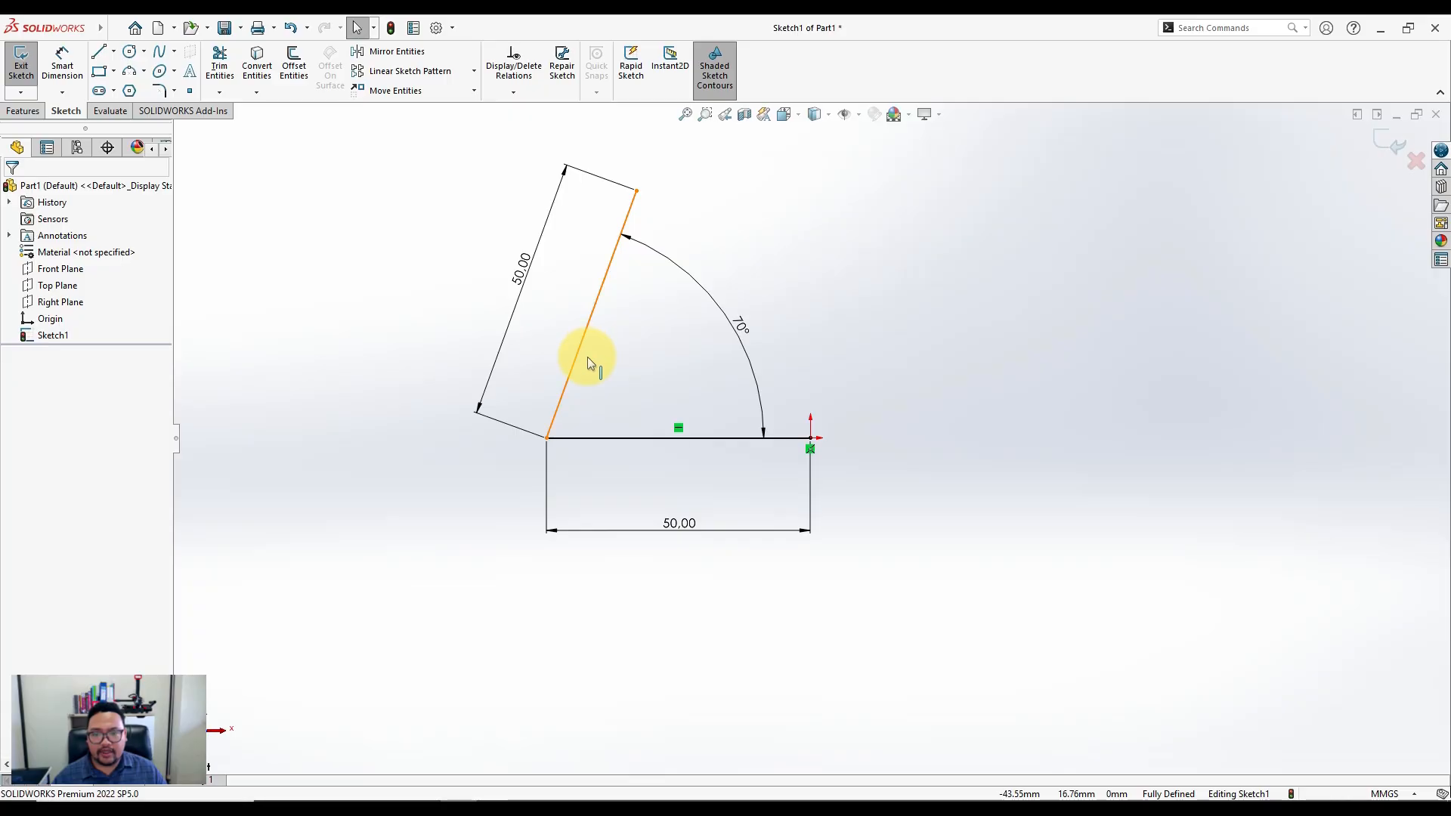
Convert both the slanted and the horizontal line to construction geometry
{"action": "left_click", "coordinate": [587, 358]}
{"action": "left_click", "coordinate": [627, 437], "text": "ctrl"}
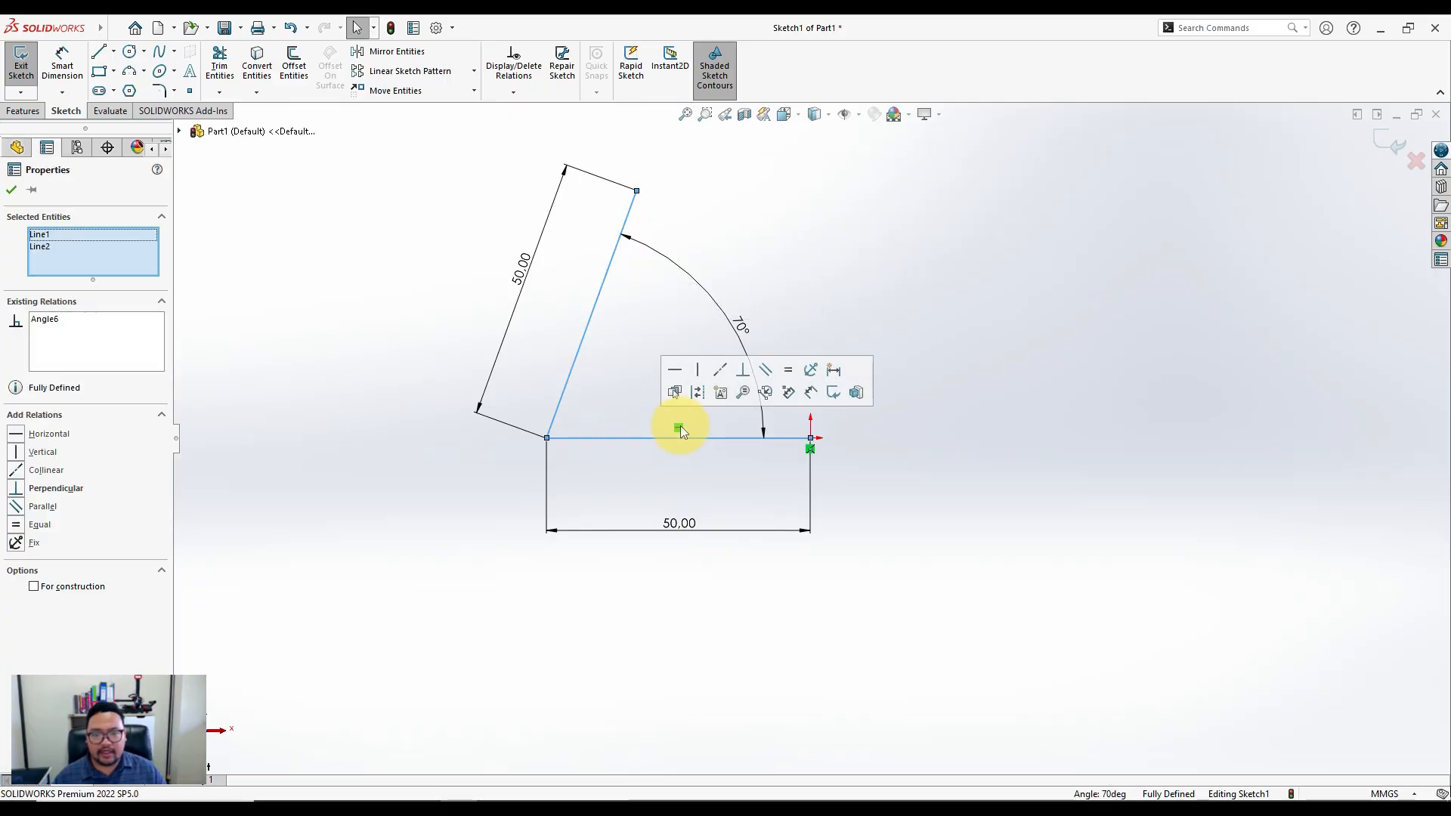
{"action": "left_click", "coordinate": [700, 394]}
{"action": "left_click", "coordinate": [897, 330]}
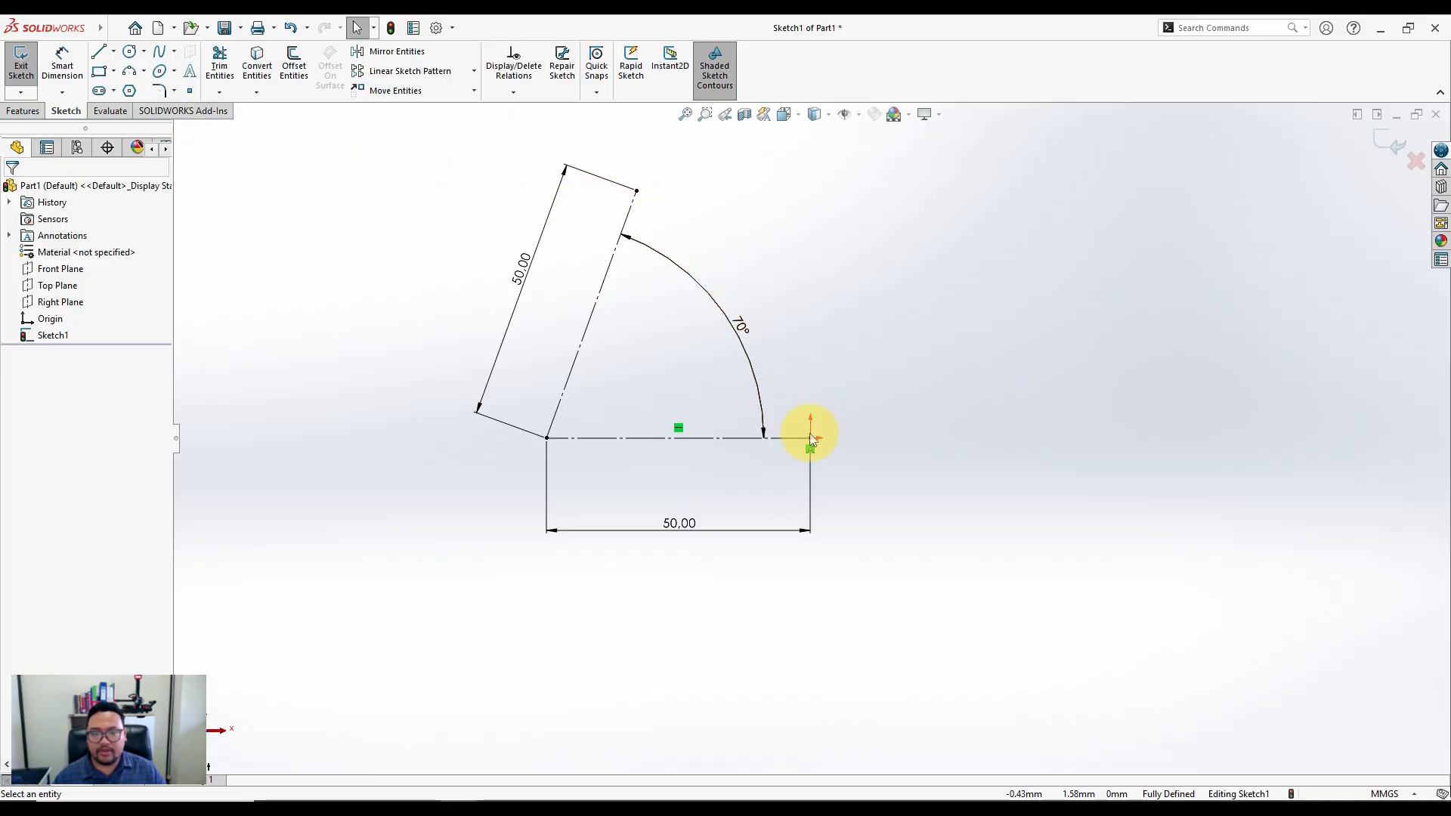
Sketch a 3 Point Arc from the slanted line's upper end to the origin with a radius of about 47 mm
{"action": "left_click", "coordinate": [144, 73]}
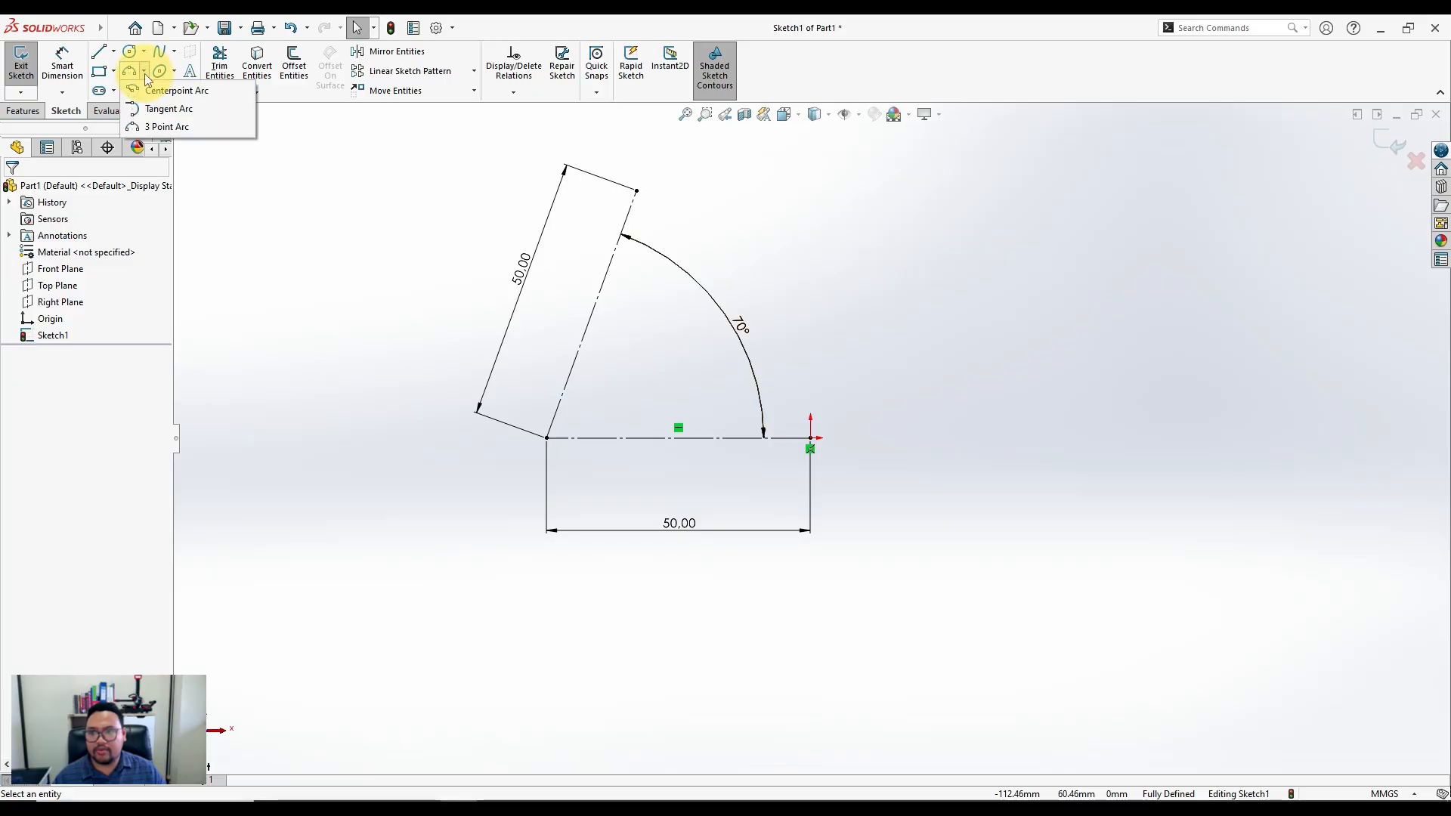
{"action": "left_click", "coordinate": [161, 128]}
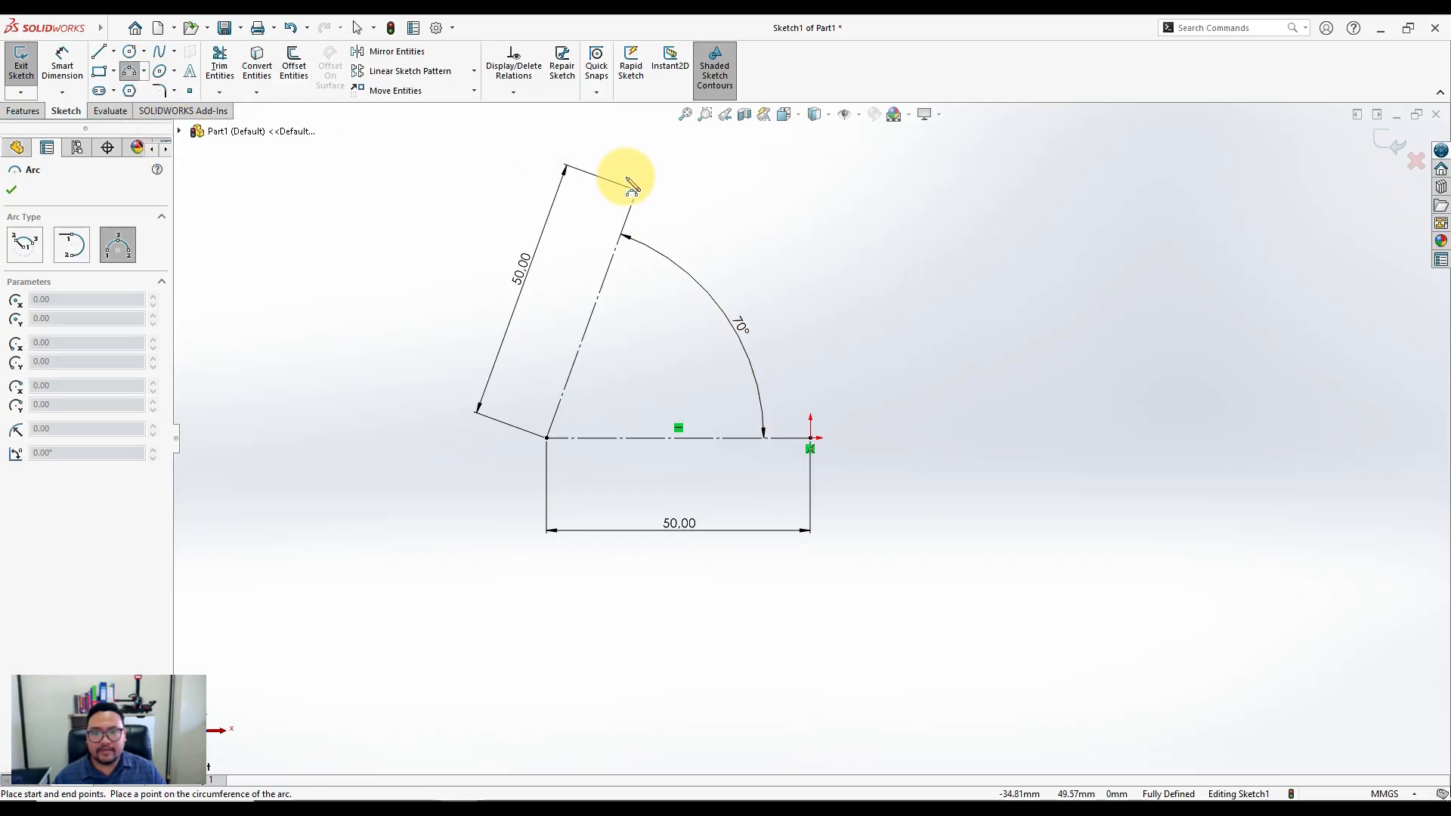
{"action": "left_click", "coordinate": [811, 437]}
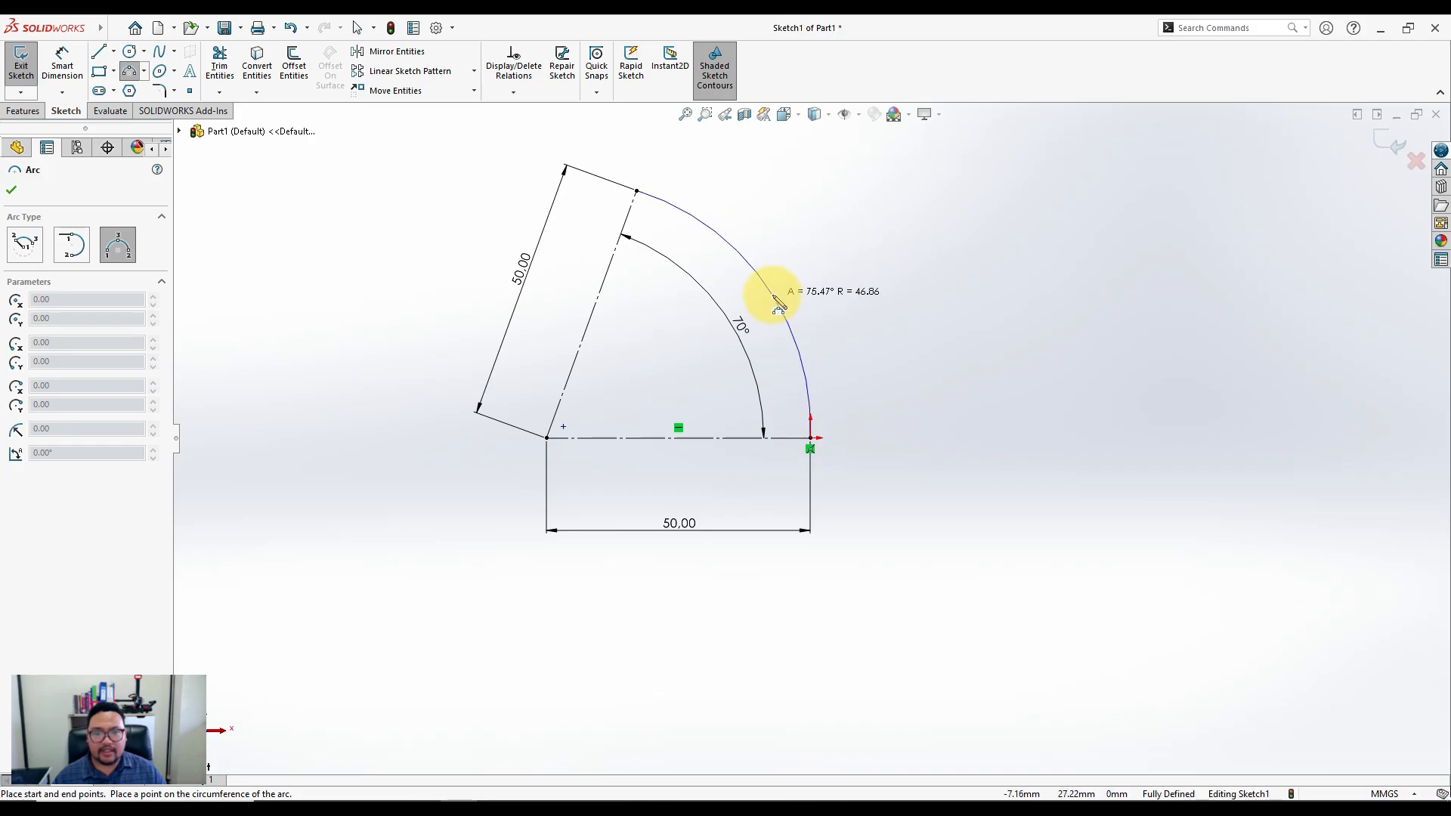
{"action": "left_click", "coordinate": [774, 296]}
{"action": "key", "text": "Escape"}
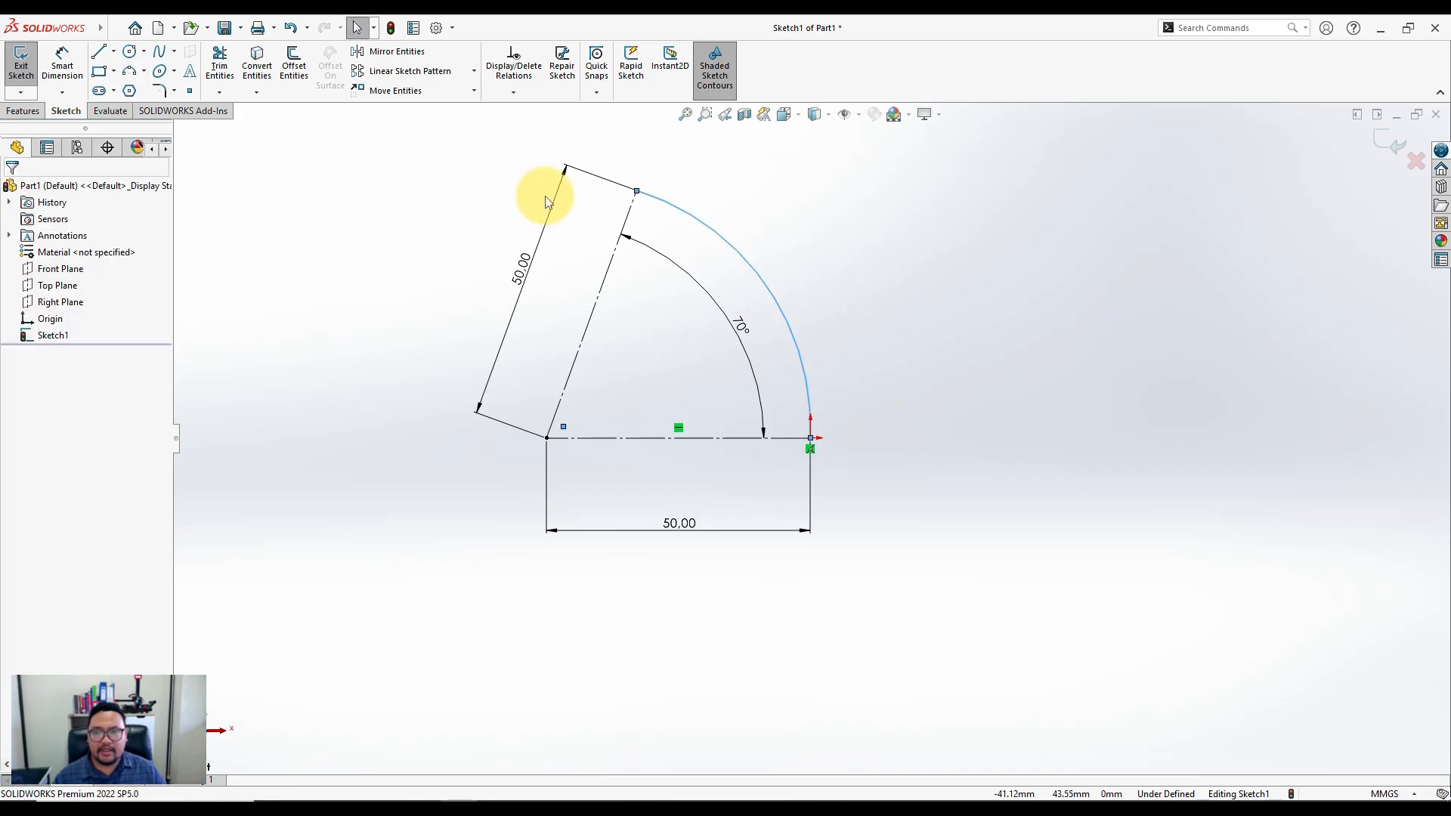
Dimension the arc's radius and set it to 50 mm
{"action": "left_click", "coordinate": [60, 65]}
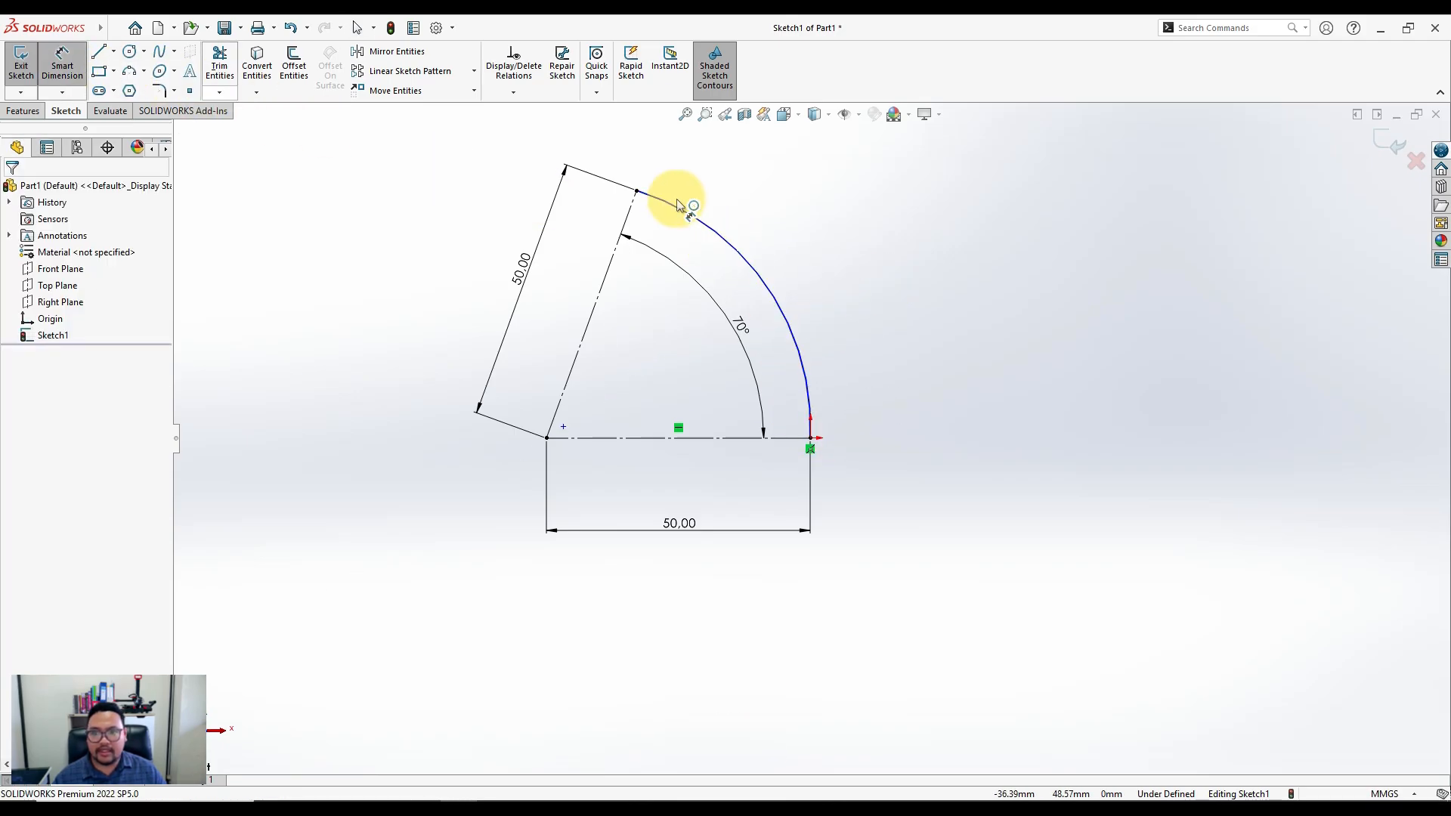
{"action": "left_click", "coordinate": [732, 250]}
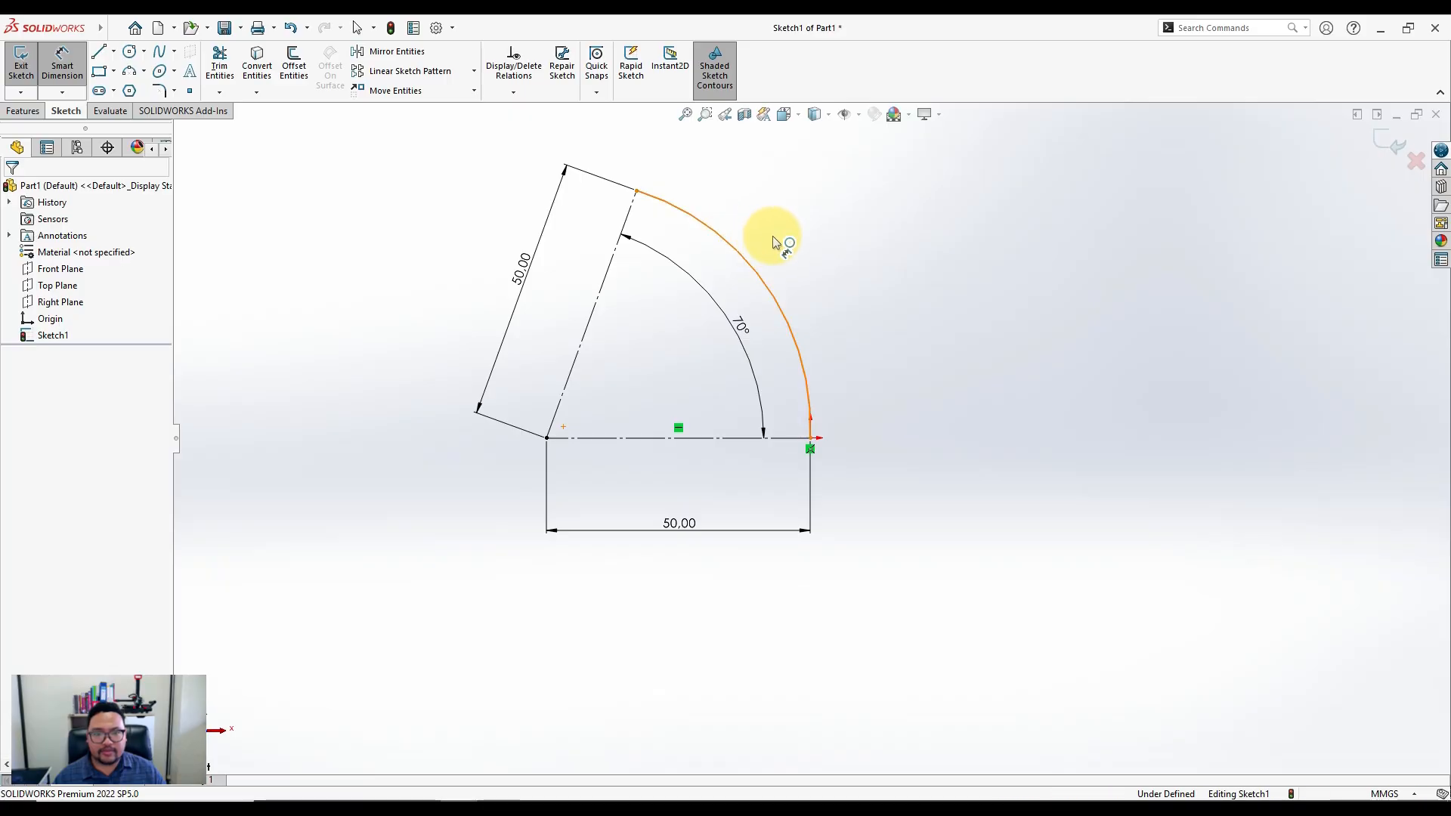
{"action": "left_click", "coordinate": [895, 283]}
{"action": "type", "text": "50"}
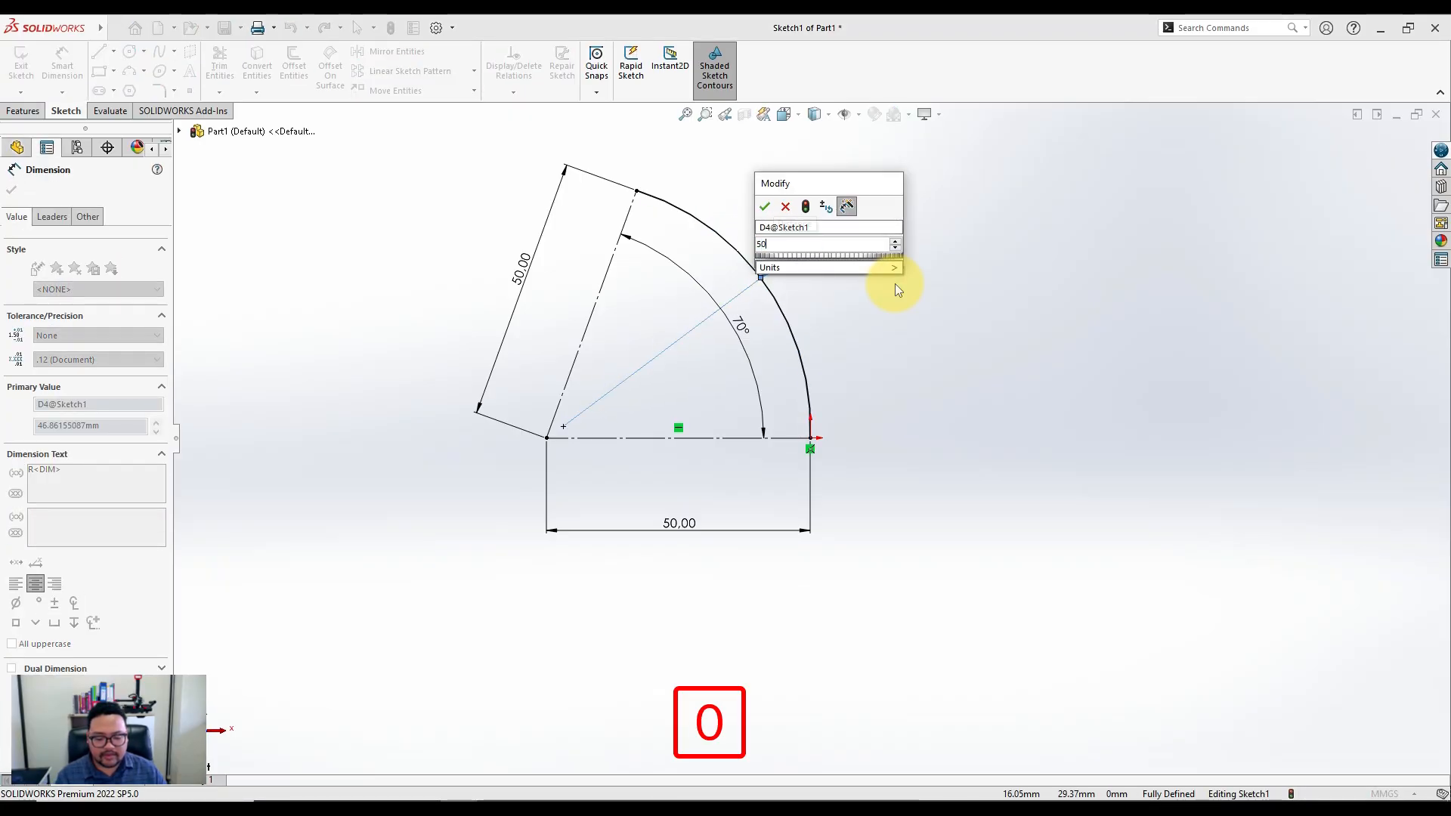
{"action": "key", "text": "Return"}
{"action": "key", "text": "Escape"}
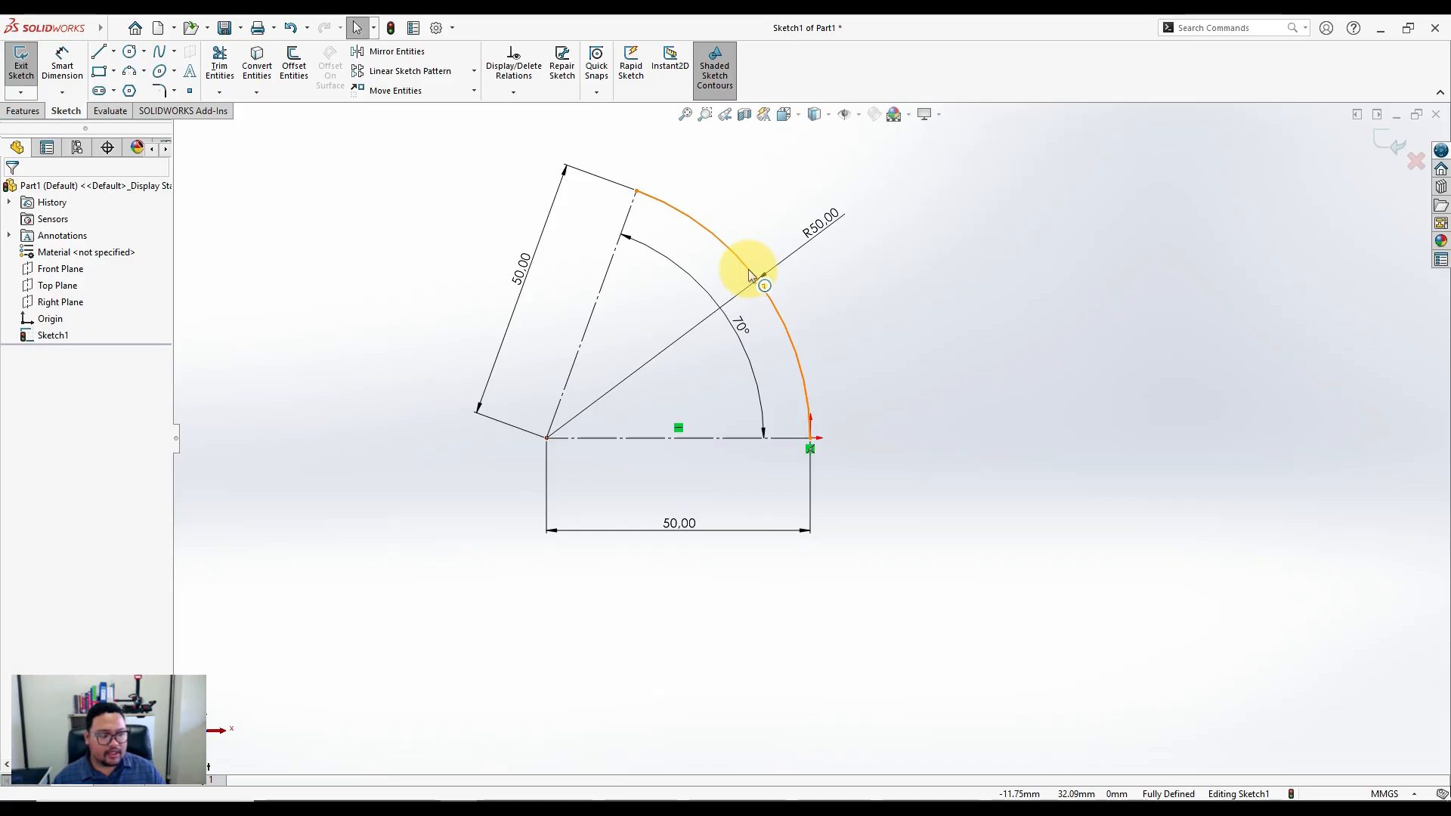
Sketch a line about 11.4 mm long from the arc's upper end, running up and outward roughly tangent to the arc
{"action": "left_click", "coordinate": [98, 51]}
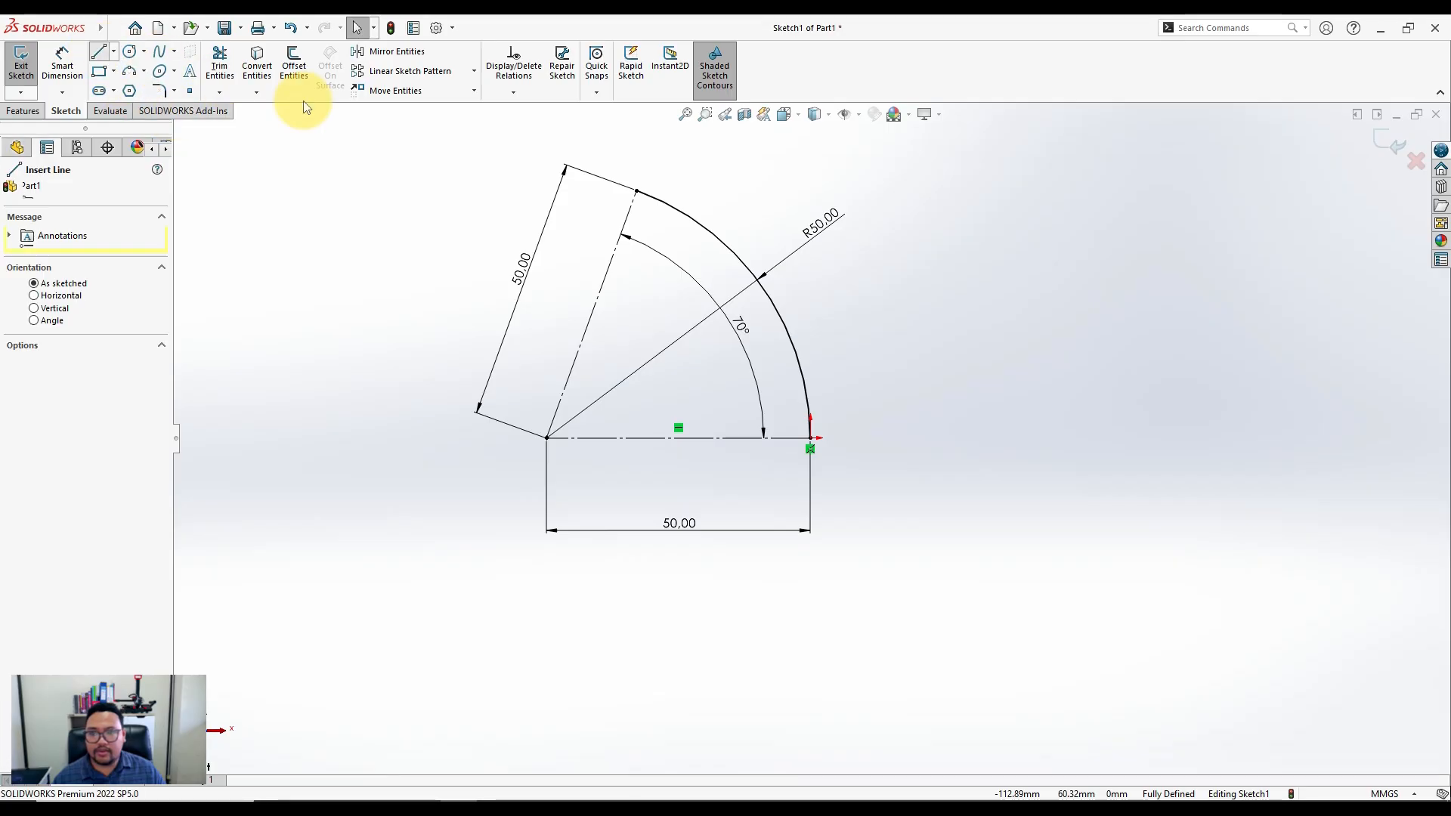
{"action": "left_click", "coordinate": [636, 191]}
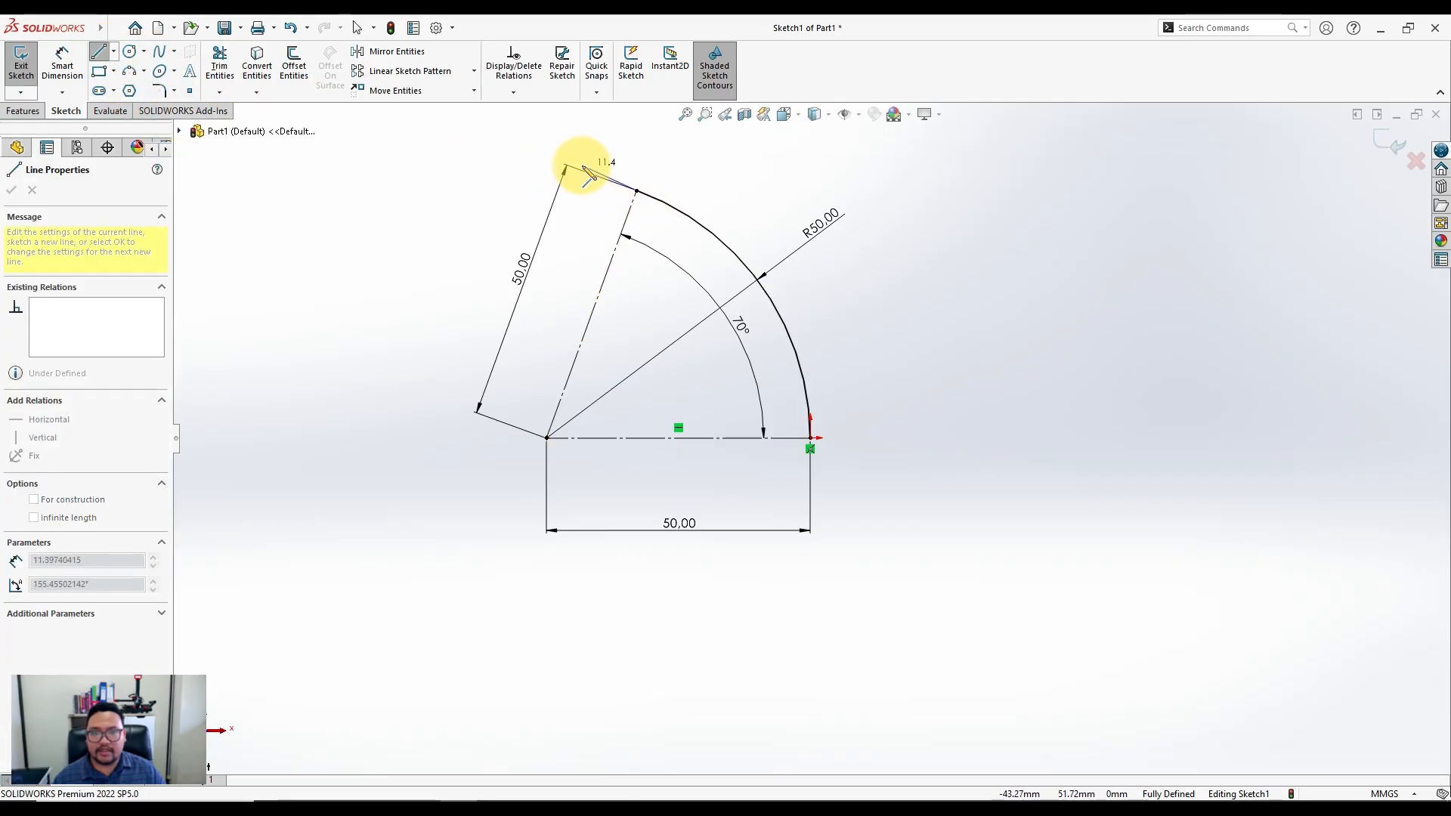
{"action": "left_click", "coordinate": [582, 165]}
{"action": "key", "text": "Escape"}
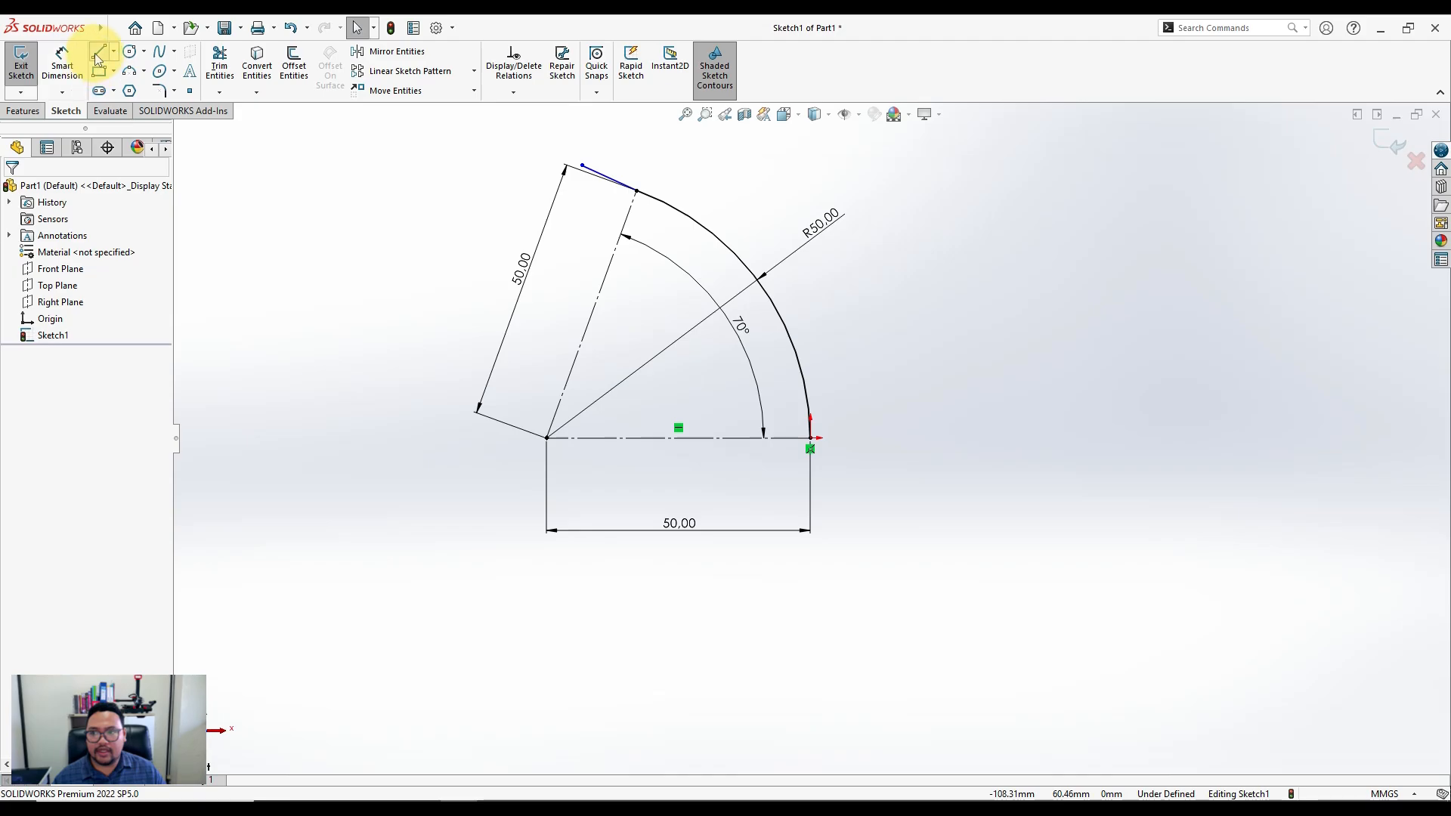
Sketch a vertical line about 24 mm long downward from the arc's lower end at the origin
{"action": "left_click", "coordinate": [98, 54]}
{"action": "left_click", "coordinate": [811, 439]}
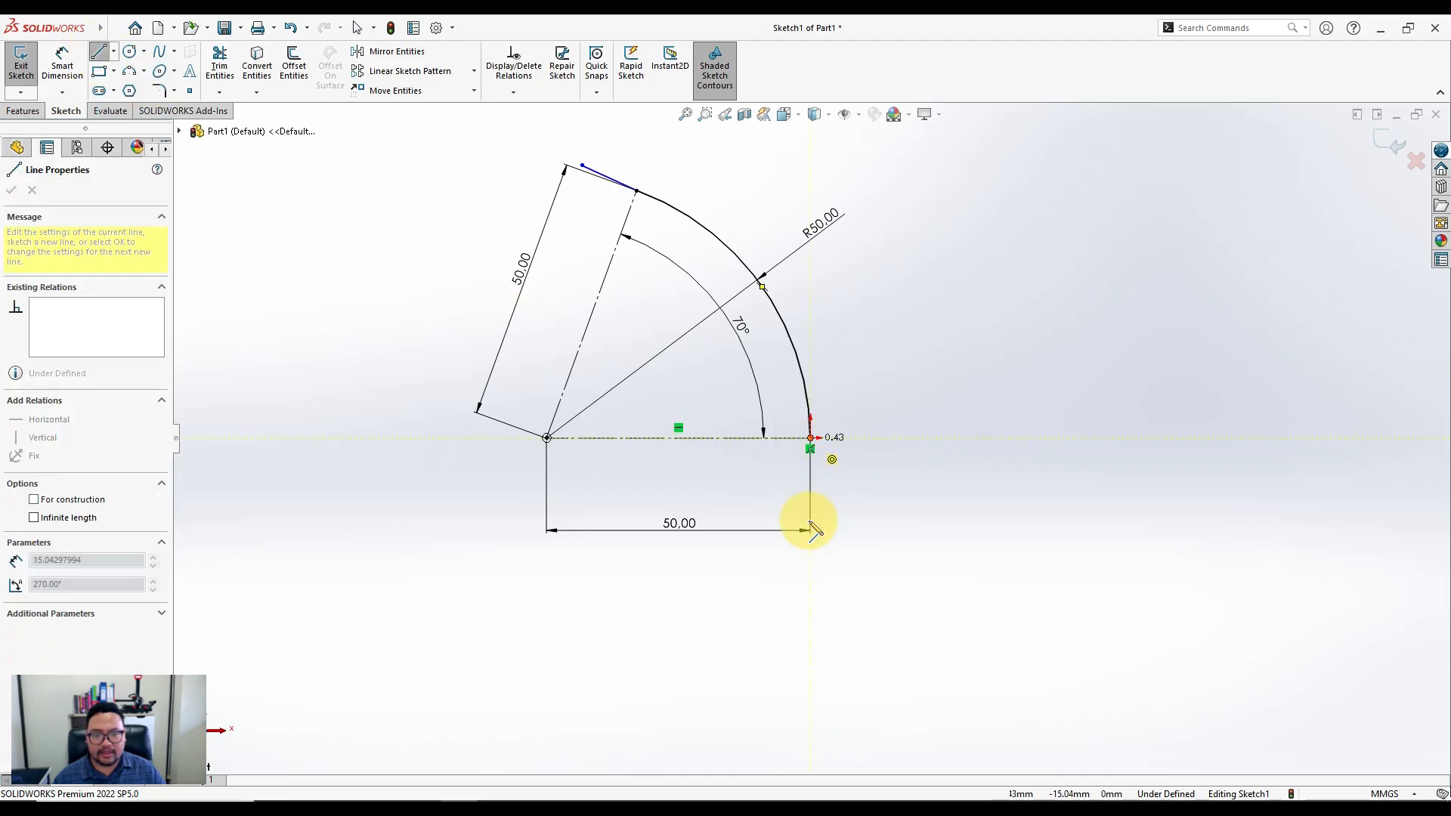
{"action": "left_click", "coordinate": [810, 564]}
{"action": "key", "text": "Escape"}
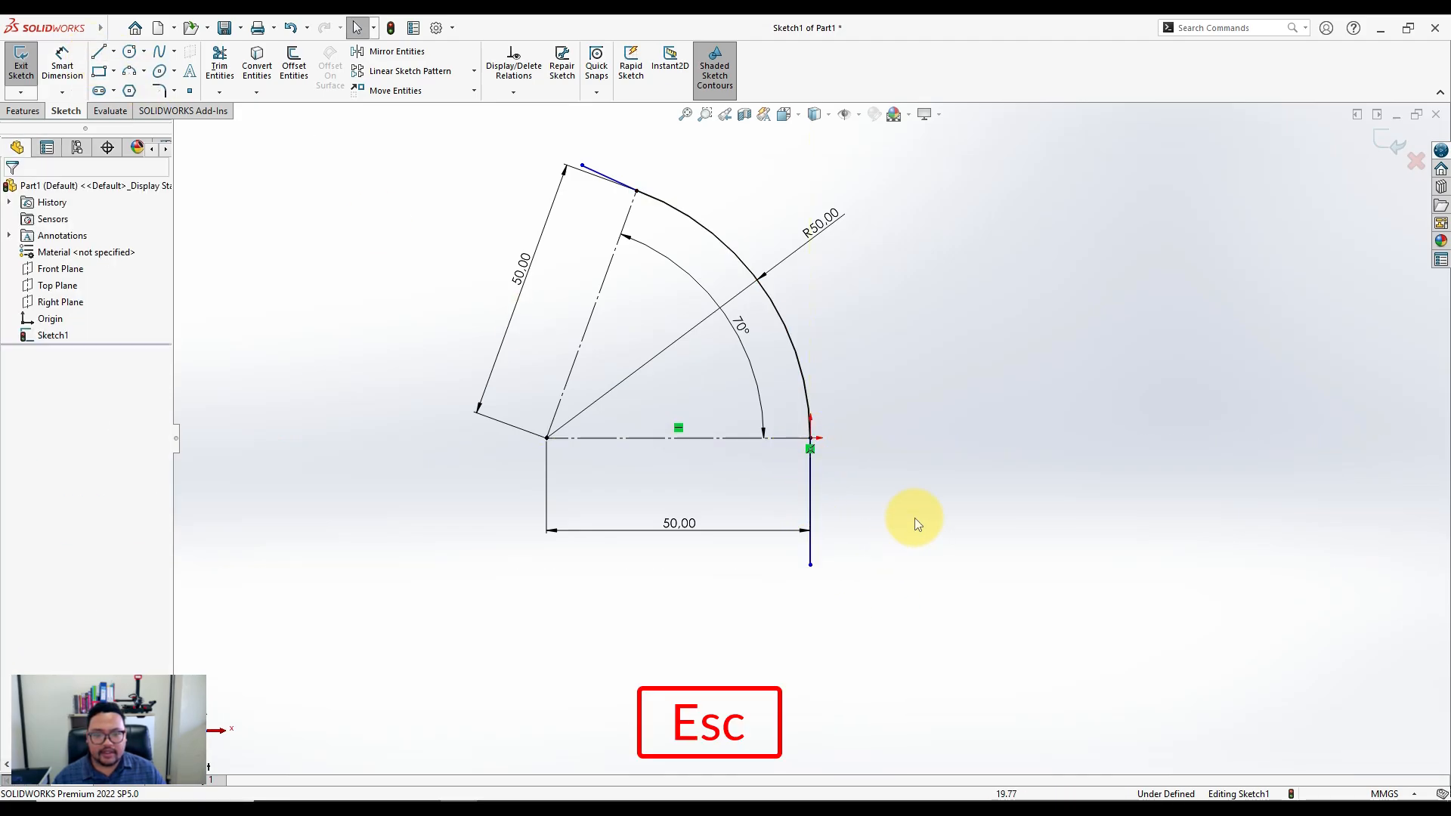
Dimension the vertical line below the origin and set its length to 125 mm
{"action": "left_click", "coordinate": [62, 62]}
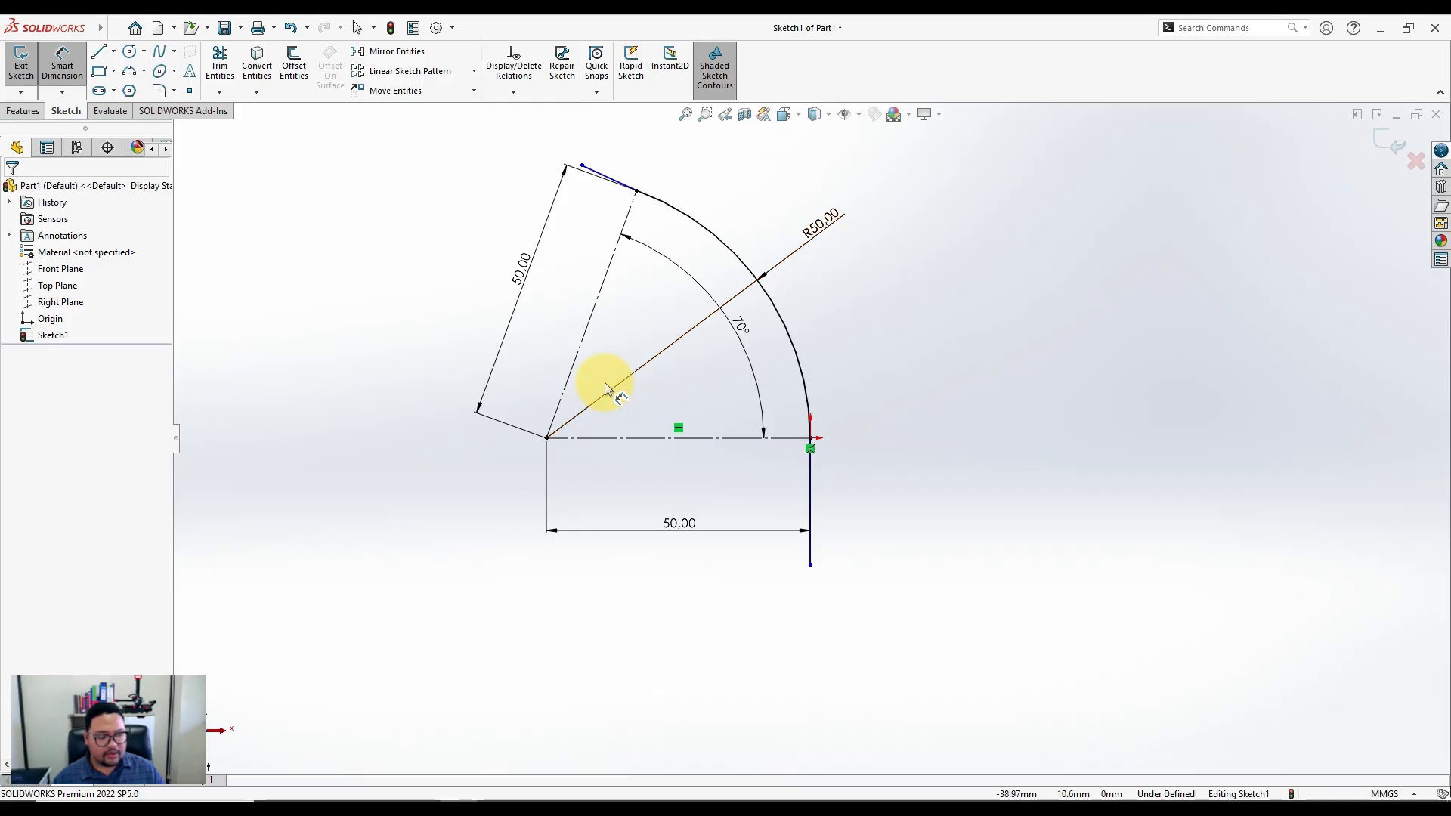
{"action": "left_click", "coordinate": [815, 480]}
{"action": "left_click", "coordinate": [962, 541]}
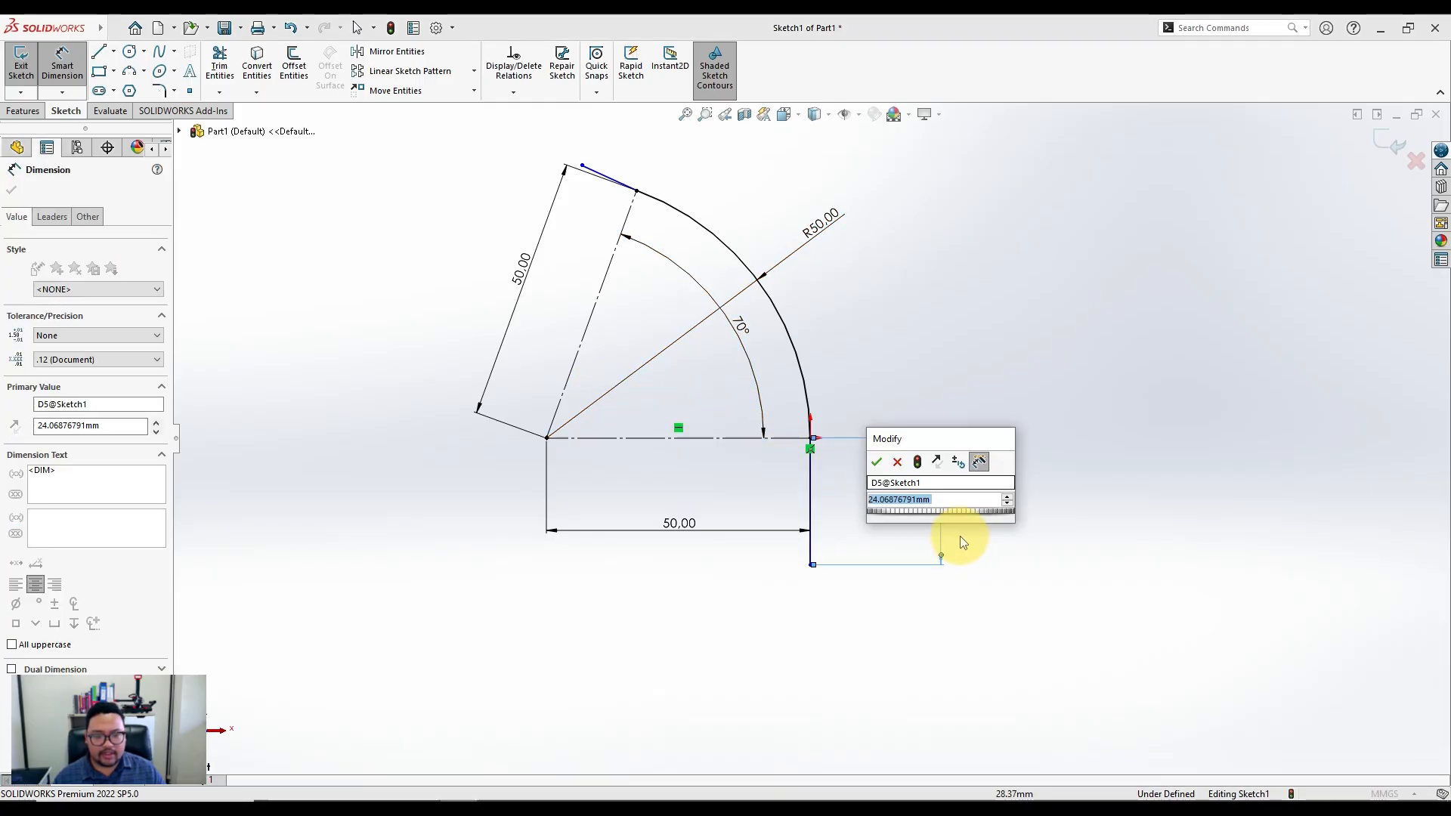
{"action": "type", "text": "125"}
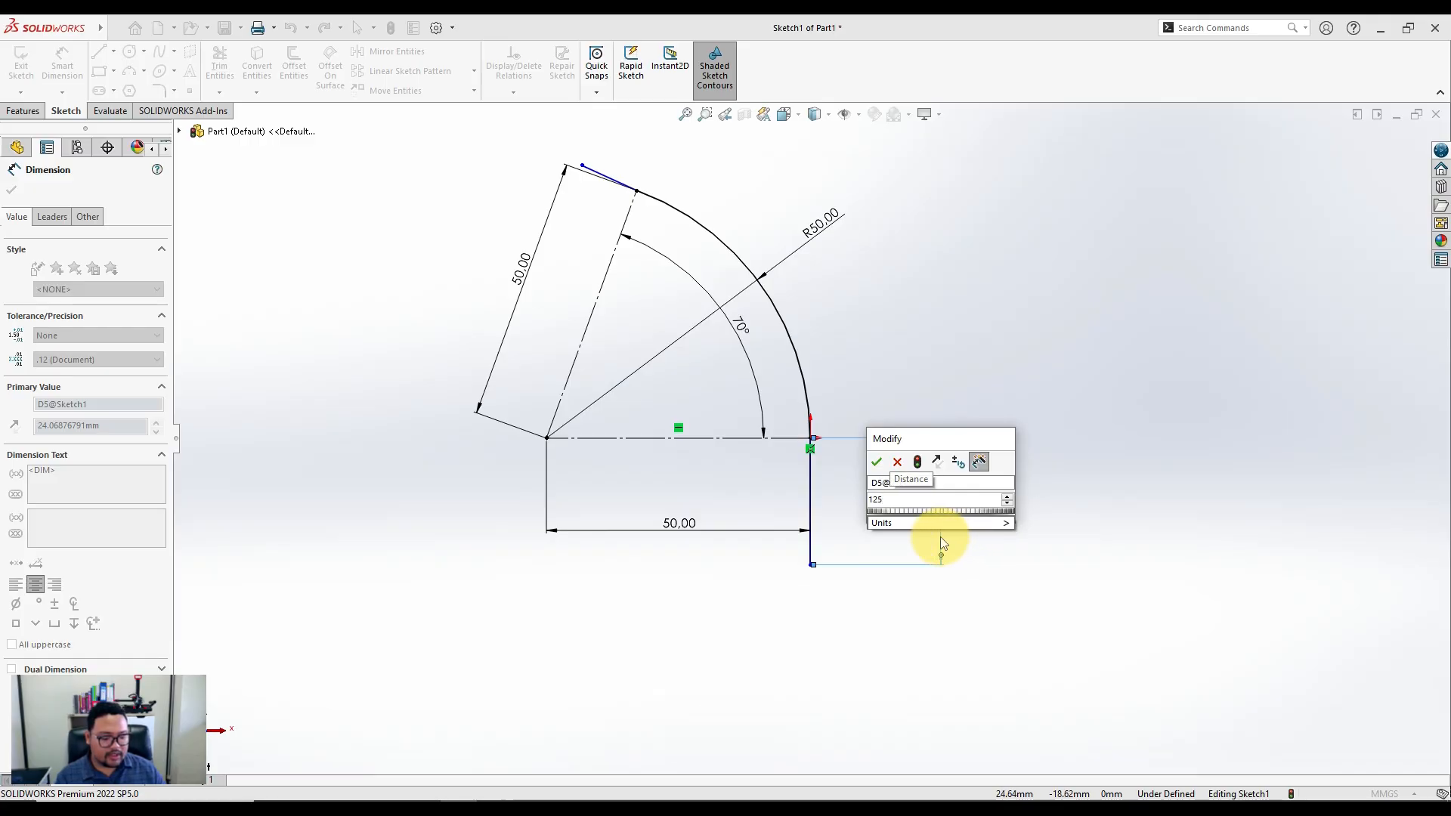
{"action": "key", "text": "Return"}
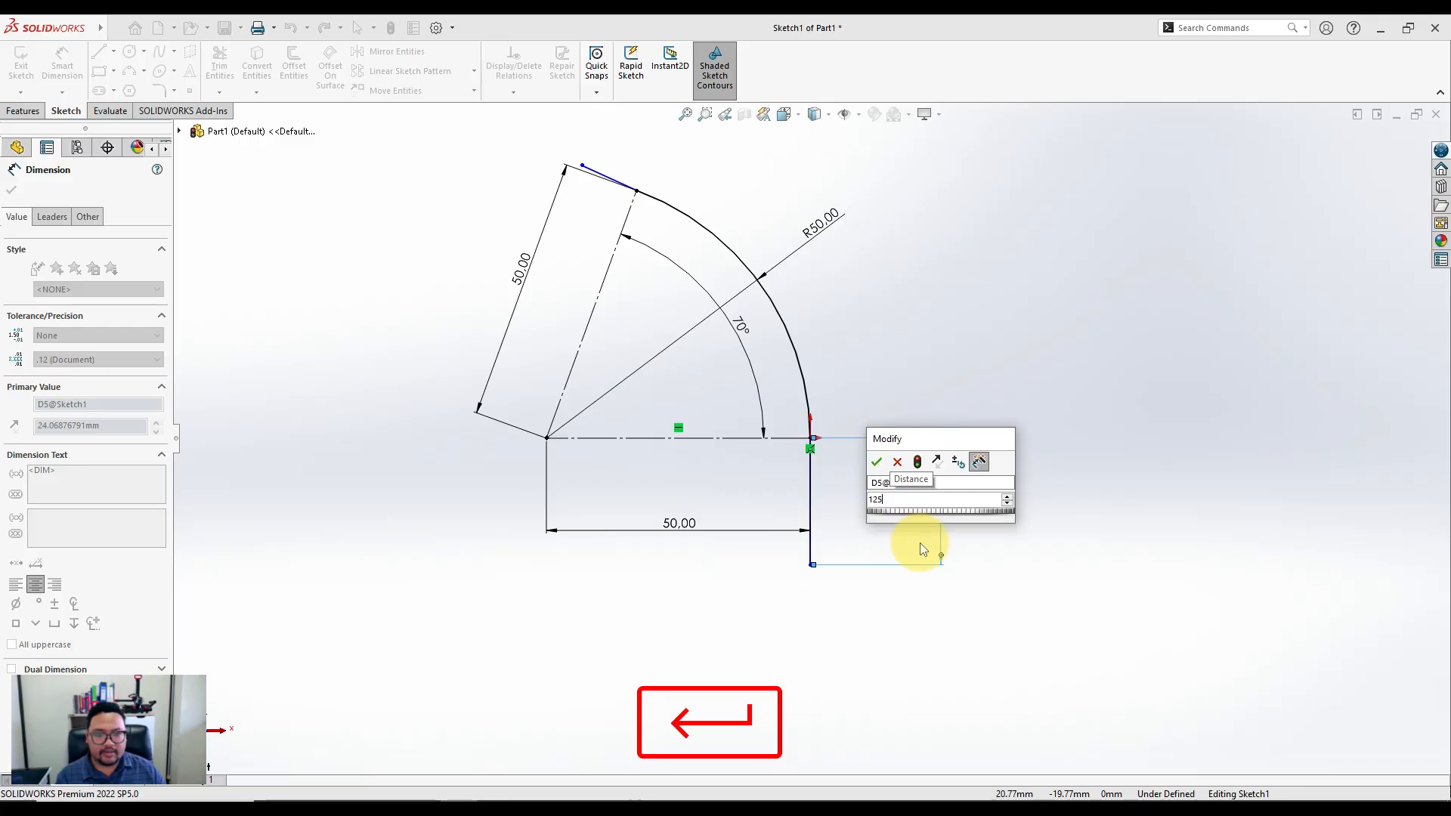
Dimension the short straight line at the arc's upper end and set its length to 125 mm
{"action": "scroll", "coordinate": [845, 529], "scroll_direction": "down", "scroll_amount": 2}
{"action": "scroll", "coordinate": [841, 523], "scroll_direction": "up", "scroll_amount": 4}
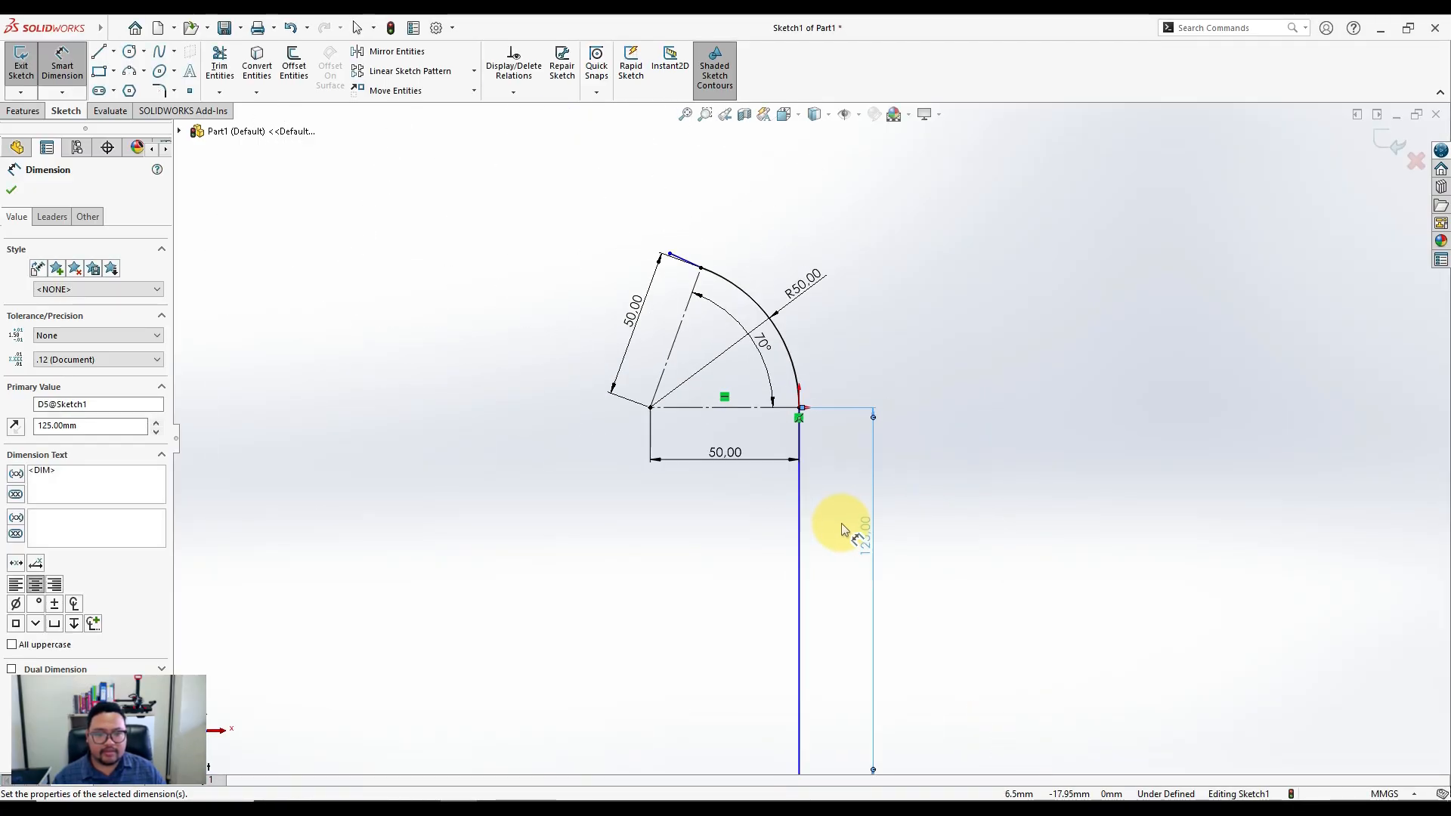
{"action": "scroll", "coordinate": [734, 360], "scroll_direction": "down", "scroll_amount": 3}
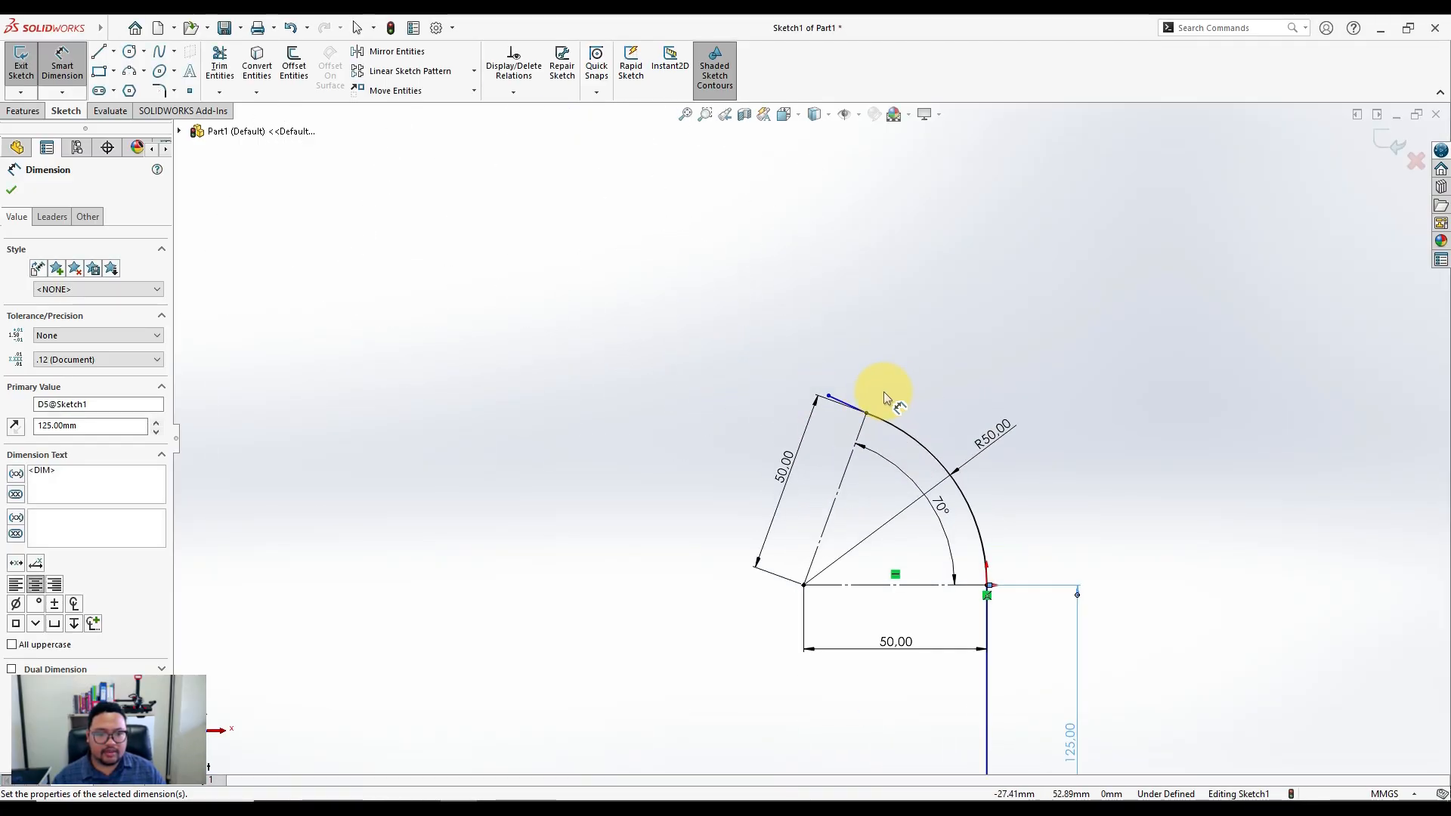
{"action": "scroll", "coordinate": [882, 391], "scroll_direction": "down", "scroll_amount": 2}
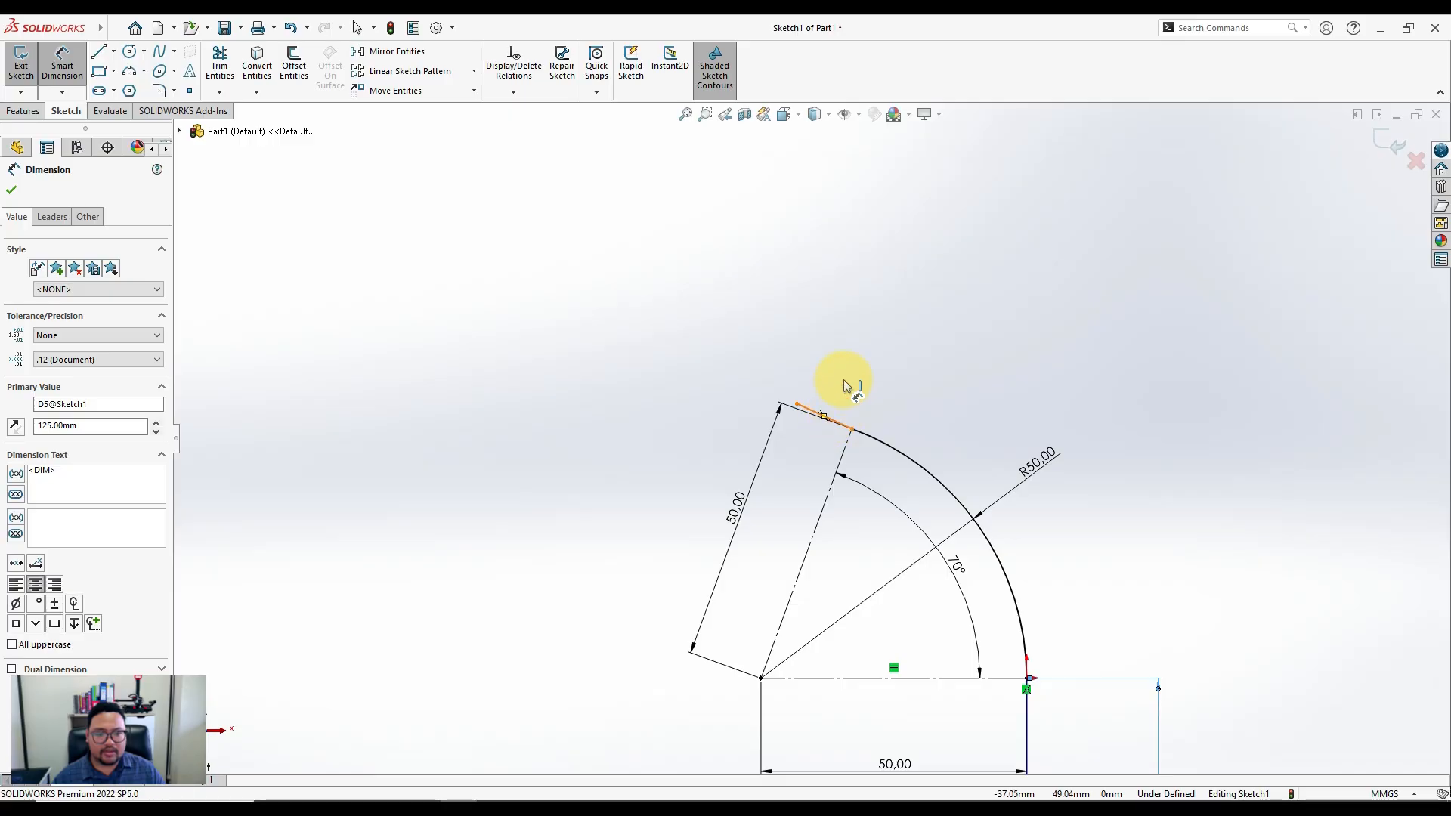
{"action": "left_click", "coordinate": [845, 386]}
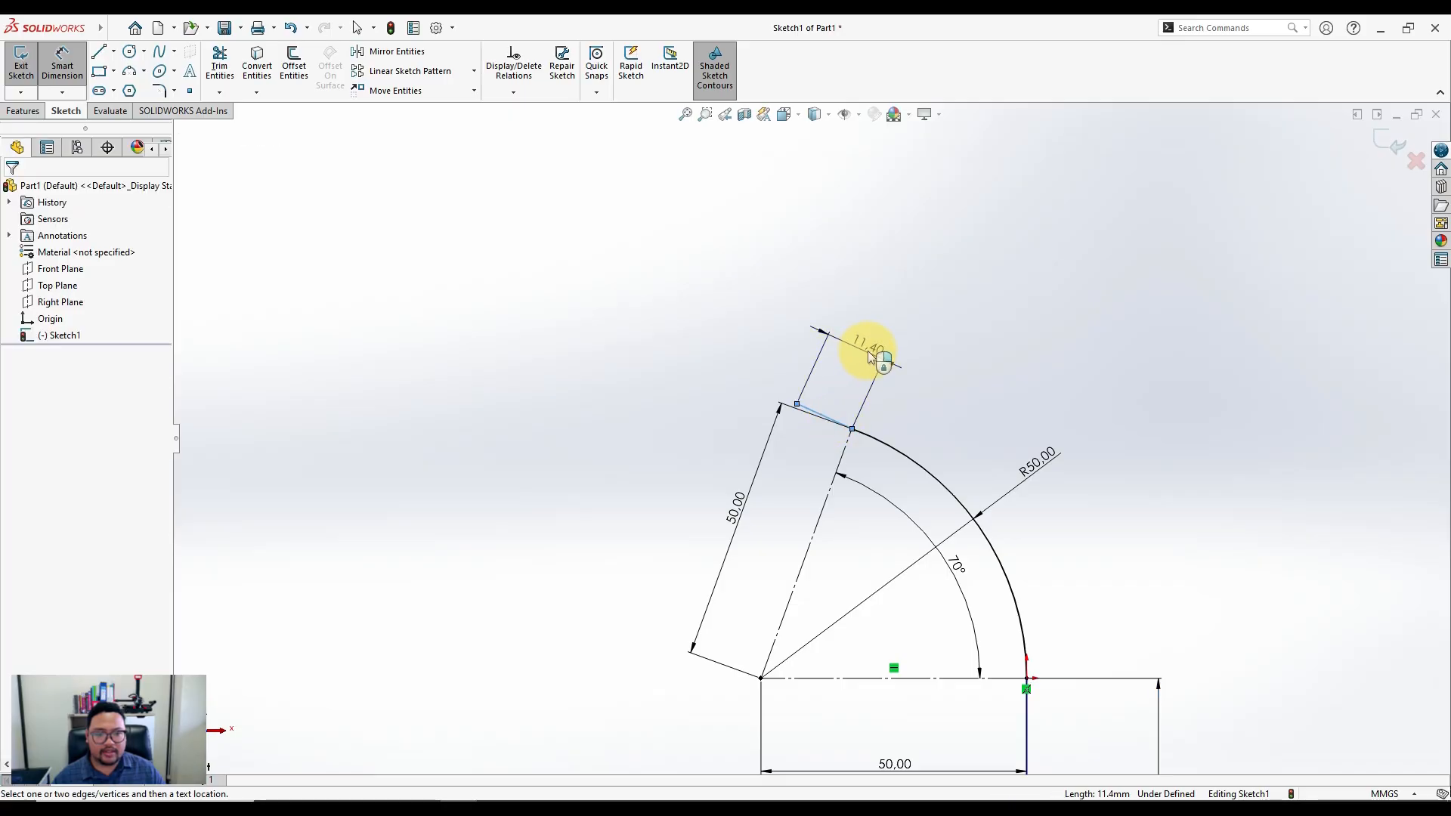
{"action": "left_click", "coordinate": [955, 380]}
{"action": "type", "text": "125"}
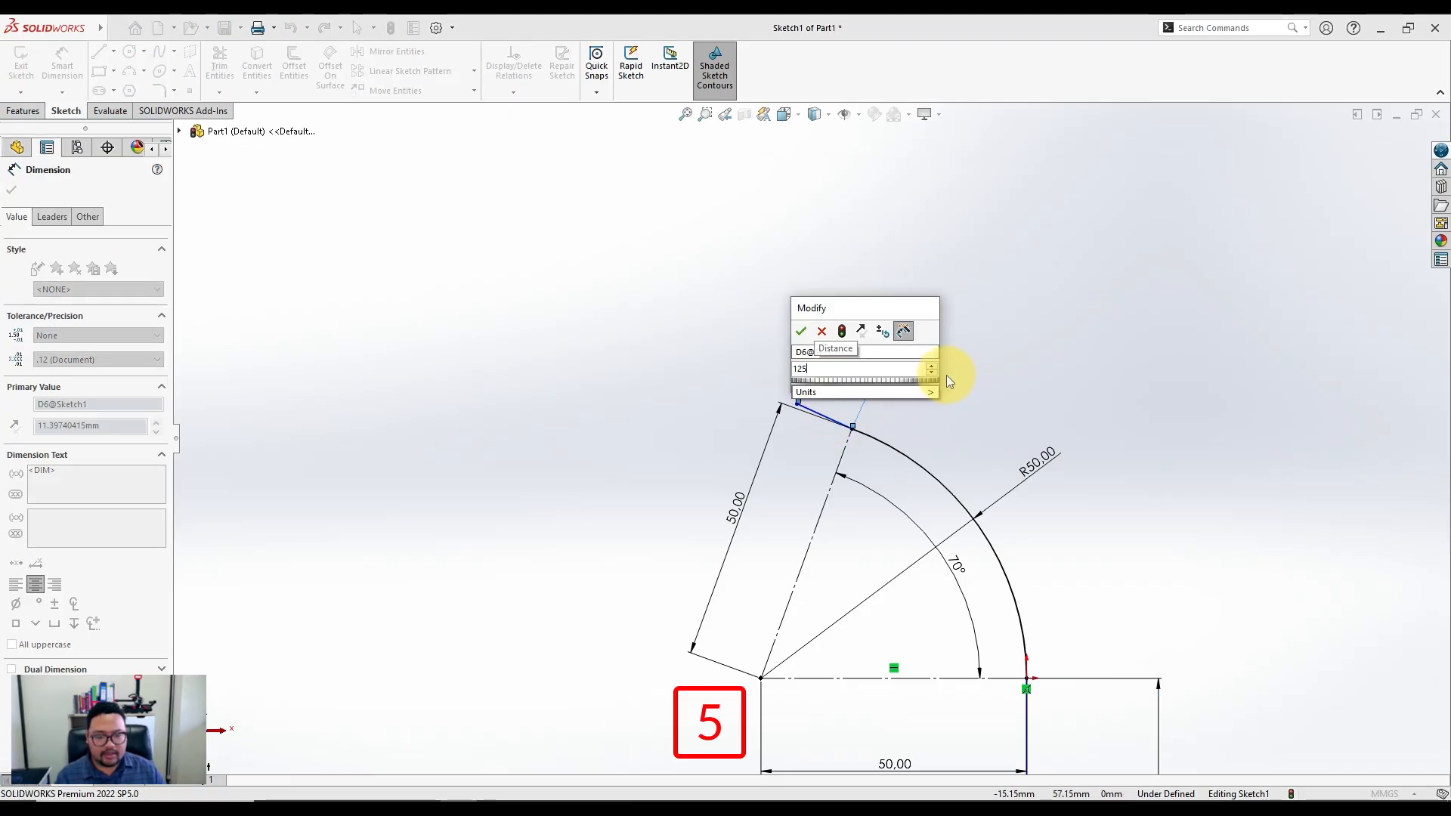
{"action": "key", "text": "Return"}
{"action": "key", "text": "Escape"}
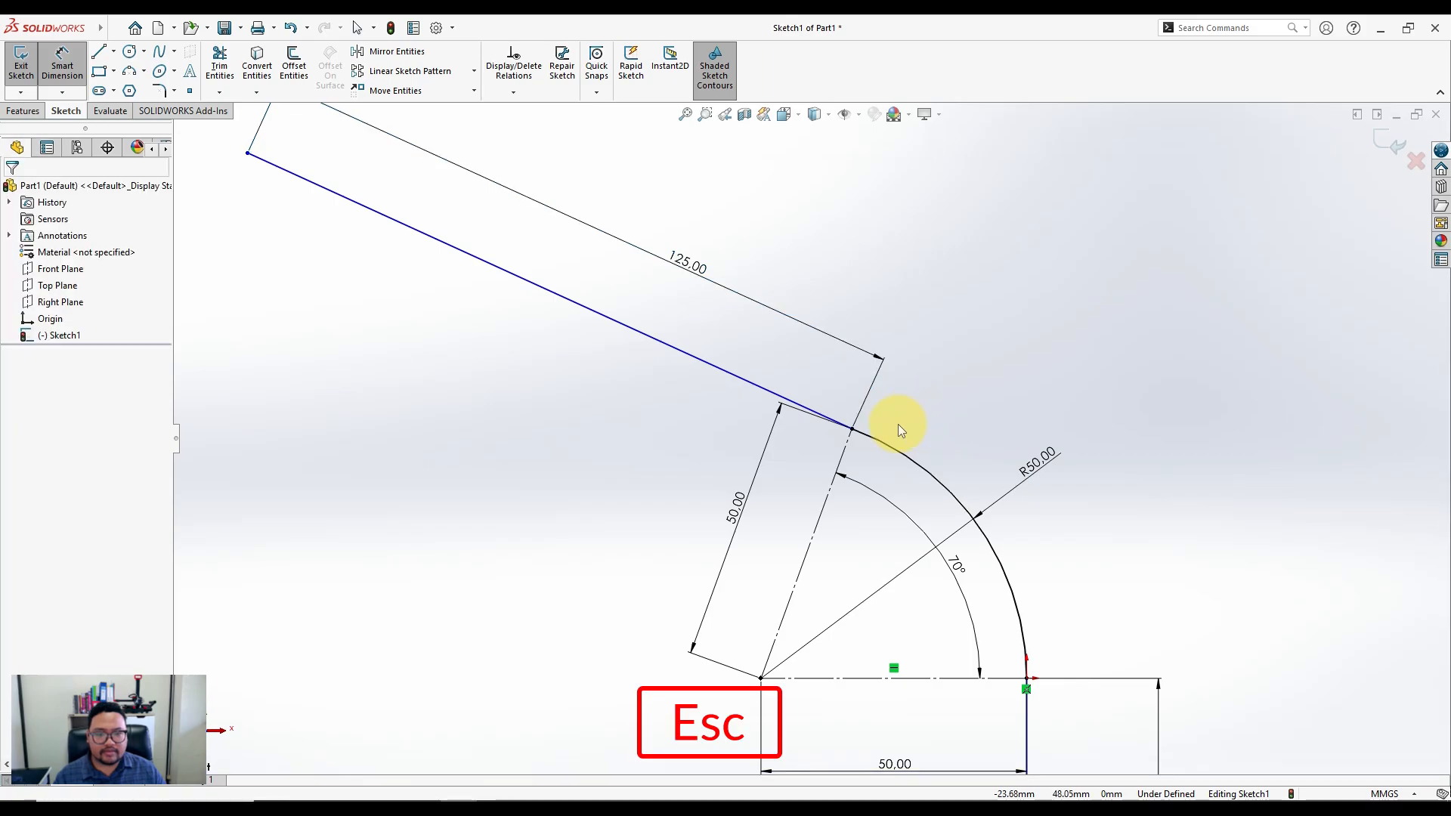
Add a tangent relation between the upper straight line and the R50 arc
{"action": "left_click", "coordinate": [854, 430]}
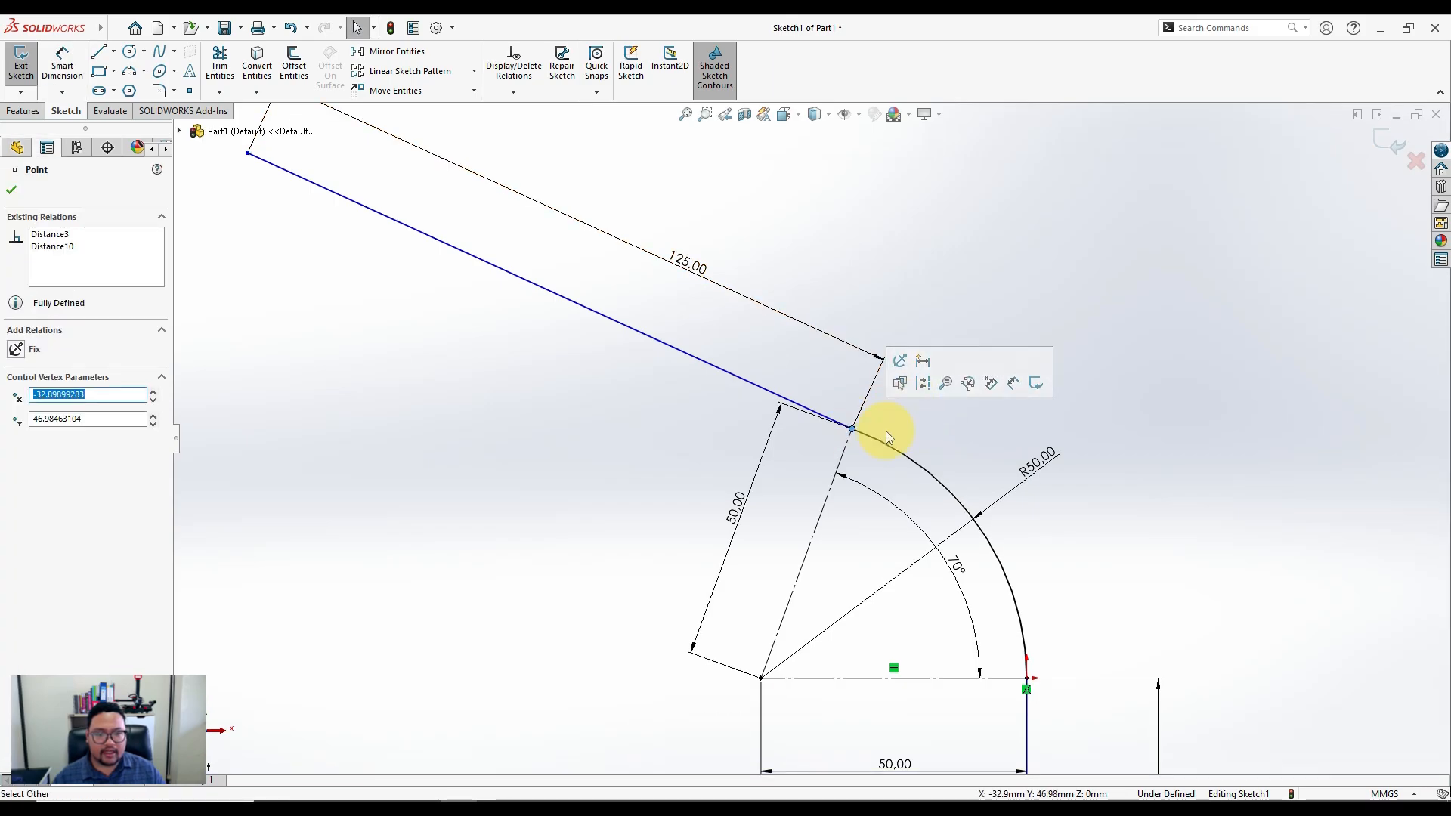
{"action": "key", "text": "Escape"}
{"action": "left_click", "coordinate": [816, 411]}
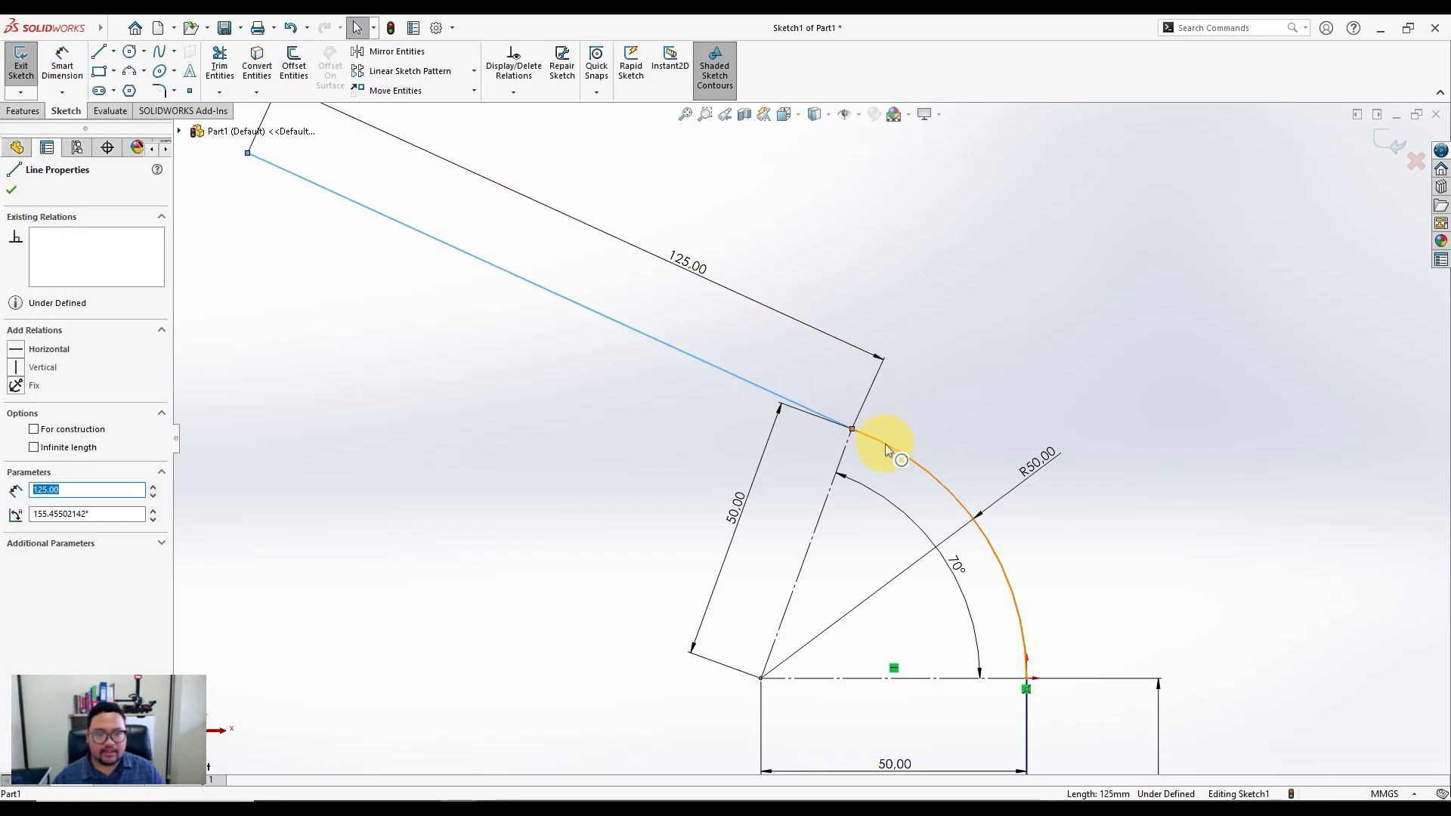
{"action": "left_click", "coordinate": [886, 443], "text": "ctrl"}
{"action": "left_click", "coordinate": [928, 377]}
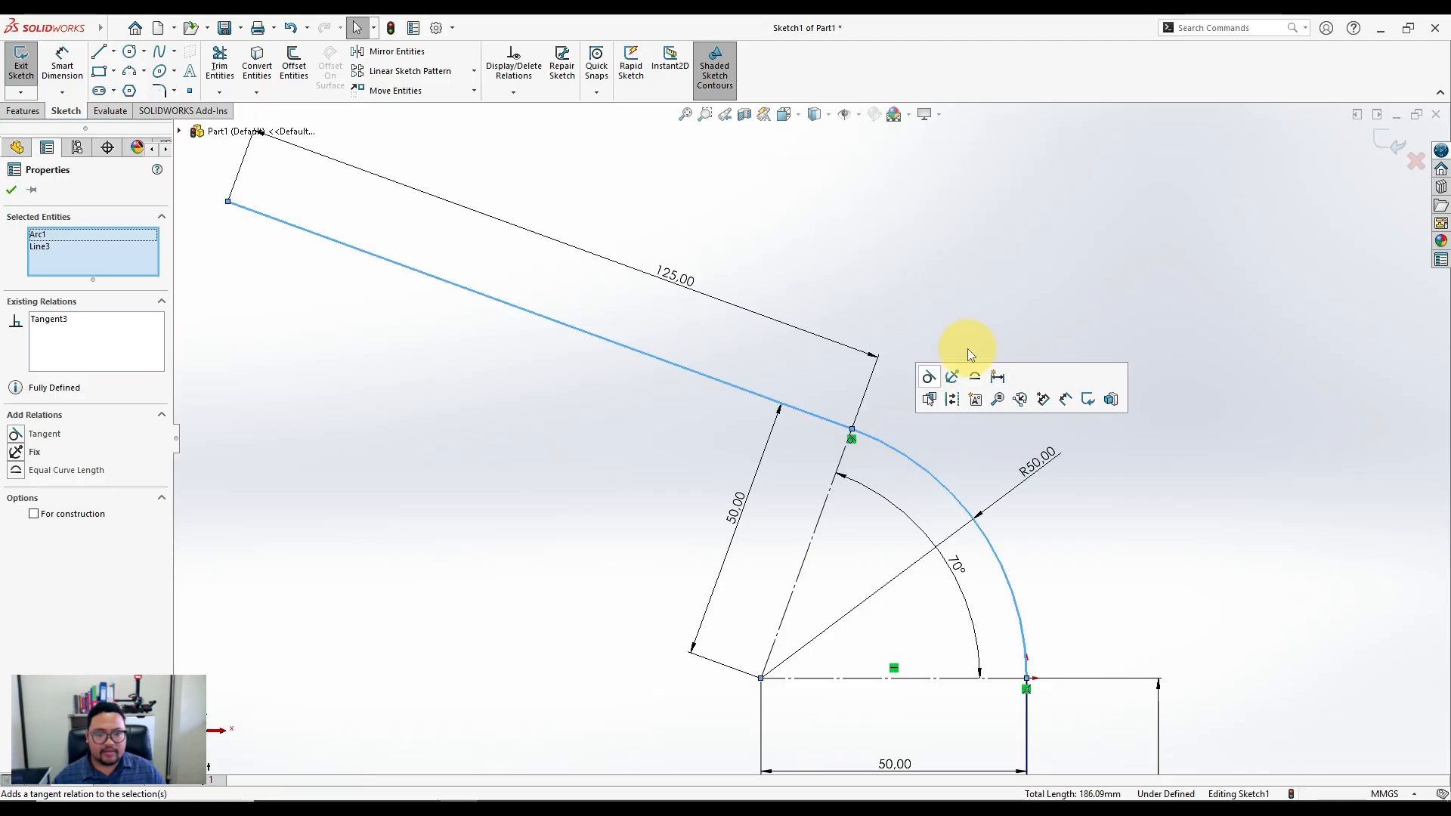
{"action": "left_click", "coordinate": [1012, 292]}
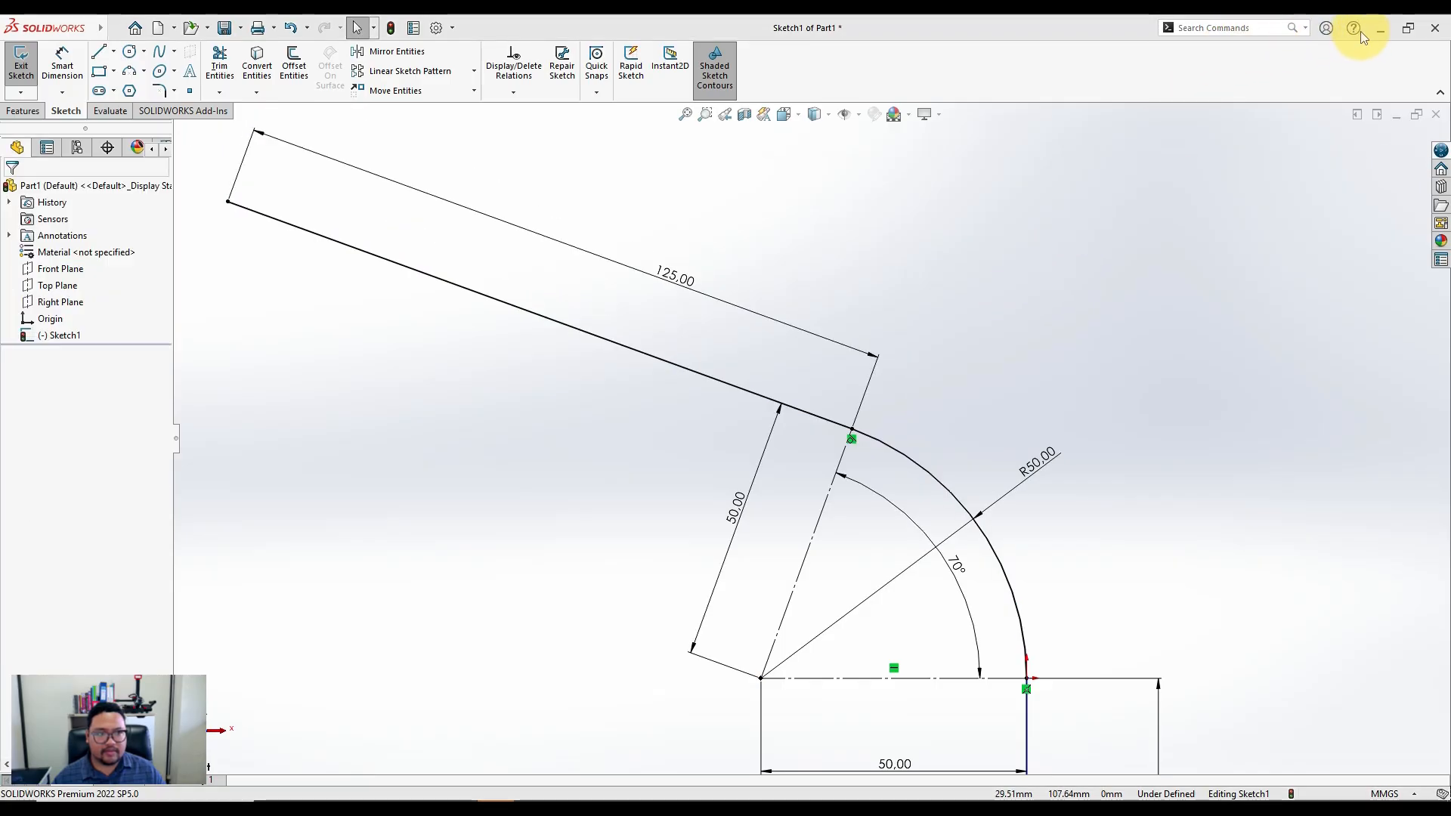
Change the length dimension of the upper straight line to 12.5 mm
{"action": "scroll", "coordinate": [1087, 320], "scroll_direction": "down", "scroll_amount": 4}
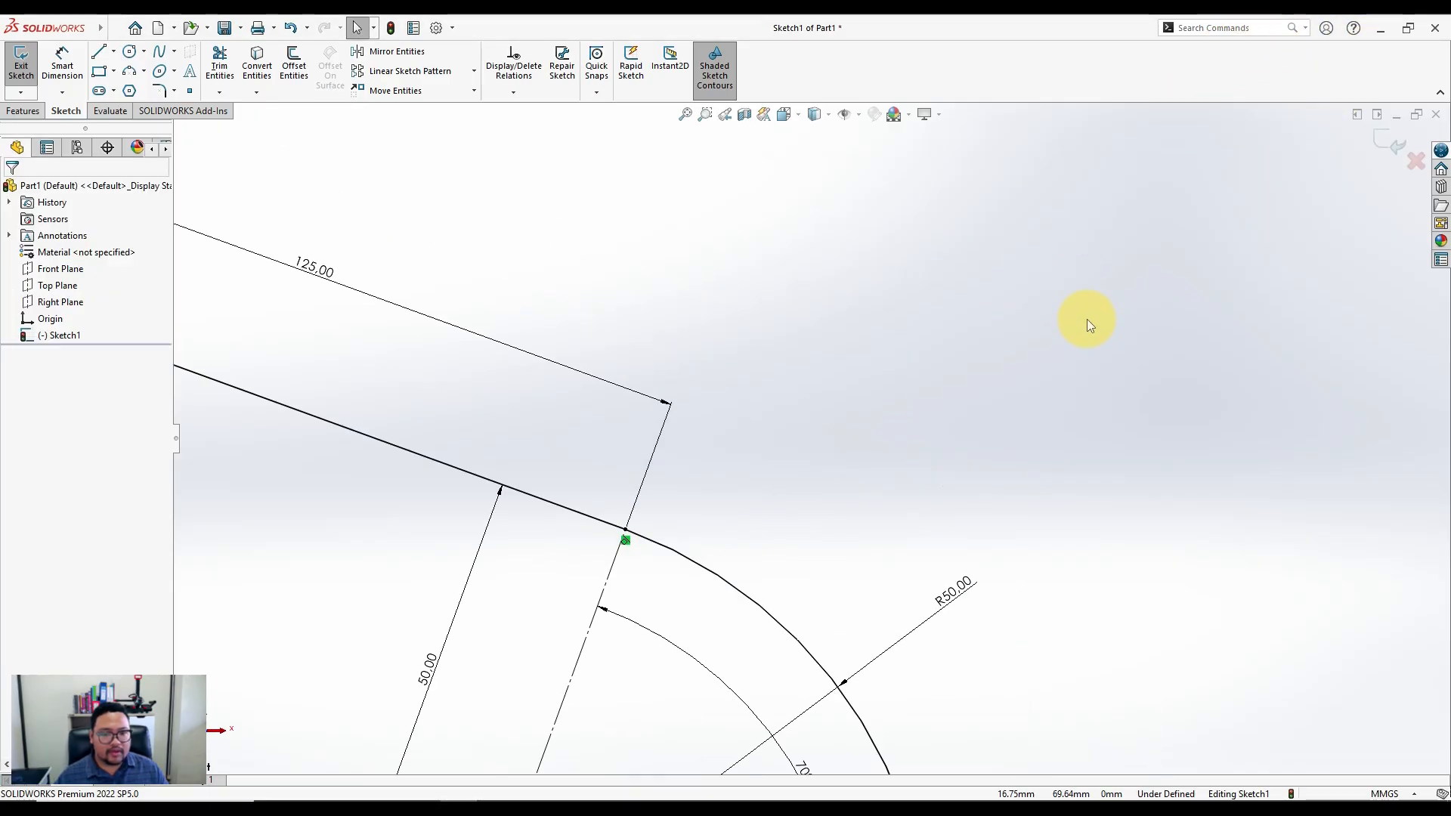
{"action": "scroll", "coordinate": [1086, 314], "scroll_direction": "up", "scroll_amount": 9}
{"action": "middle_click_drag", "start_coordinate": [935, 471], "coordinate": [998, 382], "text": "ctrl"}
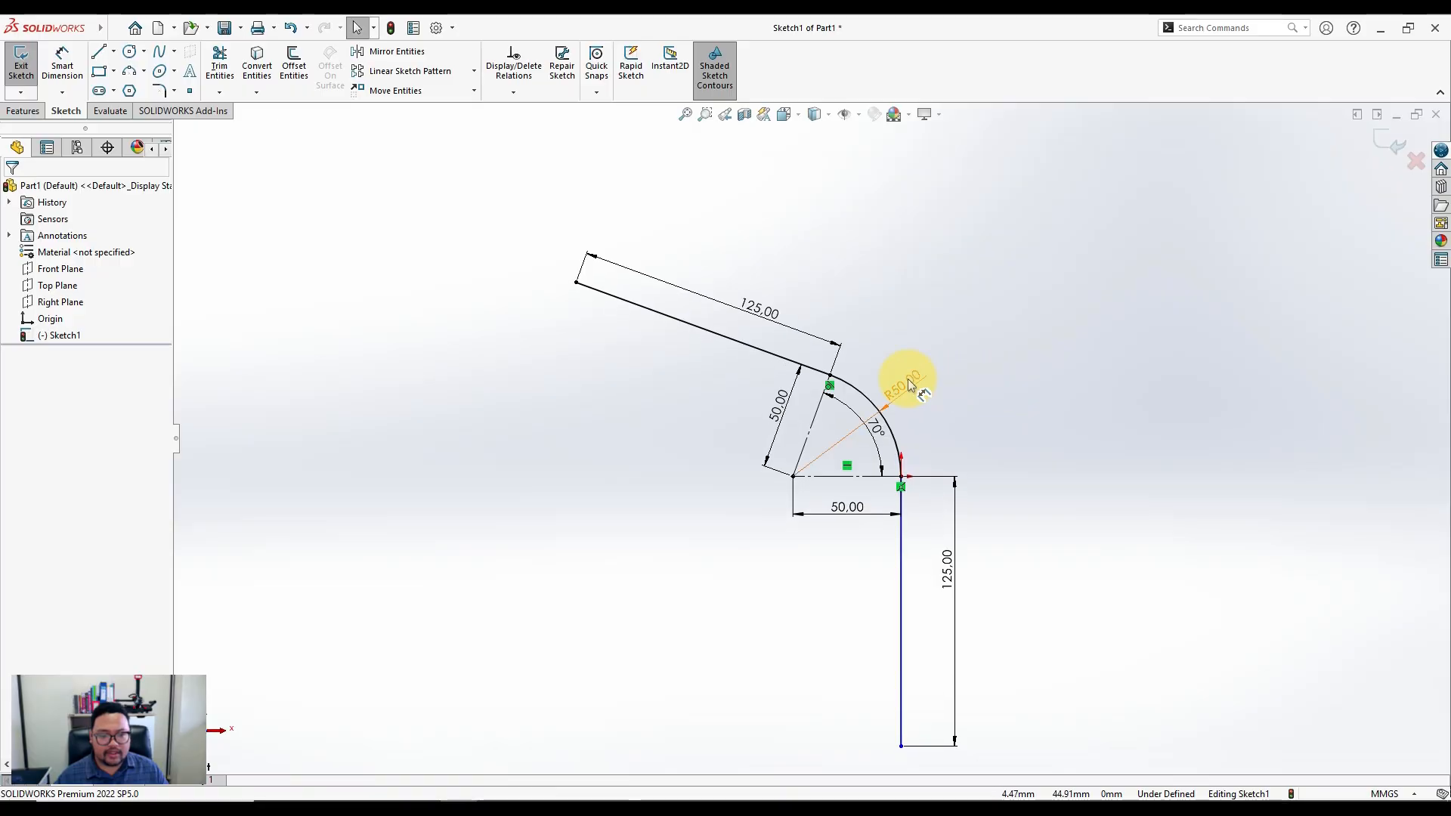
{"action": "scroll", "coordinate": [820, 329], "scroll_direction": "down", "scroll_amount": 1}
{"action": "left_click", "coordinate": [747, 312]}
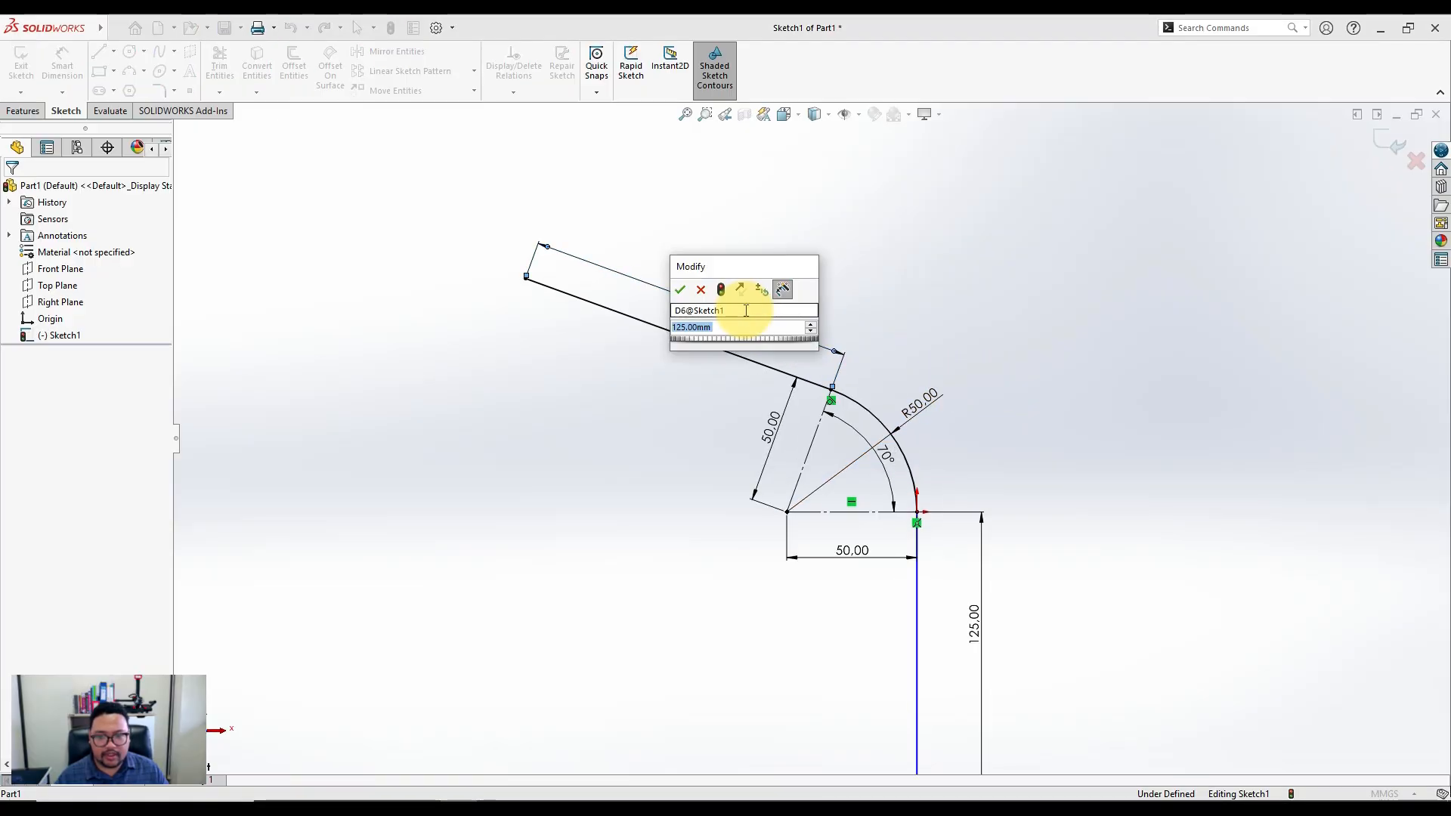
{"action": "type", "text": "12.5"}
{"action": "key", "text": "Return"}
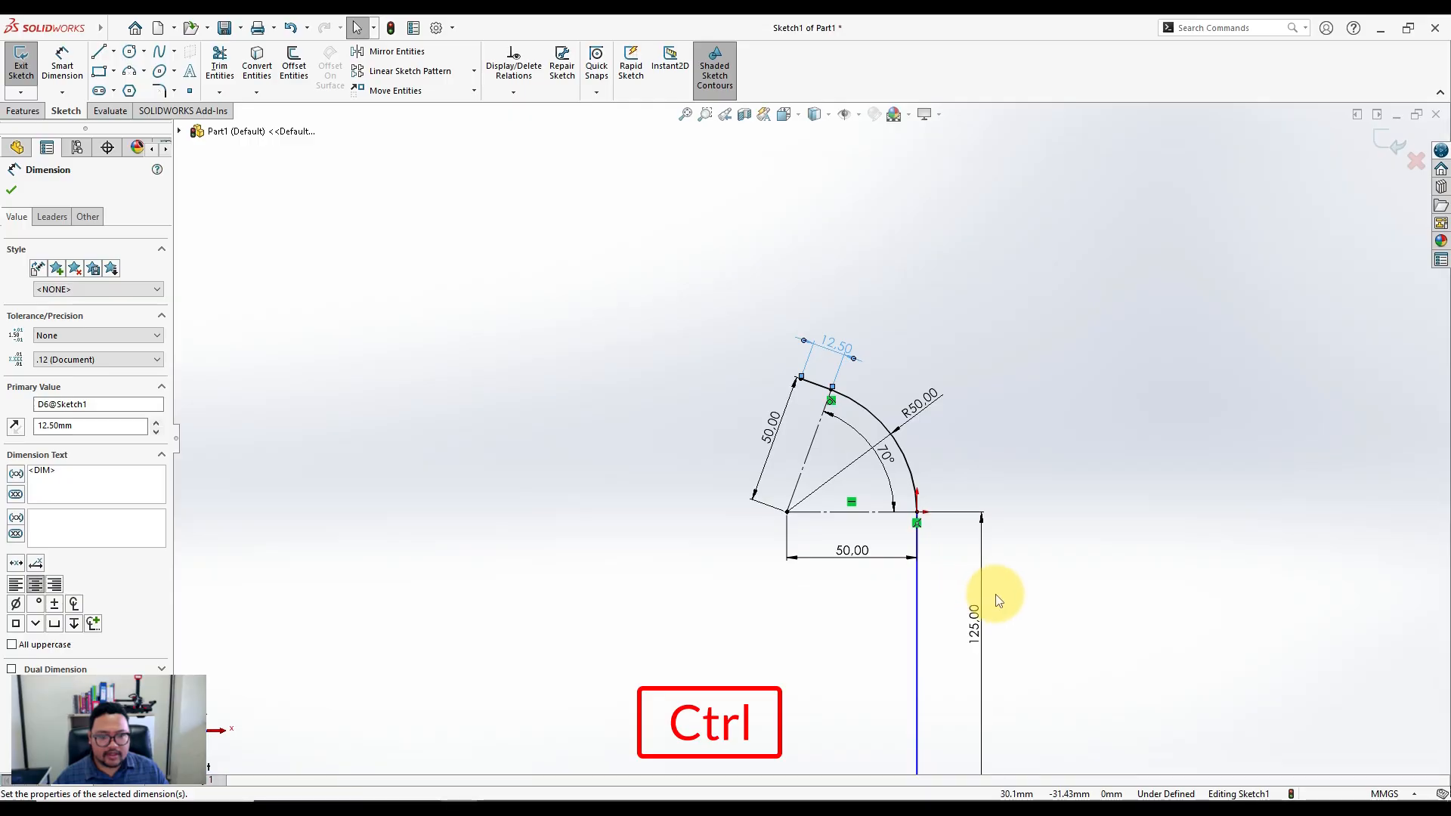
Change the length dimension of the vertical line below the origin to 12.5 mm
{"action": "middle_click_drag", "start_coordinate": [996, 593], "coordinate": [975, 476], "text": "ctrl"}
{"action": "double_click", "coordinate": [954, 494]}
{"action": "type", "text": "12.5"}
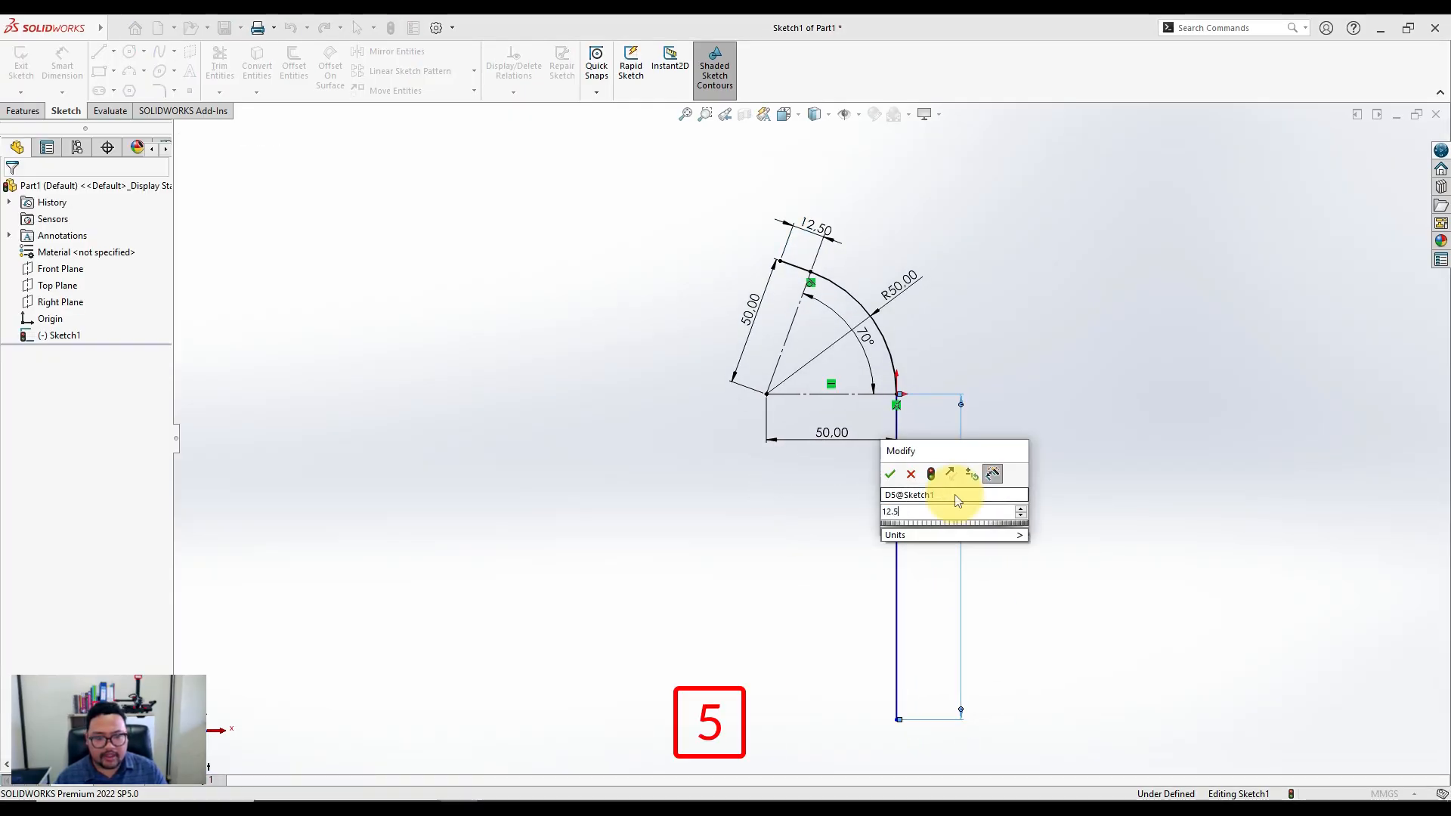
{"action": "key", "text": "Return"}
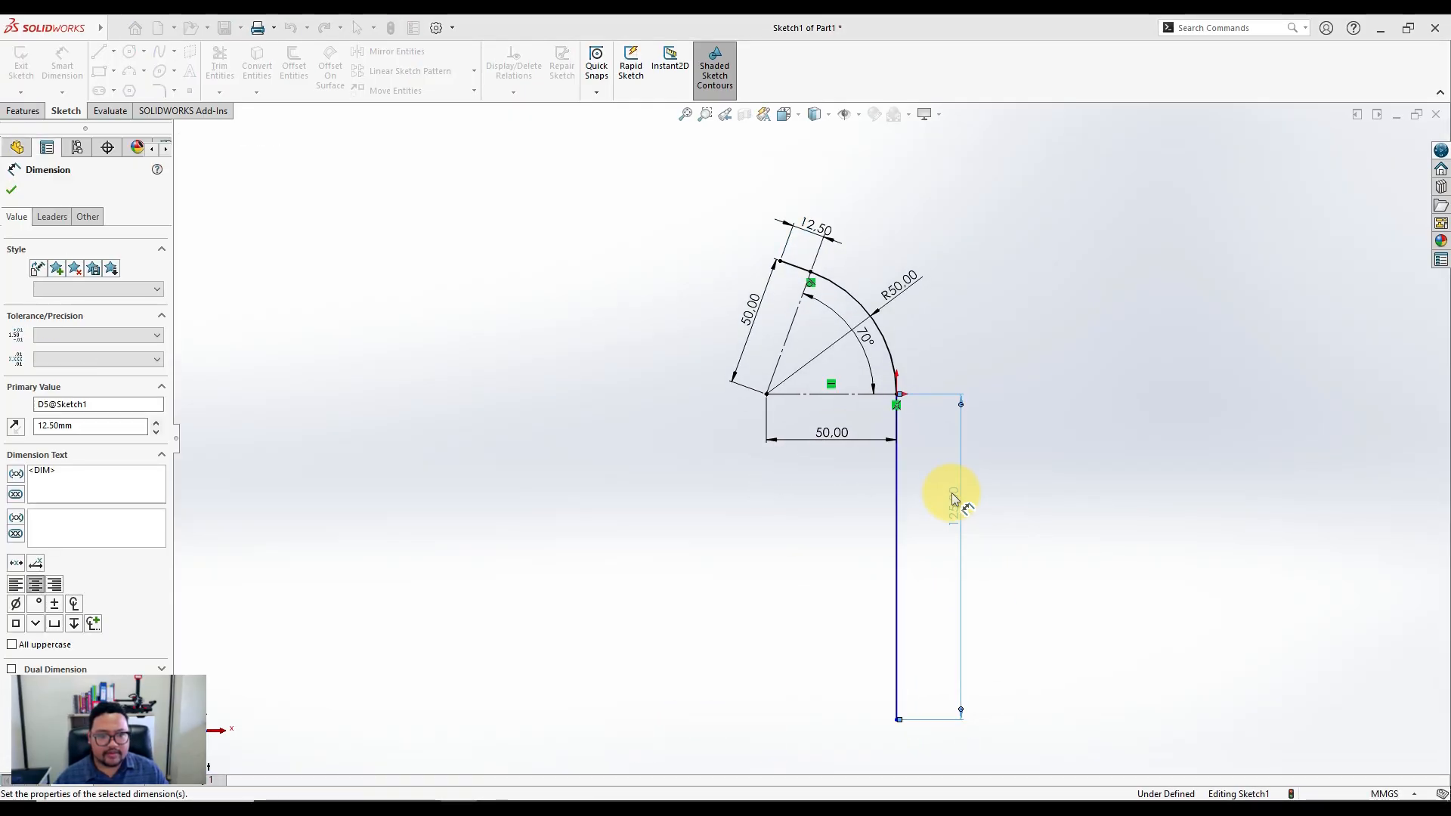
{"action": "scroll", "coordinate": [910, 401], "scroll_direction": "down", "scroll_amount": 3}
{"action": "scroll", "coordinate": [911, 403], "scroll_direction": "down", "scroll_amount": 3}
{"action": "key", "text": "Escape"}
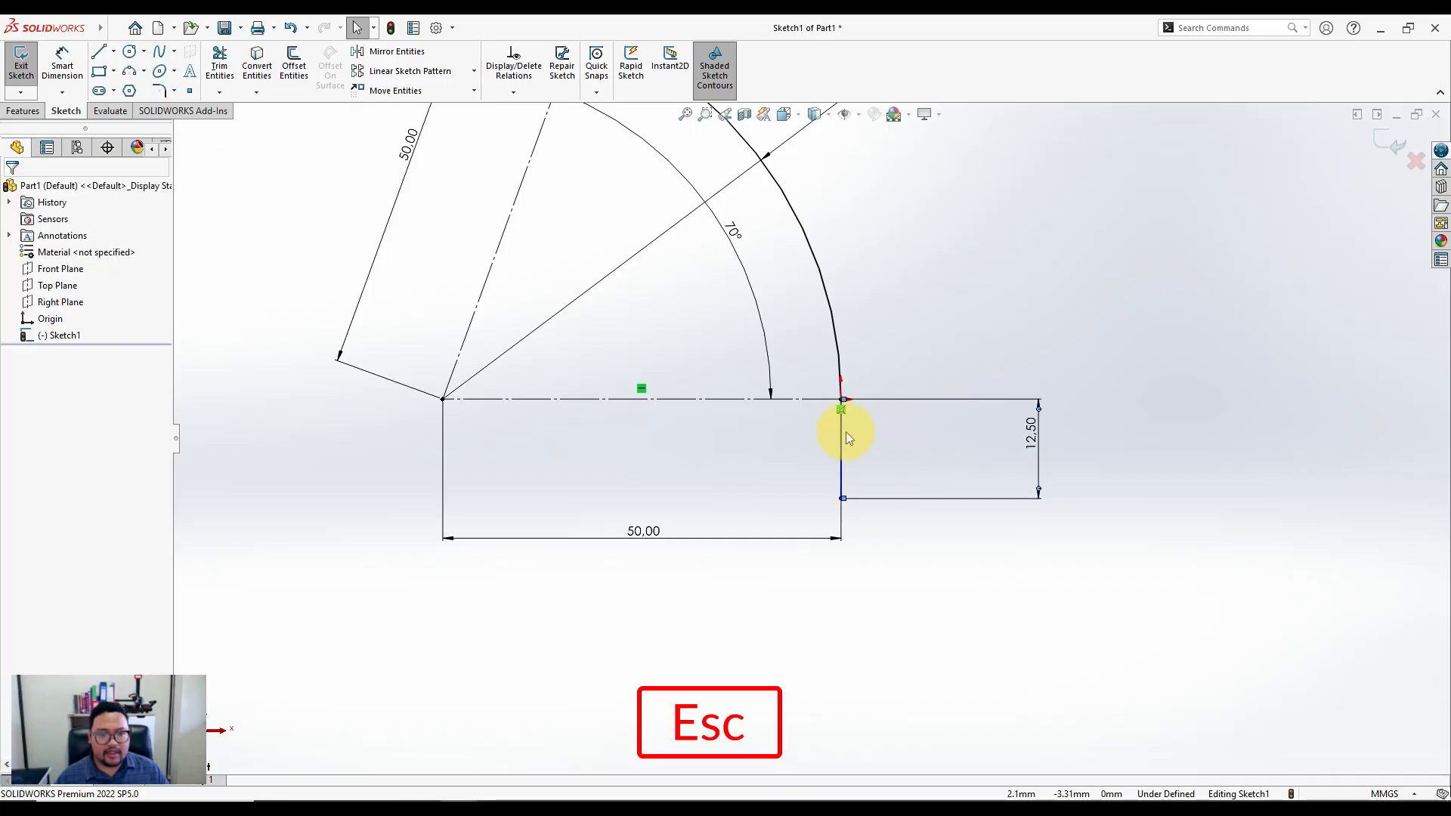
Add a tangent relation between the lower vertical line and the arc, and exit the sketch
{"action": "left_click", "coordinate": [845, 416]}
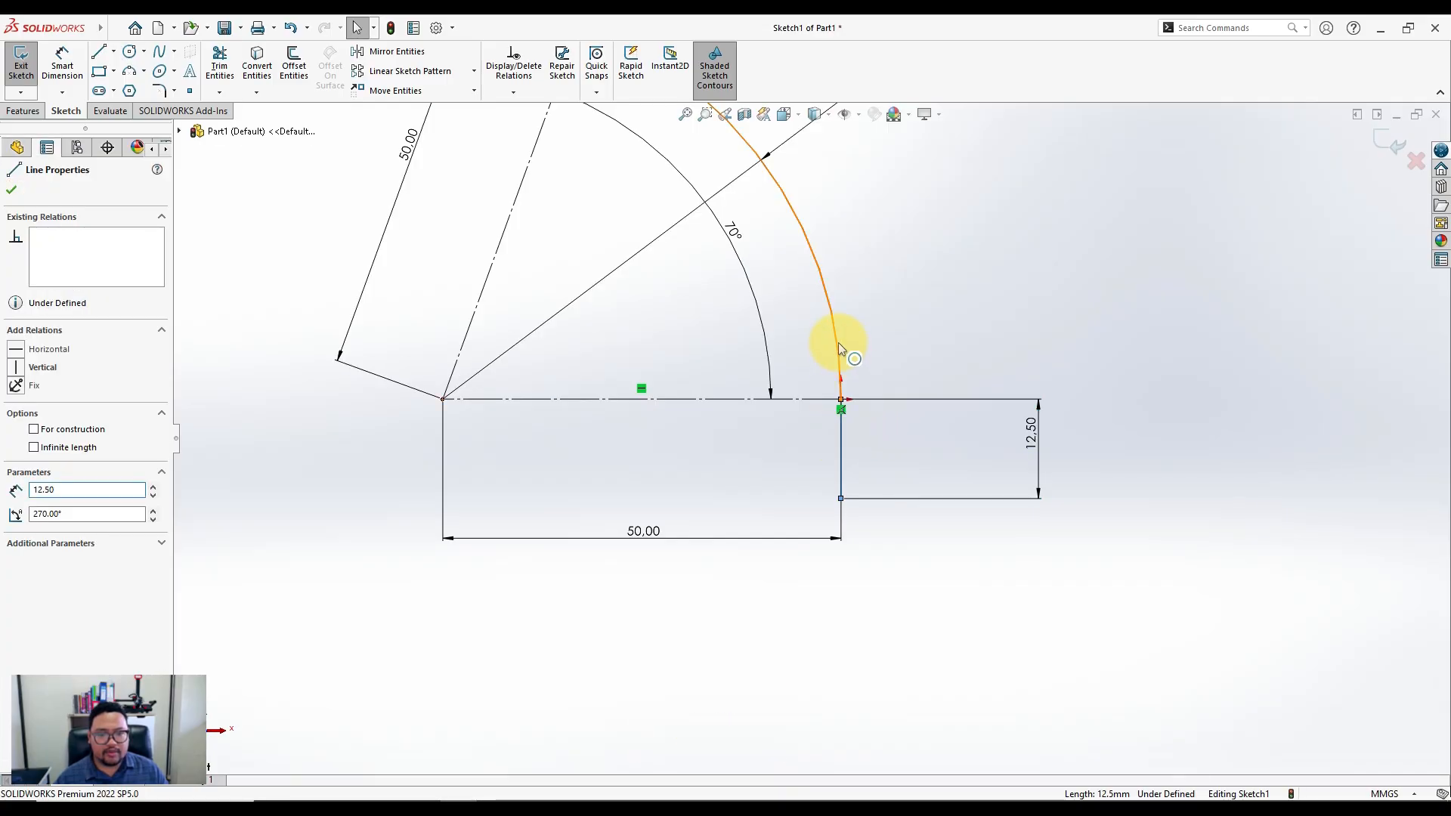
{"action": "left_click", "coordinate": [837, 342], "text": "ctrl"}
{"action": "left_click", "coordinate": [882, 278]}
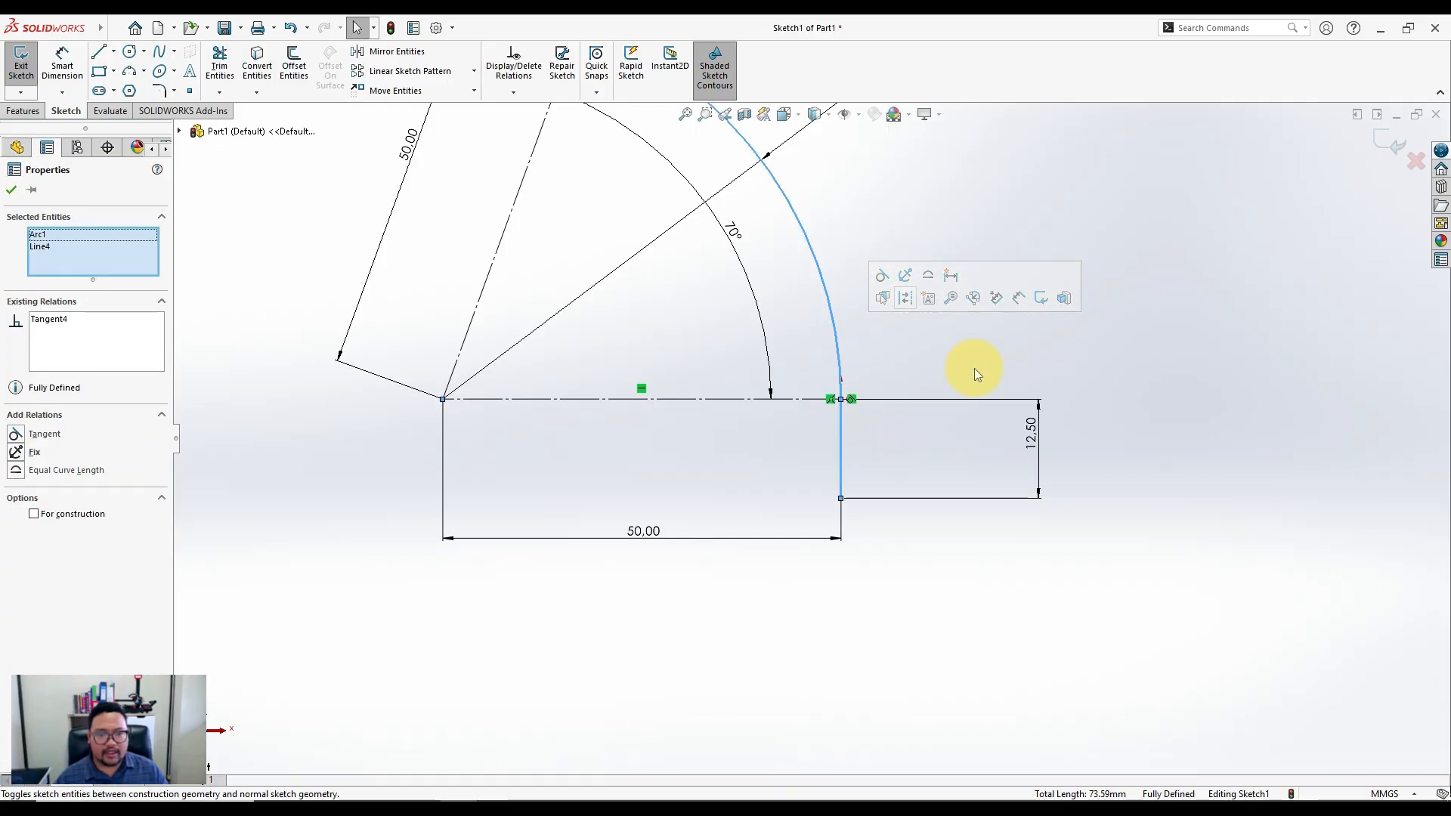
{"action": "left_click", "coordinate": [975, 340]}
{"action": "scroll", "coordinate": [892, 336], "scroll_direction": "down", "scroll_amount": 2}
{"action": "scroll", "coordinate": [886, 342], "scroll_direction": "up", "scroll_amount": 3}
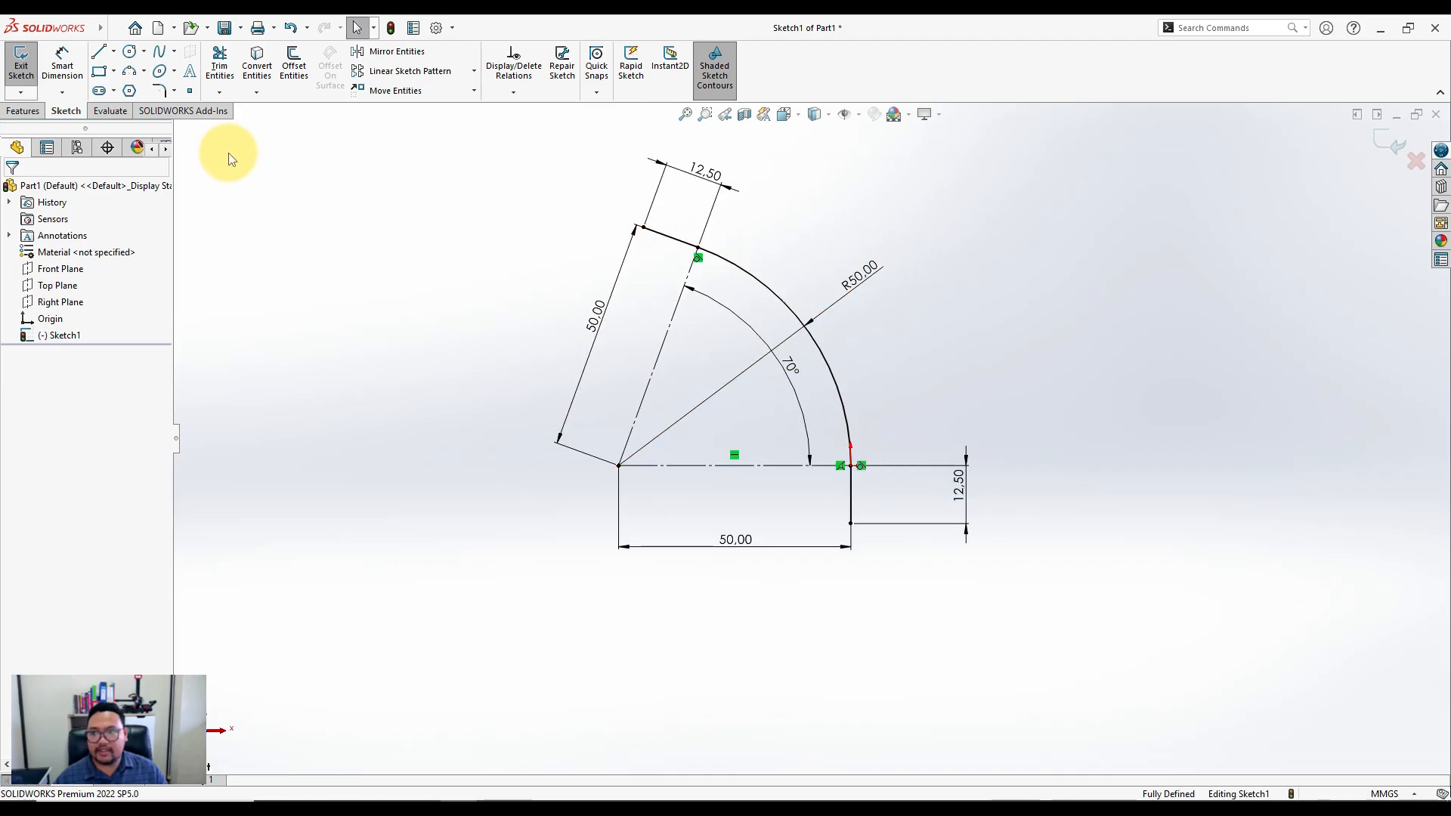
{"action": "left_click", "coordinate": [20, 61]}
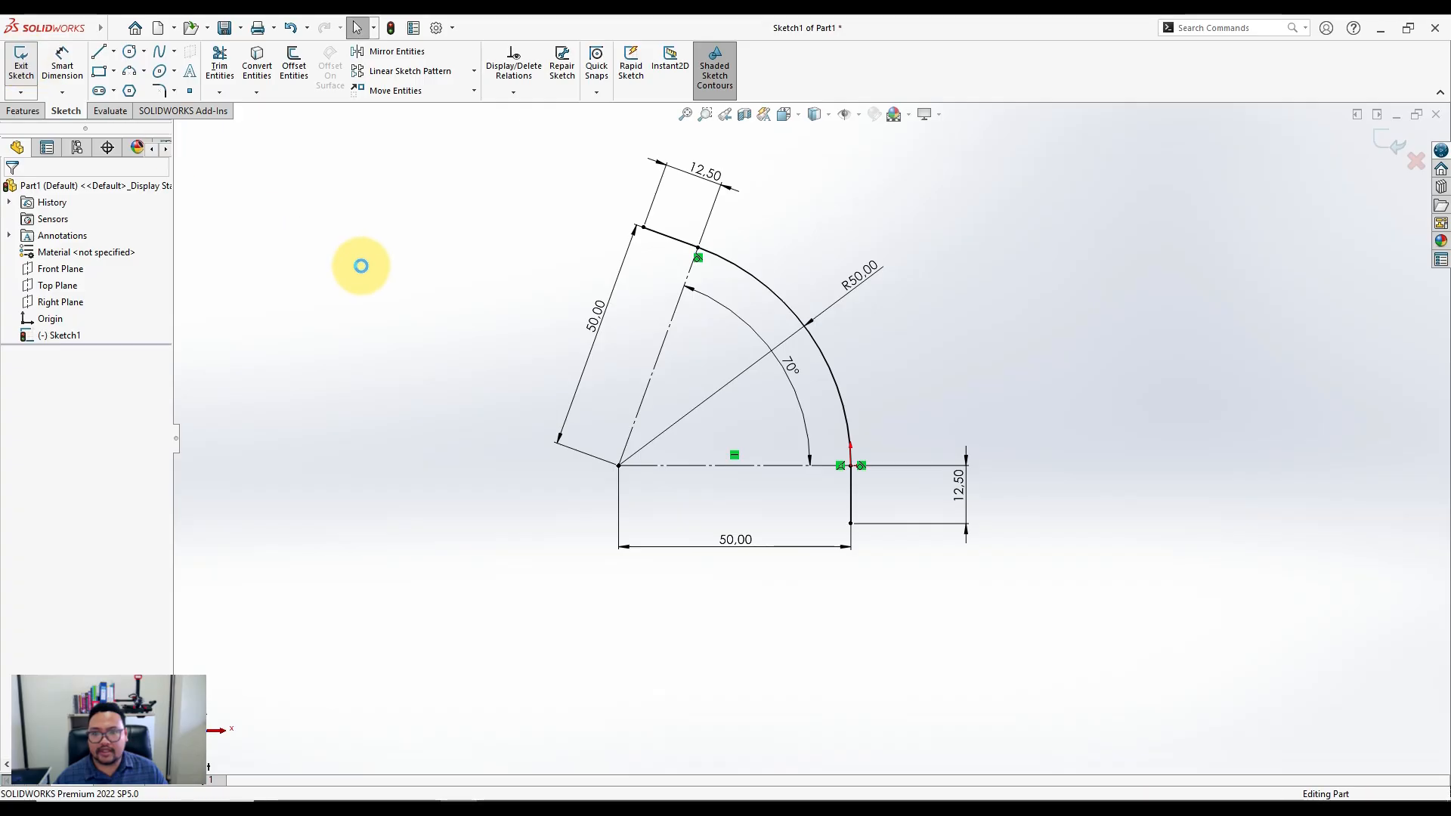
Create a reference plane perpendicular to the upper straight line and coincident with its free endpoint
{"action": "mouse_move", "coordinate": [503, 284]}
{"action": "middle_mouse_down"}
{"action": "mouse_move", "coordinate": [518, 269]}
{"action": "mouse_move", "coordinate": [544, 350]}
{"action": "mouse_move", "coordinate": [443, 305]}
{"action": "middle_mouse_up"}
{"action": "left_click", "coordinate": [38, 111]}
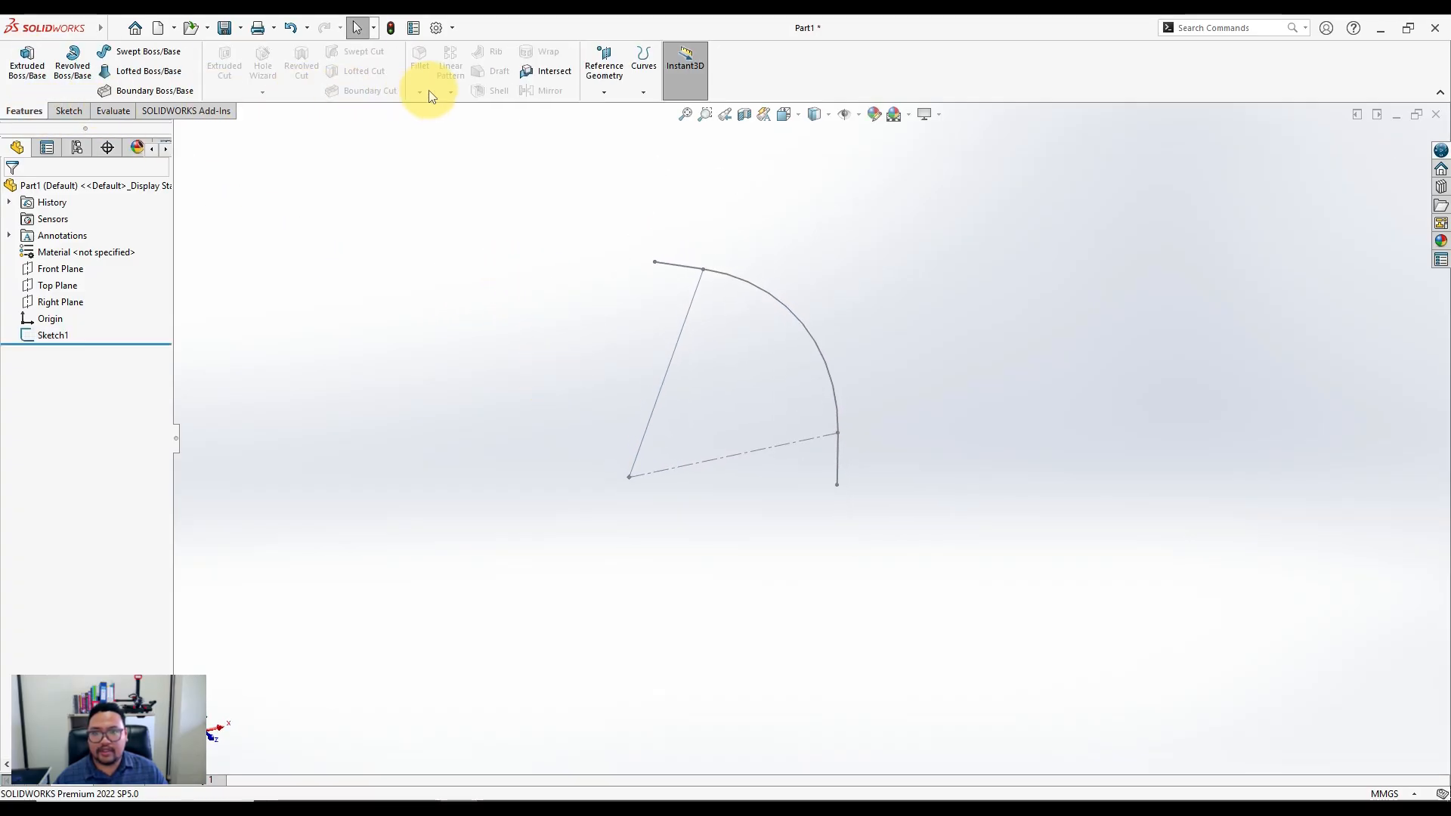
{"action": "left_click", "coordinate": [604, 65]}
{"action": "left_click", "coordinate": [616, 111]}
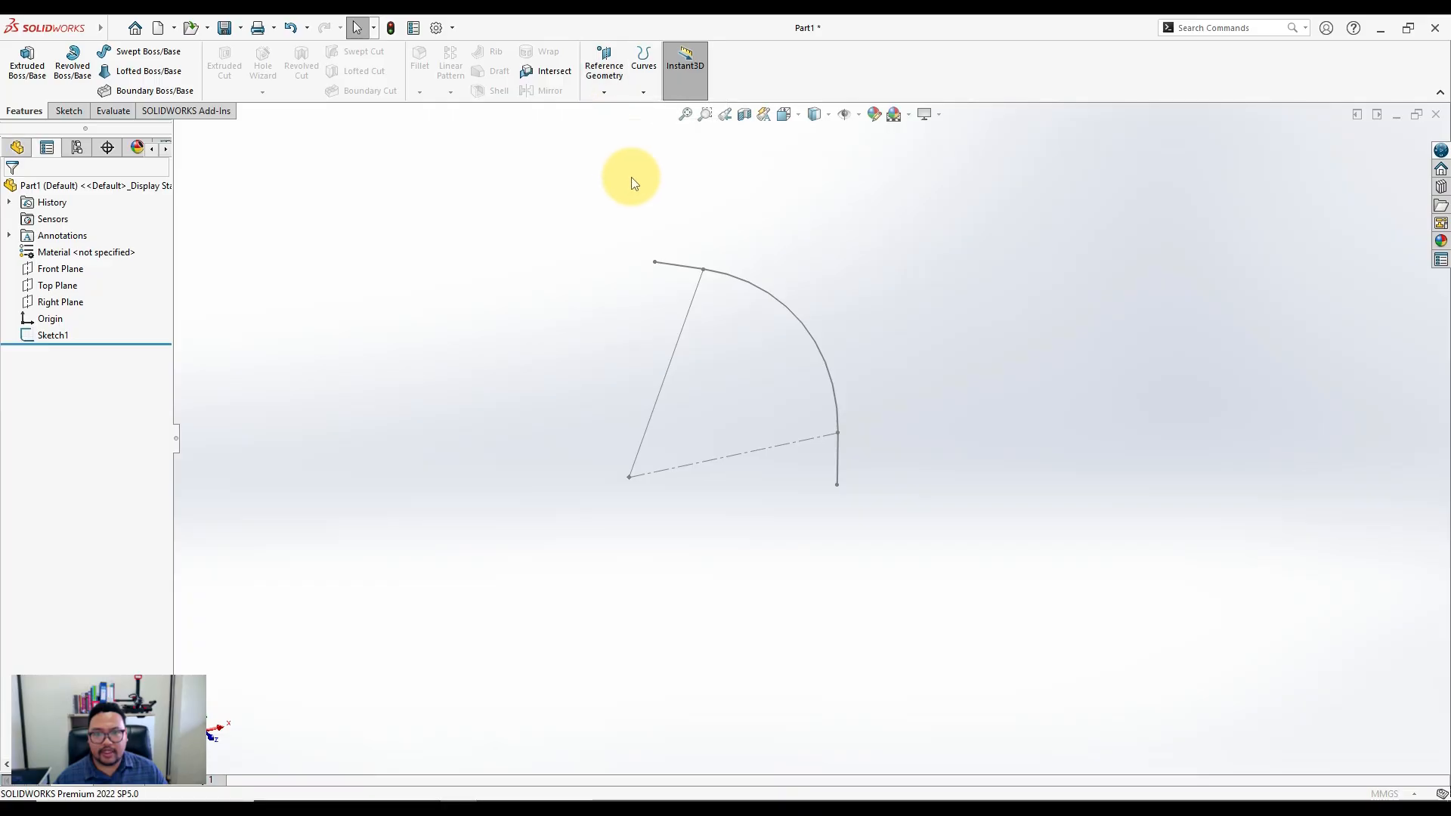
{"action": "left_click", "coordinate": [678, 265]}
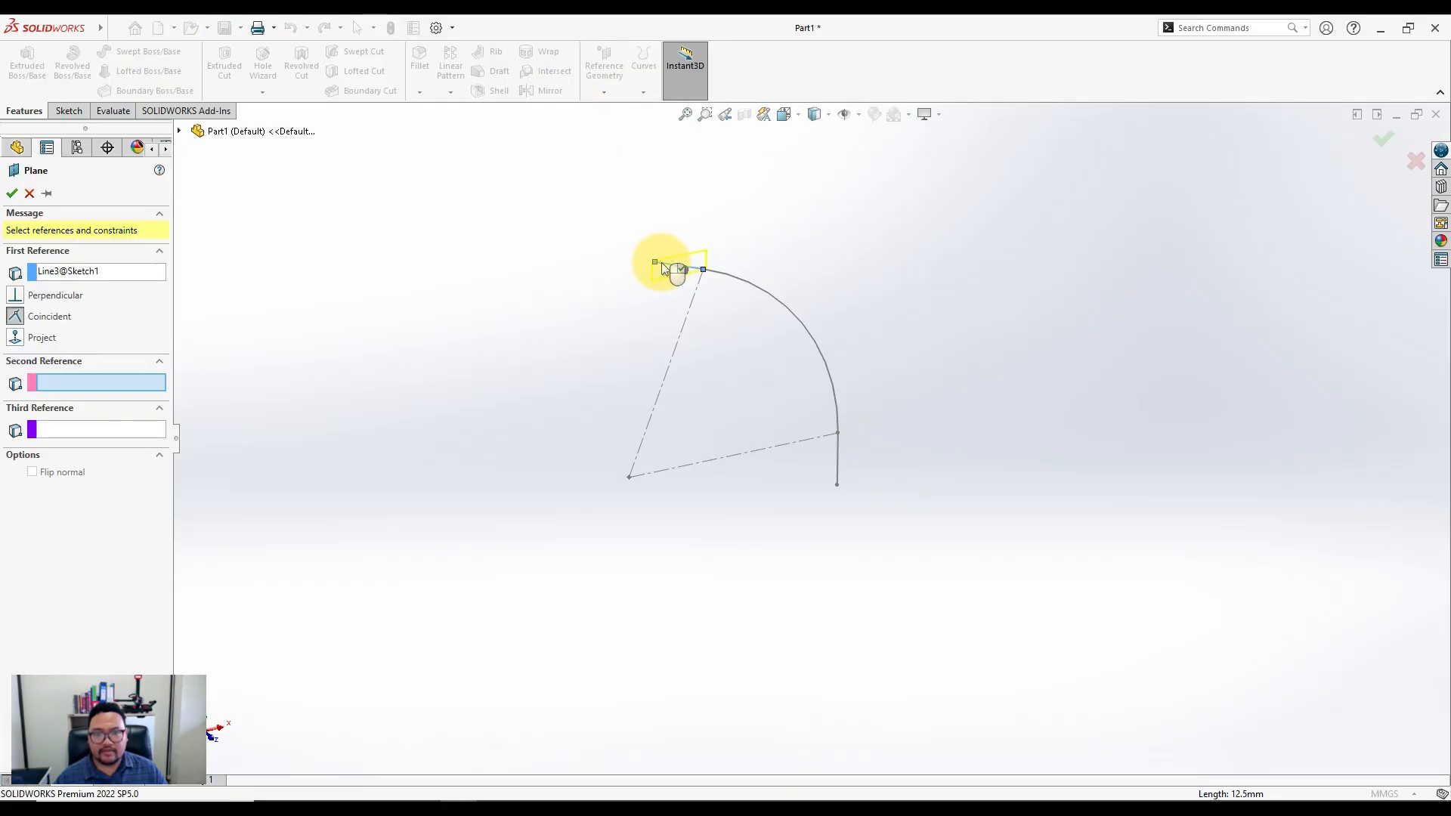
{"action": "left_click", "coordinate": [655, 263]}
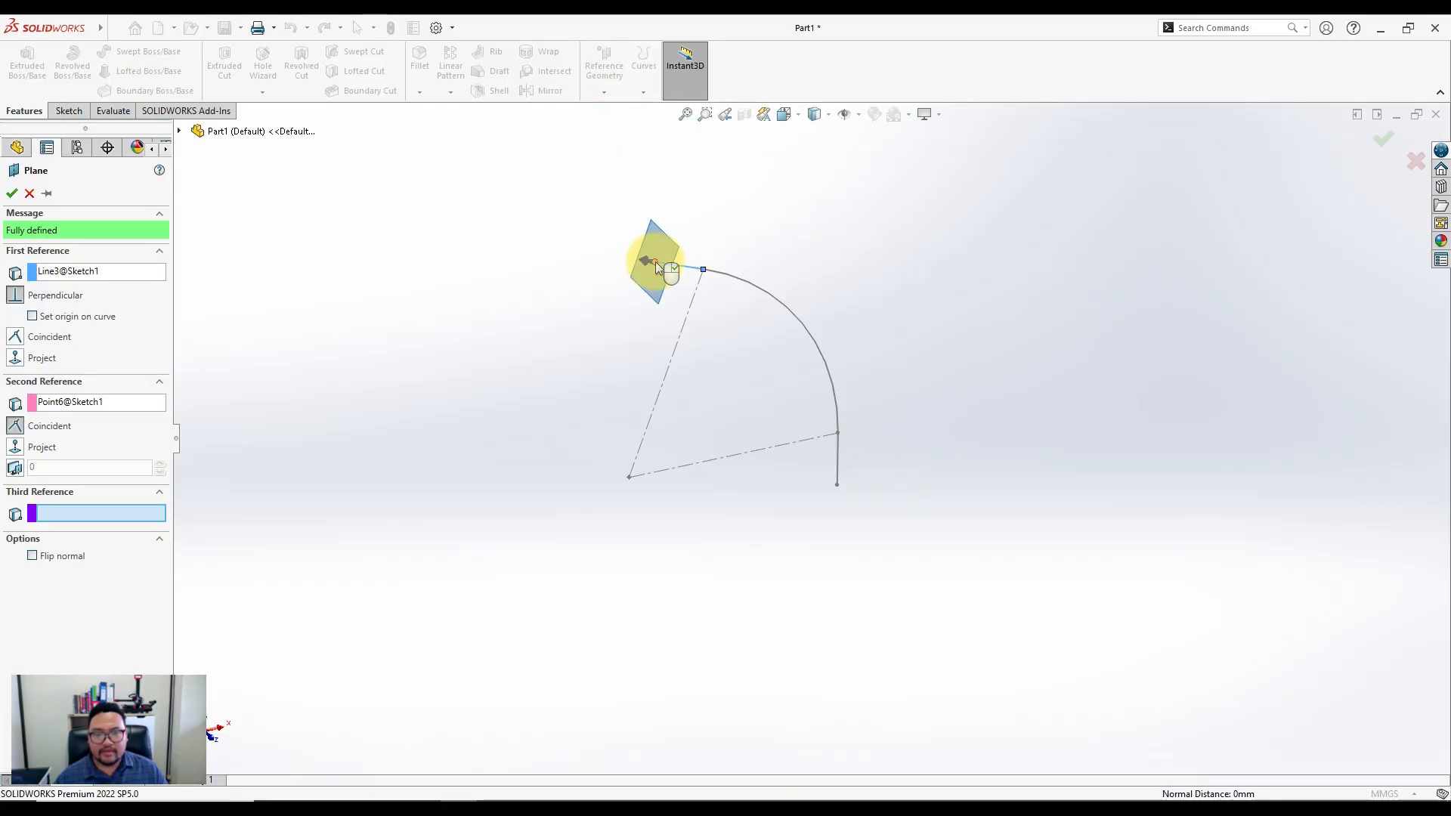
{"action": "left_click", "coordinate": [11, 193]}
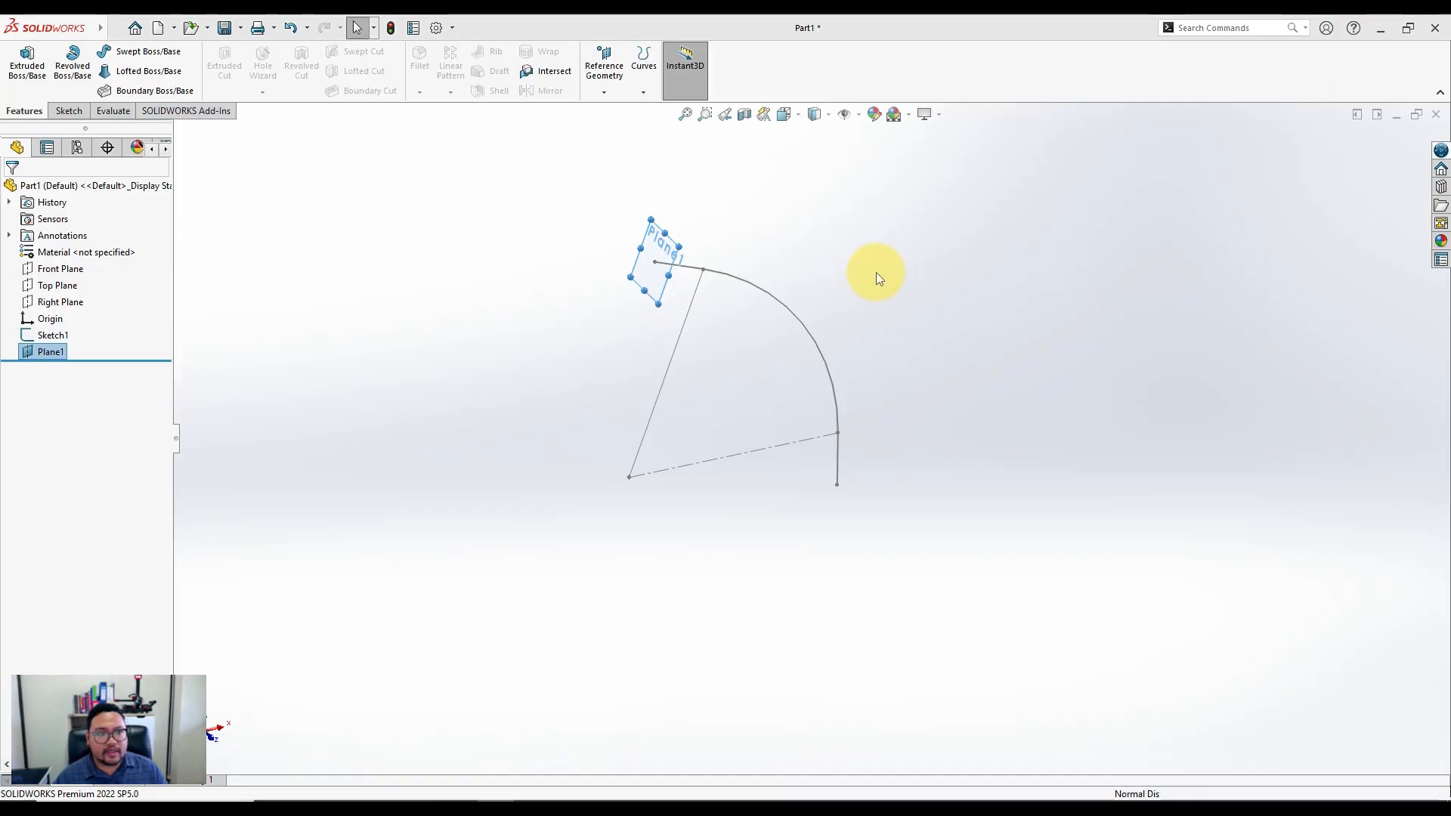
{"action": "left_click", "coordinate": [700, 328]}
Start a sketch on the new plane at the path's upper end and draw a circle of about 6 mm radius beside the path
{"action": "scroll", "coordinate": [661, 285], "scroll_direction": "down", "scroll_amount": 2}
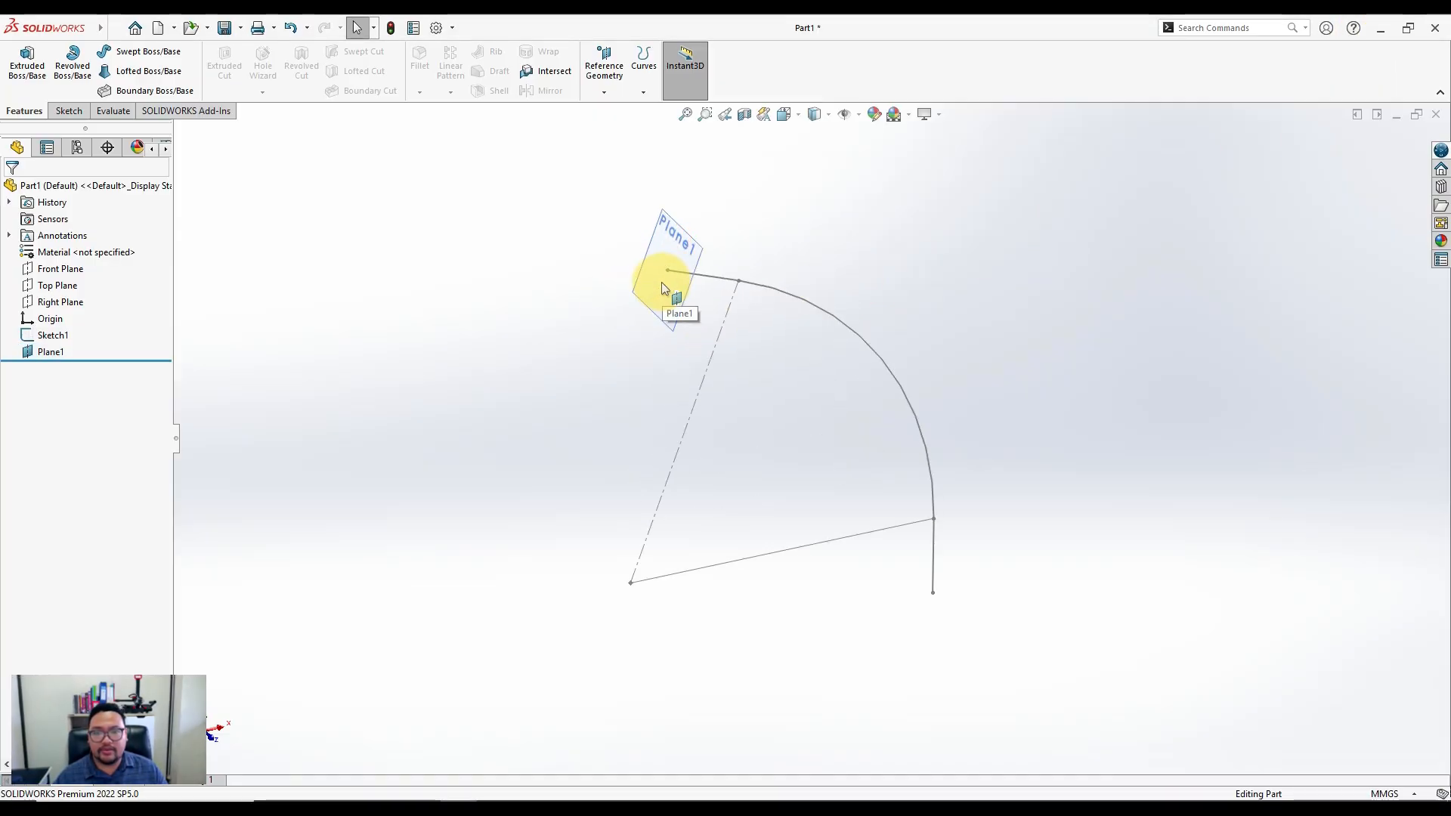
{"action": "left_click", "coordinate": [59, 114]}
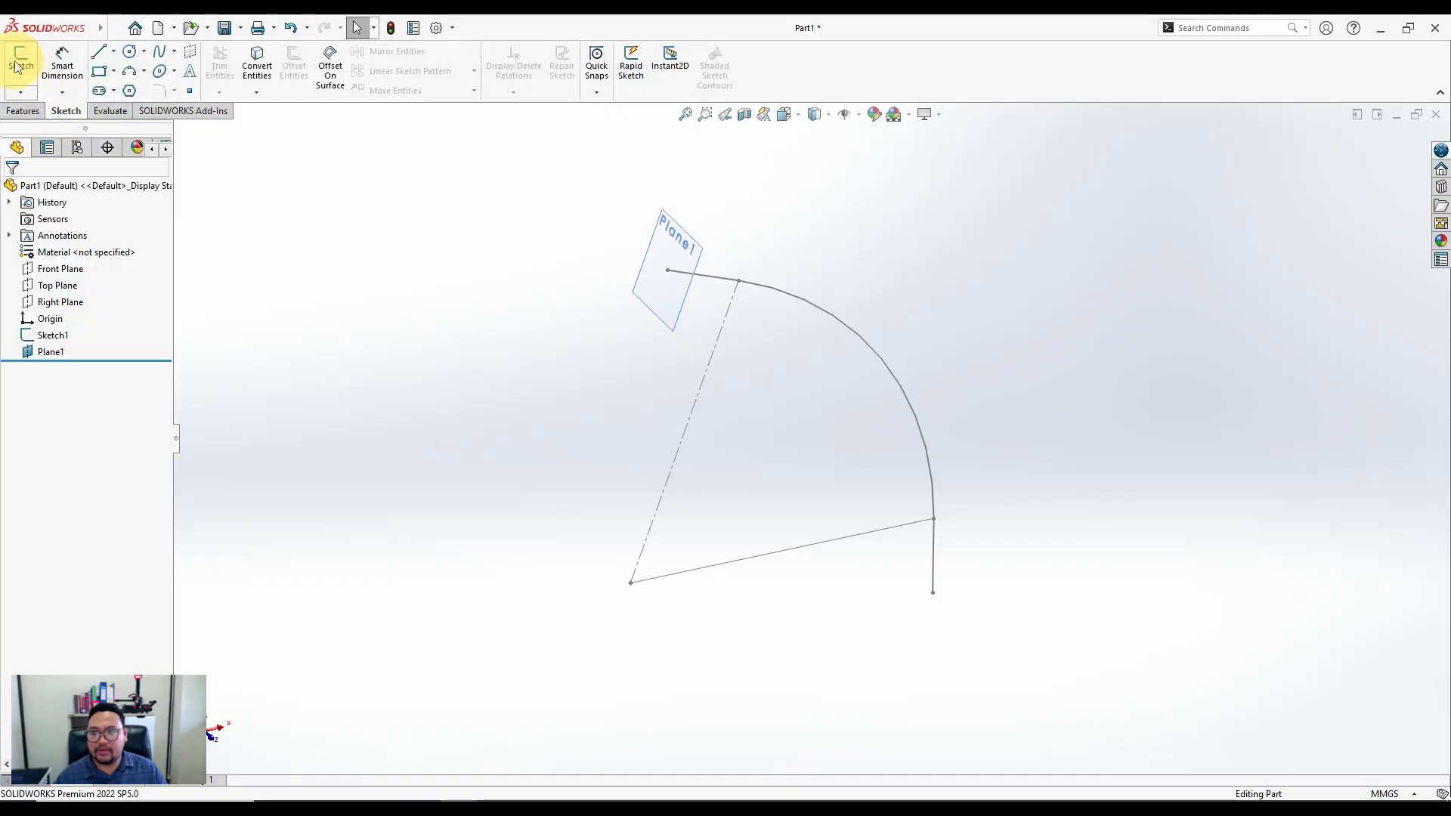
{"action": "left_click", "coordinate": [21, 61]}
{"action": "left_click", "coordinate": [657, 307]}
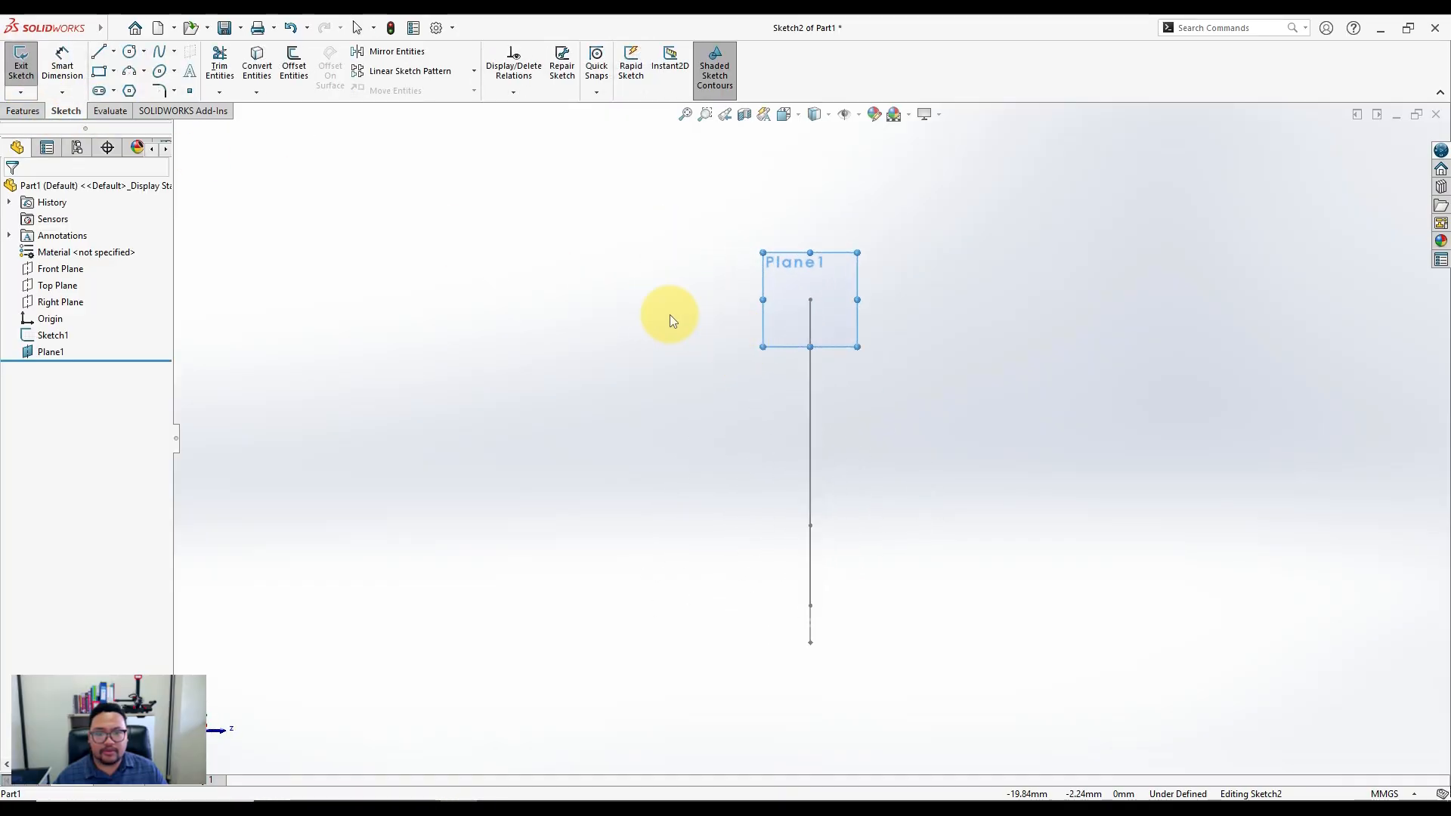
{"action": "left_click", "coordinate": [133, 53]}
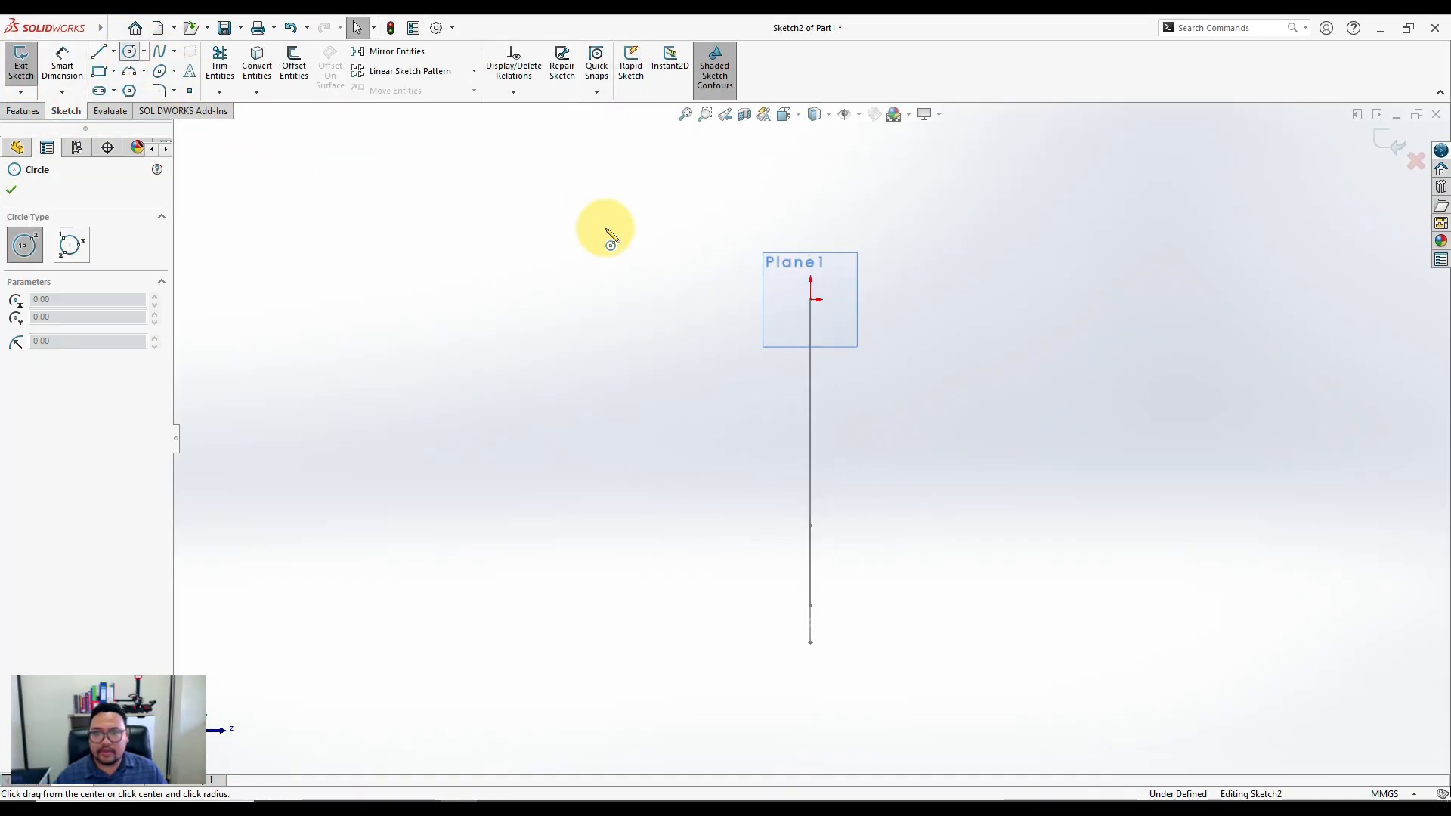
{"action": "left_click", "coordinate": [666, 277]}
{"action": "left_click", "coordinate": [691, 311]}
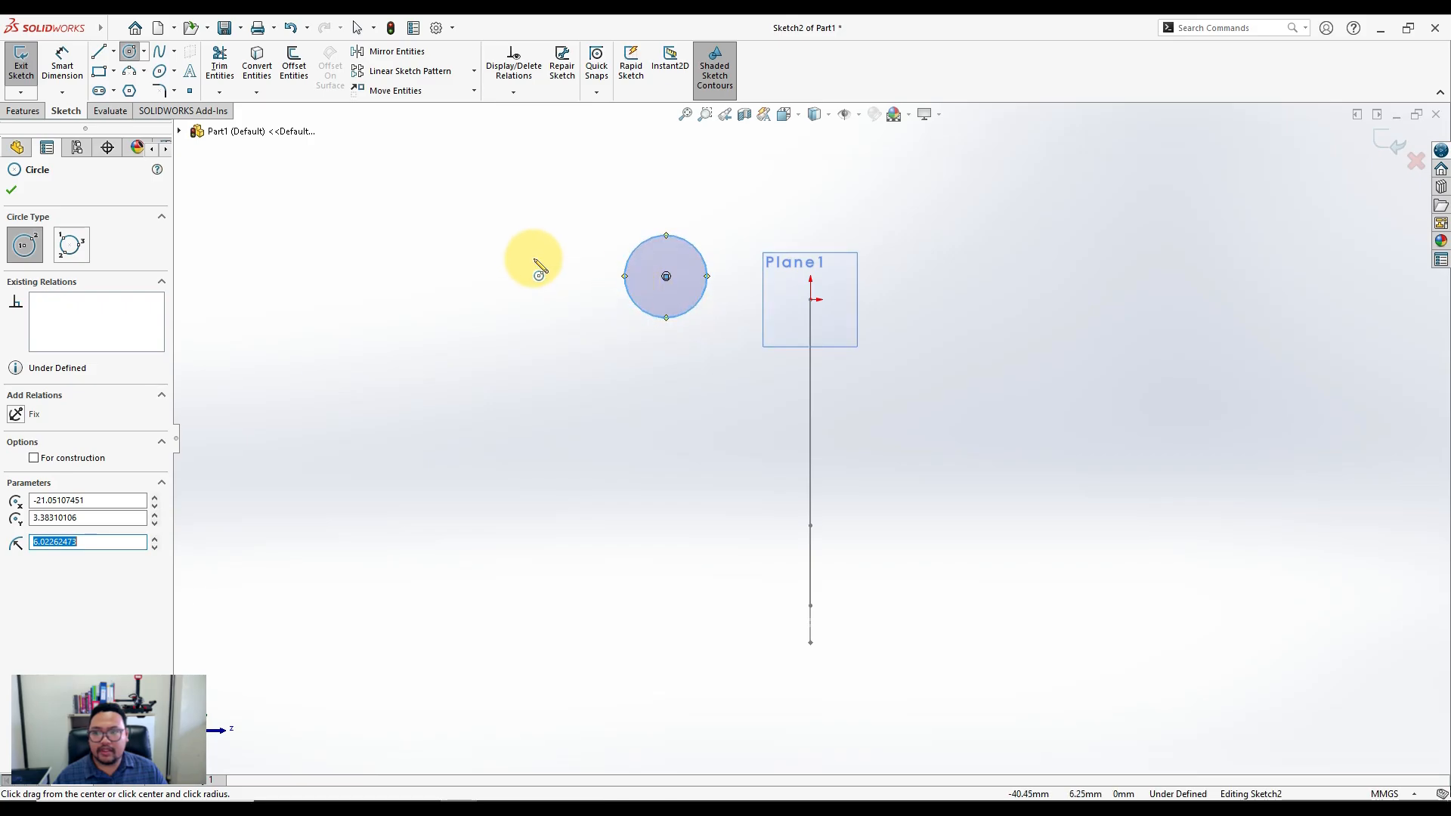
{"action": "key", "text": "Escape"}
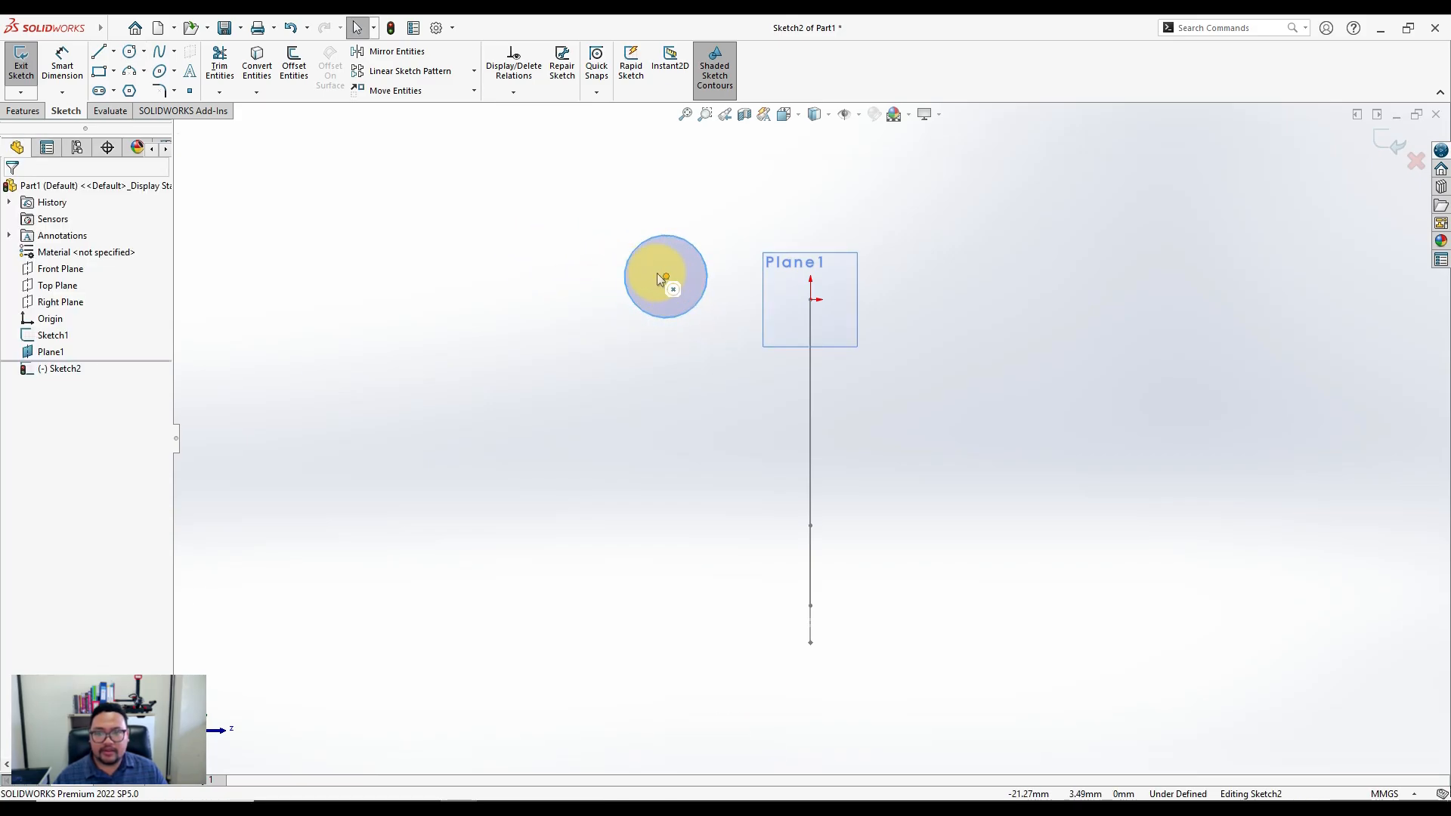
Dimension the circle's diameter and set it to 30 mm
{"action": "left_click", "coordinate": [62, 62]}
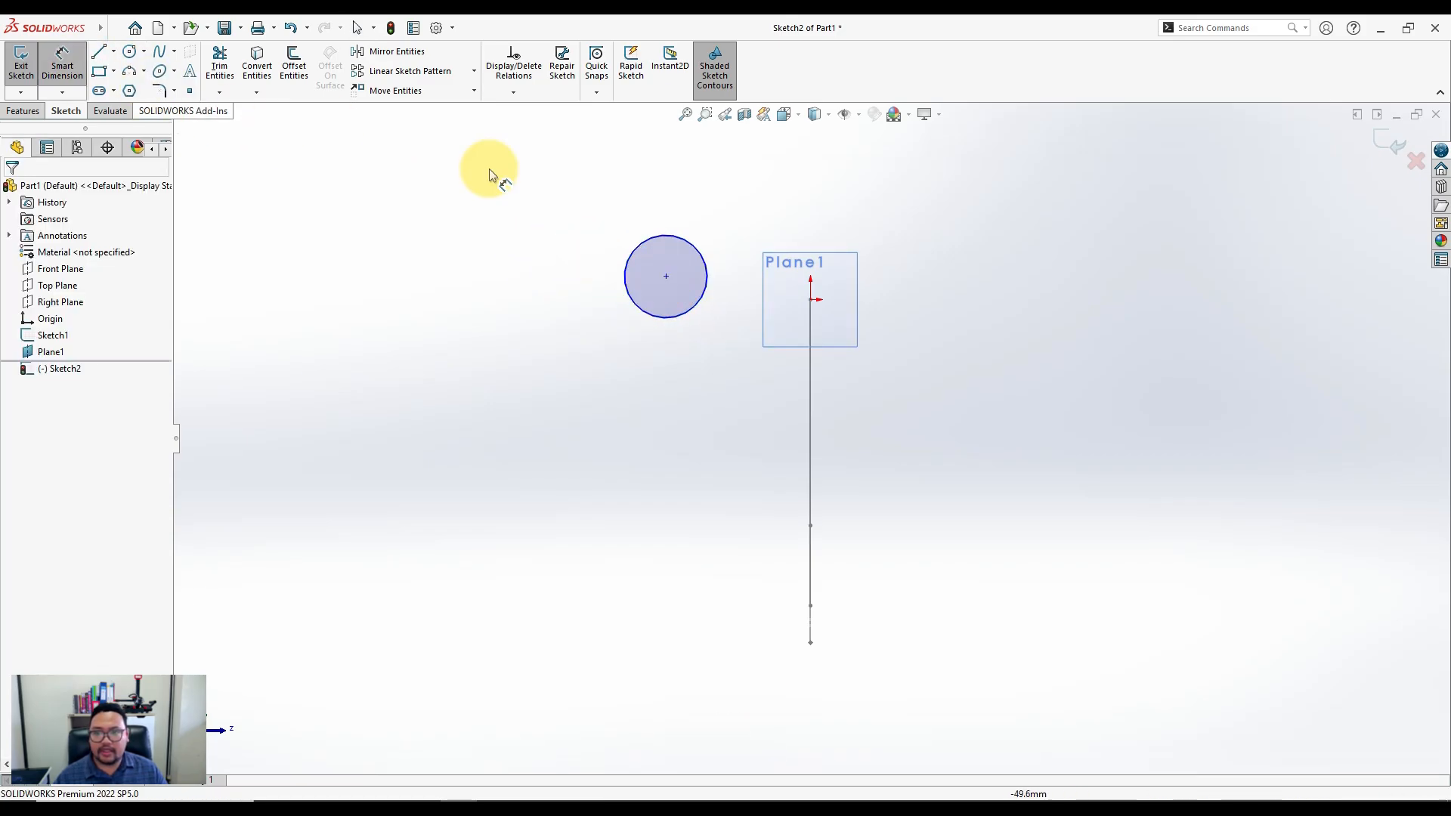
{"action": "left_click", "coordinate": [629, 244]}
{"action": "left_click", "coordinate": [533, 214]}
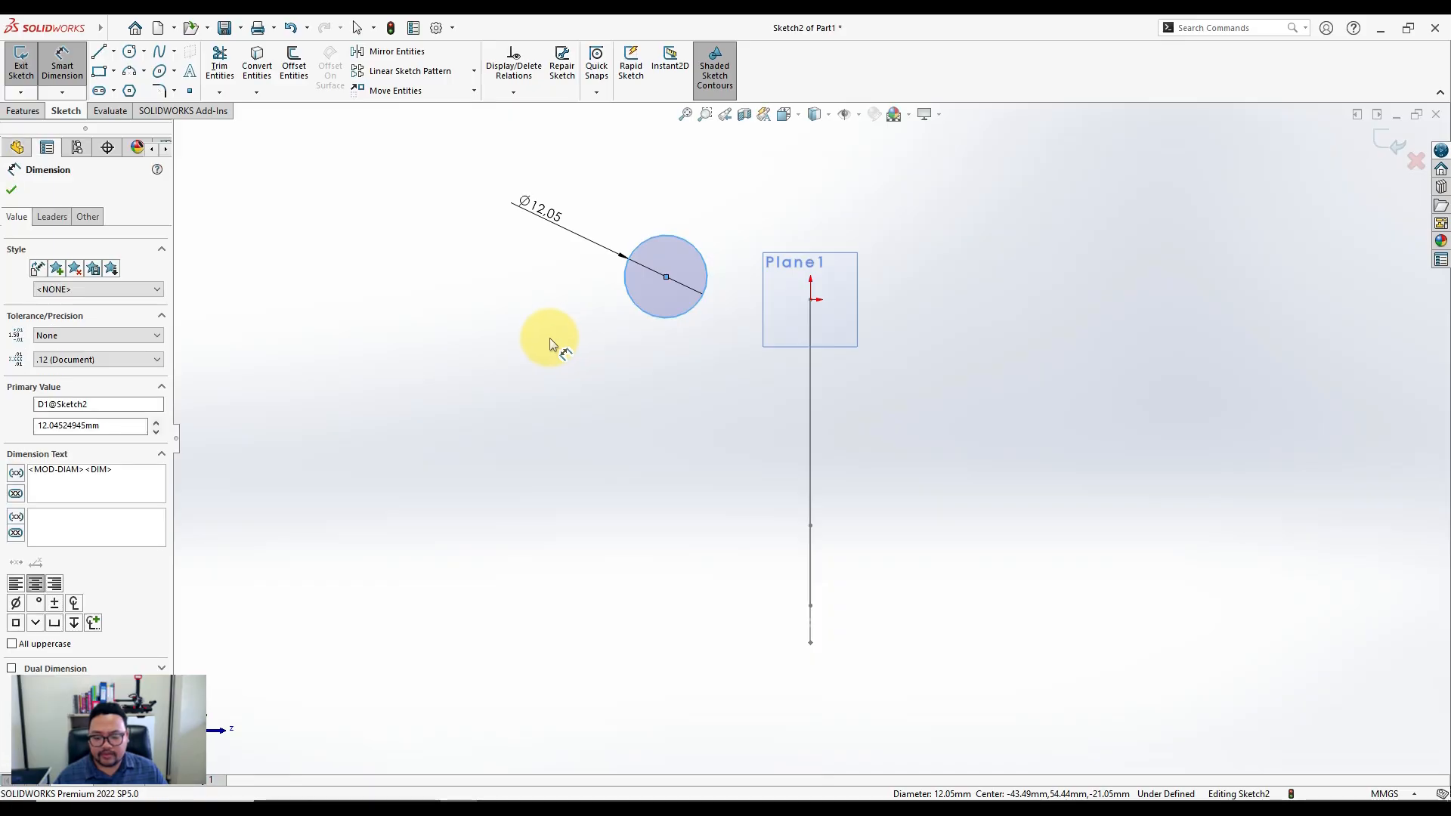
{"action": "type", "text": "30"}
{"action": "key", "text": "Return"}
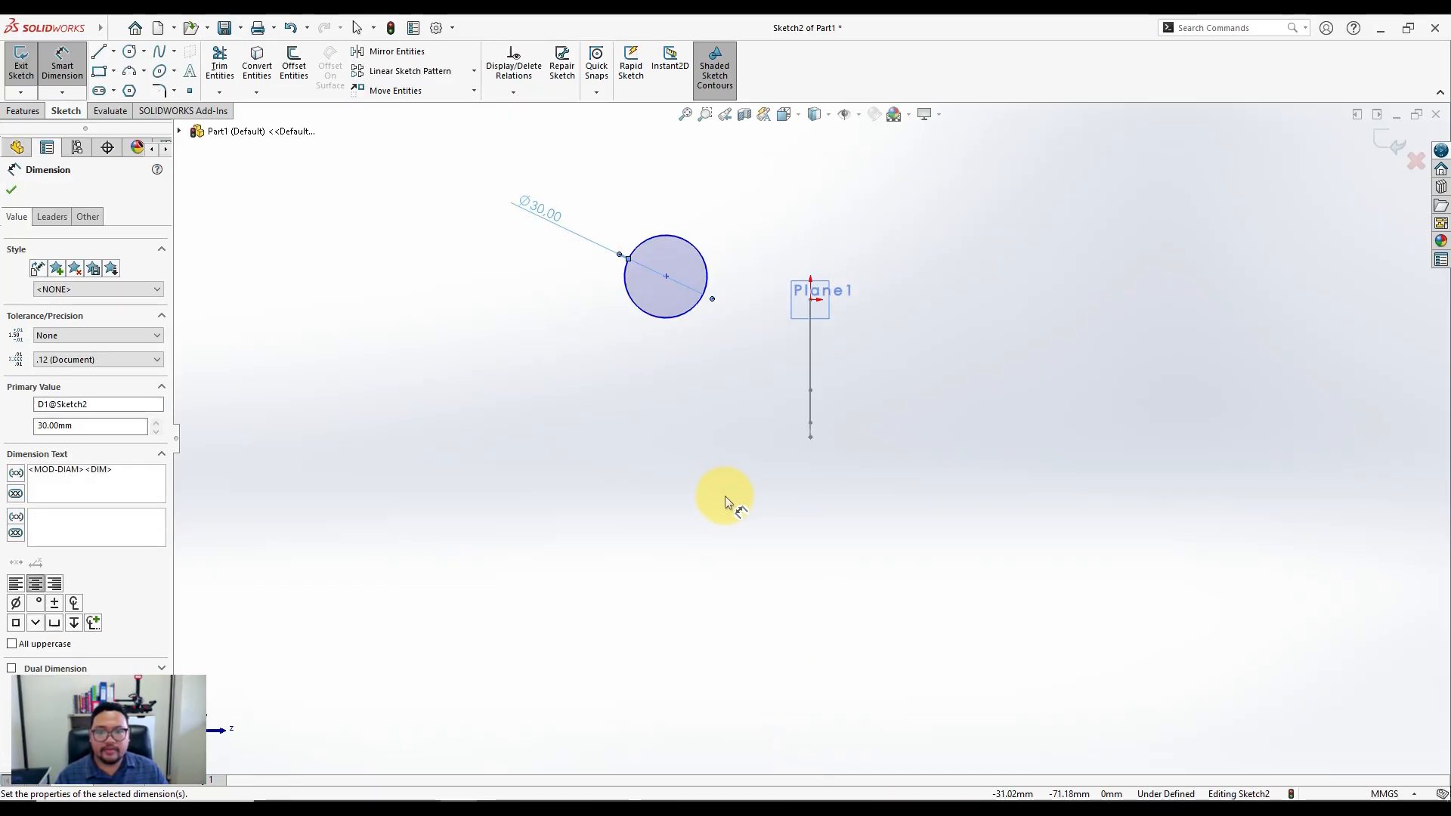
Make the 30 mm circle's centre coincident with the free endpoint of the path's upper straight line
{"action": "key", "text": "Escape"}
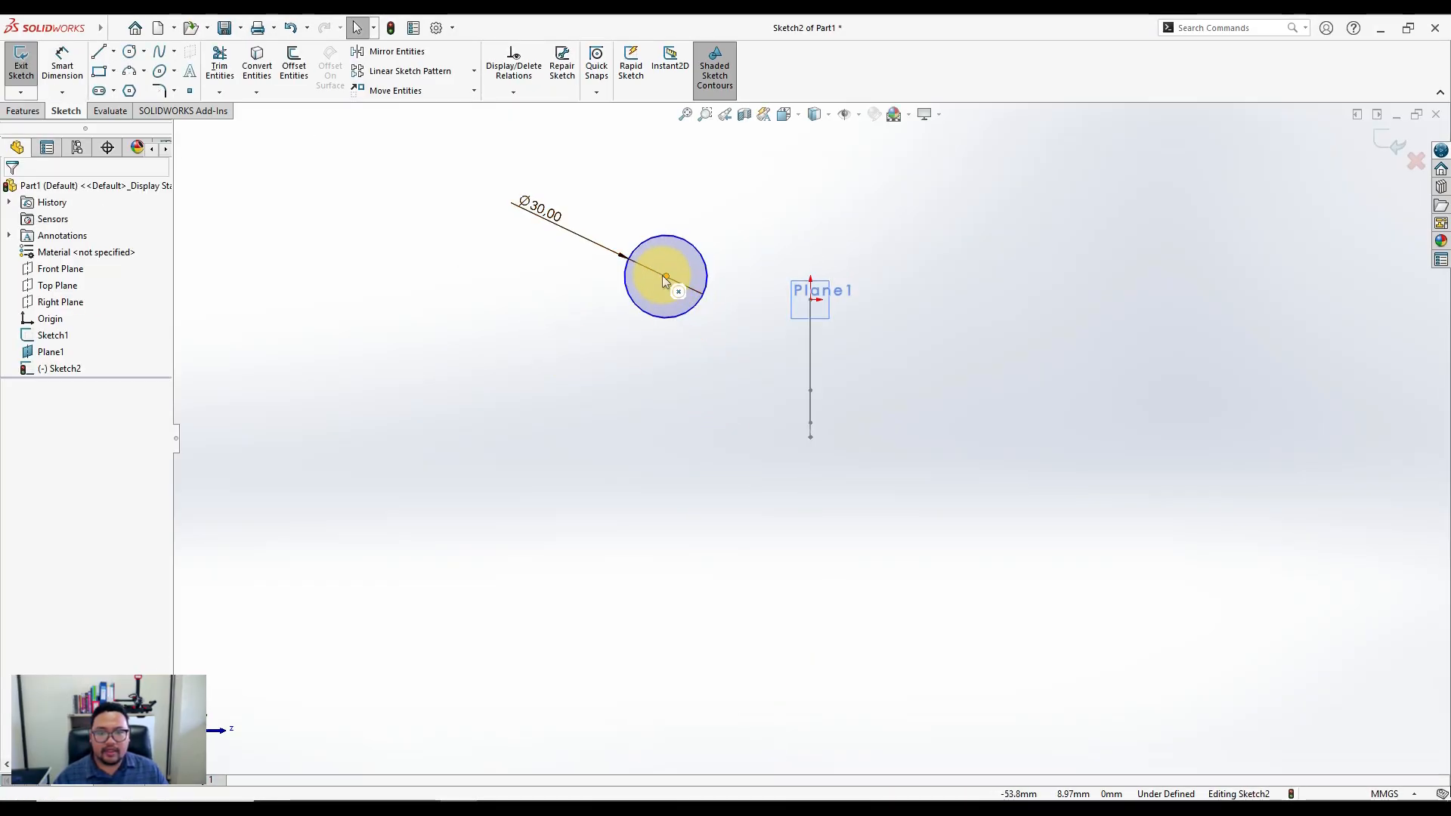
{"action": "left_click", "coordinate": [665, 280]}
{"action": "middle_click_drag", "start_coordinate": [754, 311], "coordinate": [728, 338]}
{"action": "scroll", "coordinate": [777, 305], "scroll_direction": "down", "scroll_amount": 3}
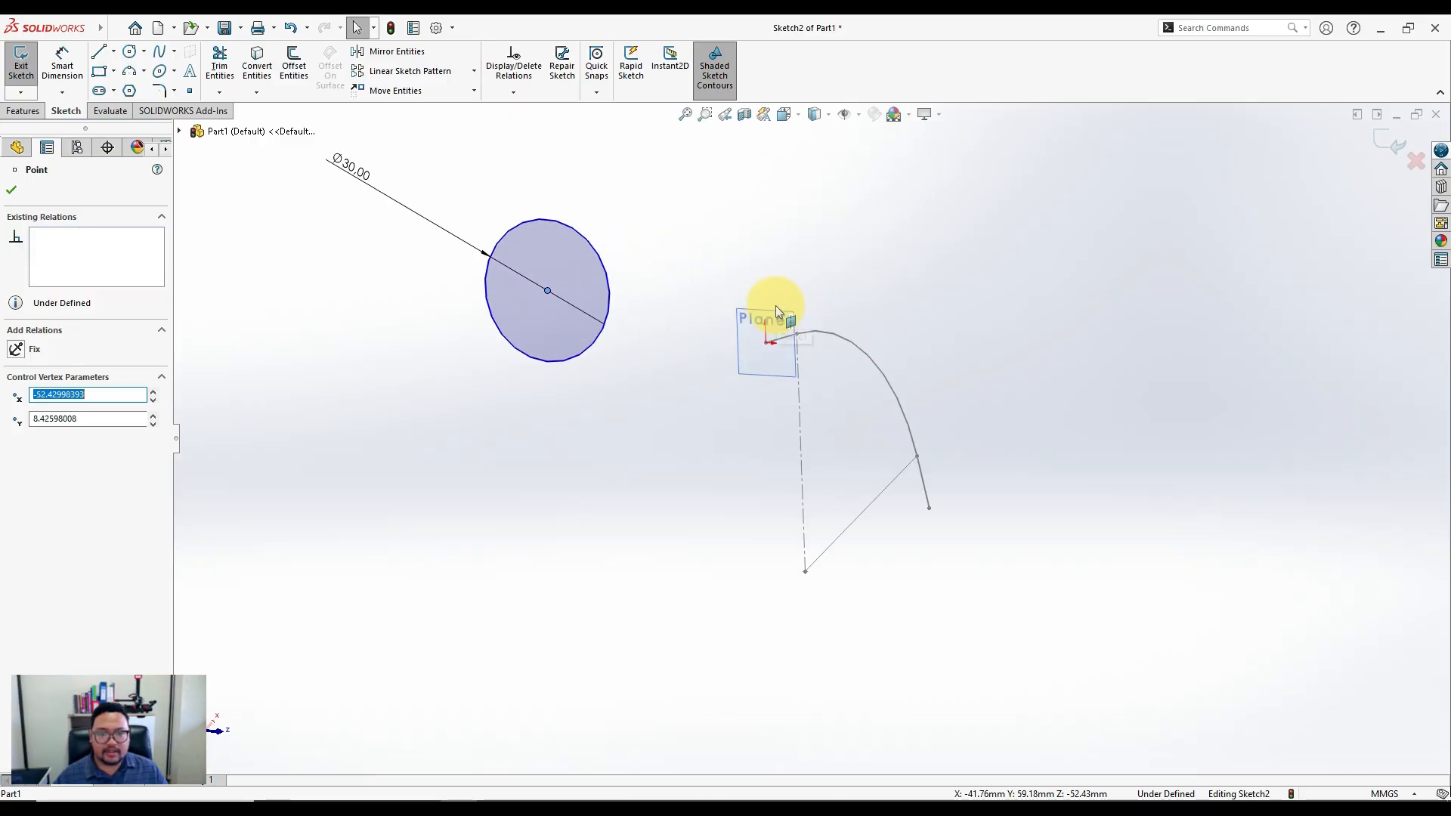
{"action": "left_click", "coordinate": [765, 343], "text": "ctrl"}
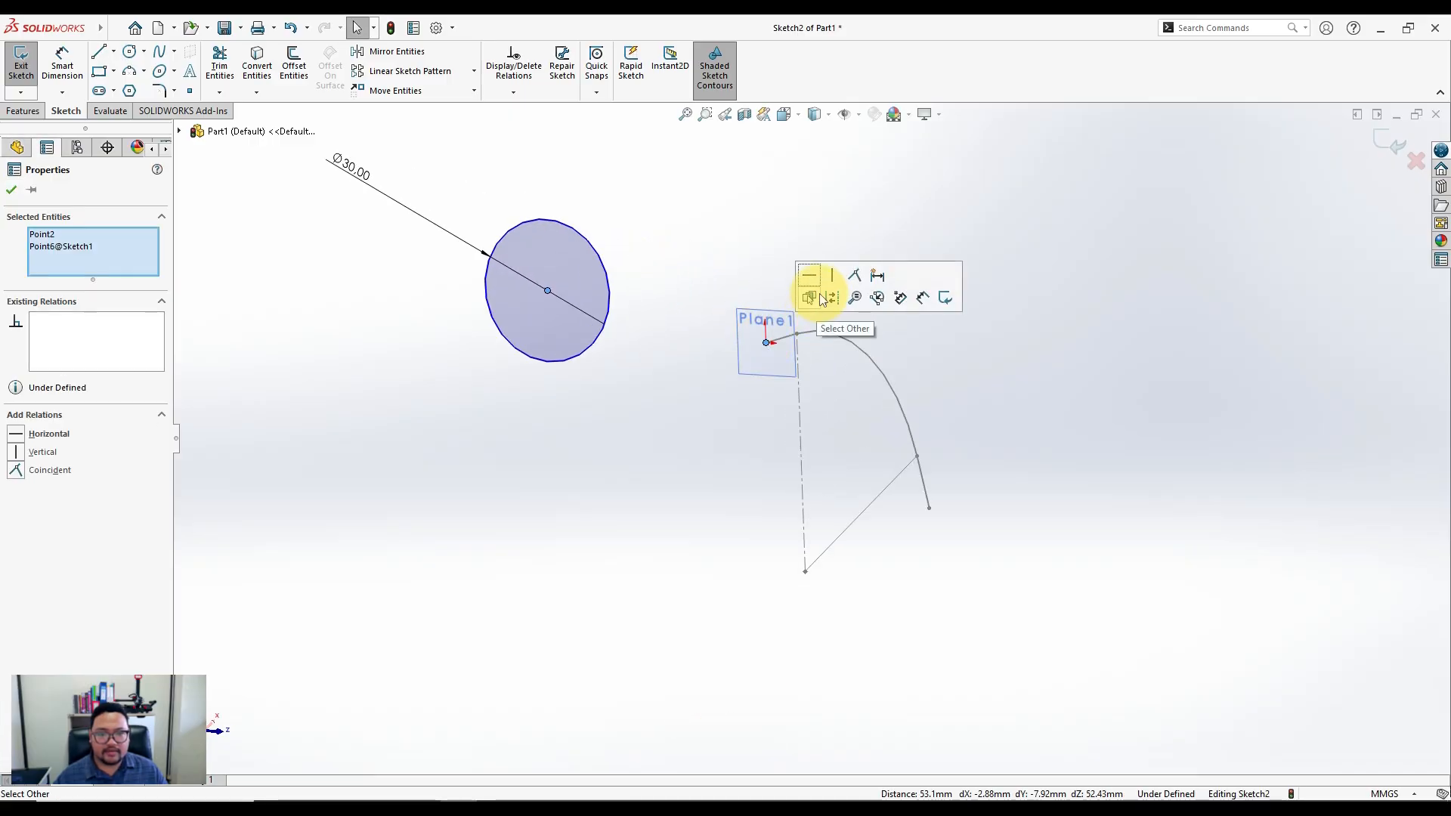
{"action": "left_click", "coordinate": [860, 278]}
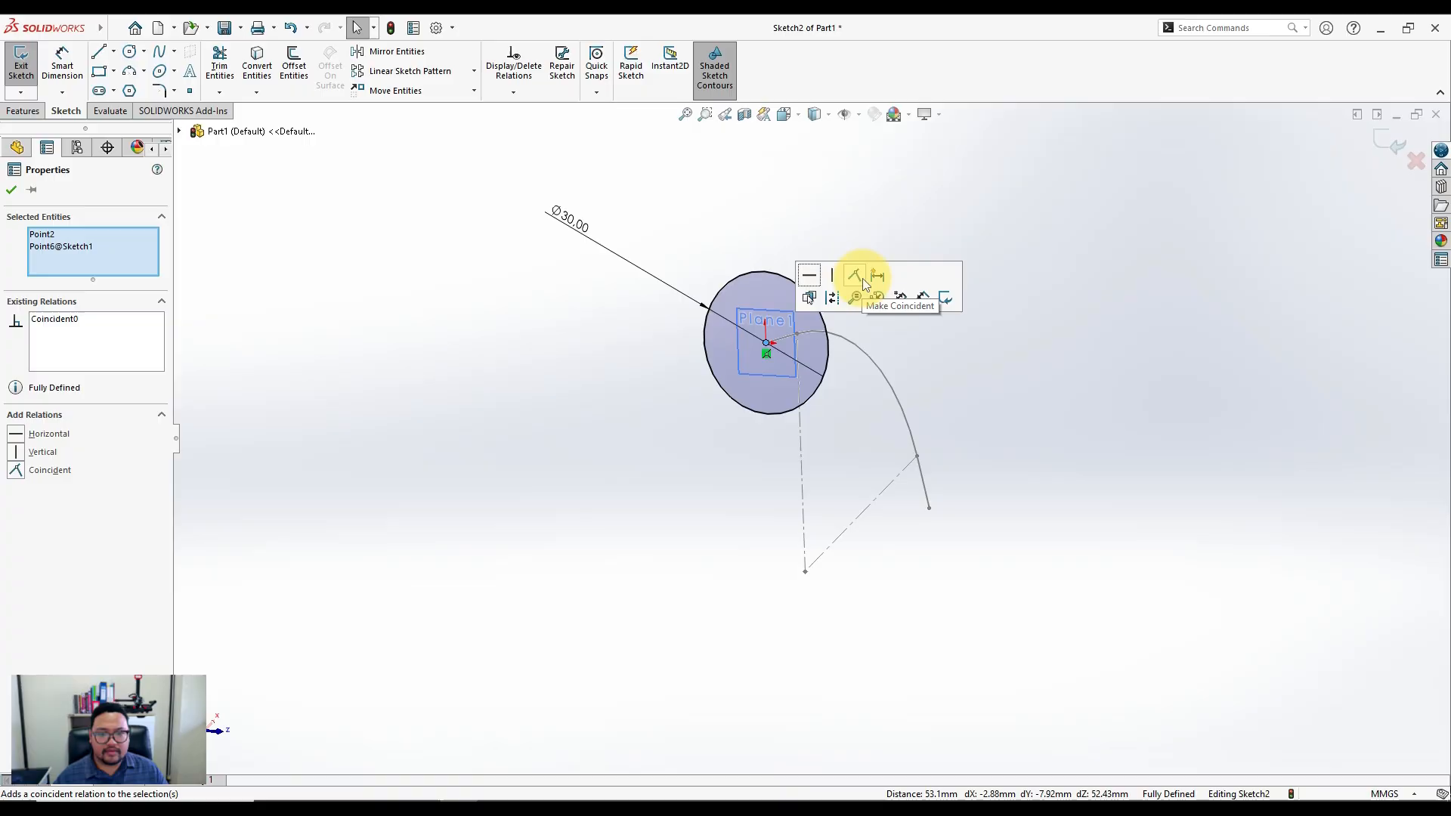
{"action": "left_click", "coordinate": [665, 442]}
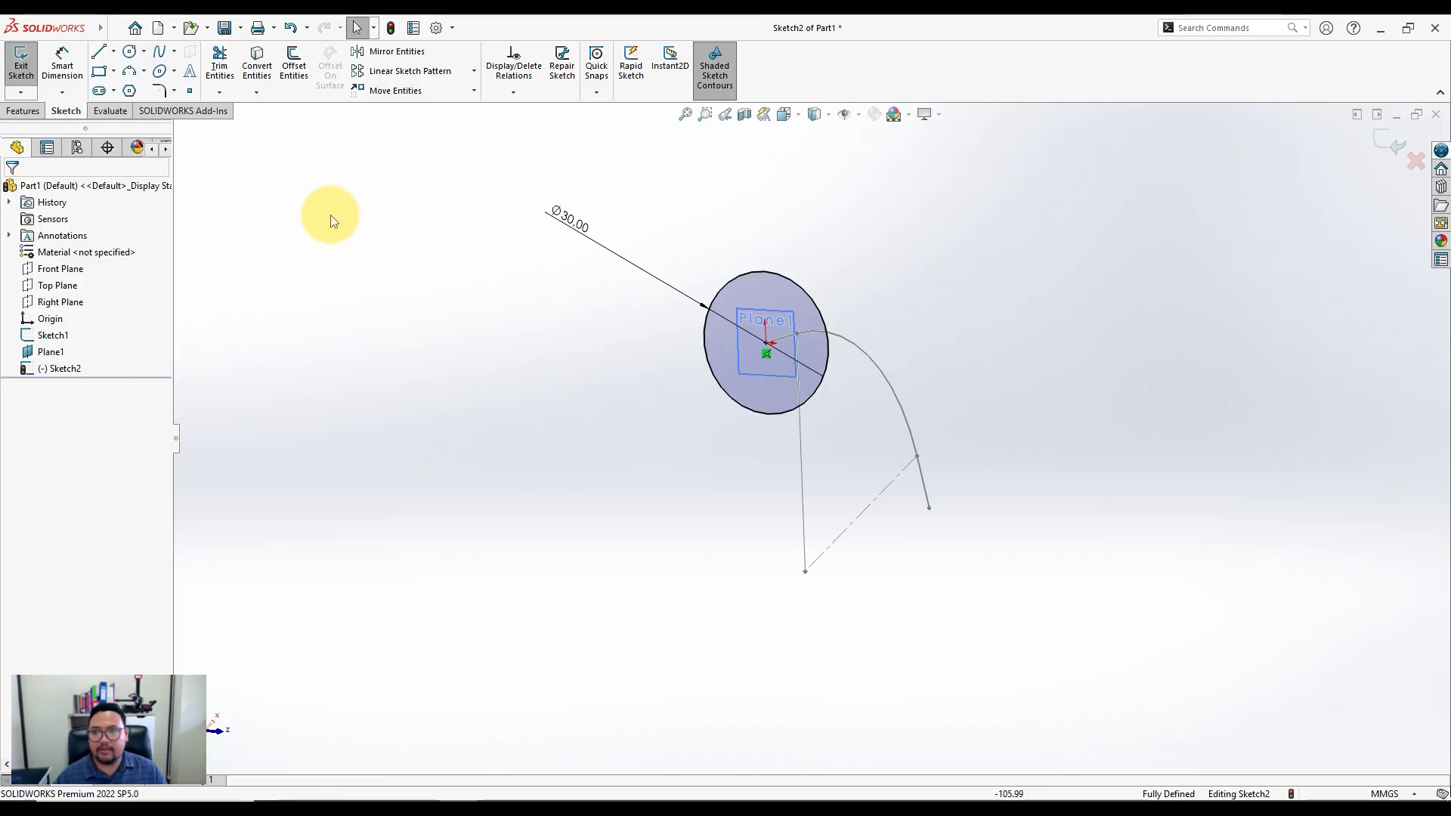
Create a swept boss using the 30 mm circle as the profile and the arc sketch as the path
{"action": "left_click", "coordinate": [37, 111]}
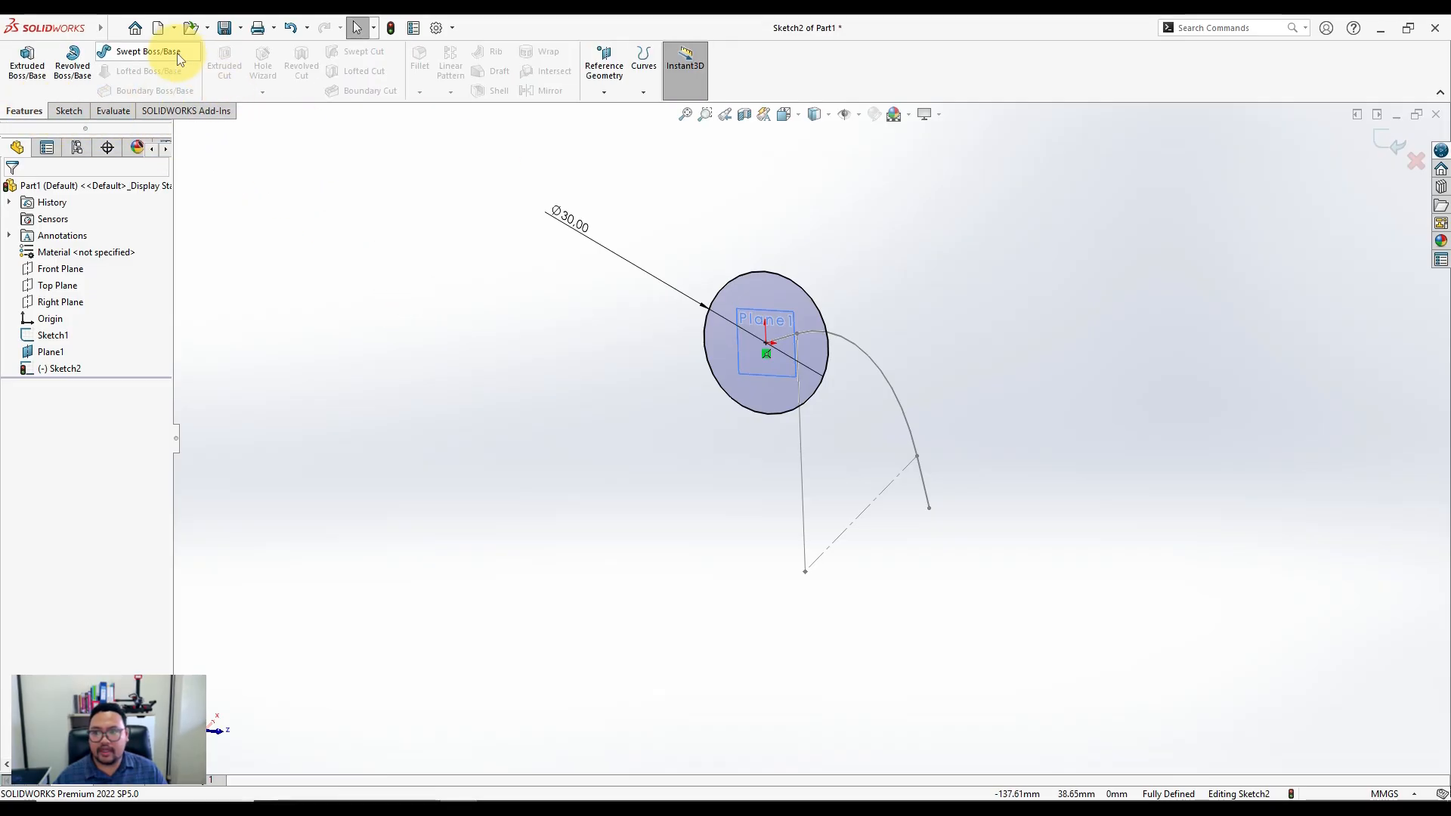
{"action": "left_click", "coordinate": [151, 51]}
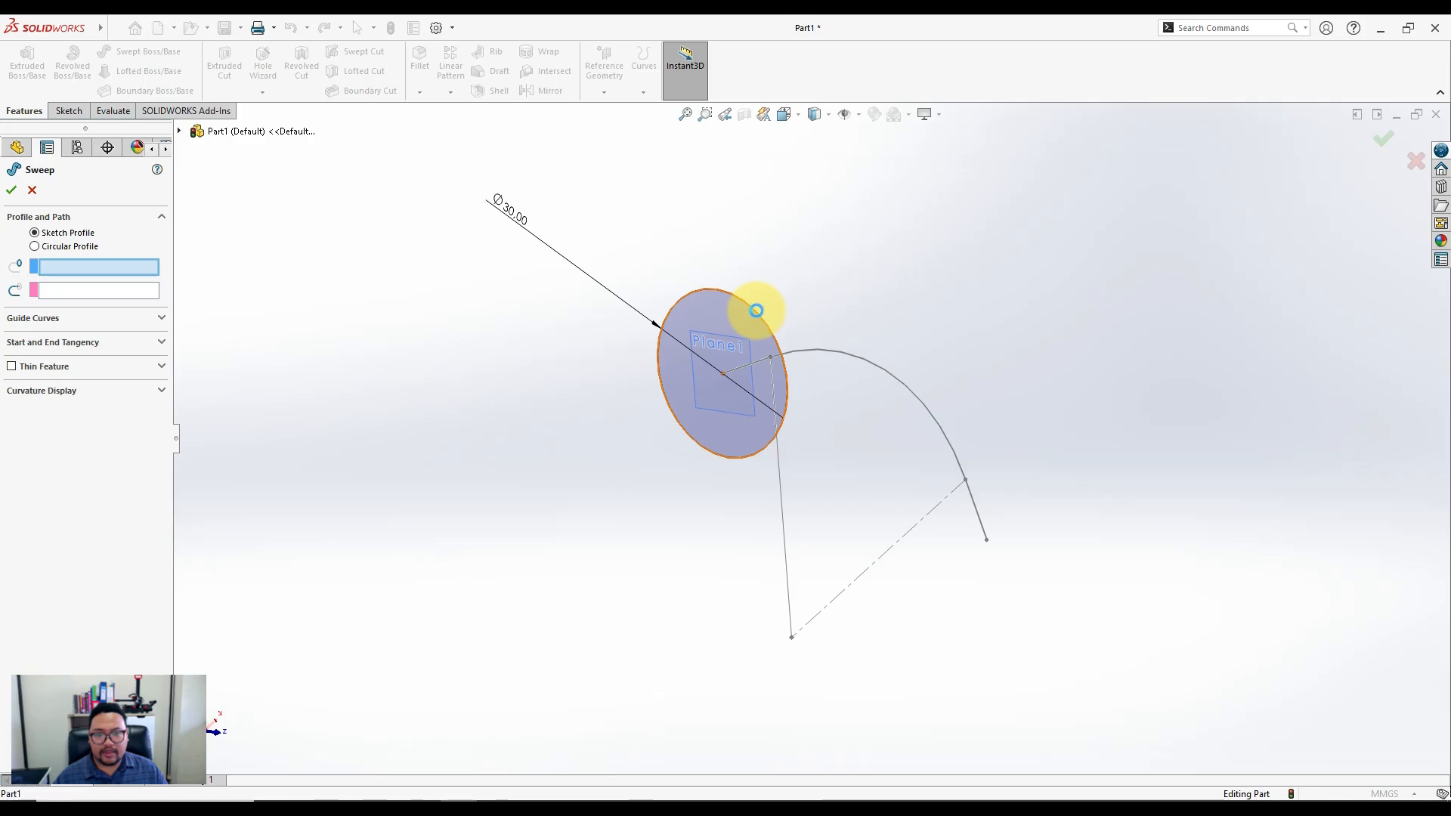
{"action": "left_click", "coordinate": [757, 312]}
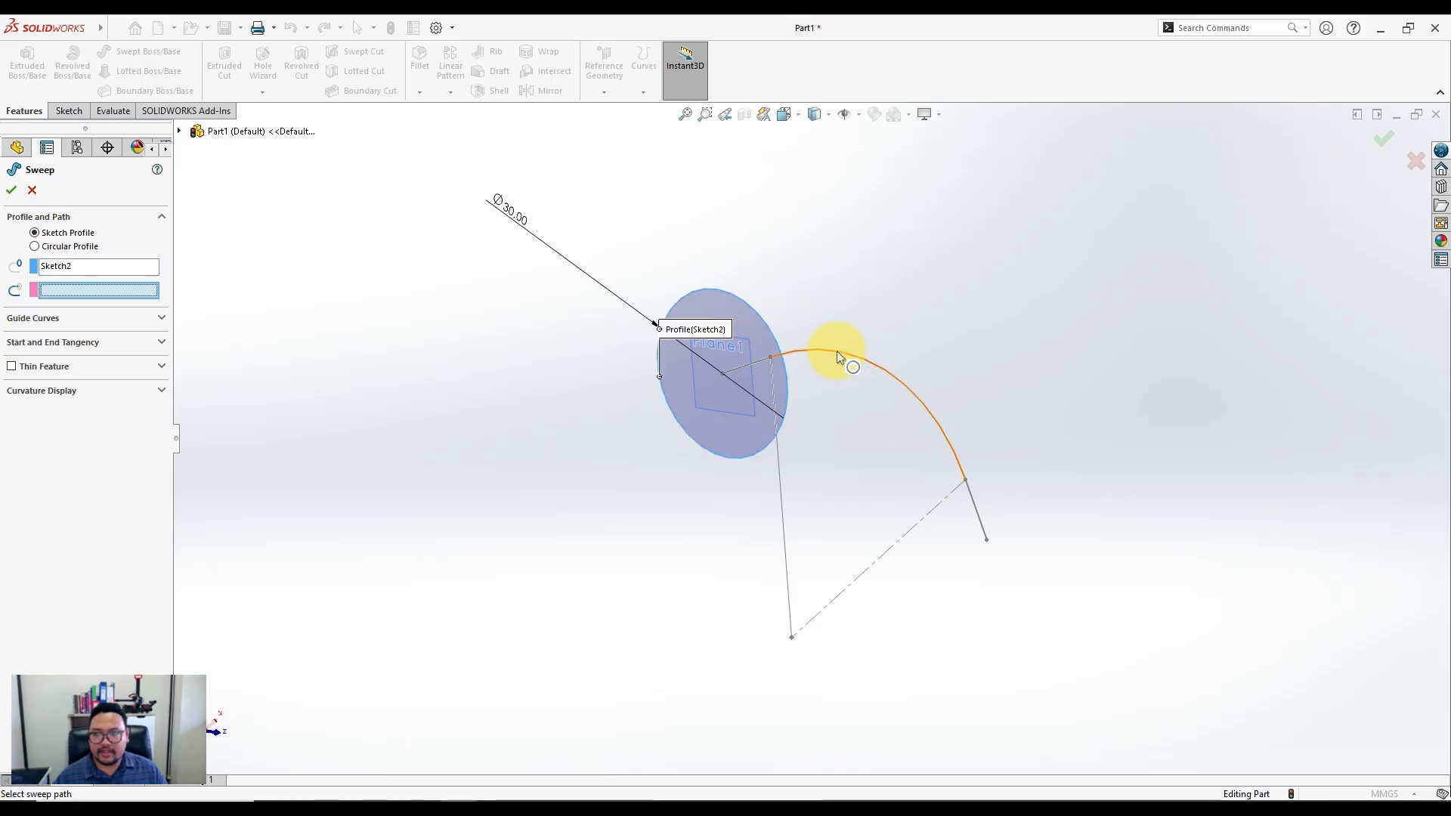
{"action": "left_click", "coordinate": [743, 365]}
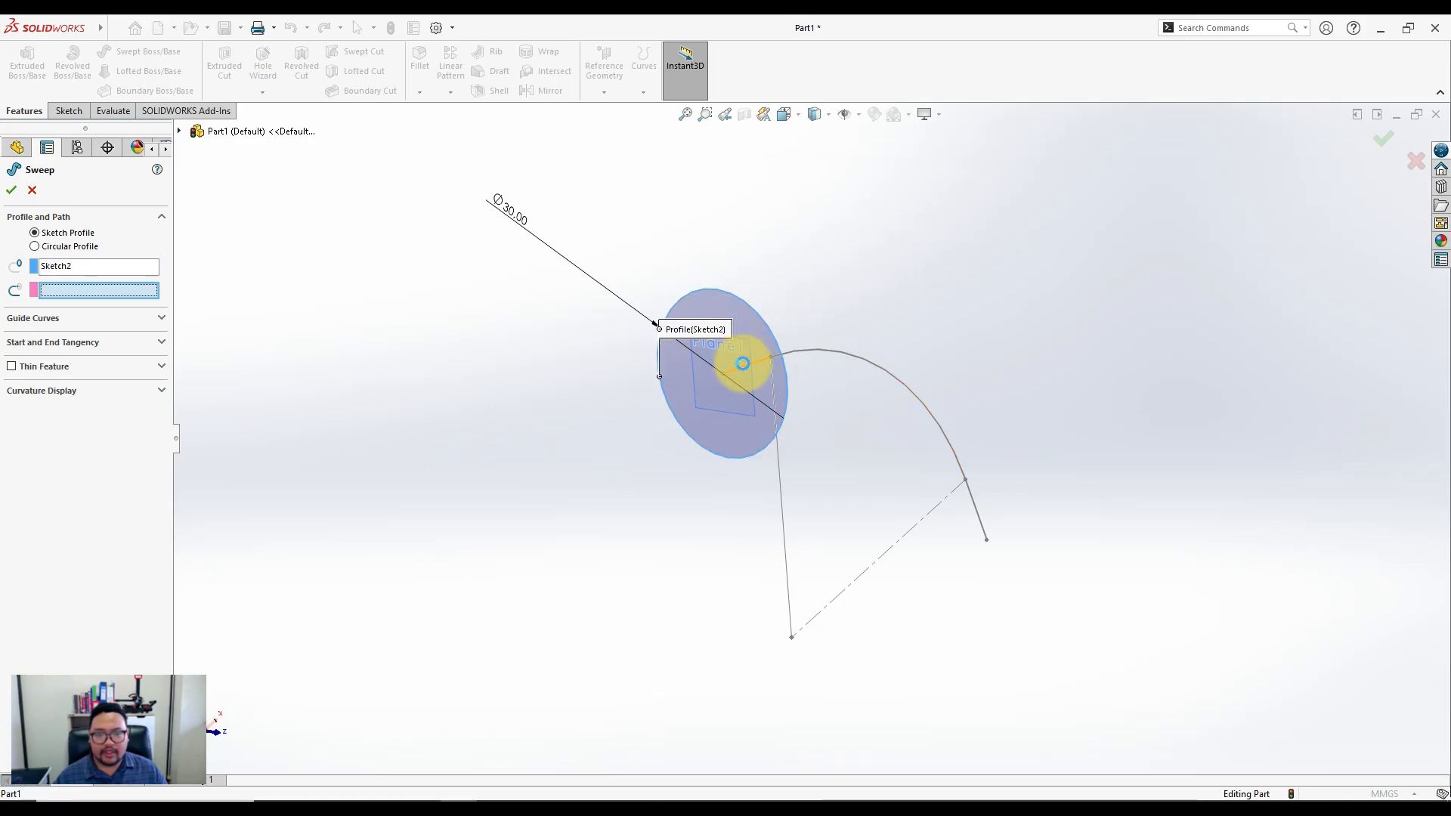
{"action": "middle_click_drag", "start_coordinate": [743, 365], "coordinate": [964, 478]}
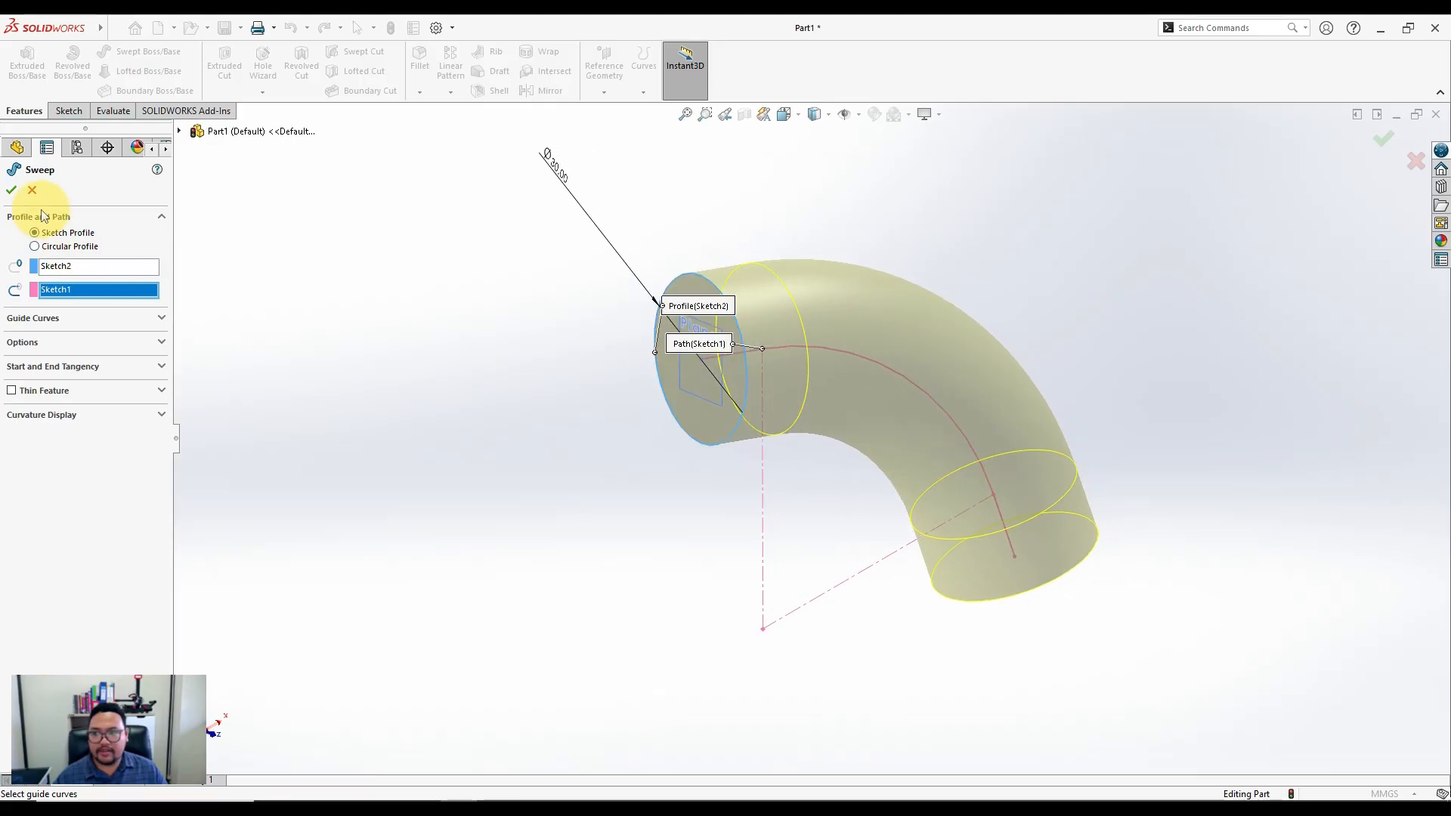
{"action": "left_click", "coordinate": [12, 190]}
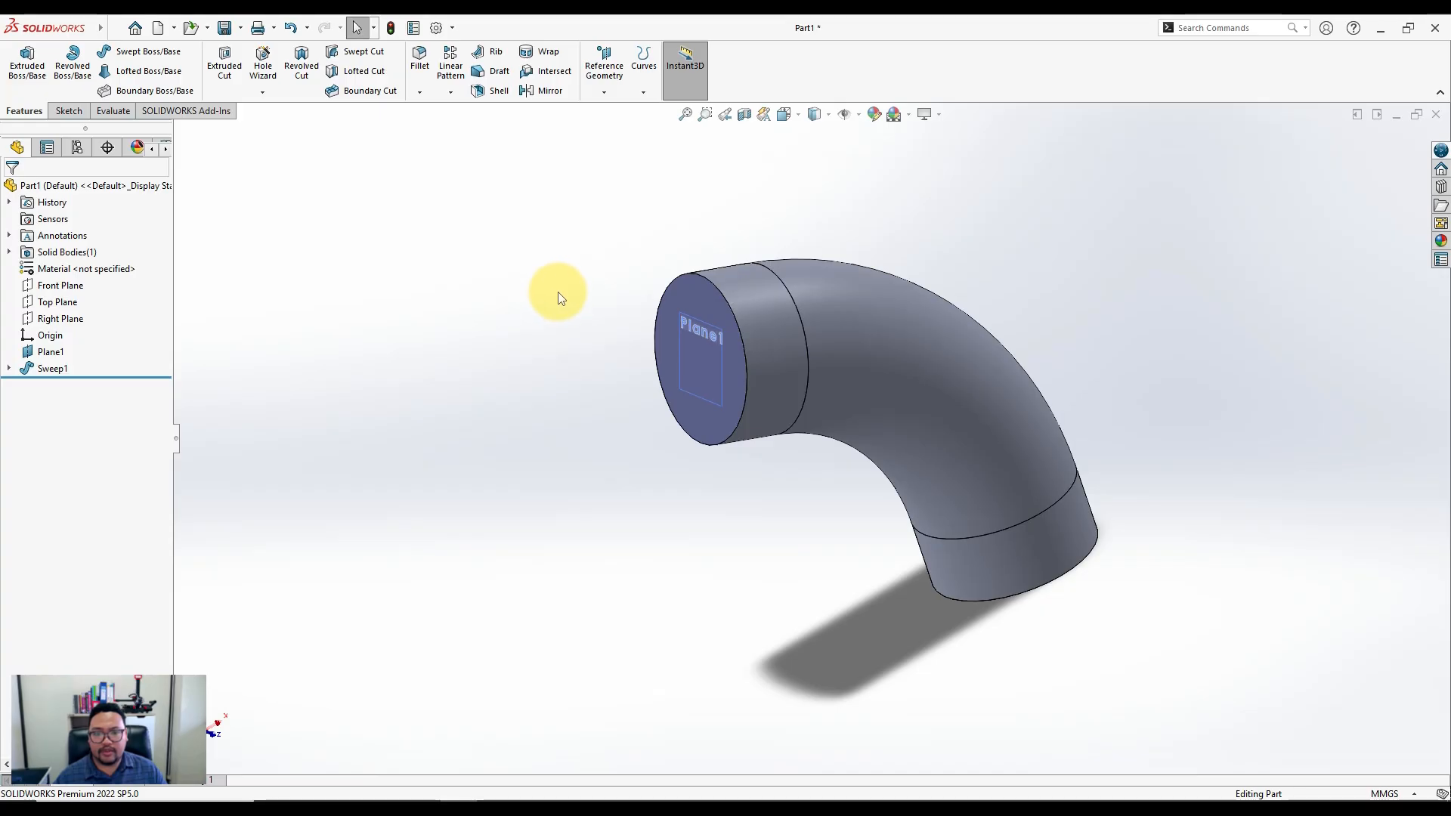
Shell the swept elbow to a 5 mm wall thickness with preview on, removing both circular end faces
{"action": "middle_click_drag", "start_coordinate": [560, 295], "coordinate": [578, 306]}
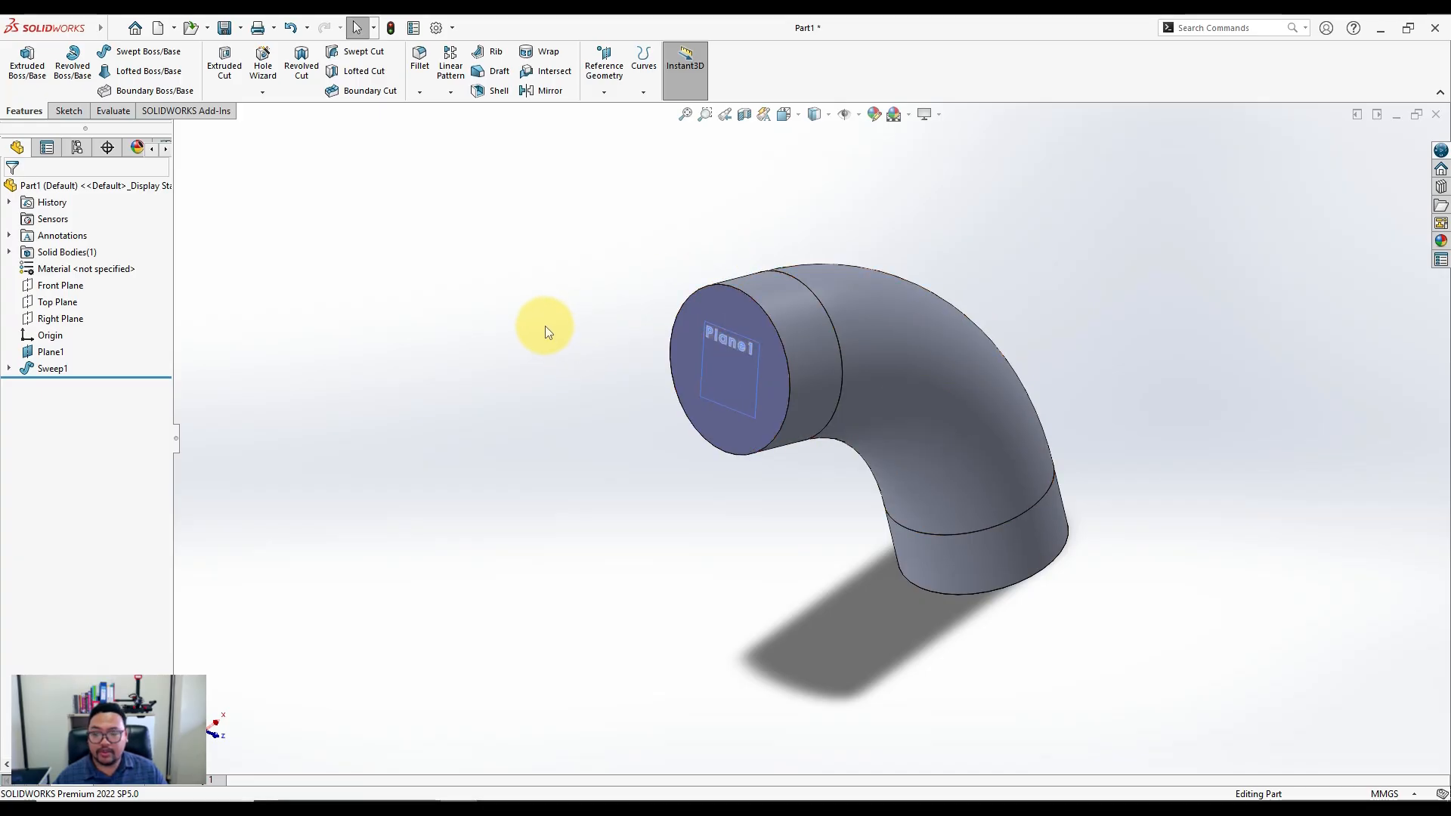
{"action": "left_click", "coordinate": [493, 91]}
{"action": "left_click", "coordinate": [717, 307]}
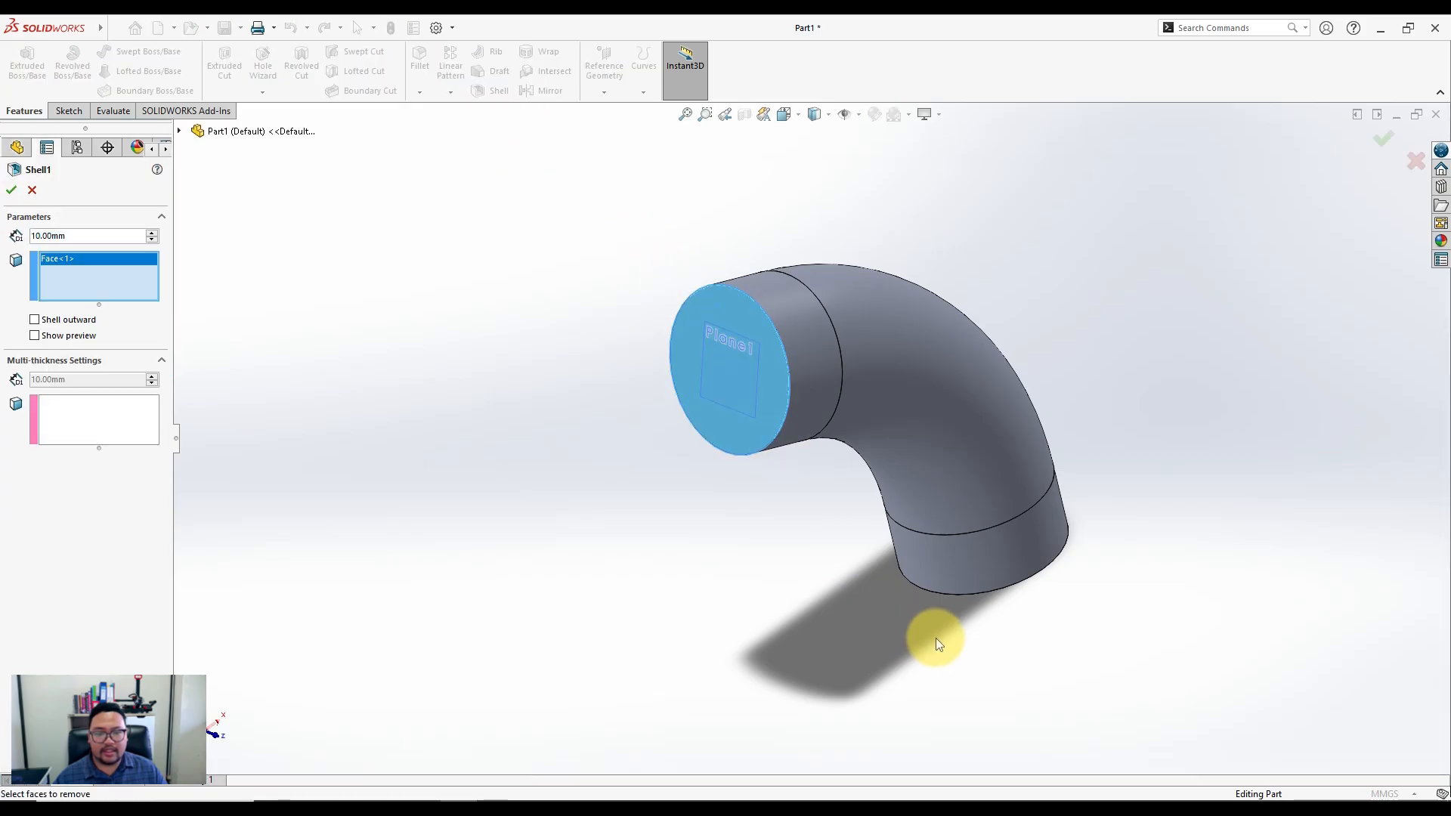
{"action": "middle_click_drag", "start_coordinate": [932, 638], "coordinate": [1030, 602]}
{"action": "left_click", "coordinate": [1013, 582]}
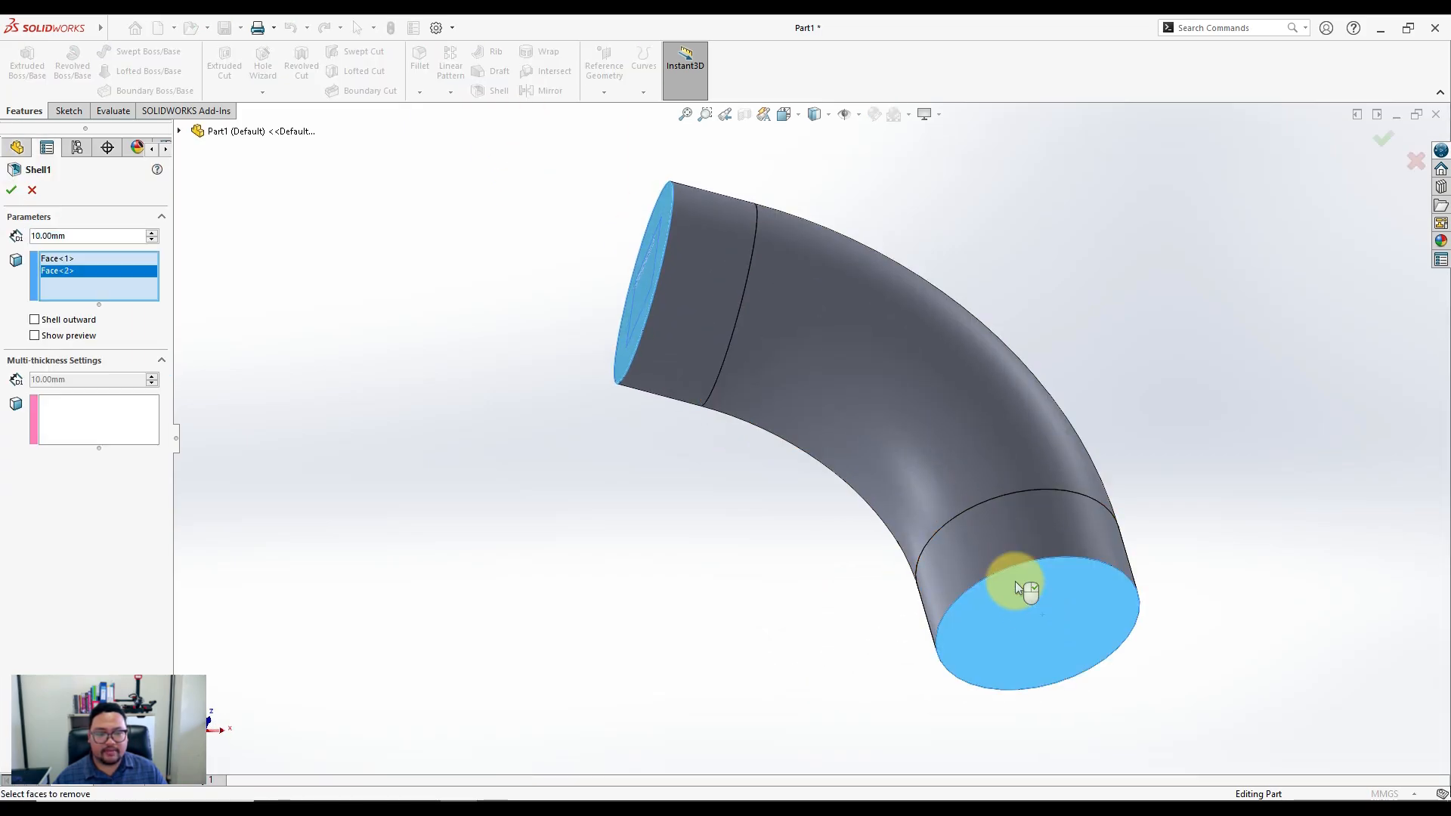
{"action": "middle_click_drag", "start_coordinate": [900, 369], "coordinate": [944, 476]}
{"action": "left_click", "coordinate": [71, 236]}
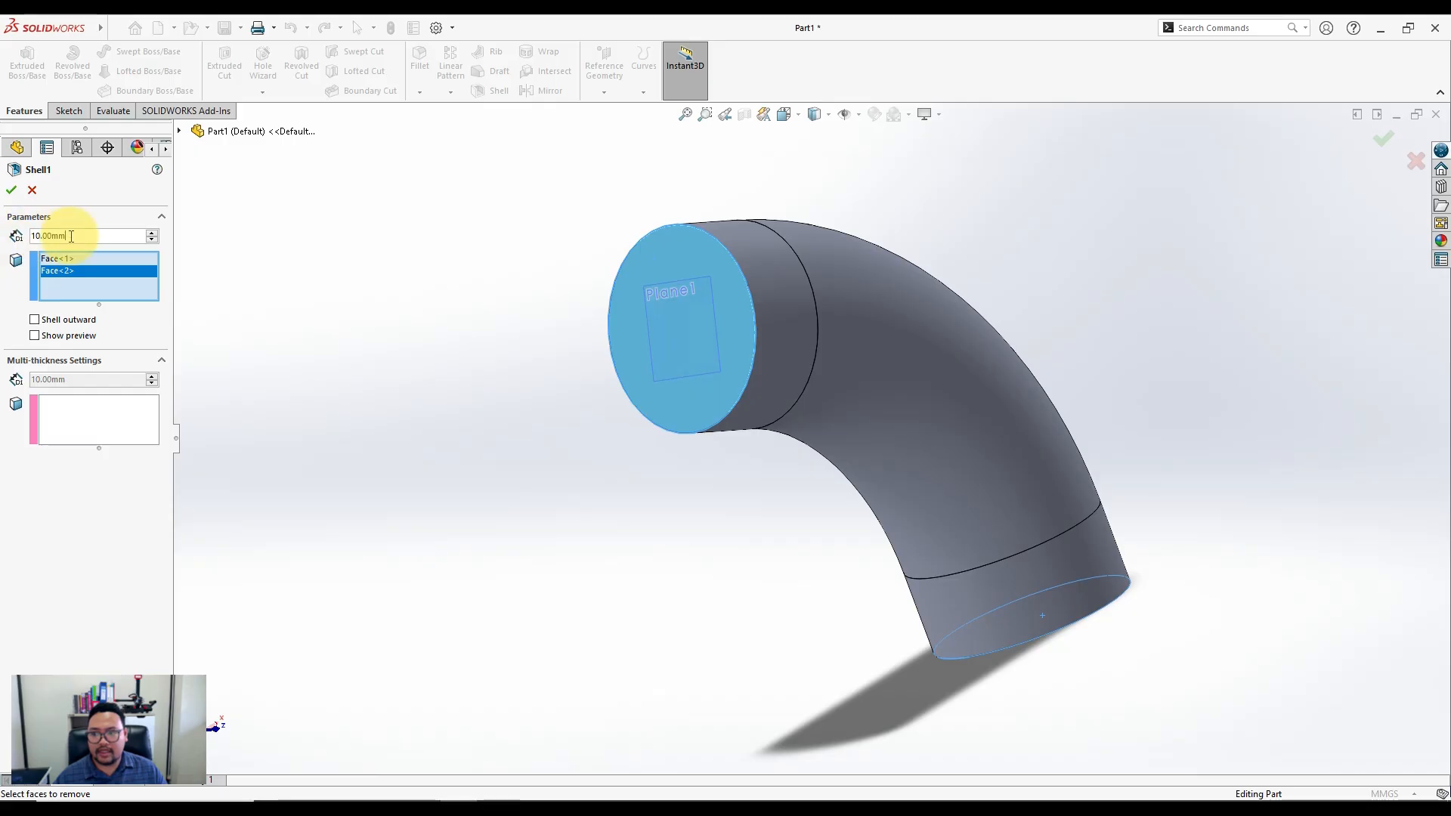
{"action": "type", "text": "5"}
{"action": "key", "text": "Return"}
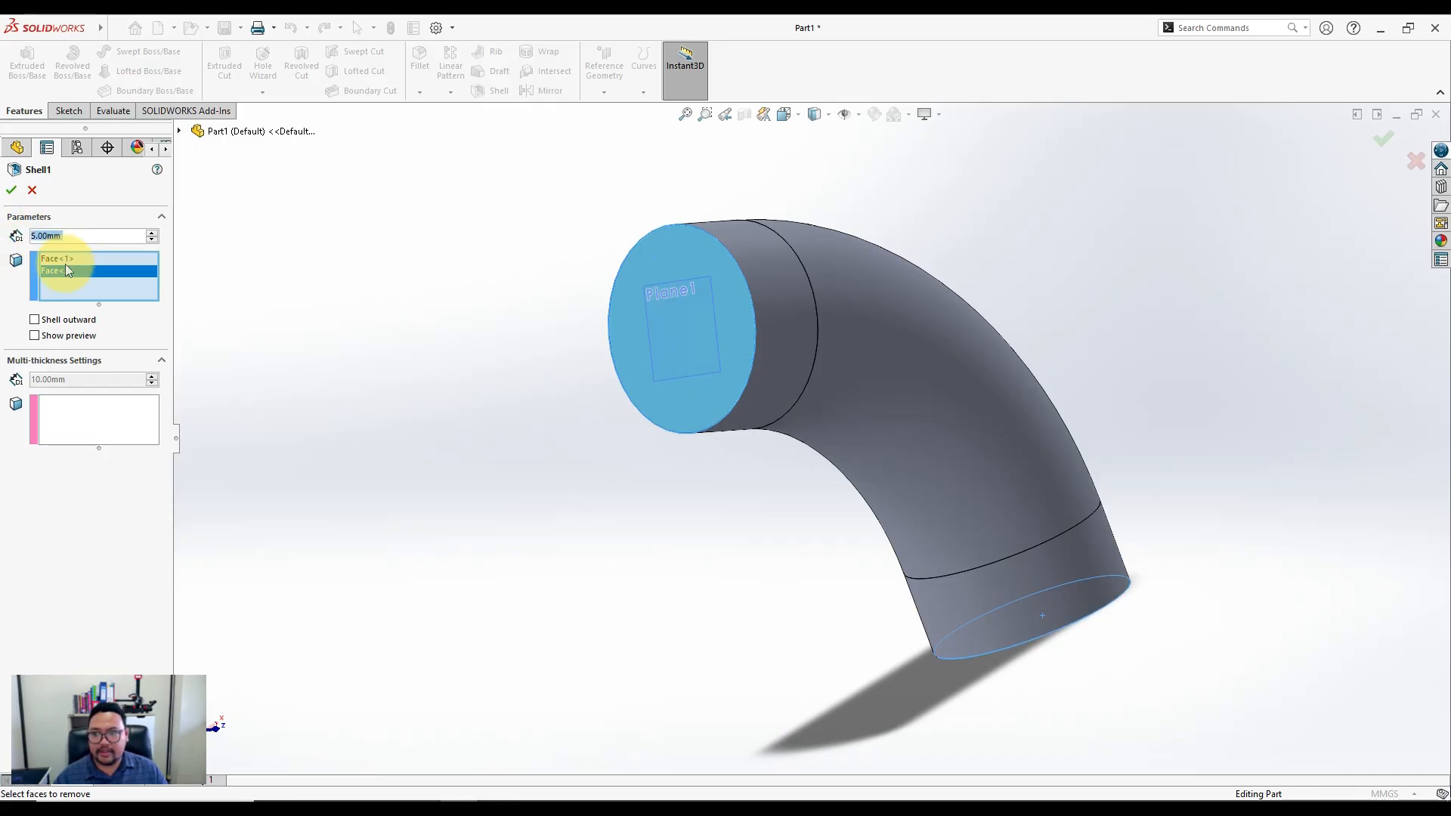
{"action": "left_click", "coordinate": [58, 336]}
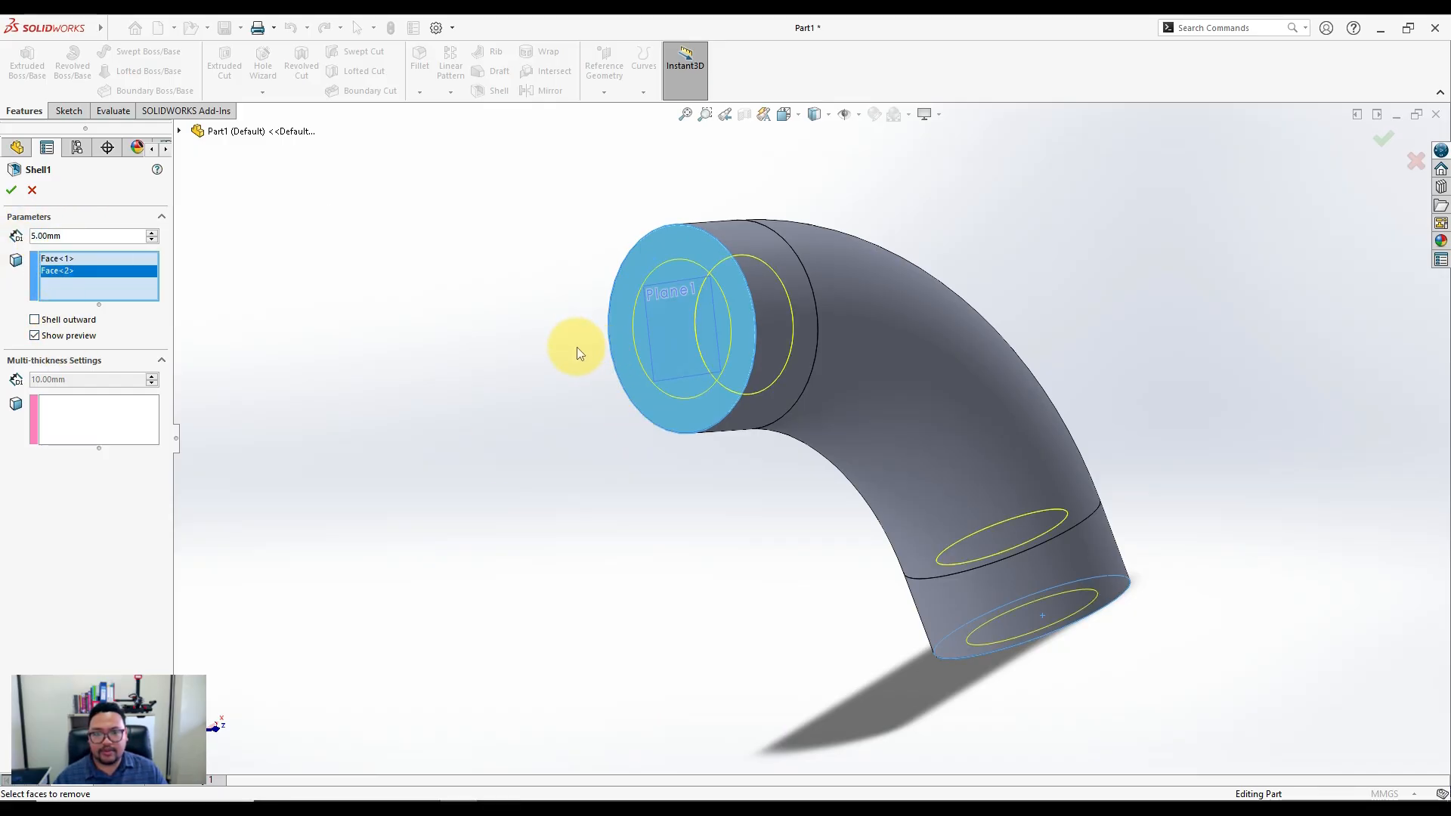
{"action": "middle_click_drag", "start_coordinate": [578, 347], "coordinate": [521, 355]}
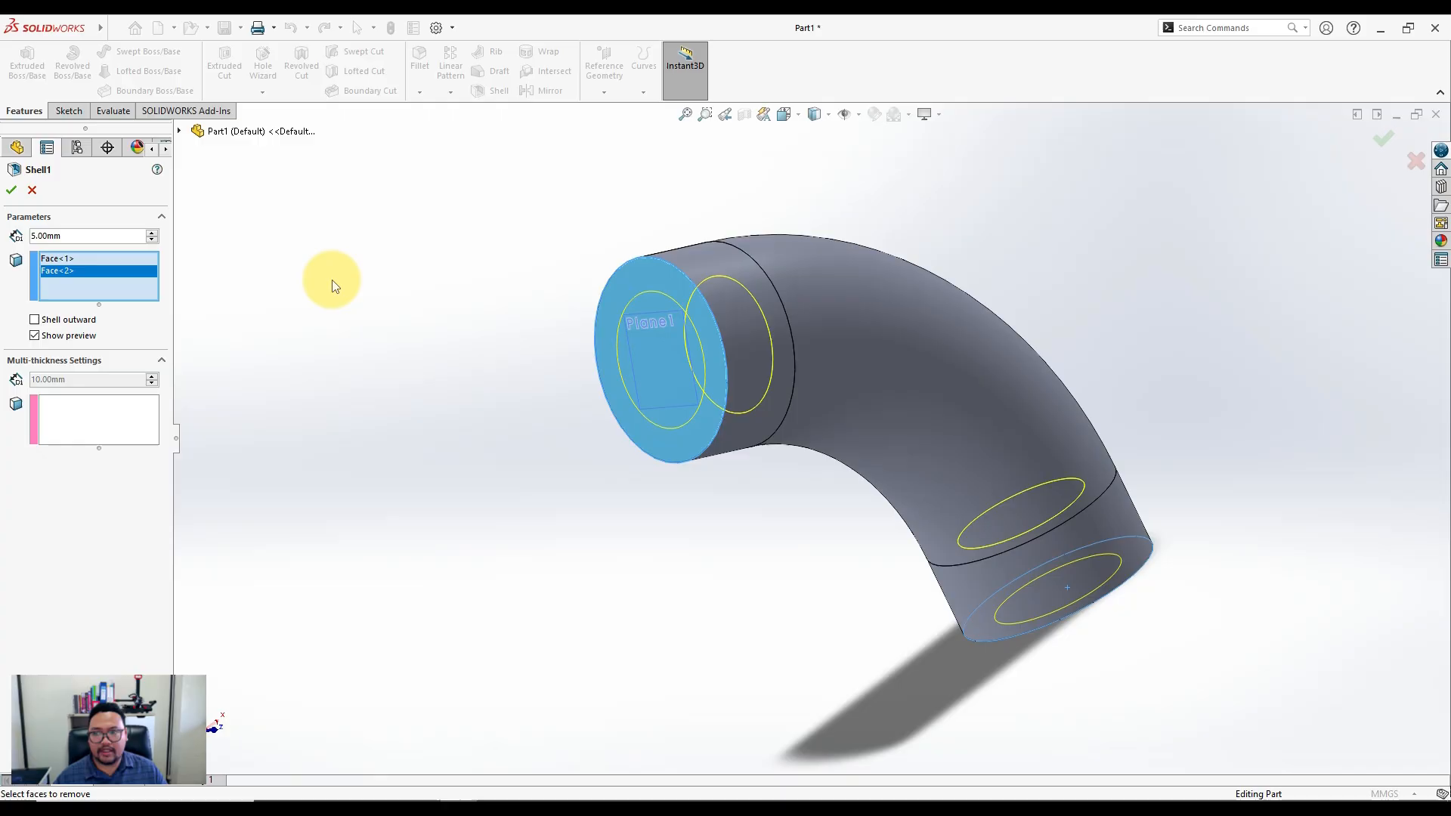
{"action": "left_click", "coordinate": [13, 192]}
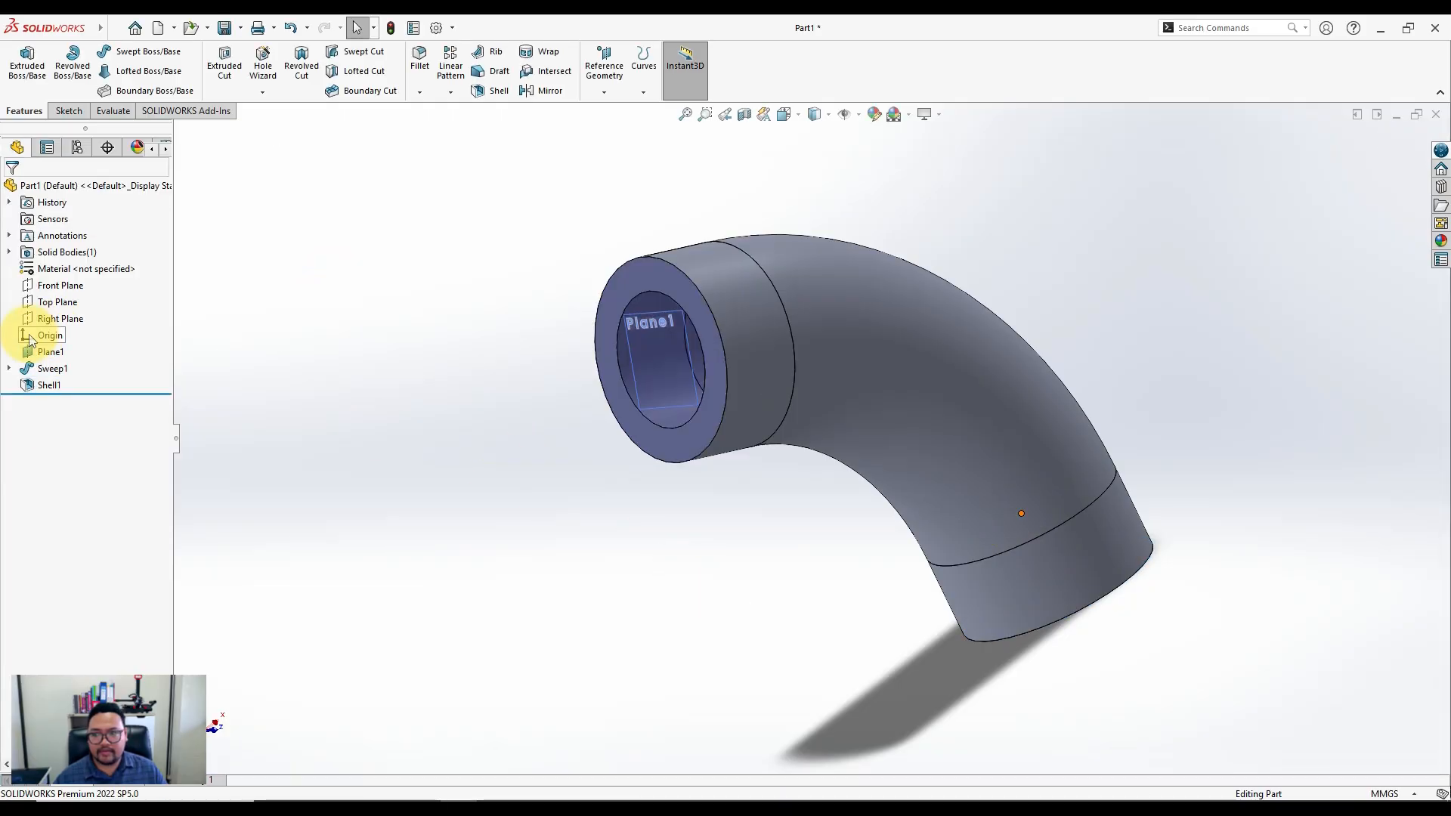
Hide the reference plane at the upper end of the pipe
{"action": "right_click", "coordinate": [50, 352]}
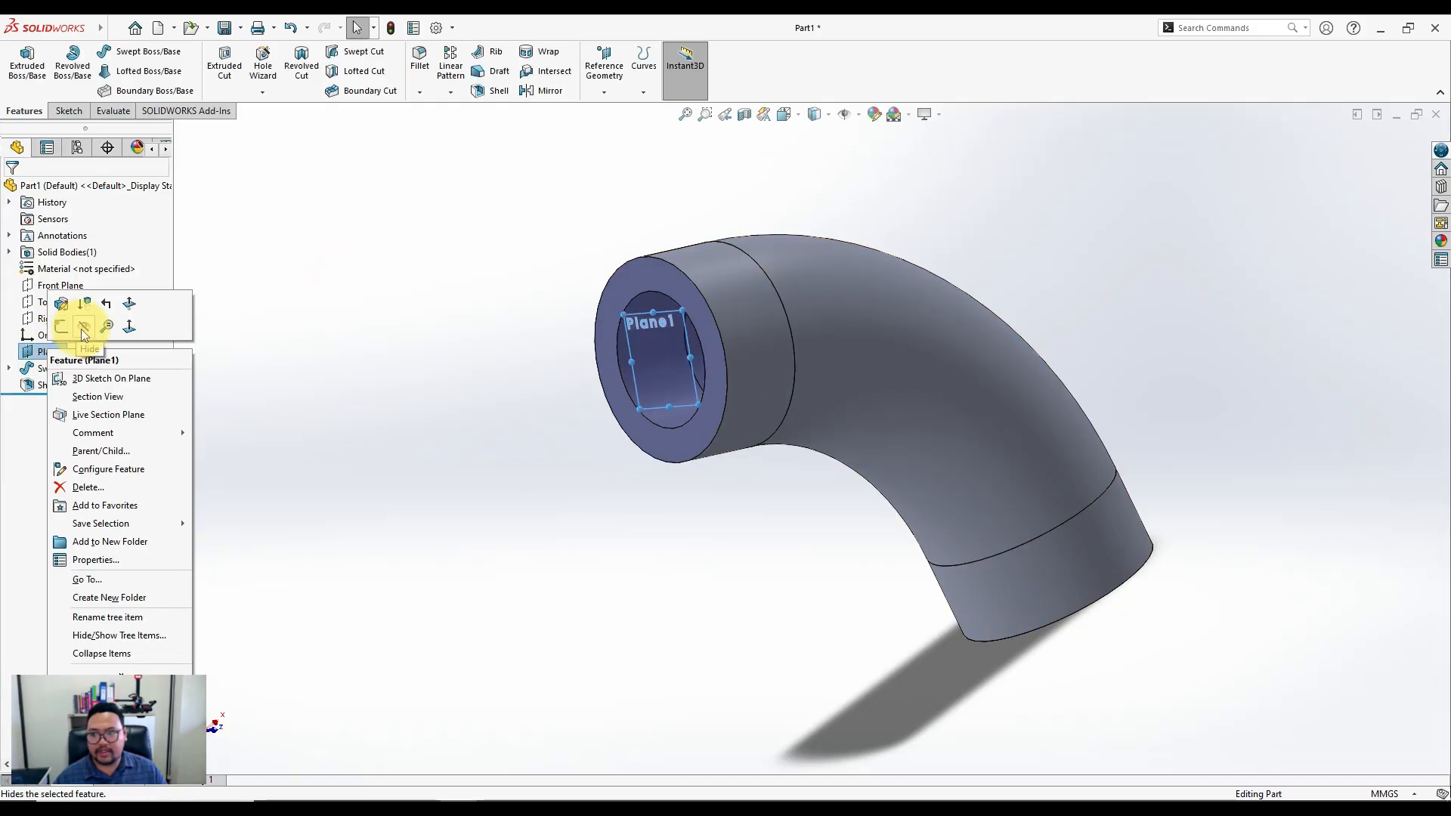
{"action": "left_click", "coordinate": [81, 331]}
{"action": "middle_click_drag", "start_coordinate": [583, 485], "coordinate": [603, 416]}
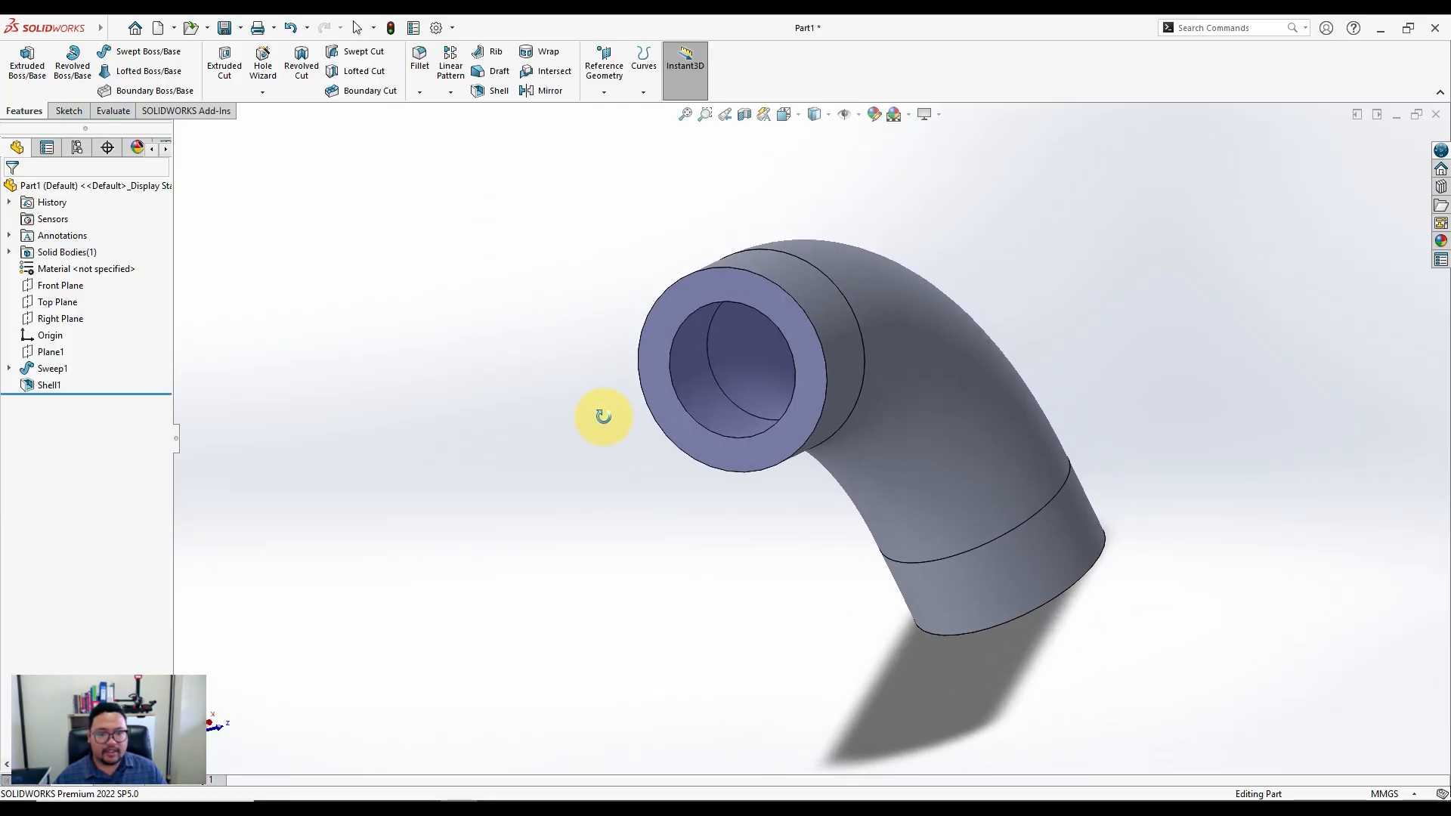
Start a sketch on the pipe's upper end face and draw a center rectangle about 48 by 42 mm around the bore's centre
{"action": "left_click", "coordinate": [67, 110]}
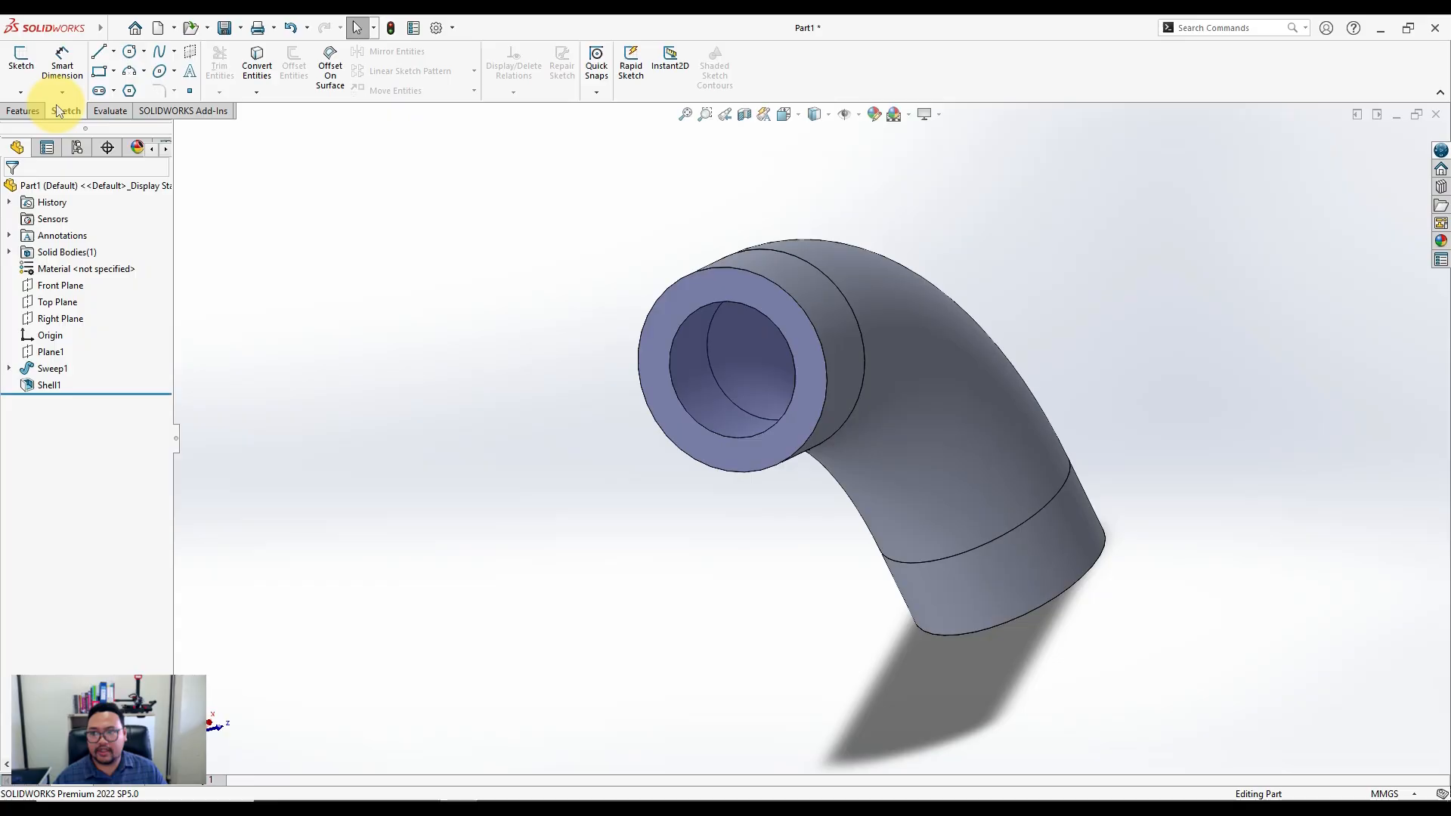
{"action": "left_click", "coordinate": [23, 60]}
{"action": "left_click", "coordinate": [710, 298]}
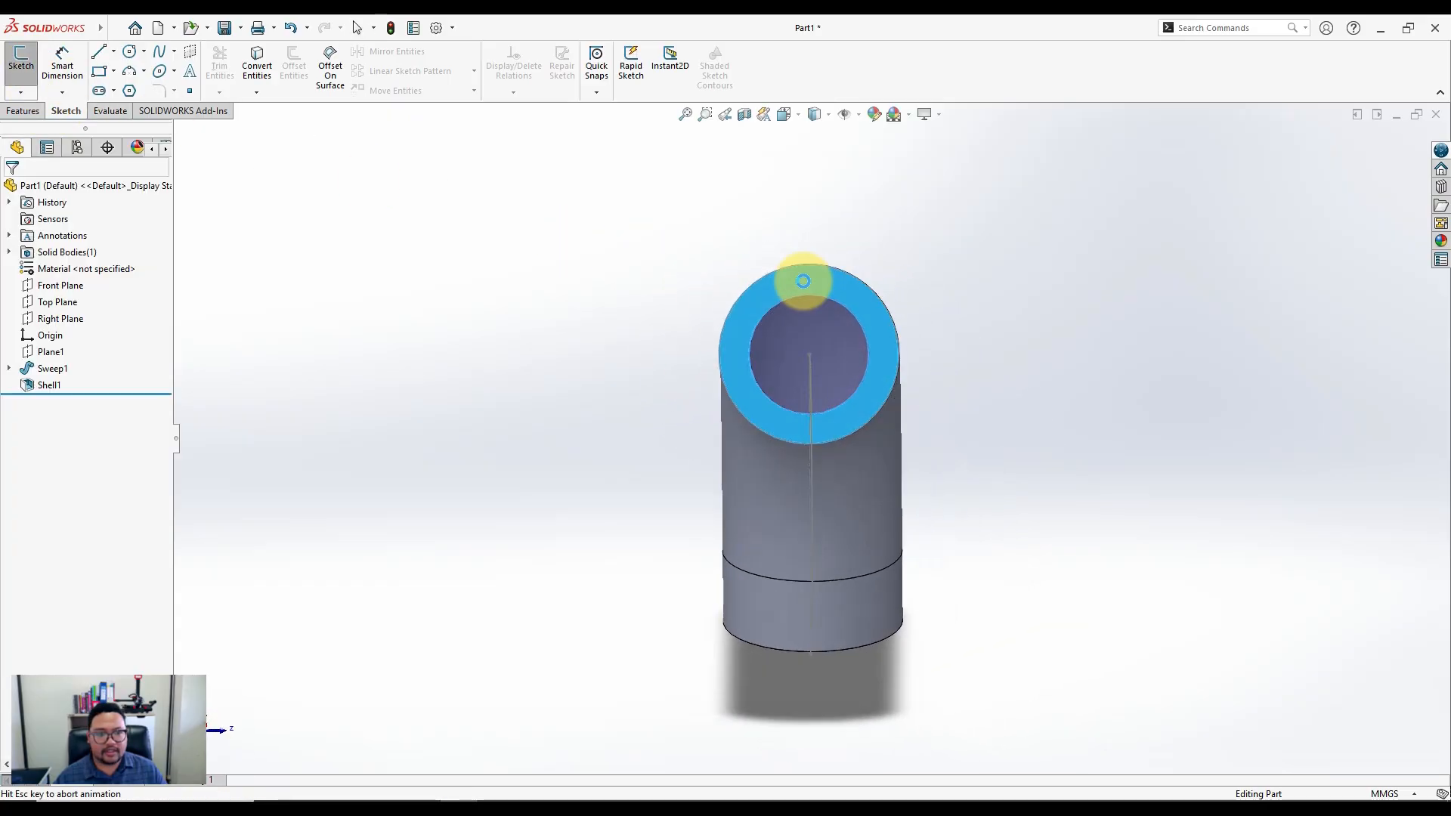
{"action": "scroll", "coordinate": [838, 233], "scroll_direction": "down", "scroll_amount": 2}
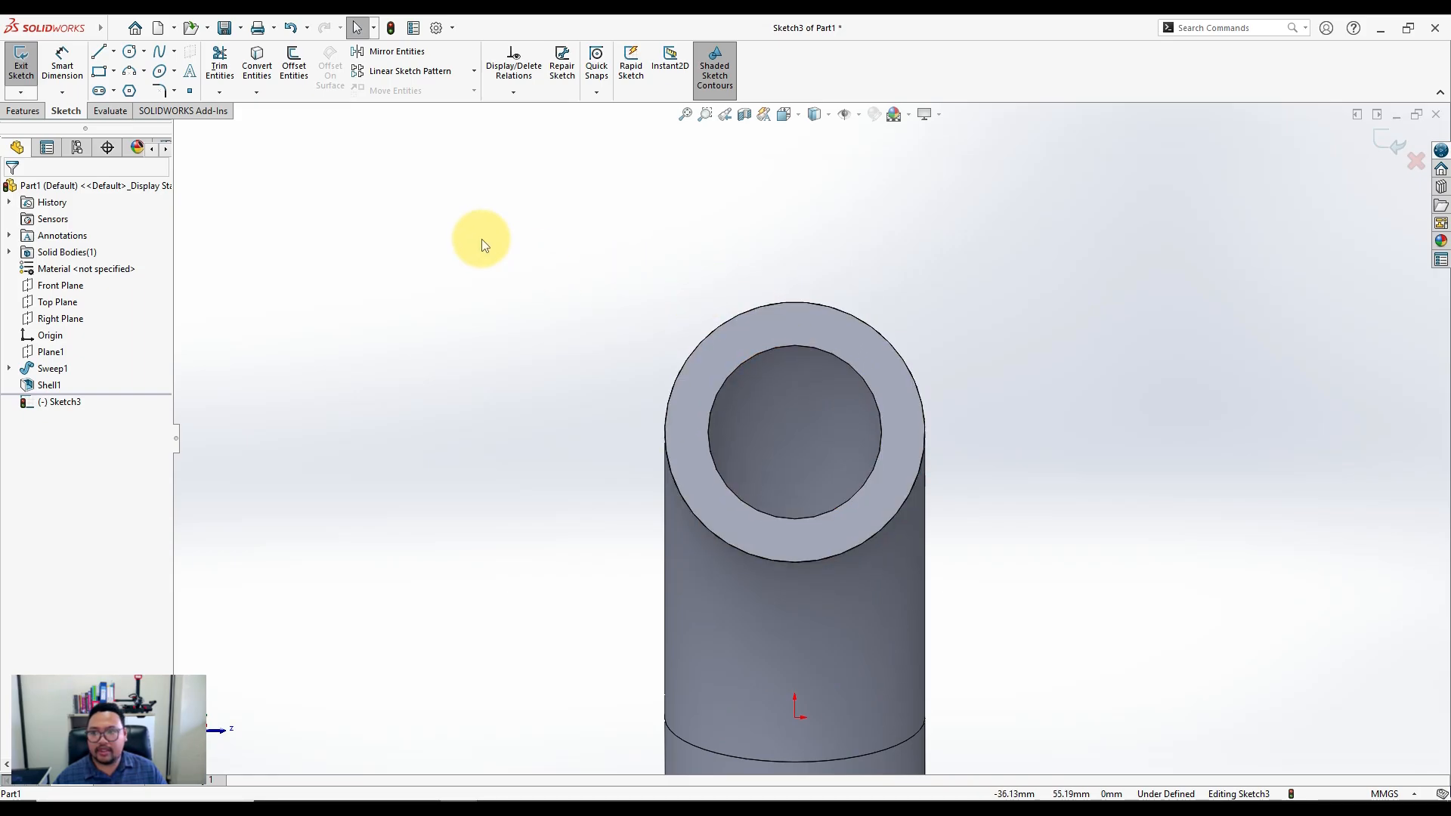
{"action": "left_click", "coordinate": [114, 72]}
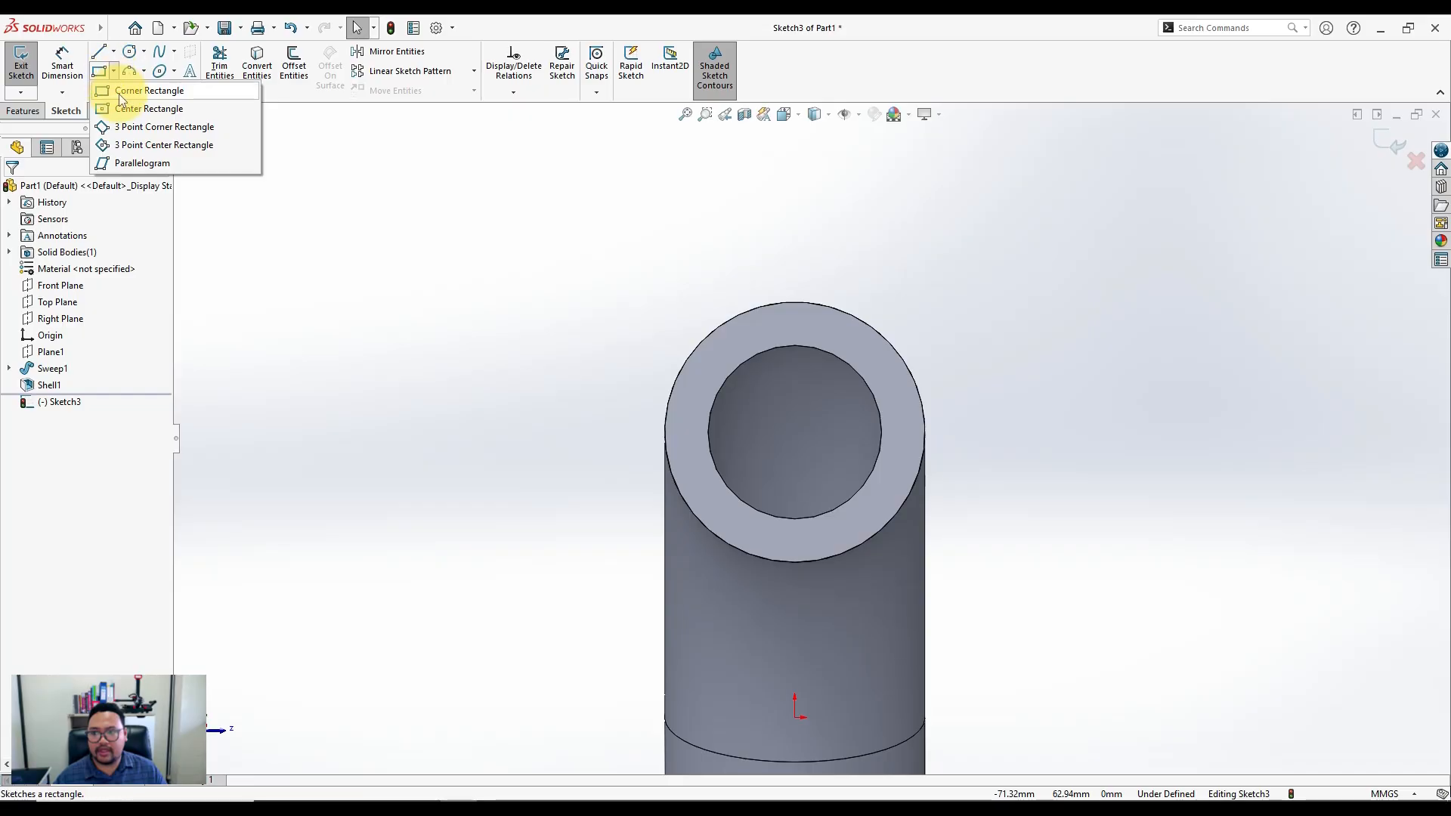
{"action": "left_click", "coordinate": [124, 112]}
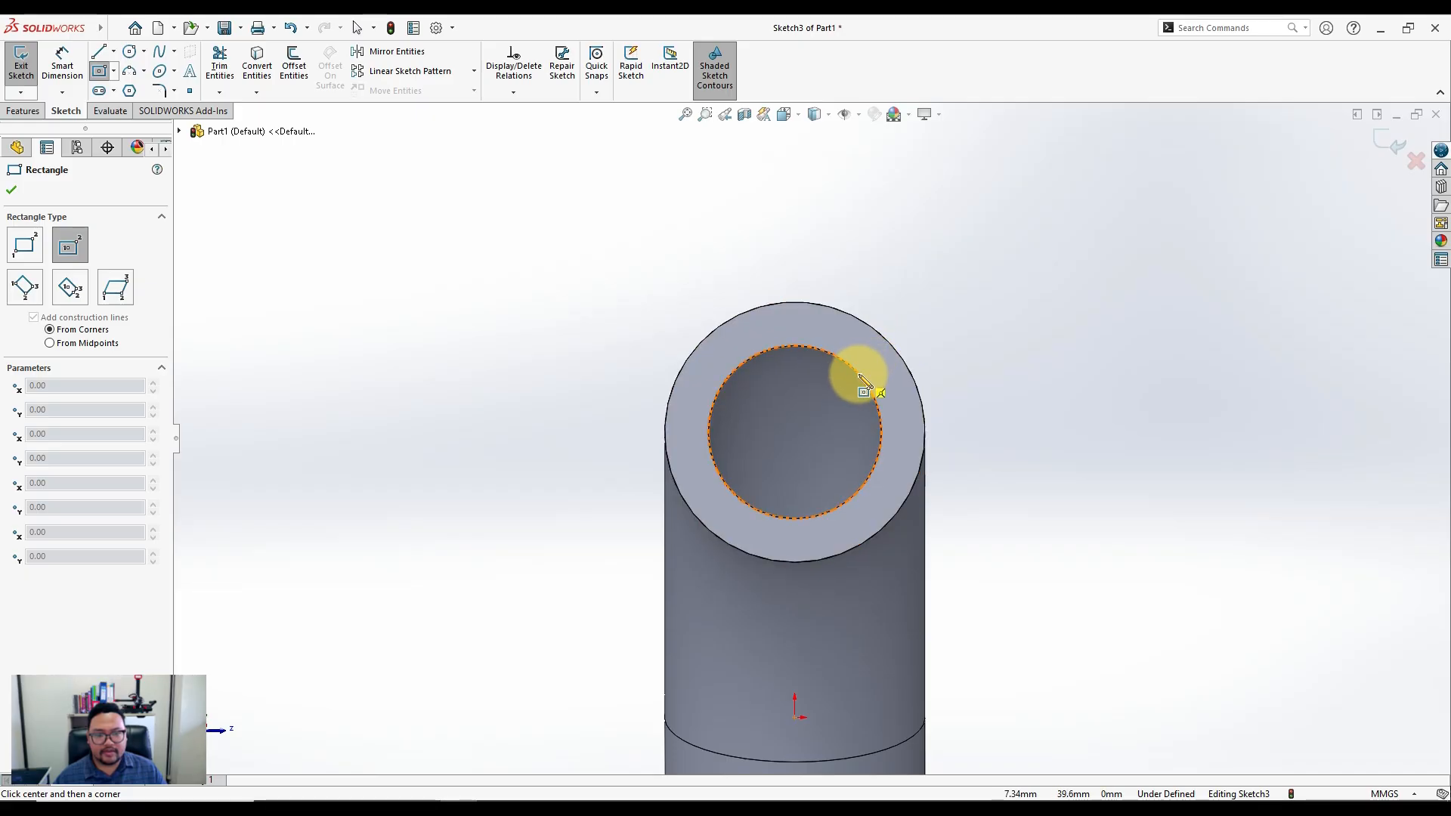
{"action": "left_click", "coordinate": [795, 432]}
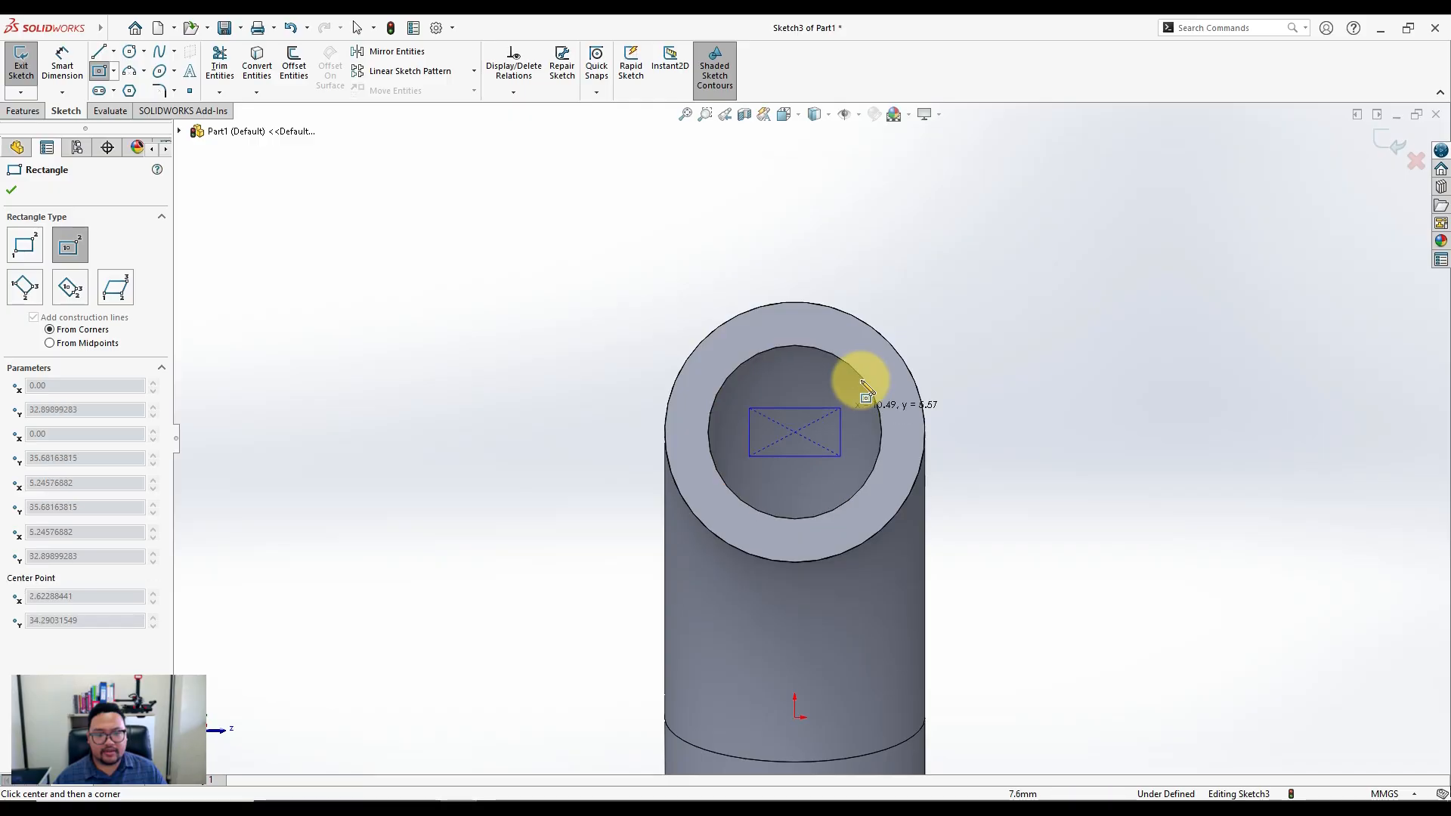
{"action": "left_click", "coordinate": [1003, 250]}
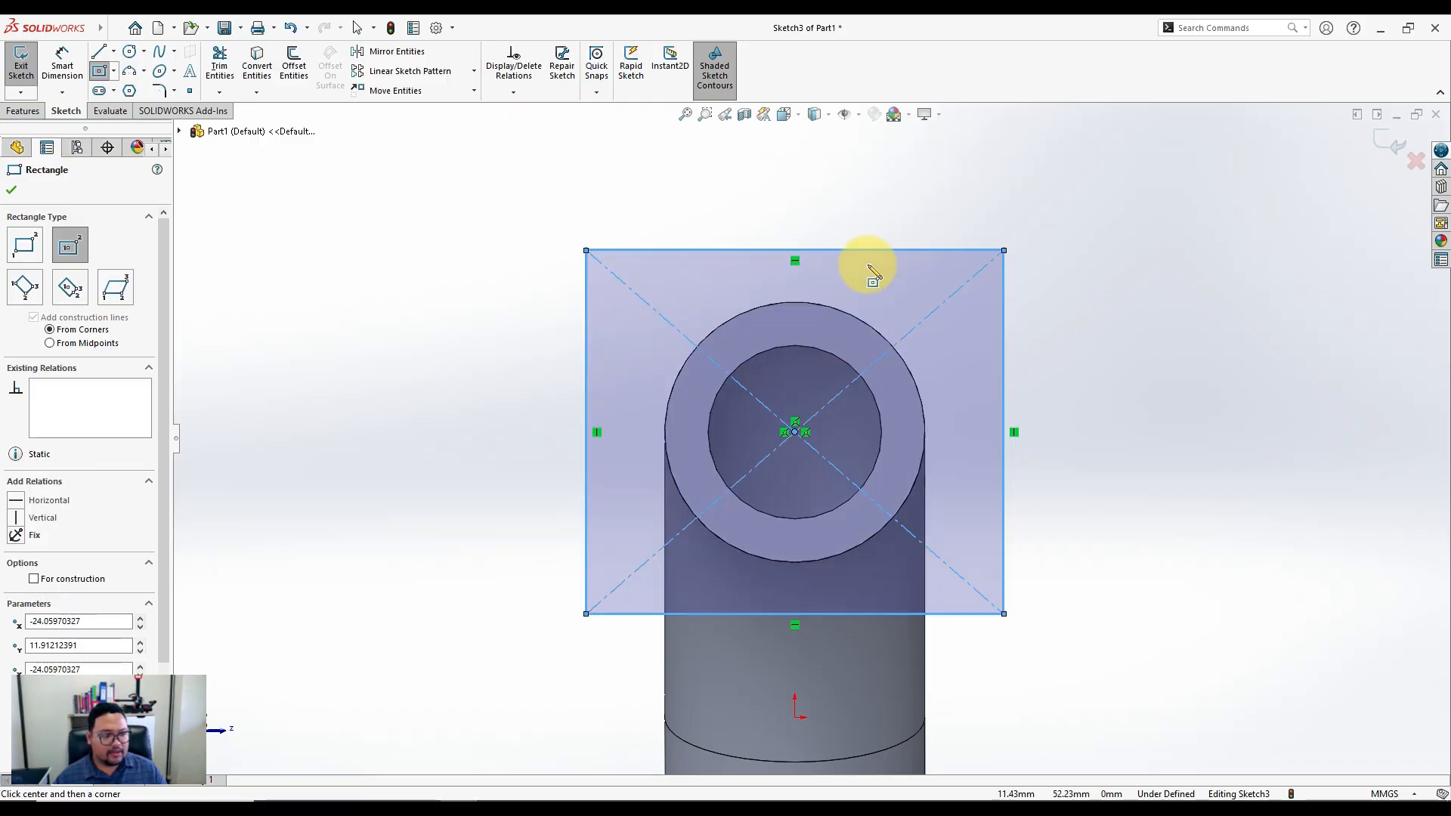
Dimension the rectangle's height and width, setting both to 40 mm
{"action": "left_click", "coordinate": [62, 68]}
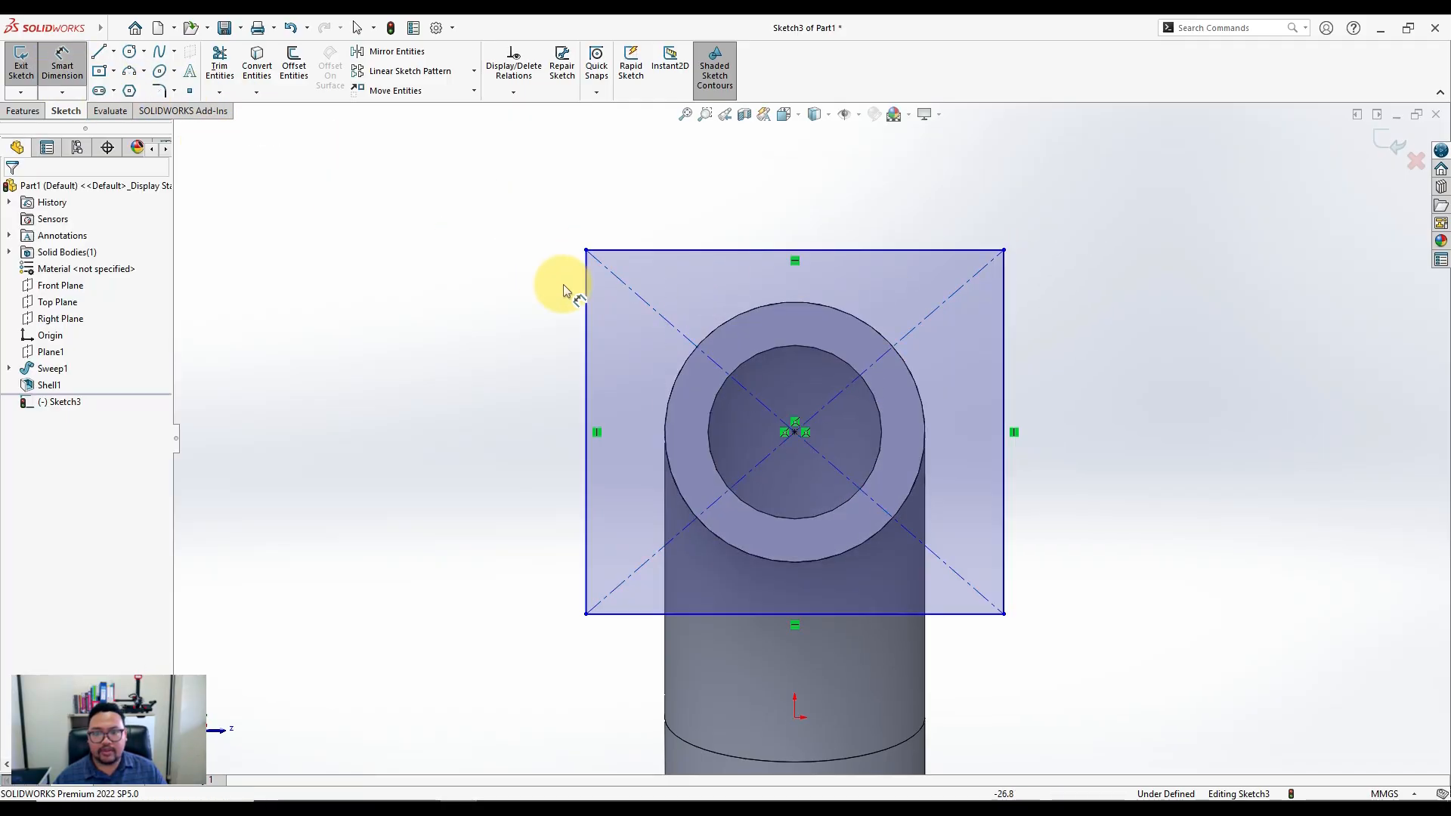
{"action": "left_click", "coordinate": [589, 306]}
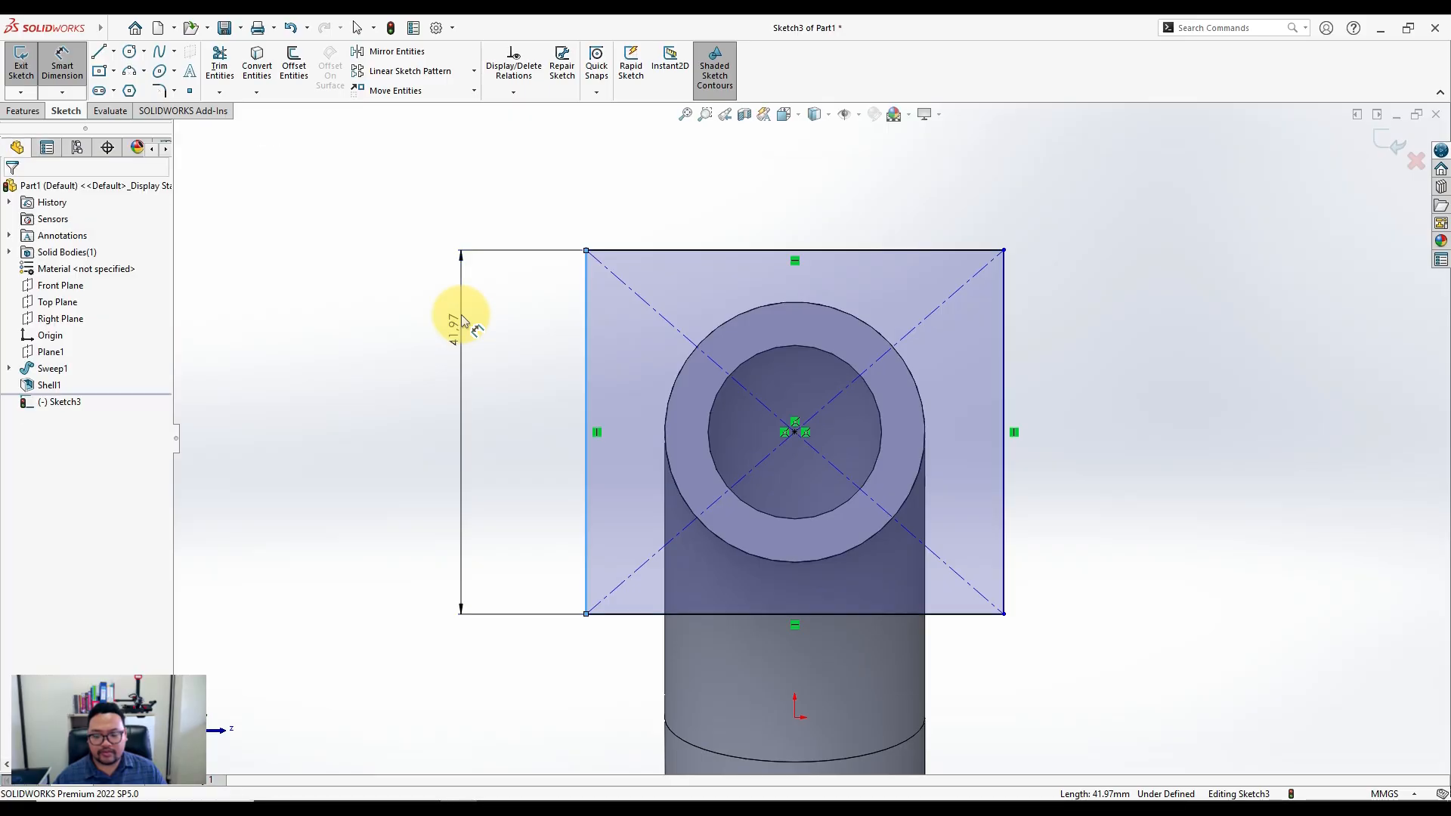
{"action": "left_click", "coordinate": [462, 323]}
{"action": "type", "text": "40"}
{"action": "key", "text": "Return"}
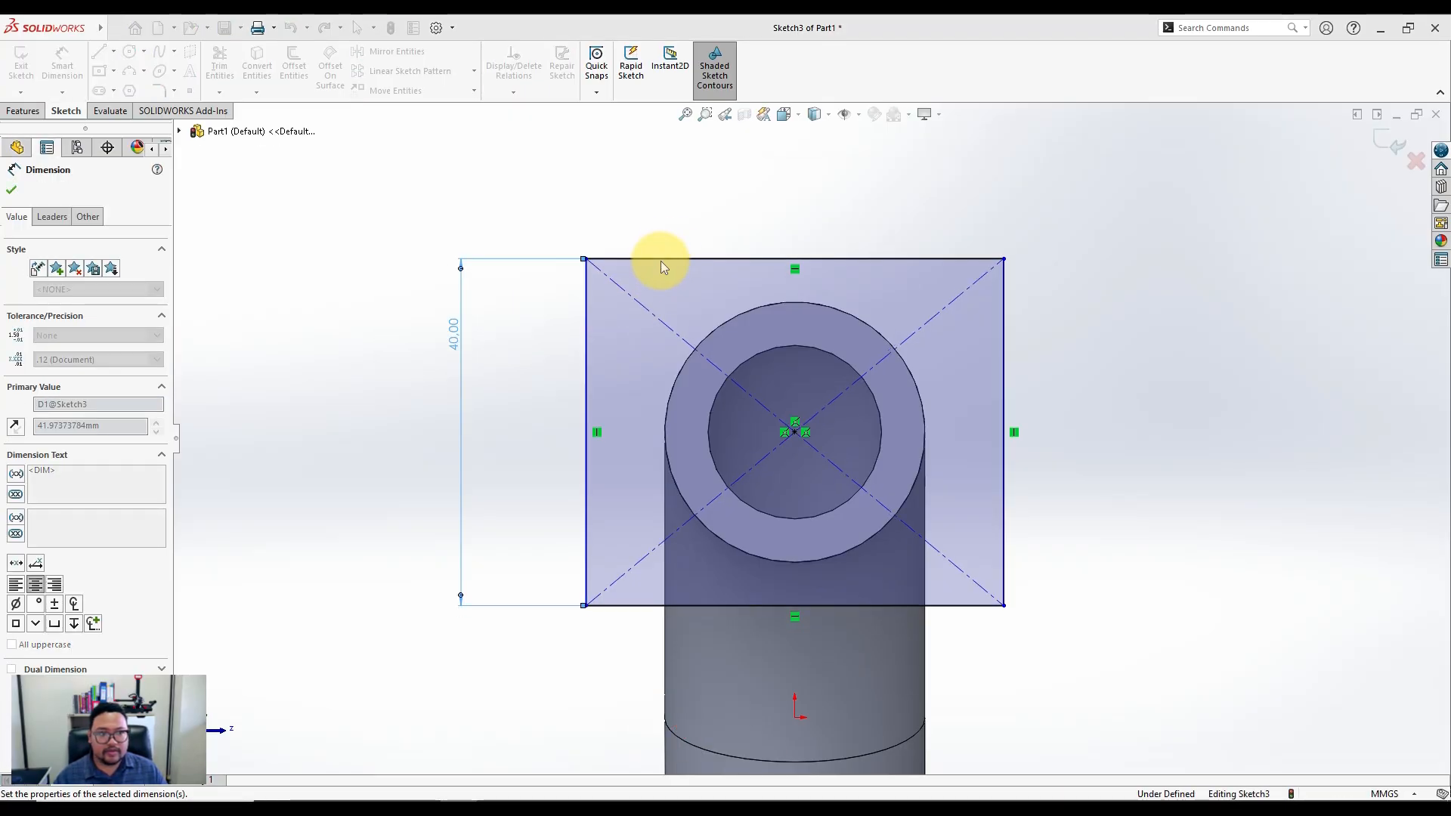
{"action": "left_click", "coordinate": [748, 260]}
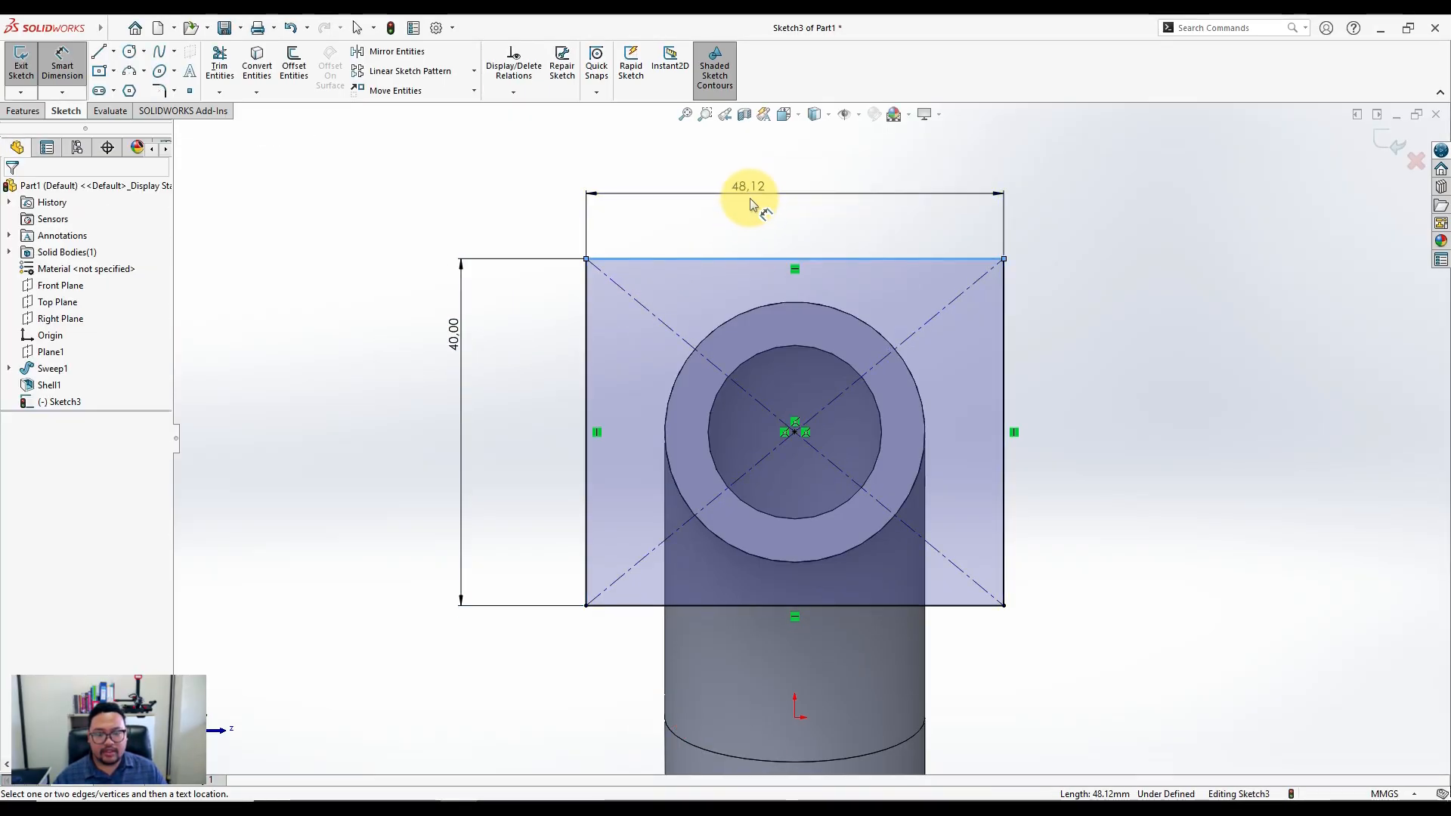
{"action": "left_click", "coordinate": [750, 198]}
{"action": "type", "text": "40"}
{"action": "key", "text": "Return"}
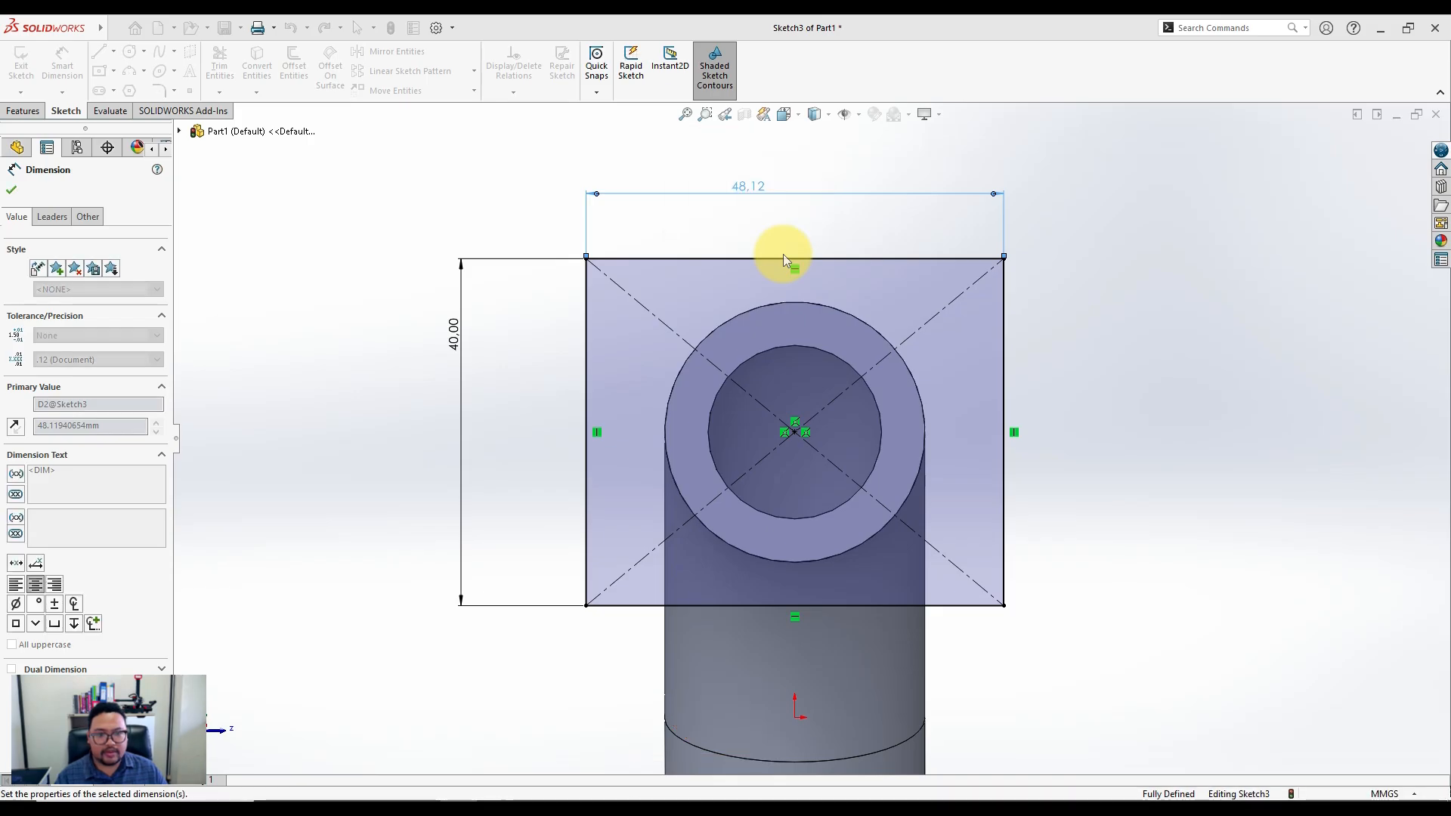
{"action": "key", "text": "Escape"}
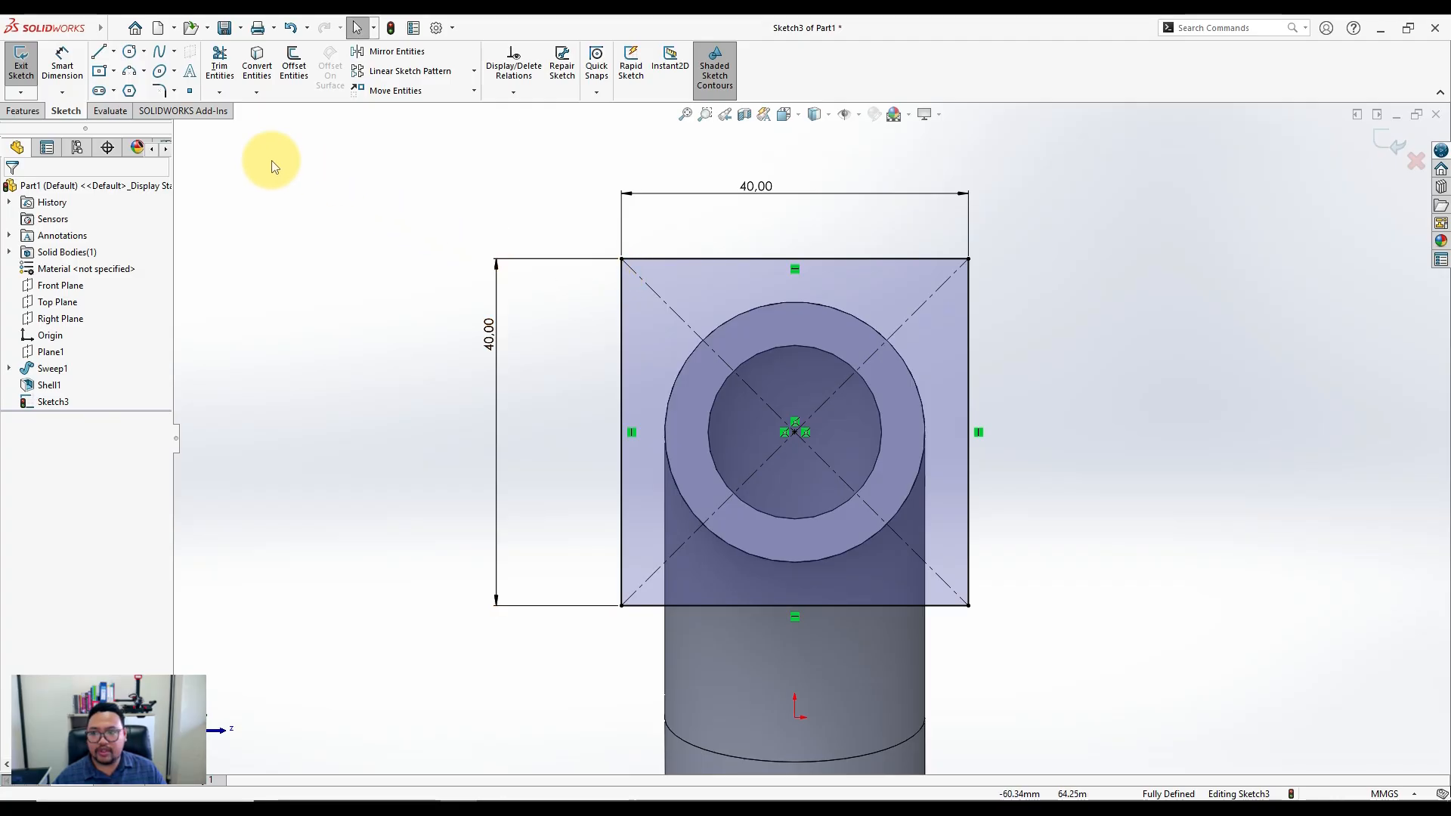
Draw a second center rectangle about 33 by 25 mm around the bore's centre, inside the 40 mm square
{"action": "left_click", "coordinate": [111, 79]}
{"action": "left_click", "coordinate": [265, 136]}
{"action": "left_click", "coordinate": [797, 429]}
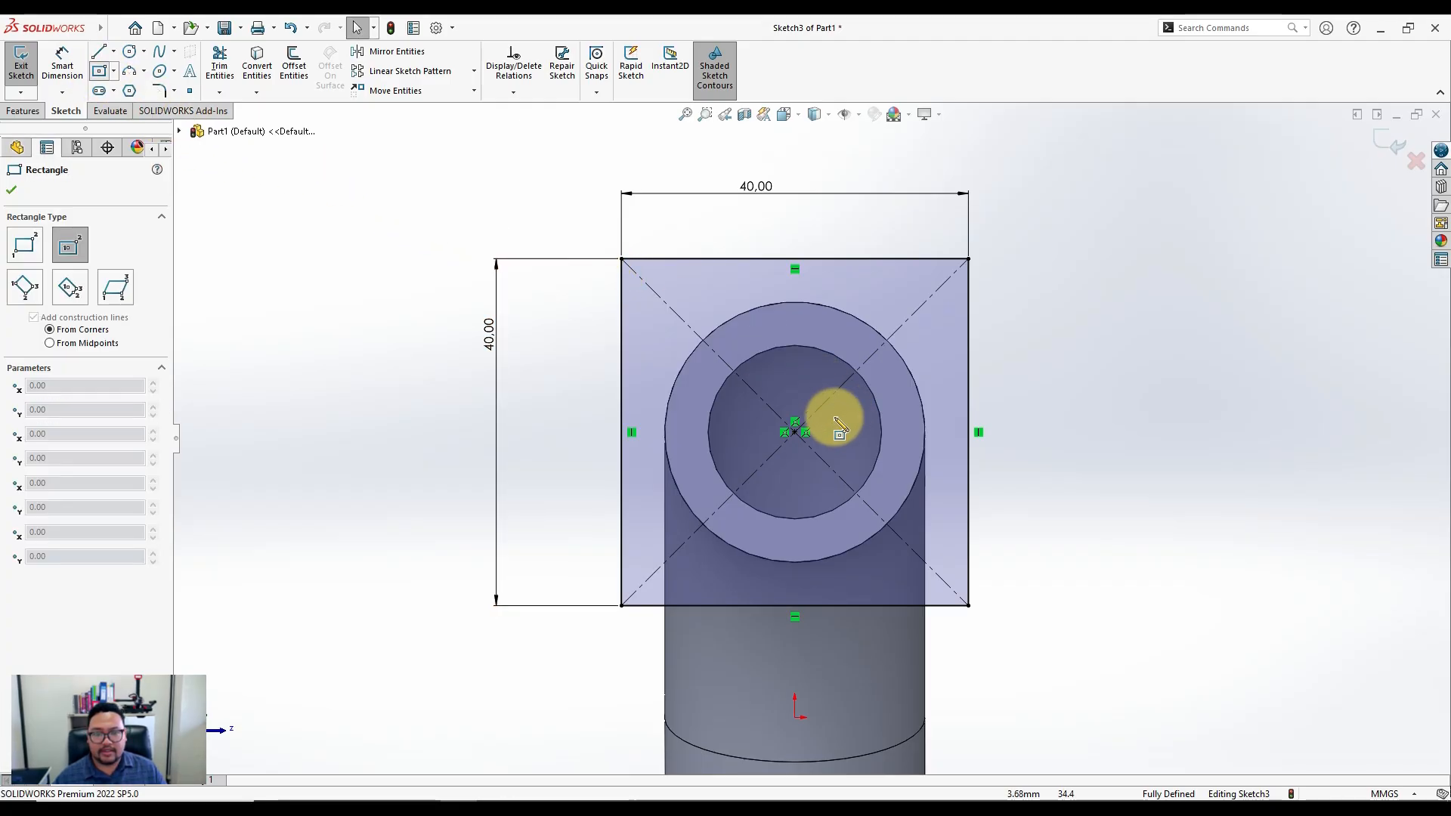
{"action": "left_click_drag", "start_coordinate": [795, 430], "coordinate": [937, 322]}
{"action": "key", "text": "Escape"}
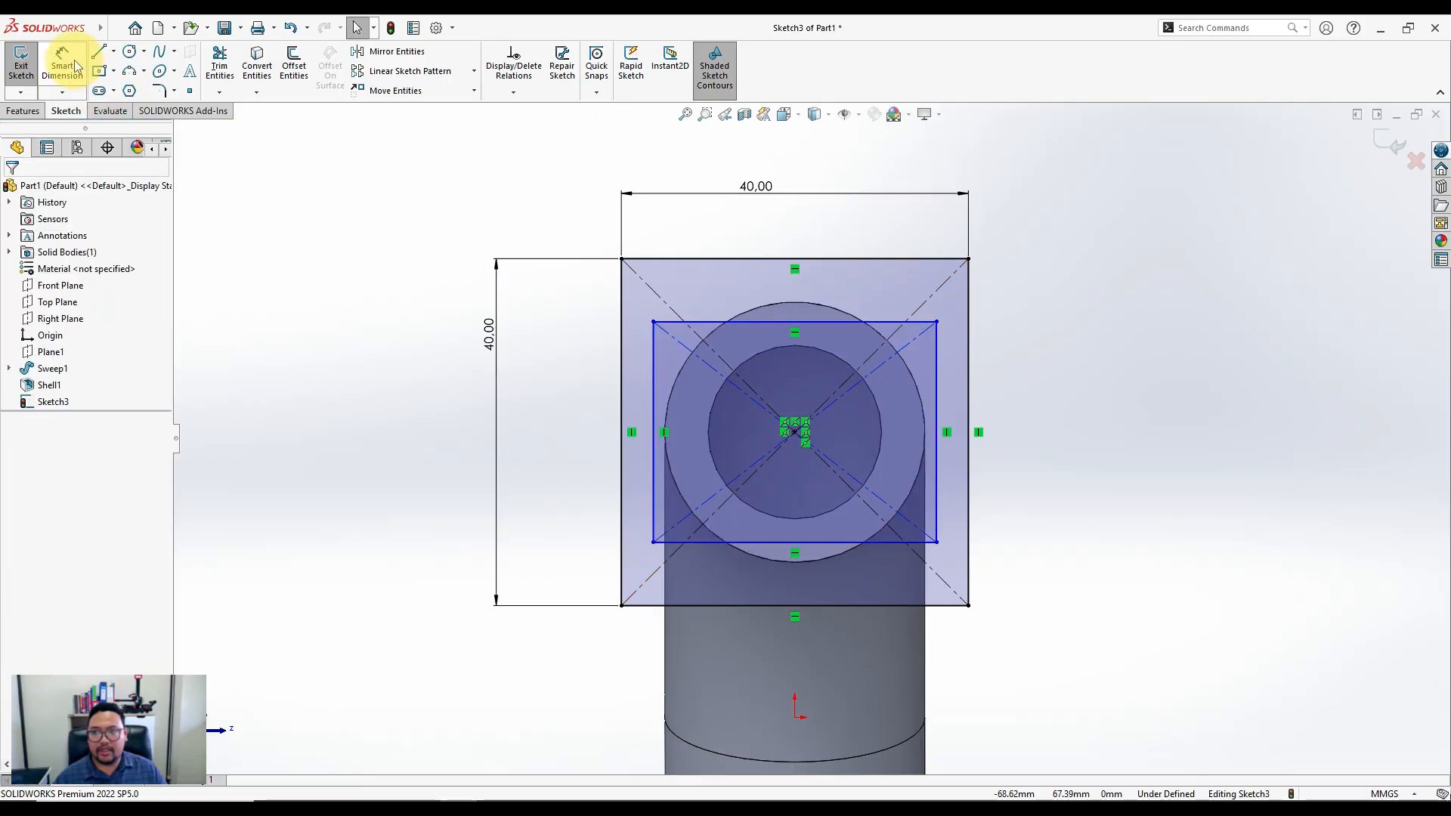
Dimension the inner rectangle's width and height, setting both to 32 mm
{"action": "left_click", "coordinate": [76, 67]}
{"action": "left_click", "coordinate": [770, 323]}
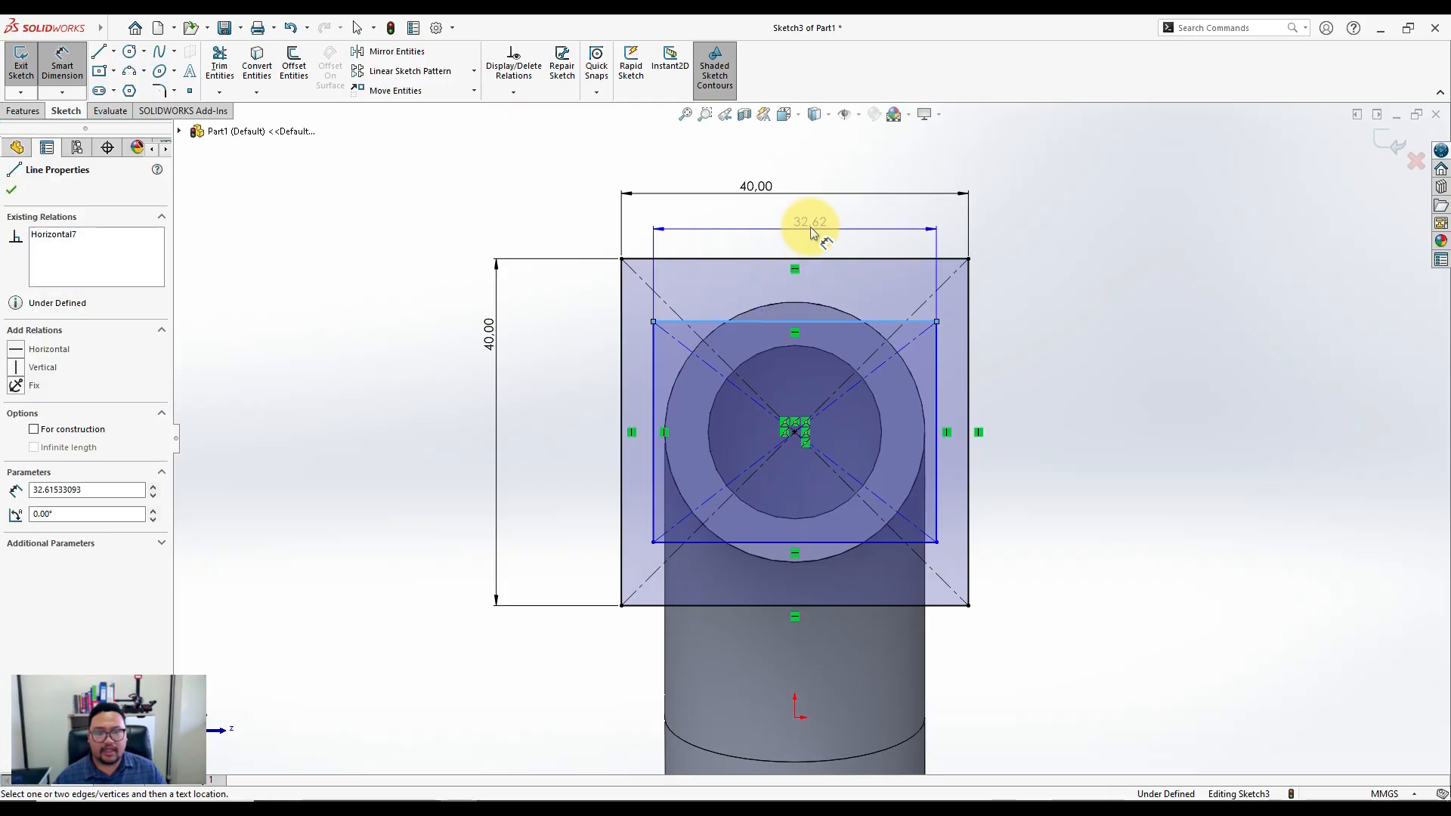
{"action": "left_click", "coordinate": [805, 225]}
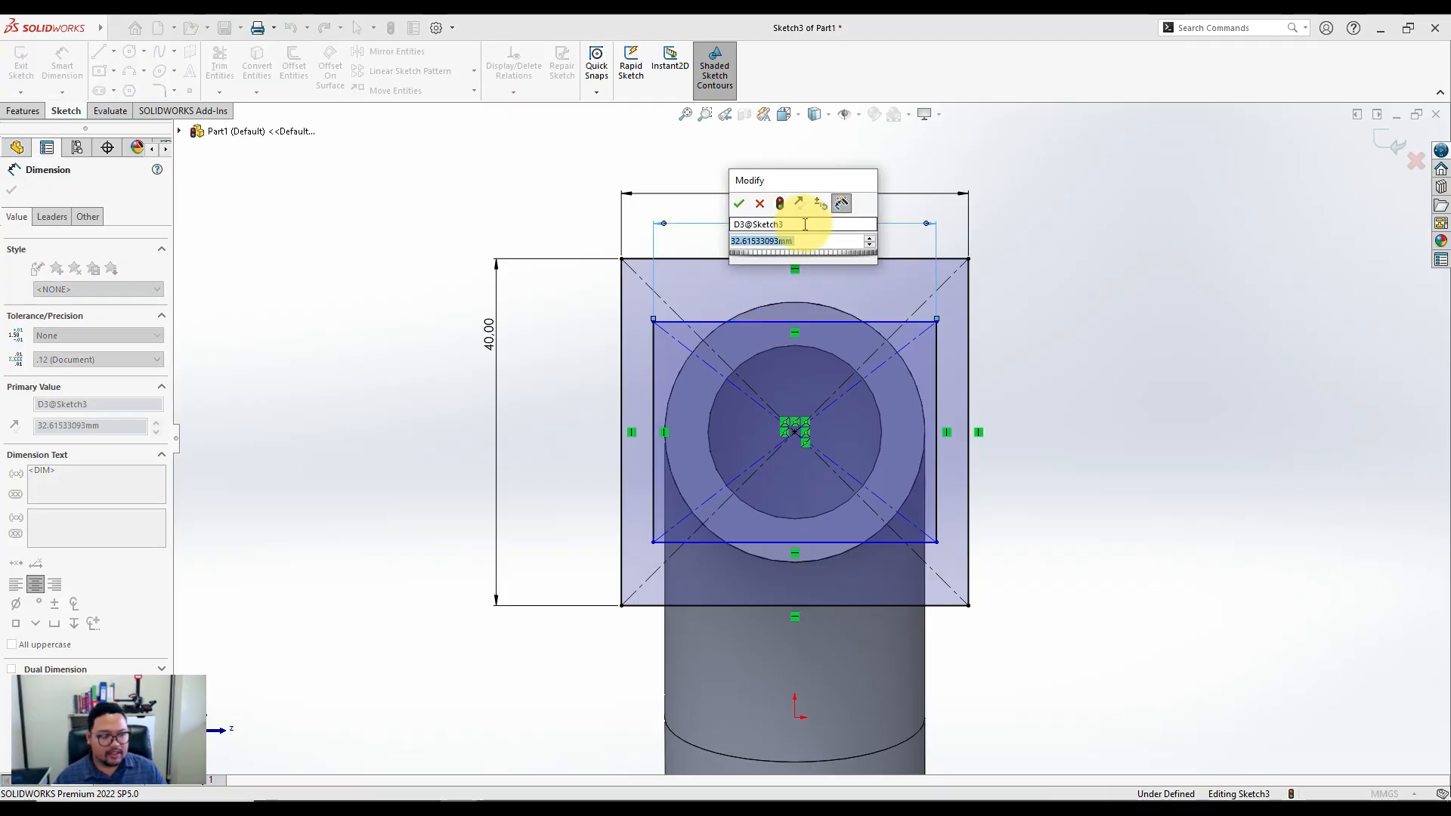
{"action": "type", "text": "32"}
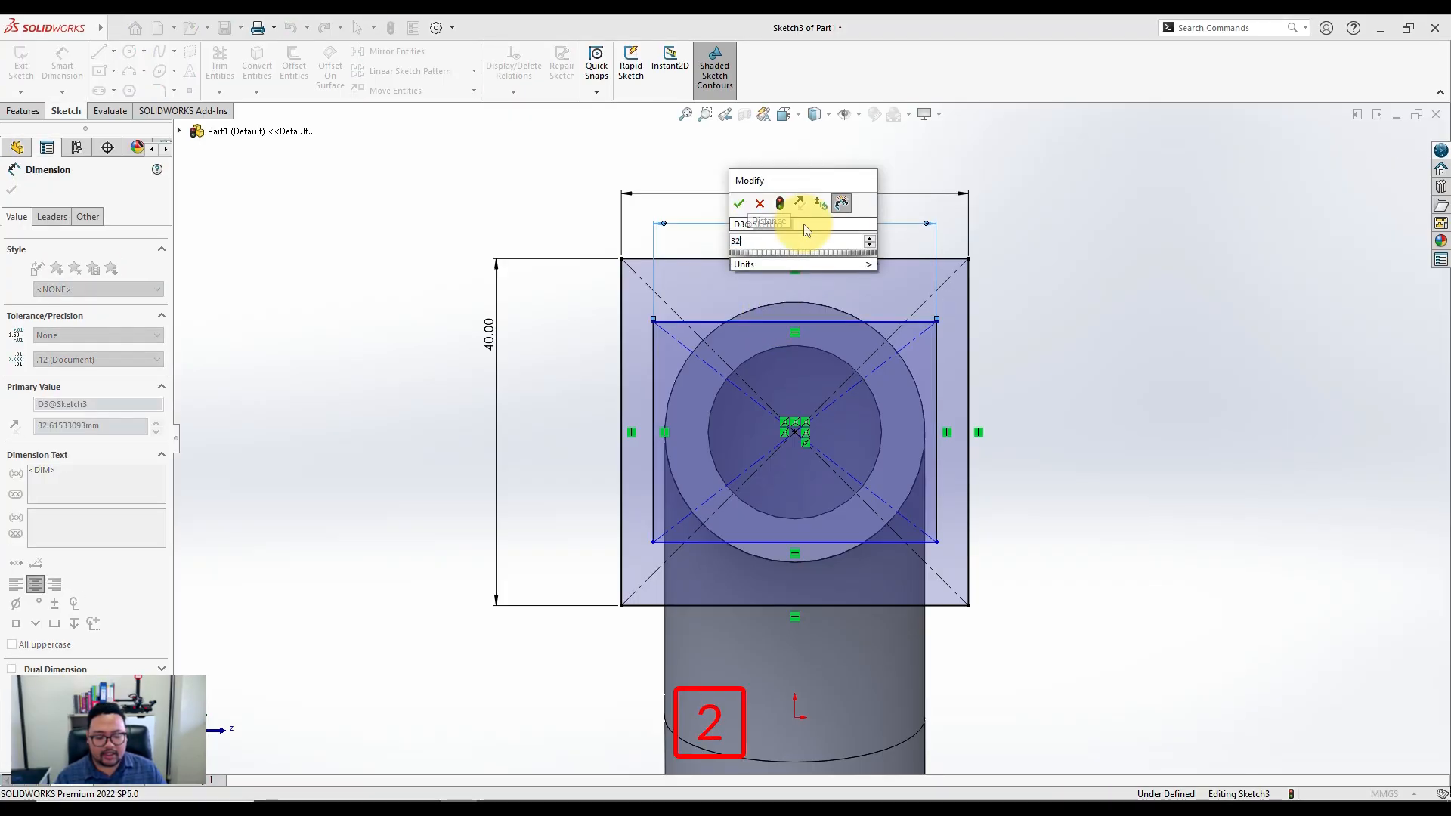
{"action": "key", "text": "Return"}
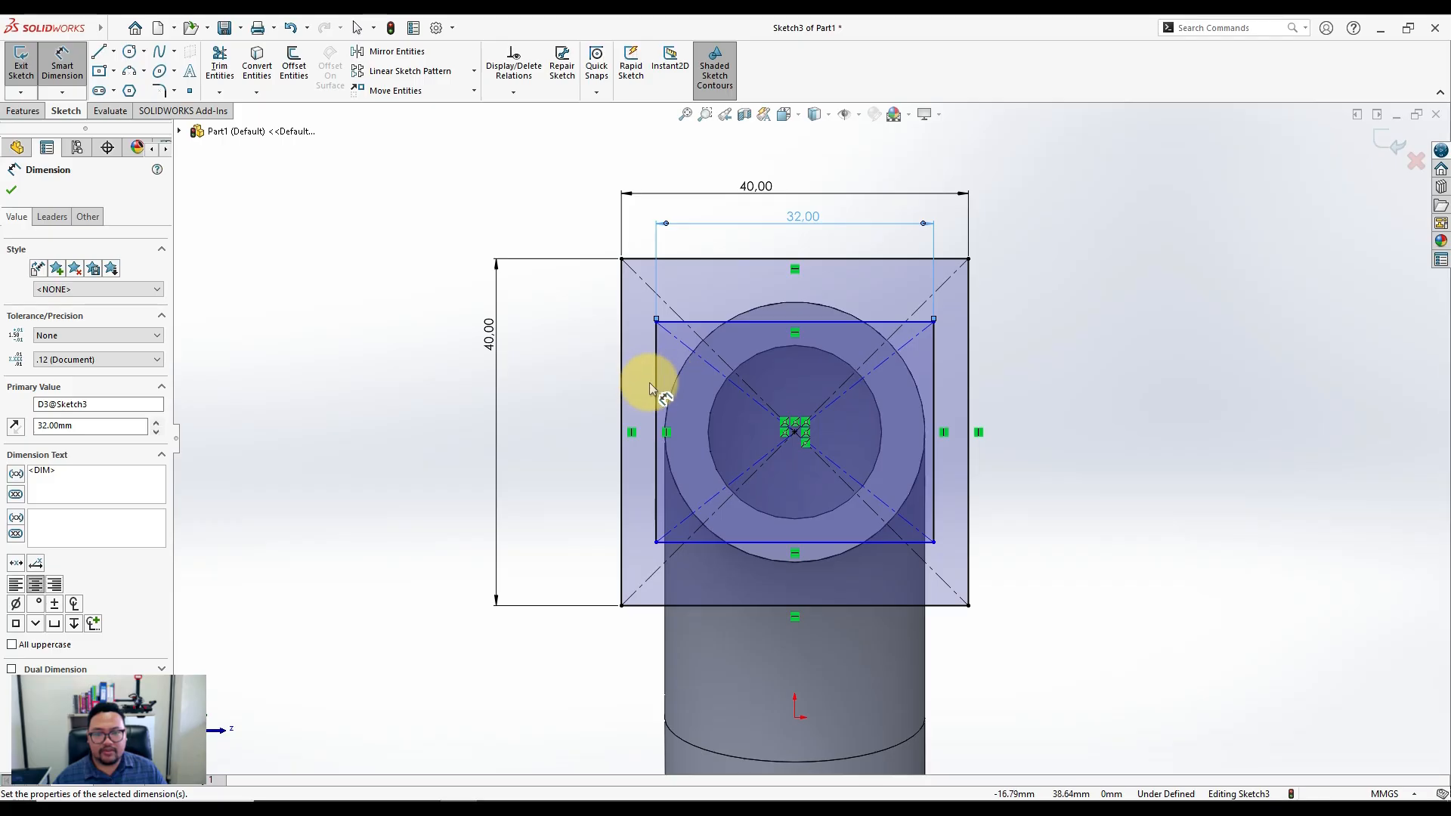
{"action": "left_click", "coordinate": [657, 387]}
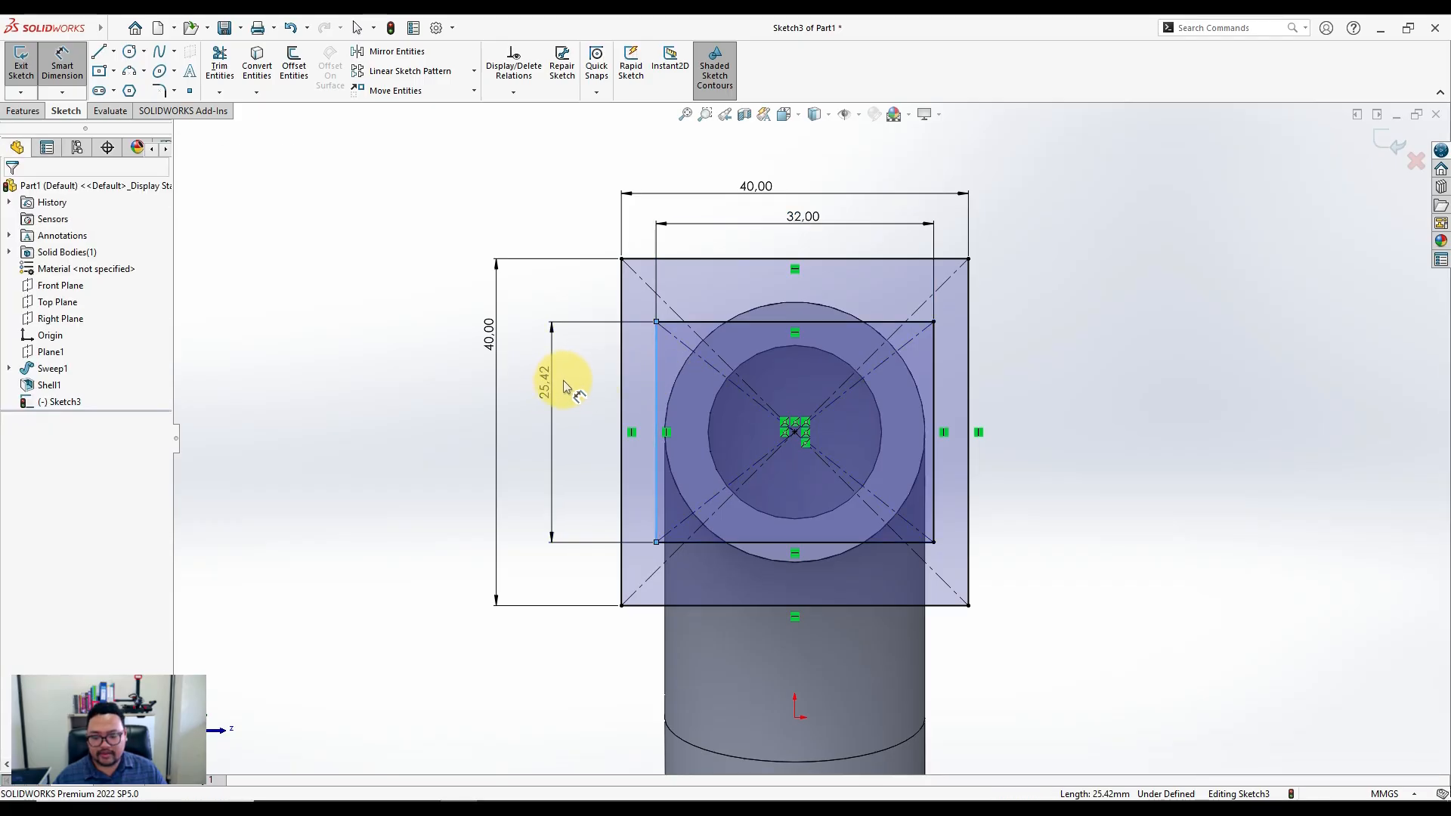
{"action": "left_click", "coordinate": [564, 377]}
{"action": "type", "text": "32"}
{"action": "key", "text": "Return"}
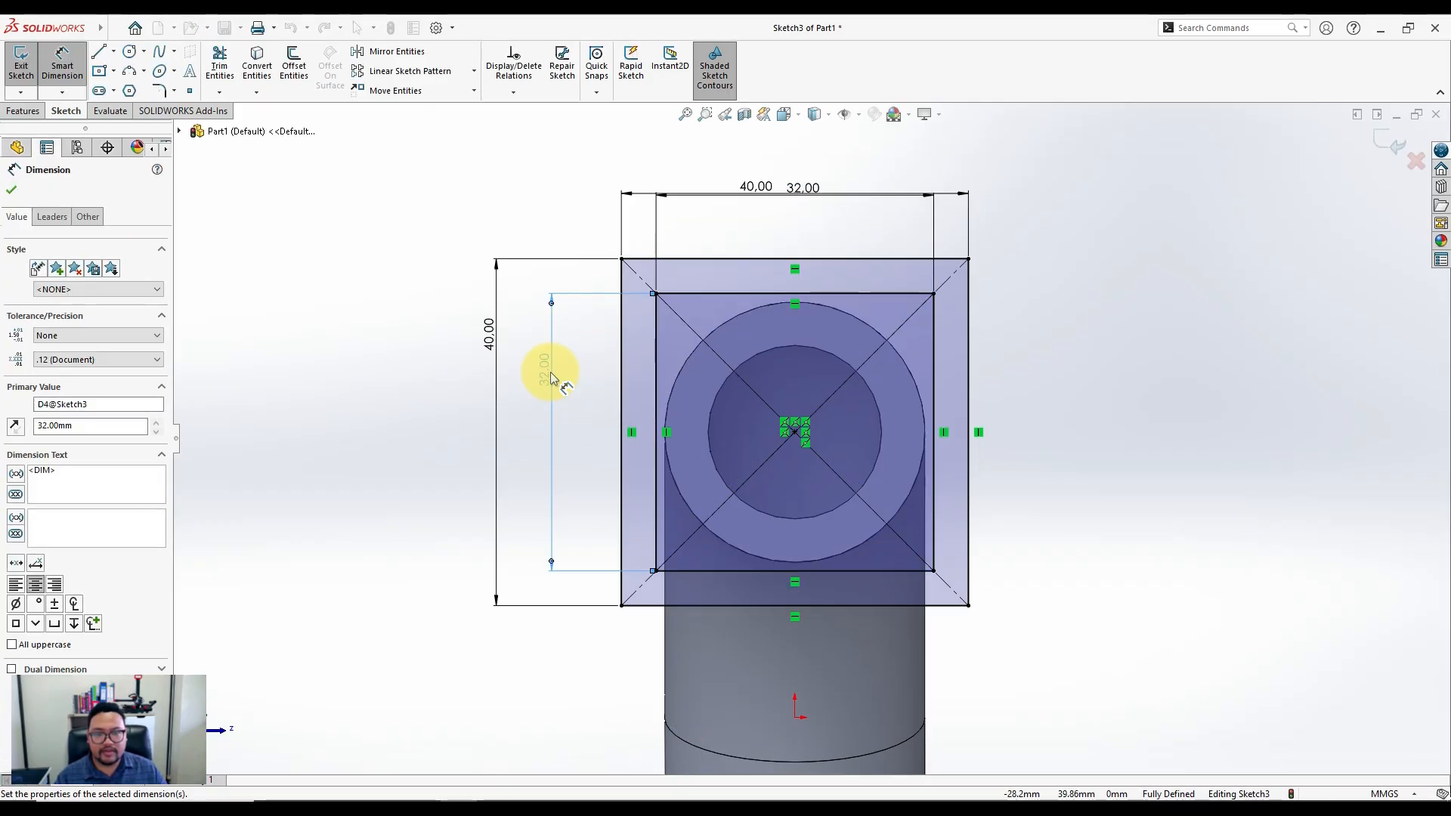
{"action": "key", "text": "Escape"}
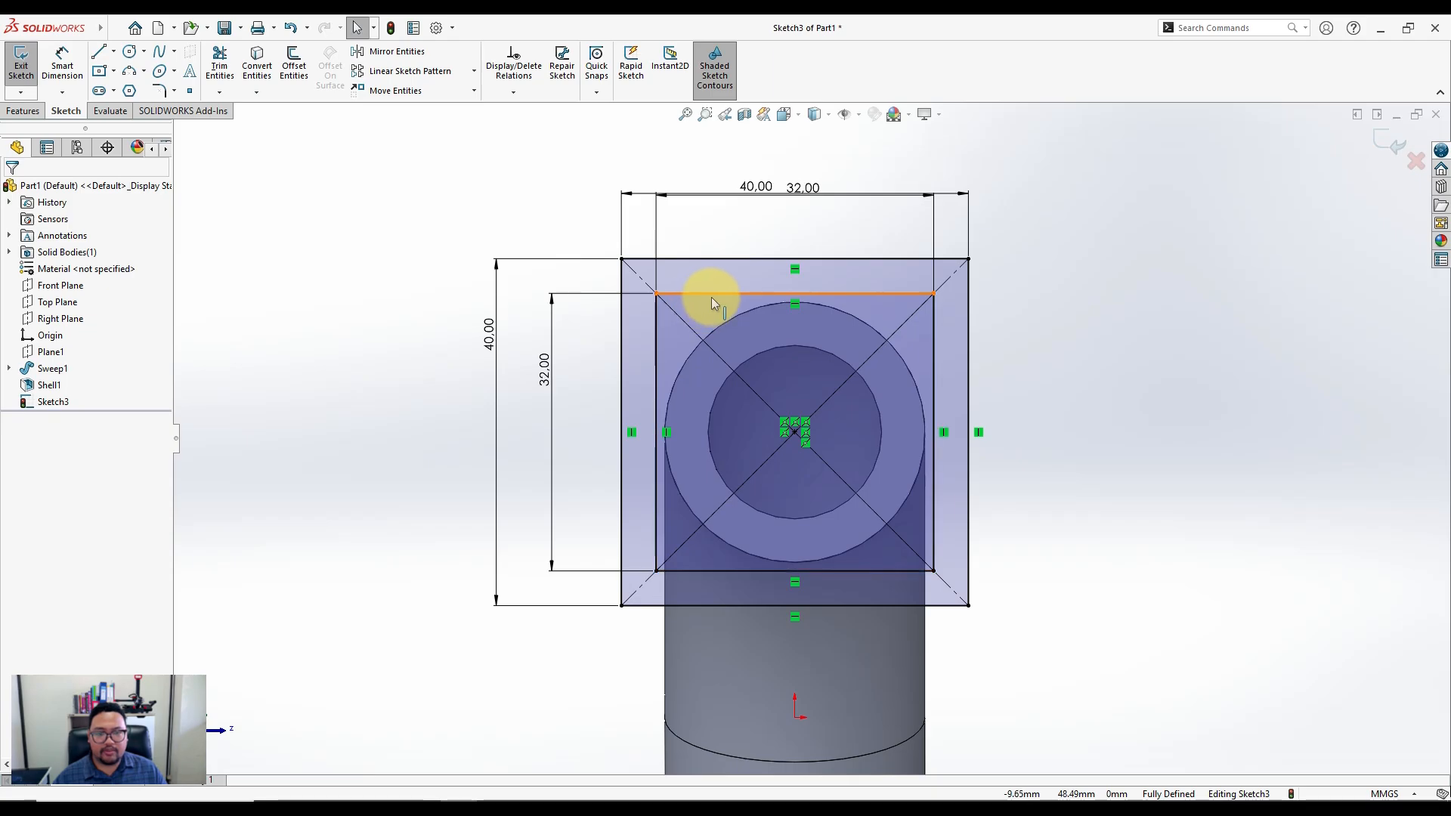
Convert the four sides of the inner 32 mm square to construction lines
{"action": "left_click", "coordinate": [714, 296]}
{"action": "left_click", "coordinate": [656, 337], "text": "ctrl"}
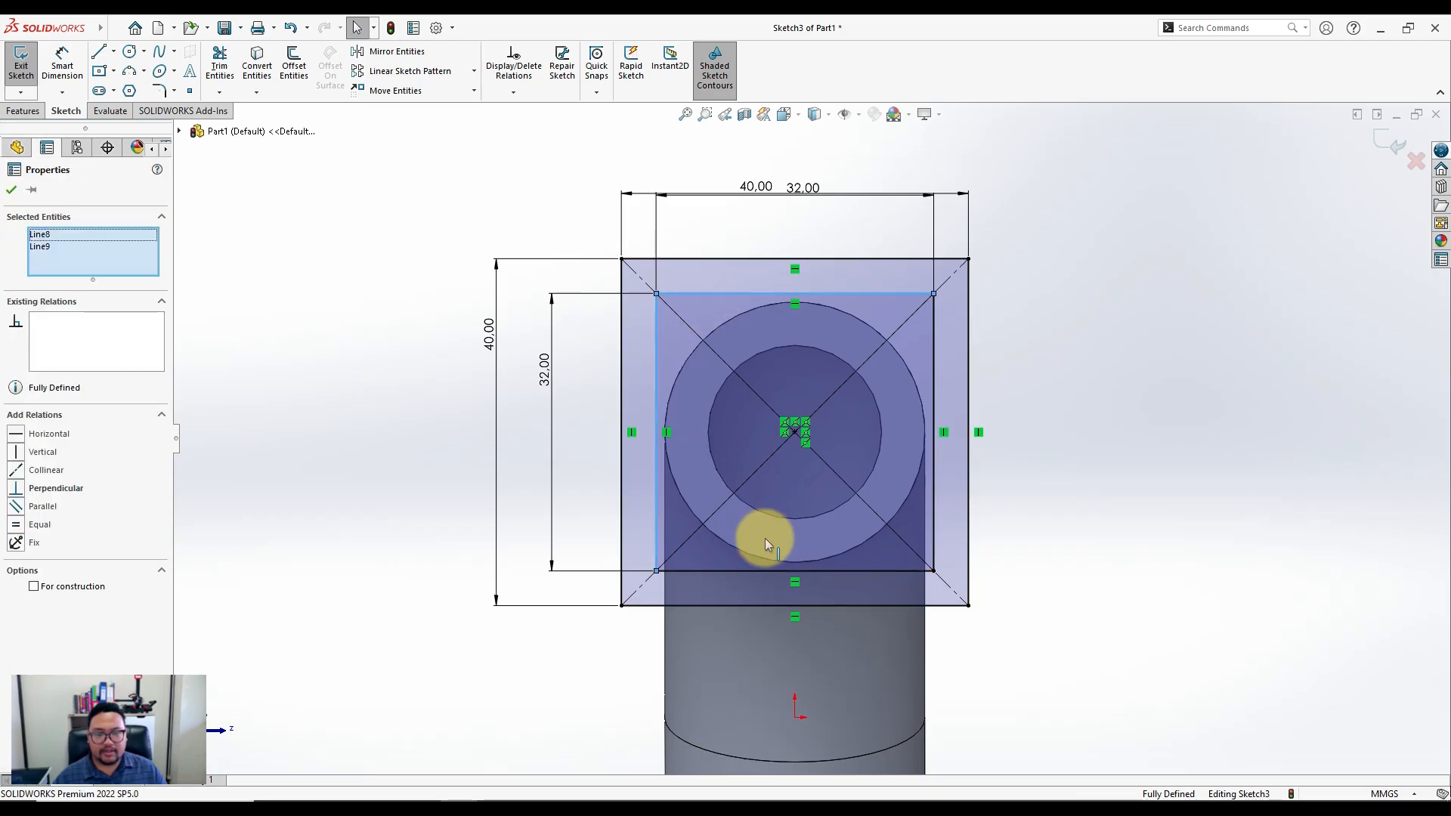
{"action": "left_click", "coordinate": [764, 574], "text": "ctrl"}
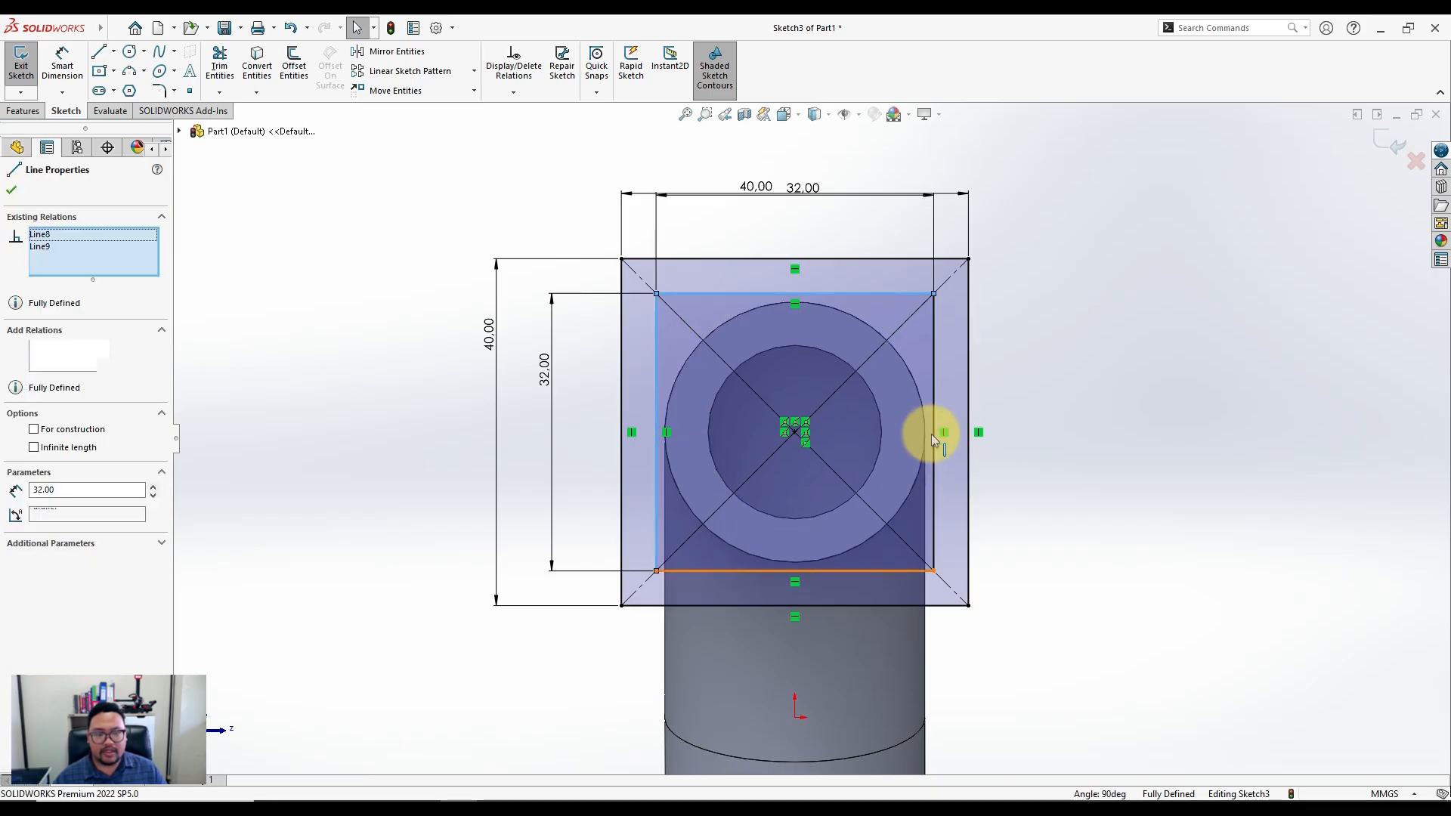
{"action": "left_click", "coordinate": [934, 368], "text": "ctrl"}
{"action": "left_click", "coordinate": [1005, 326]}
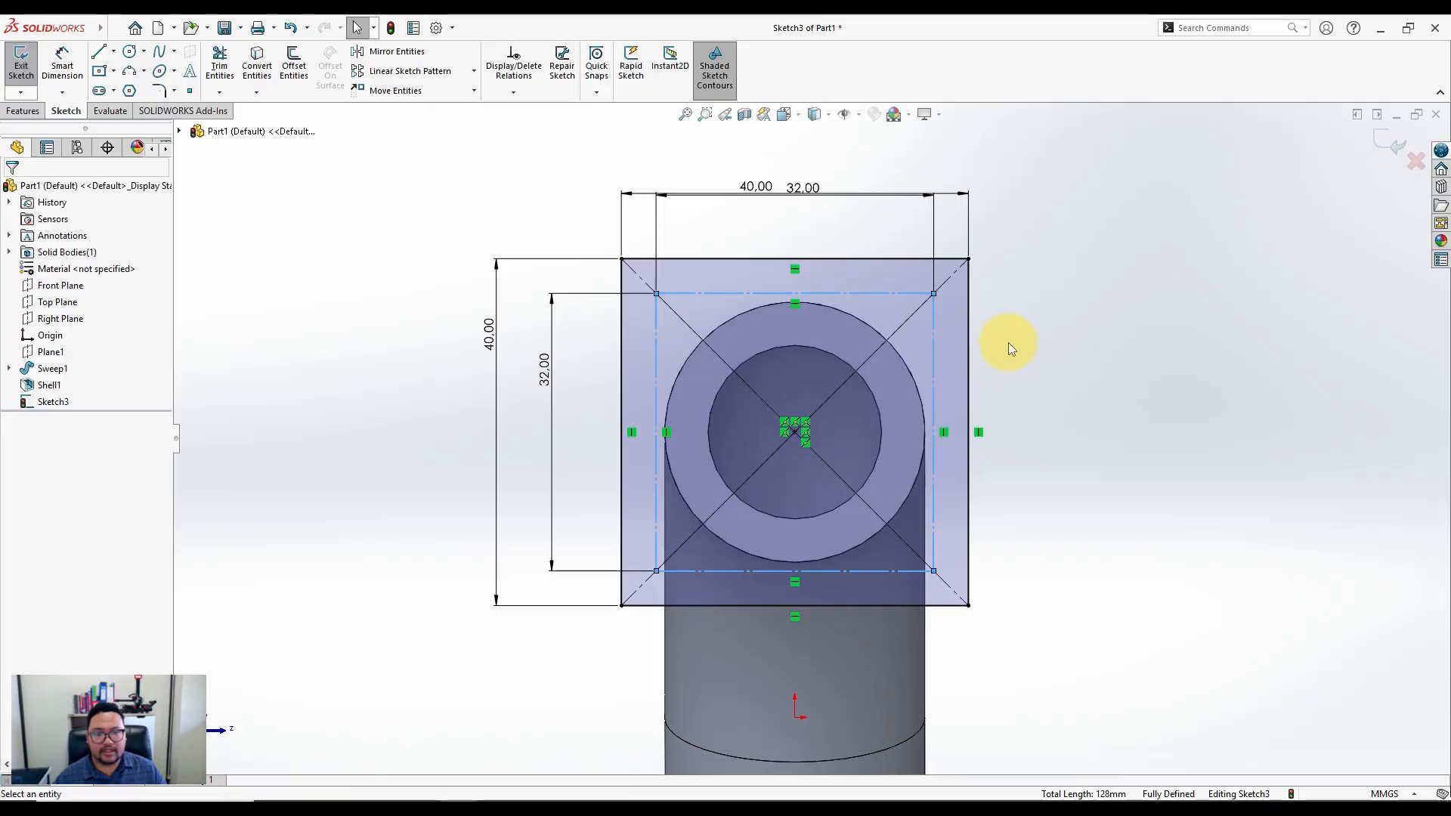
Draw a circle centred on the upper-left corner of the construction square and set its diameter to 4 mm
{"action": "left_click", "coordinate": [132, 53]}
{"action": "left_click", "coordinate": [656, 295]}
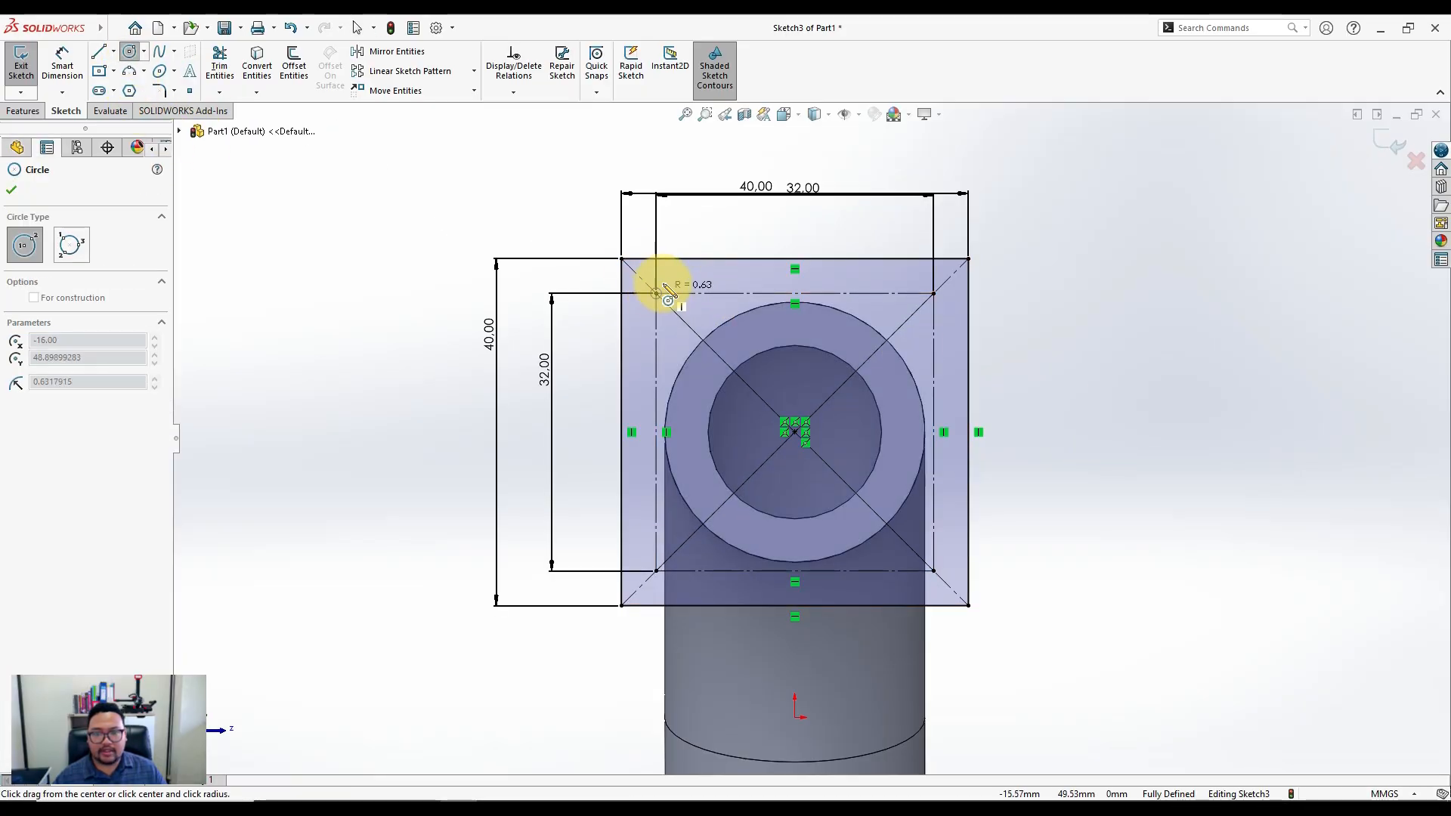
{"action": "left_click", "coordinate": [665, 277]}
{"action": "left_click", "coordinate": [60, 61]}
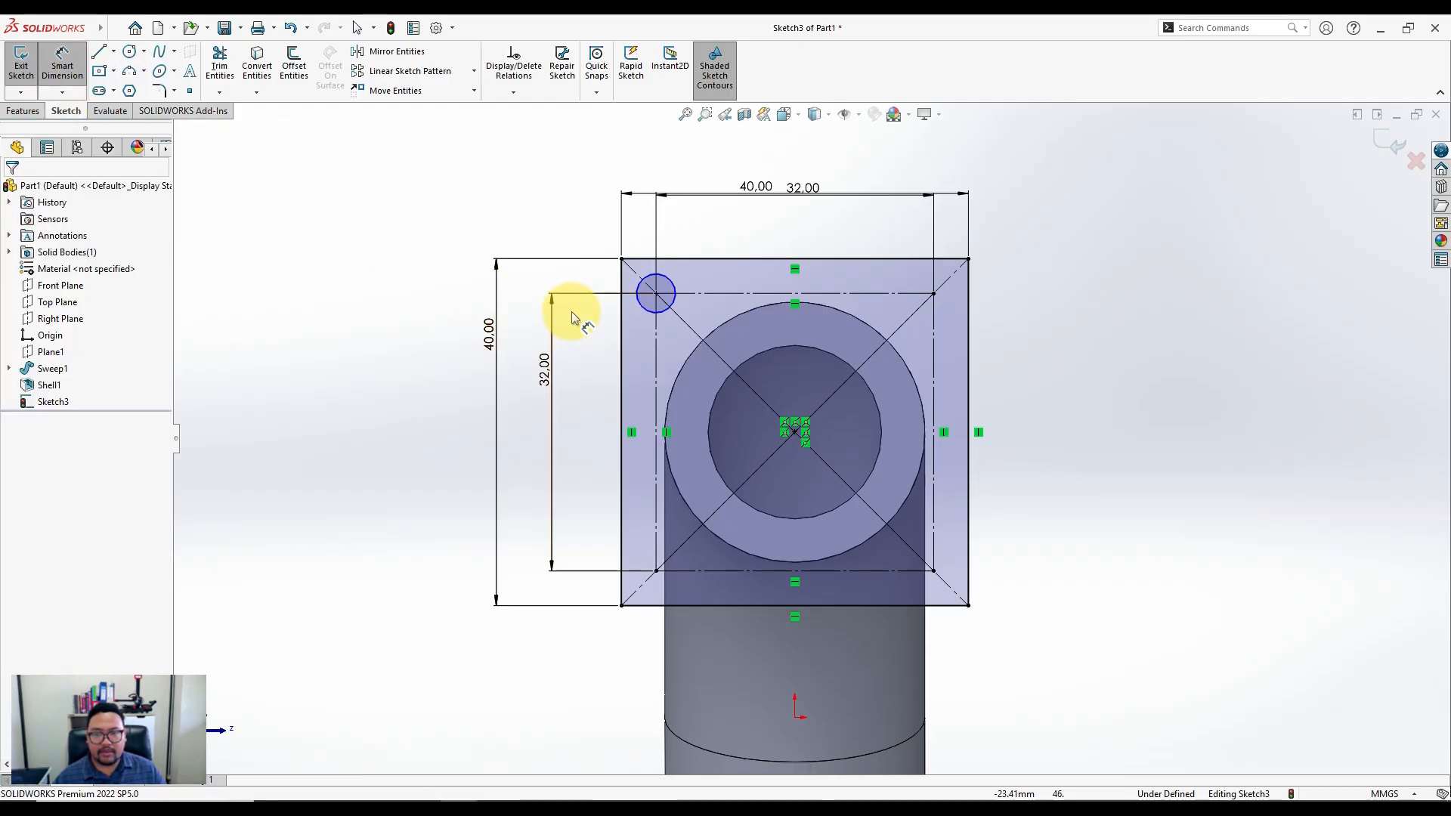
{"action": "left_click", "coordinate": [656, 291]}
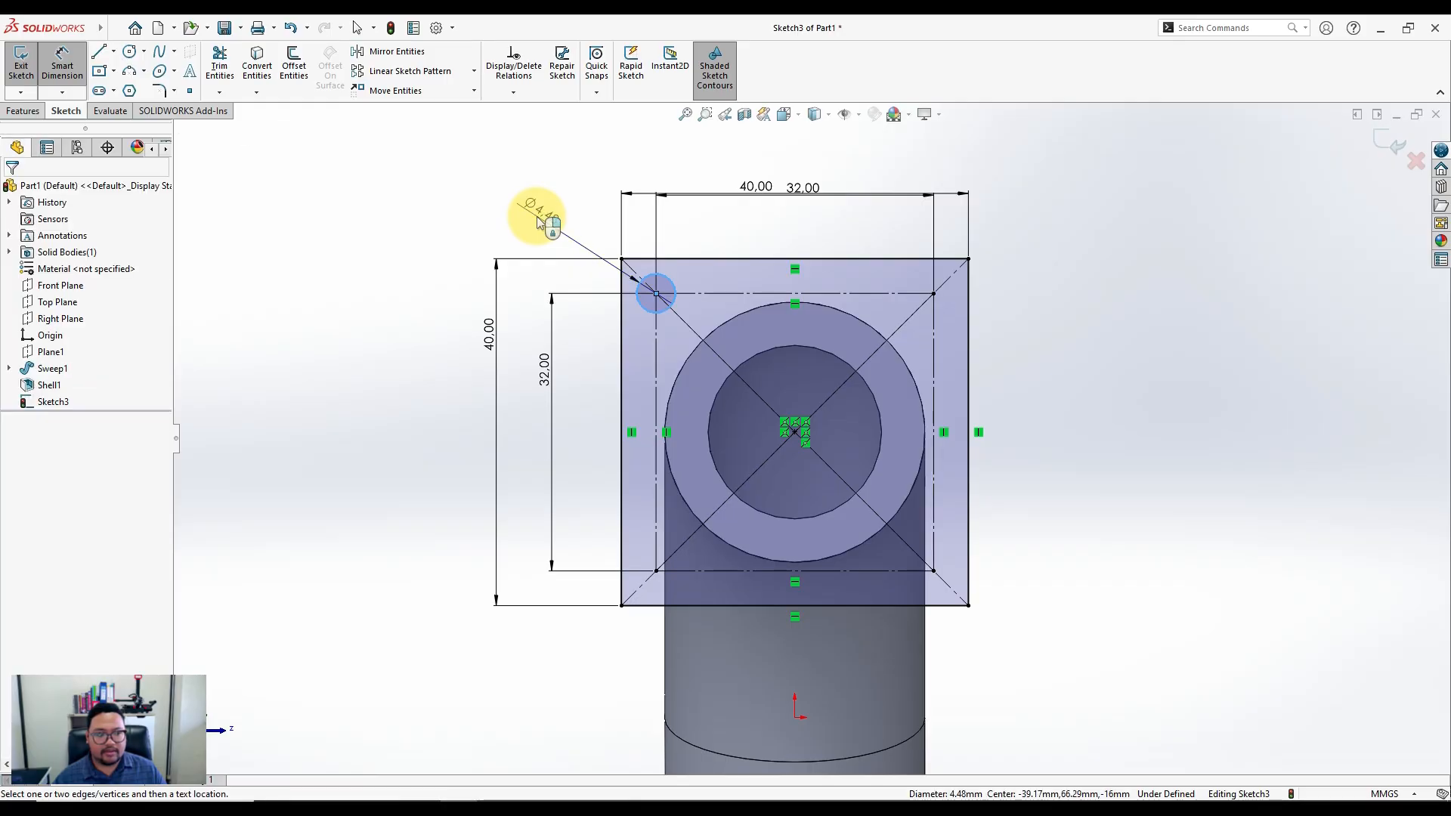
{"action": "left_click", "coordinate": [538, 244]}
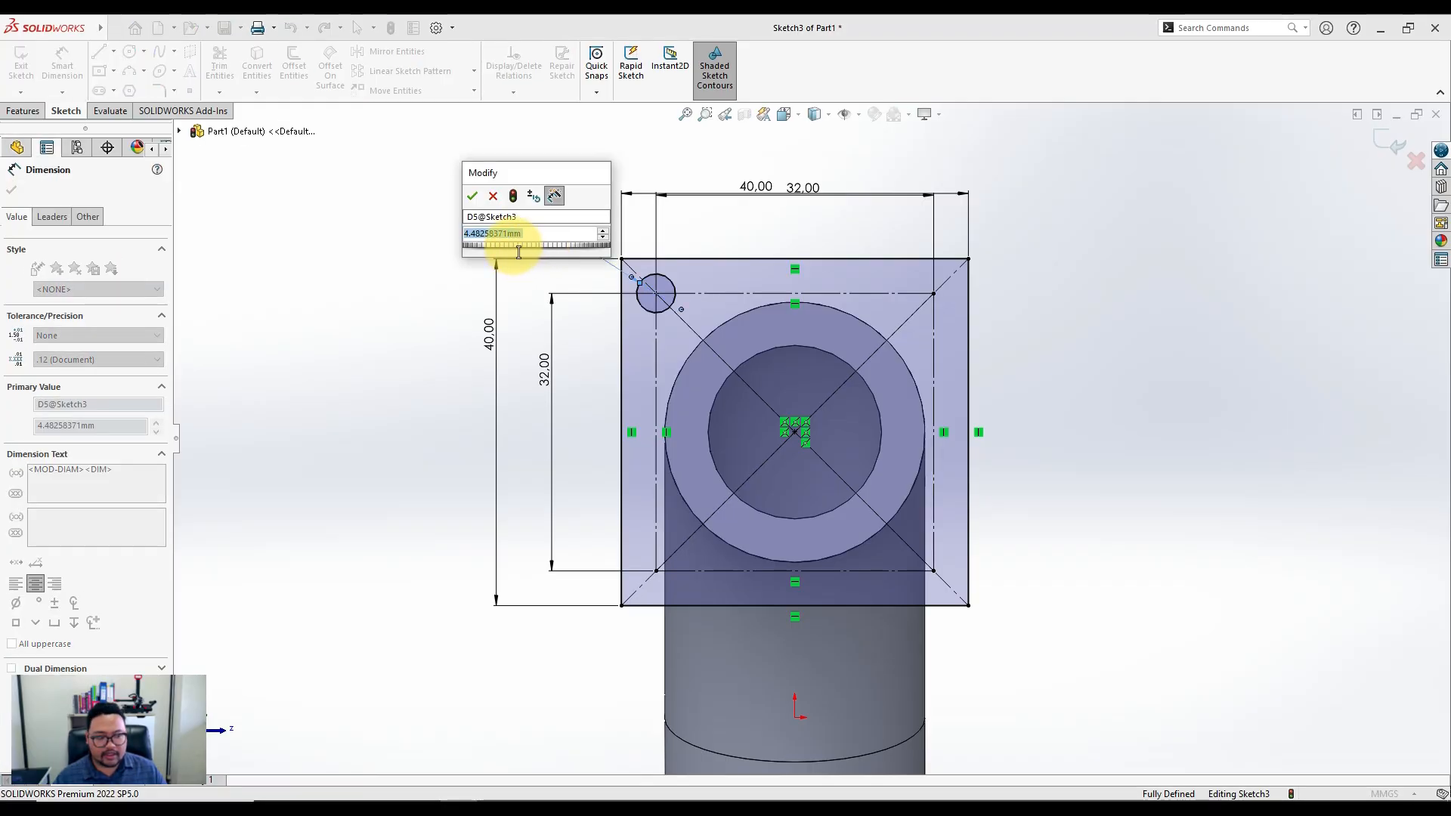
{"action": "type", "text": "4"}
{"action": "key", "text": "Return"}
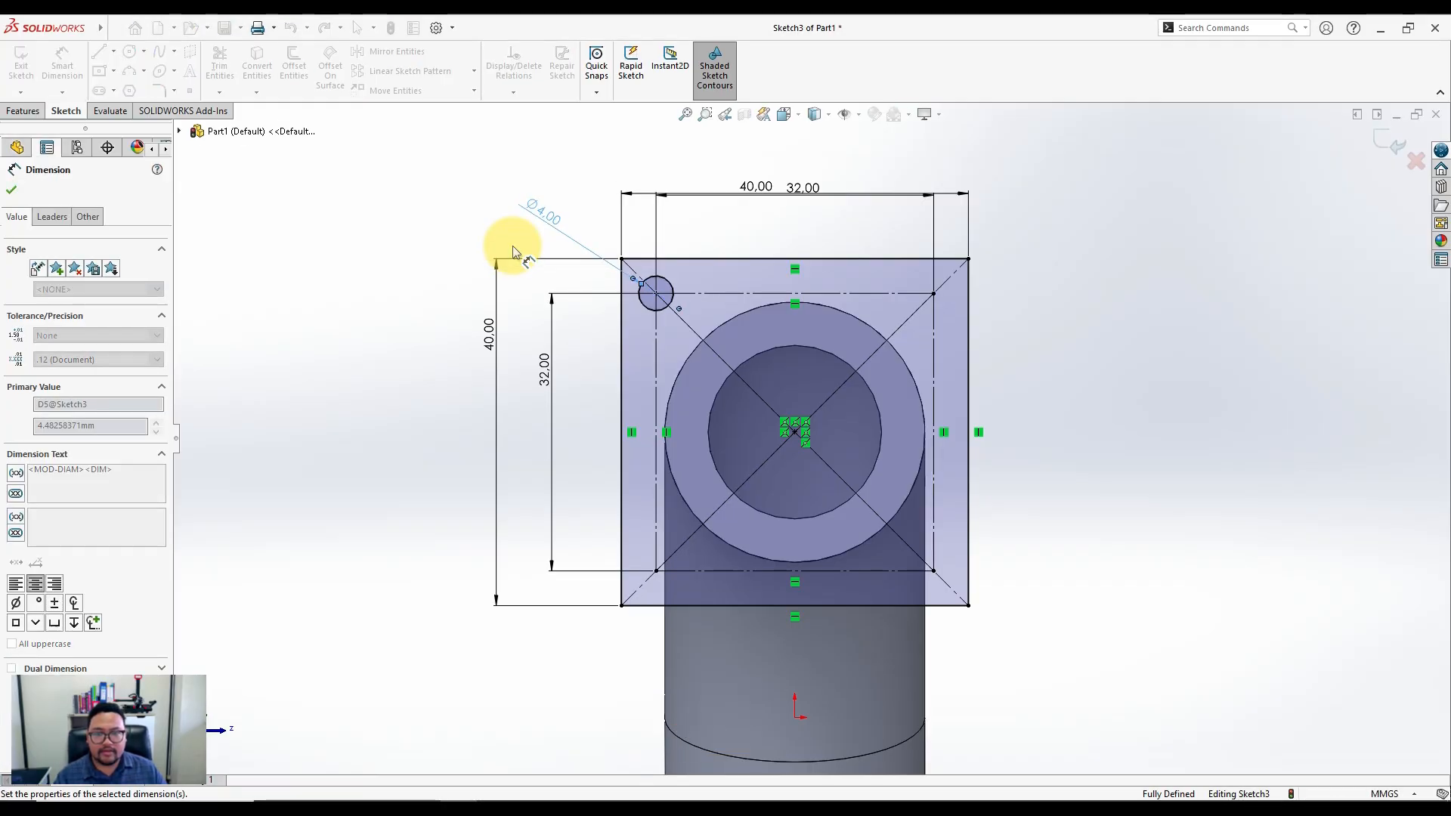
{"action": "key", "text": "Escape"}
Draw circles about 3.6, 5.3 and 5.2 mm in diameter on the construction square's upper-right, lower-right and lower-left corners
{"action": "left_click", "coordinate": [129, 51]}
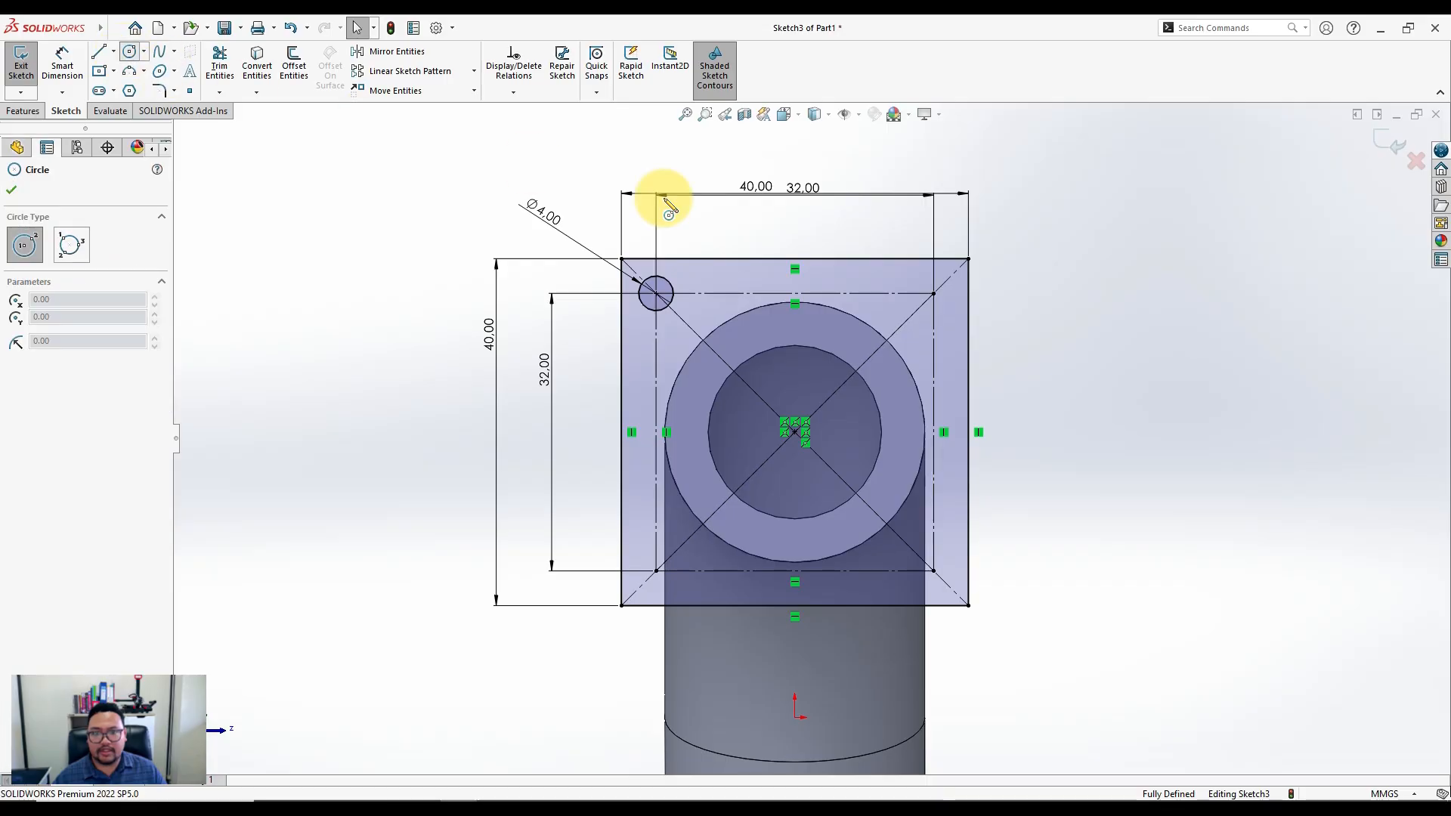
{"action": "left_click", "coordinate": [934, 294]}
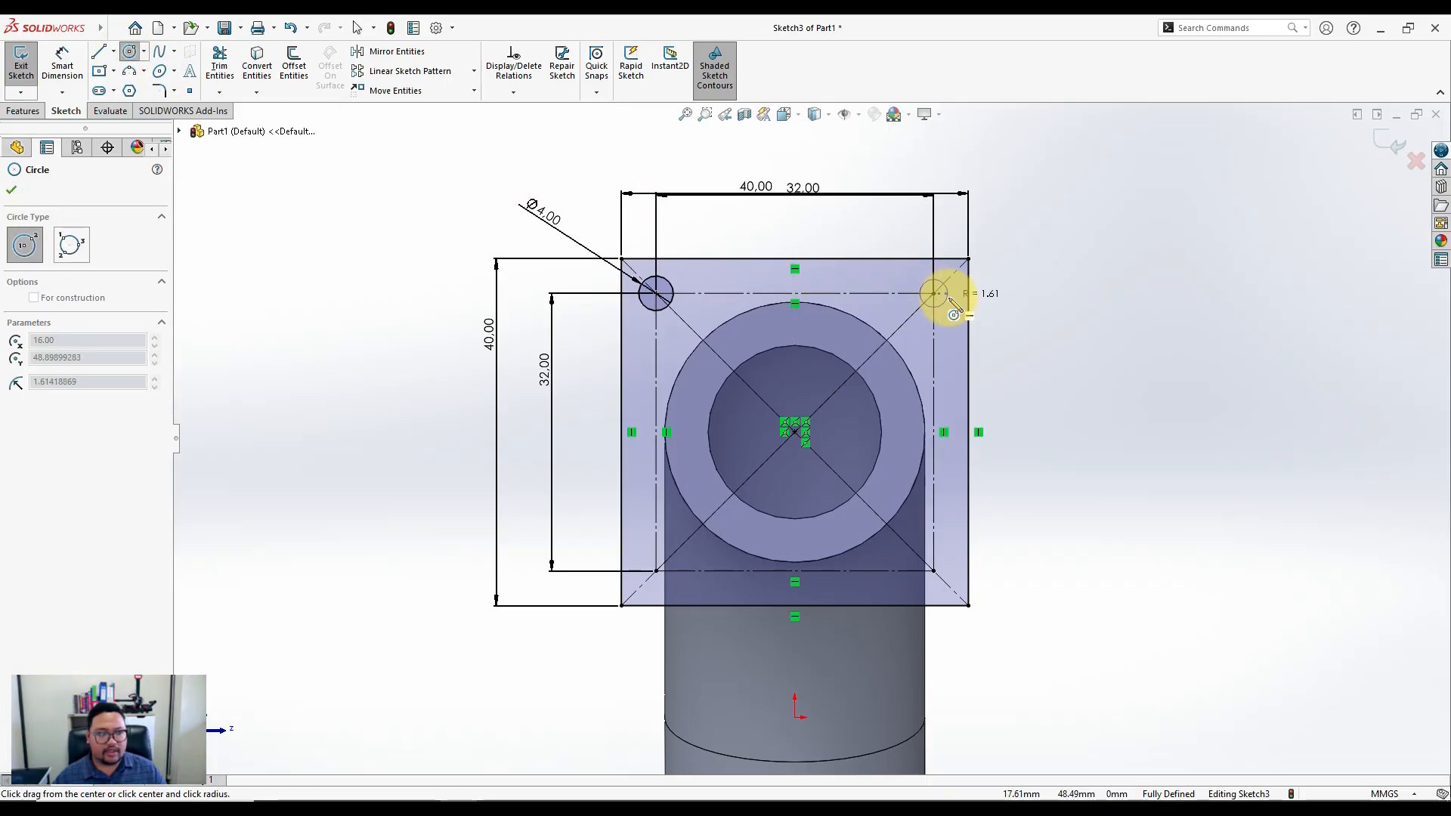
{"action": "left_click", "coordinate": [951, 302]}
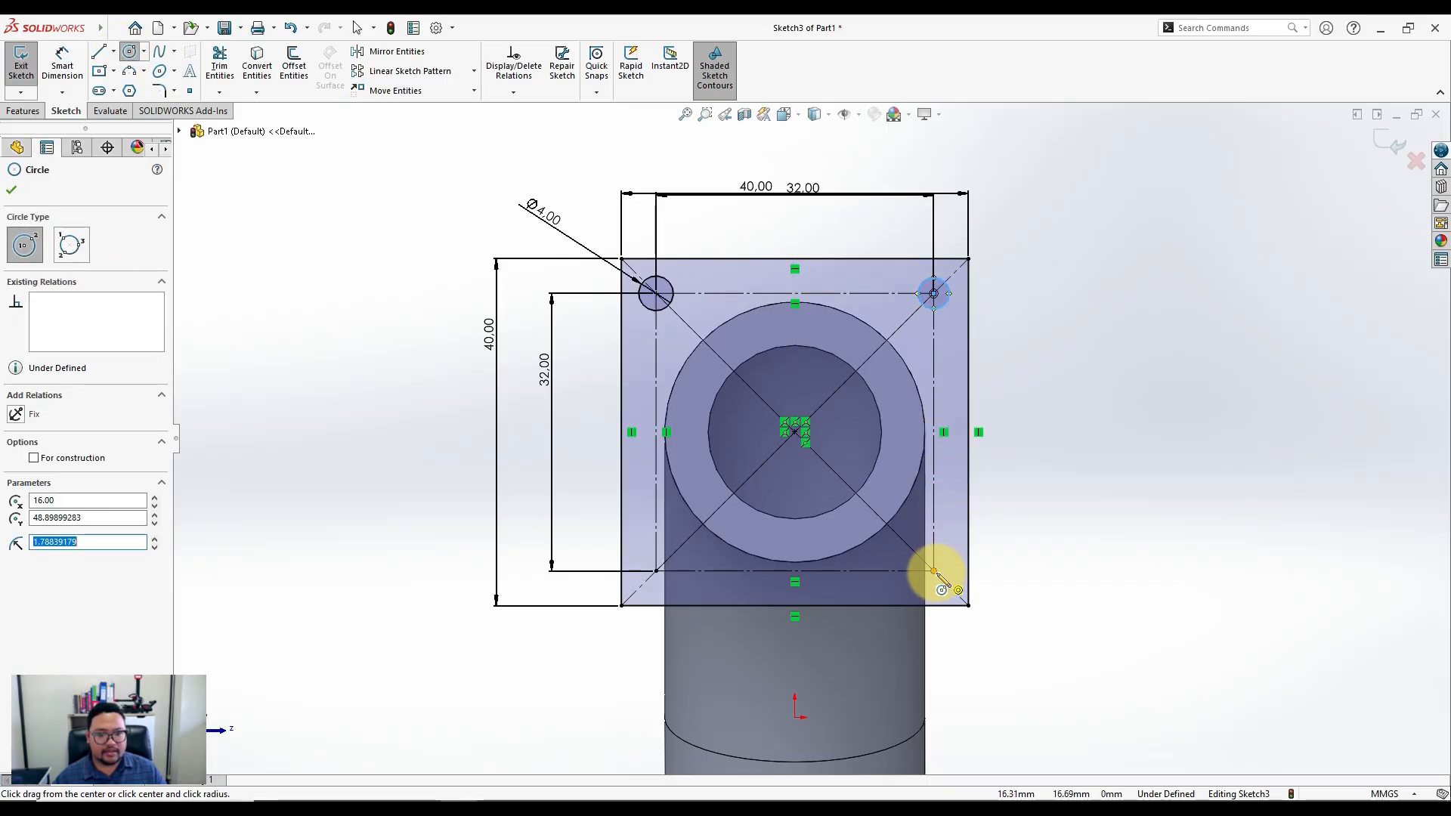
{"action": "left_click", "coordinate": [934, 571]}
{"action": "left_click", "coordinate": [953, 561]}
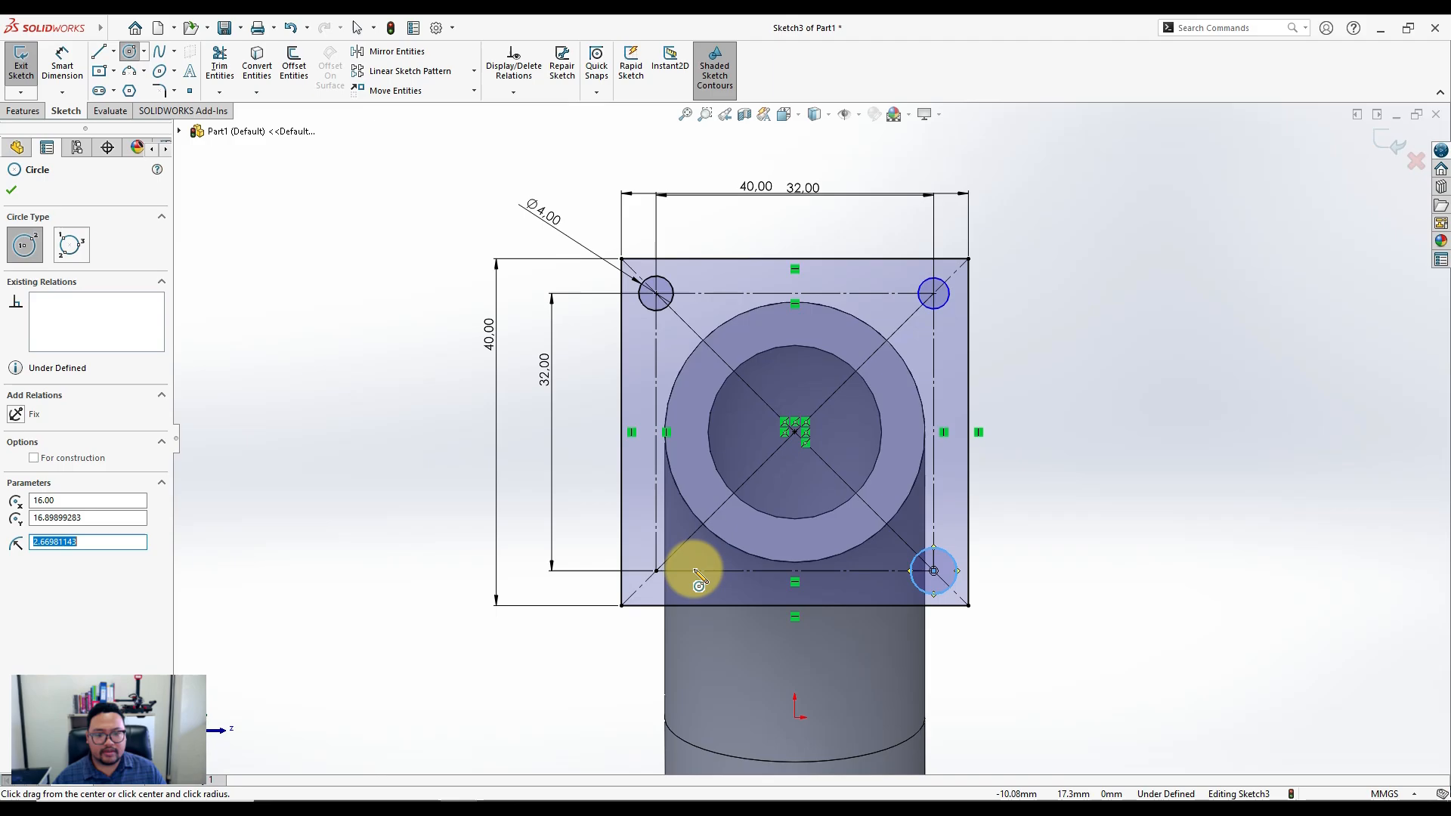
{"action": "left_click", "coordinate": [655, 571]}
{"action": "left_click", "coordinate": [641, 556]}
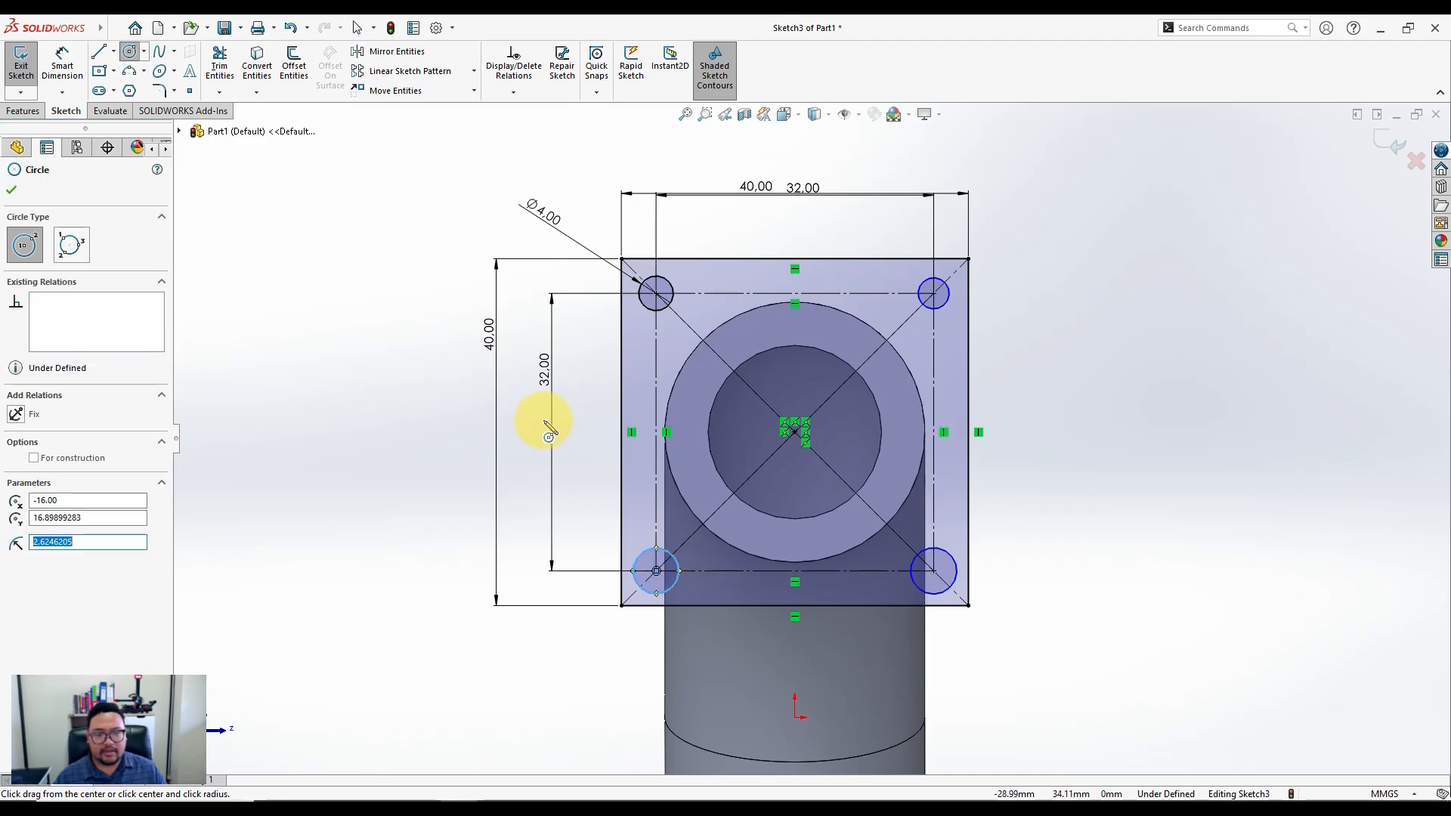
{"action": "key", "text": "Escape"}
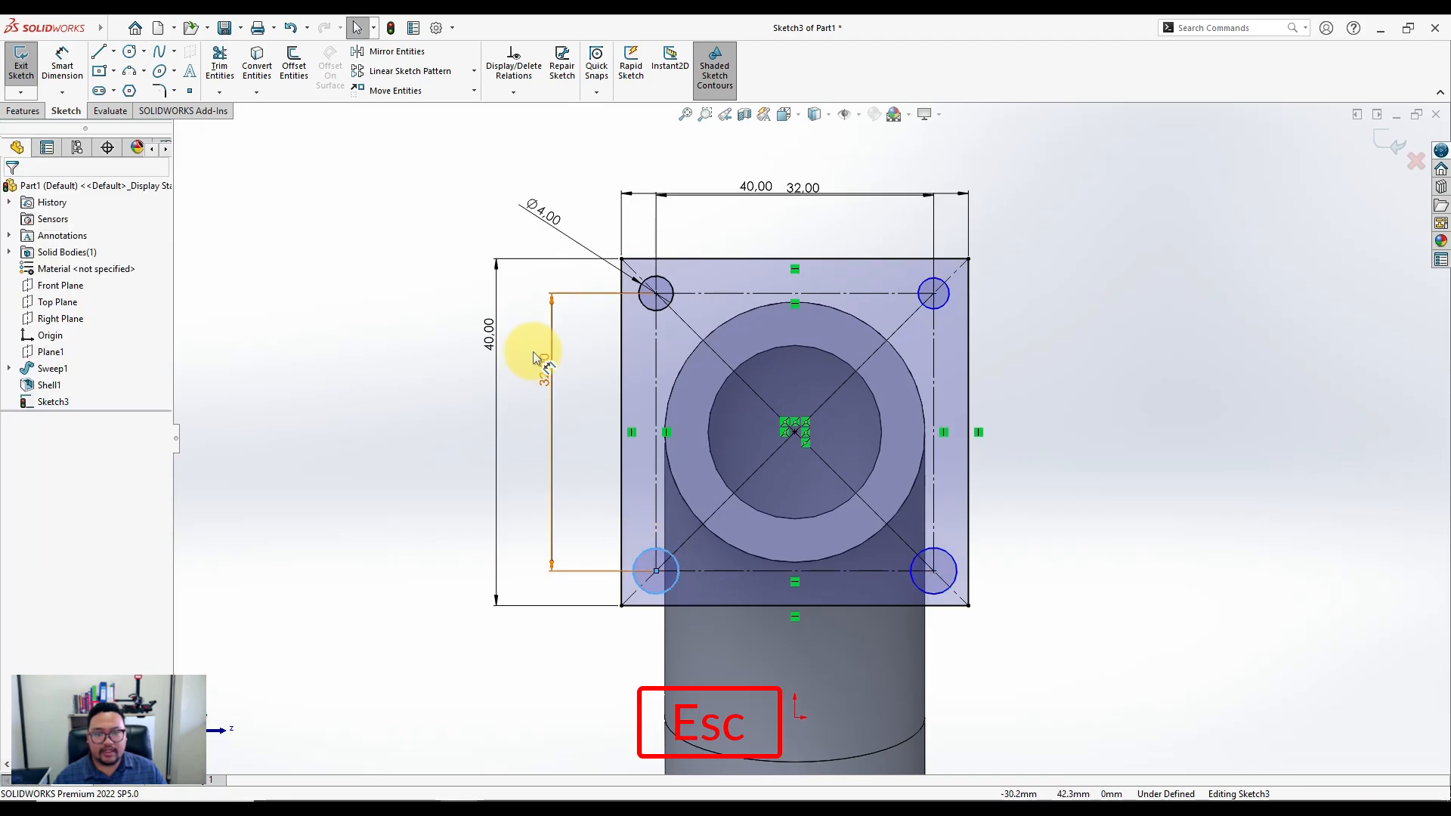
Apply an equal relation to all four corner circles
{"action": "left_click", "coordinate": [672, 298]}
{"action": "left_click", "coordinate": [949, 303], "text": "ctrl"}
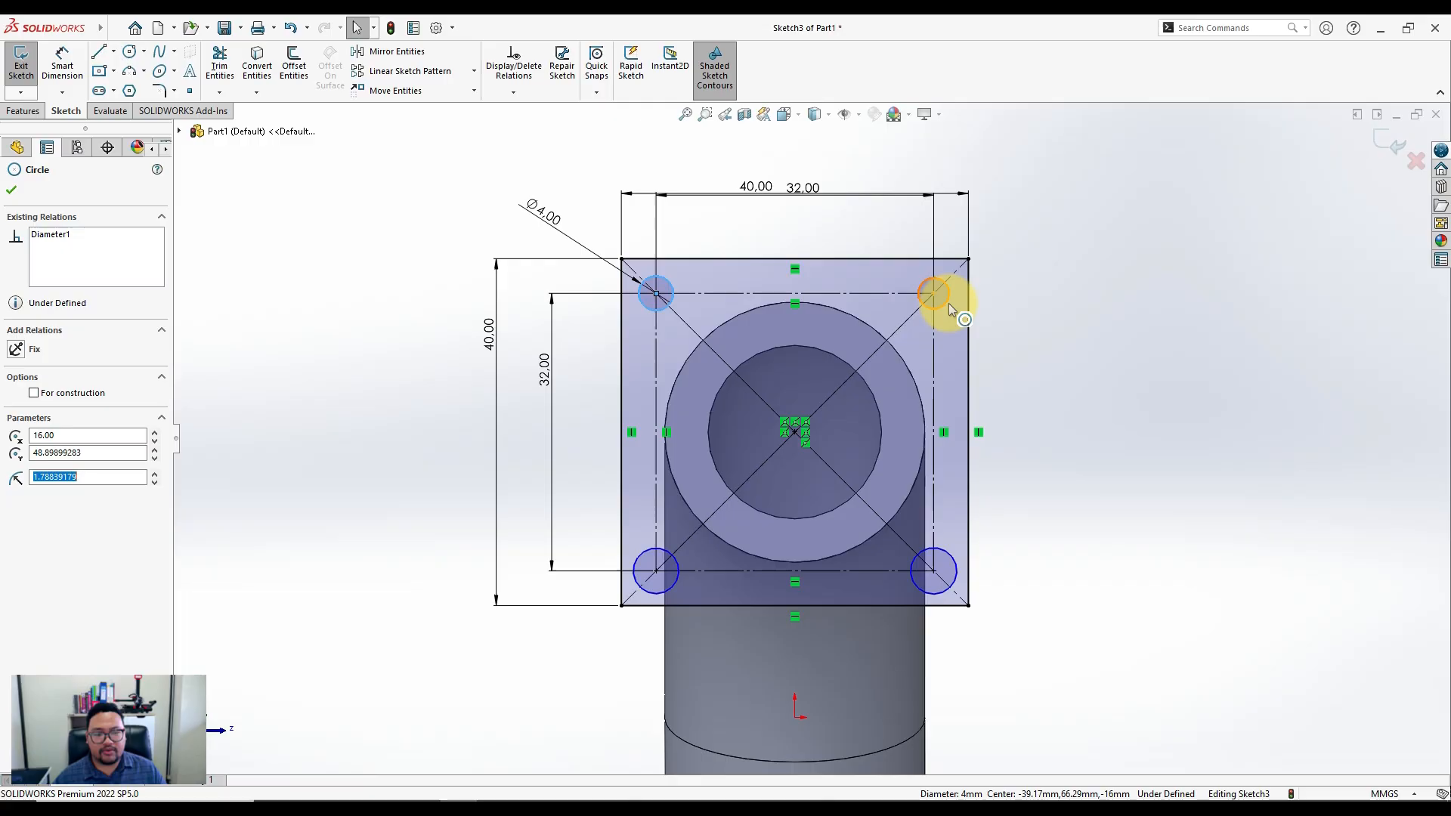
{"action": "left_click", "coordinate": [946, 549], "text": "ctrl"}
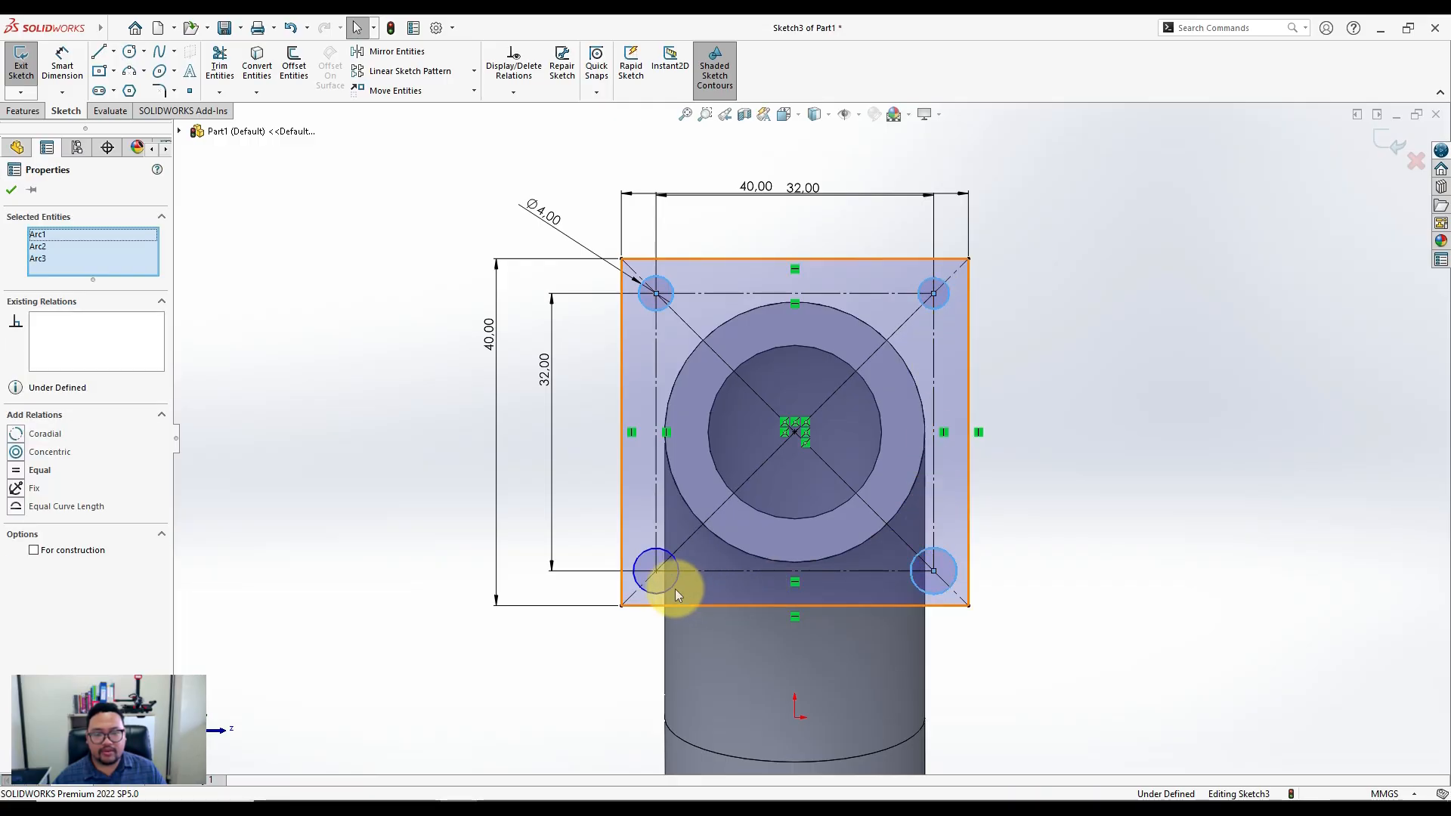
{"action": "left_click", "coordinate": [671, 585], "text": "ctrl"}
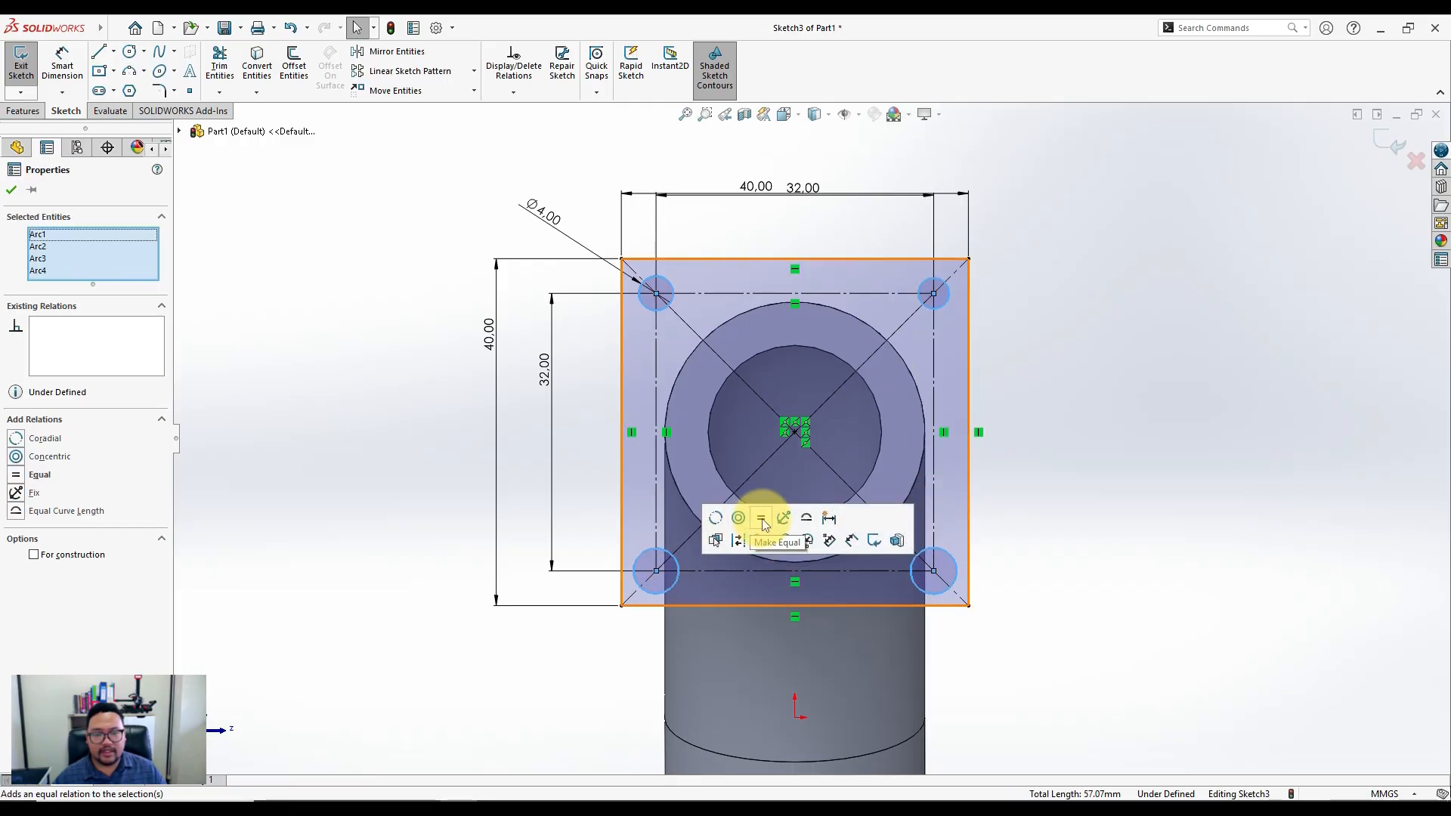
{"action": "left_click", "coordinate": [1103, 427]}
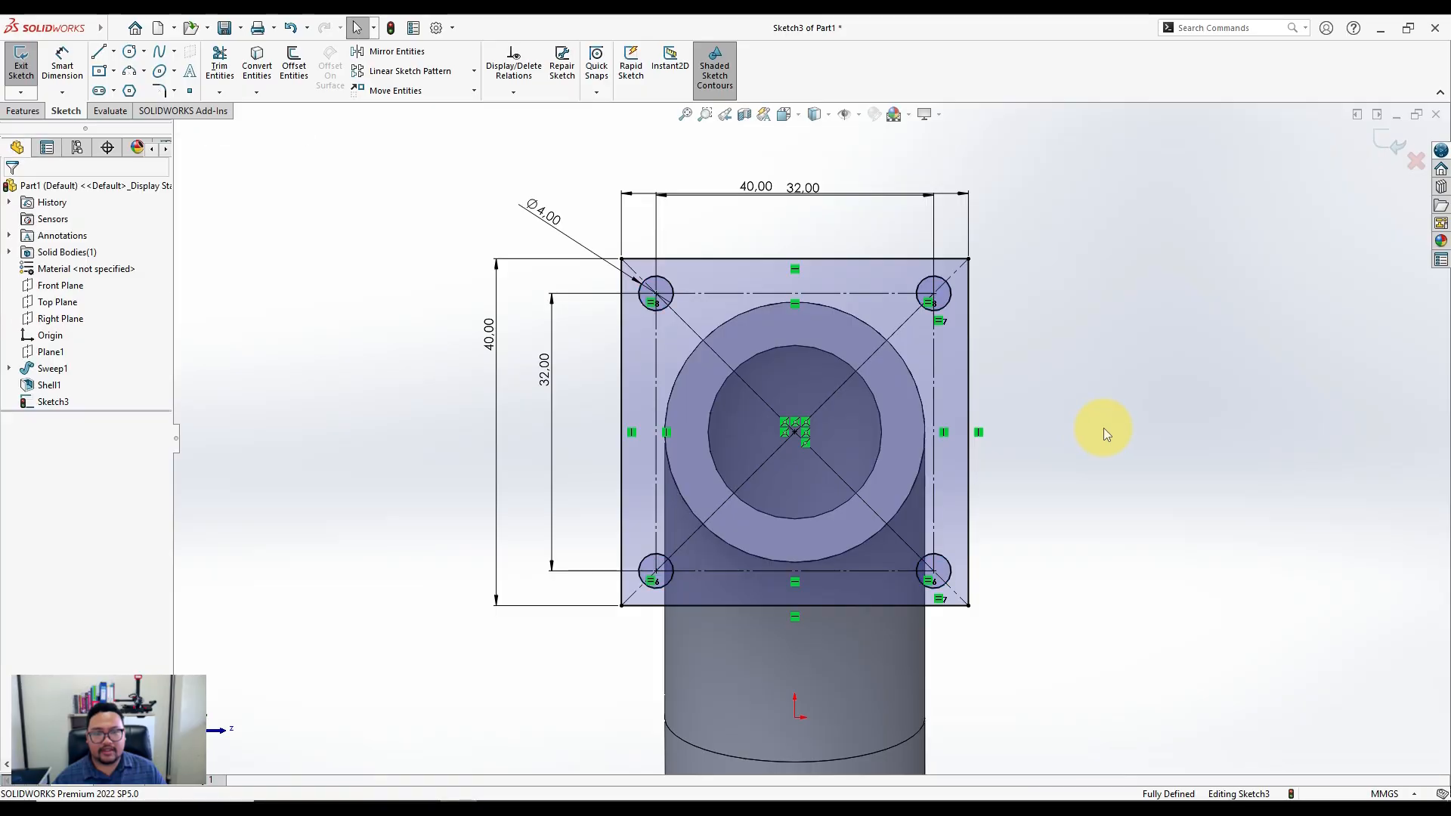
{"action": "left_click", "coordinate": [37, 112]}
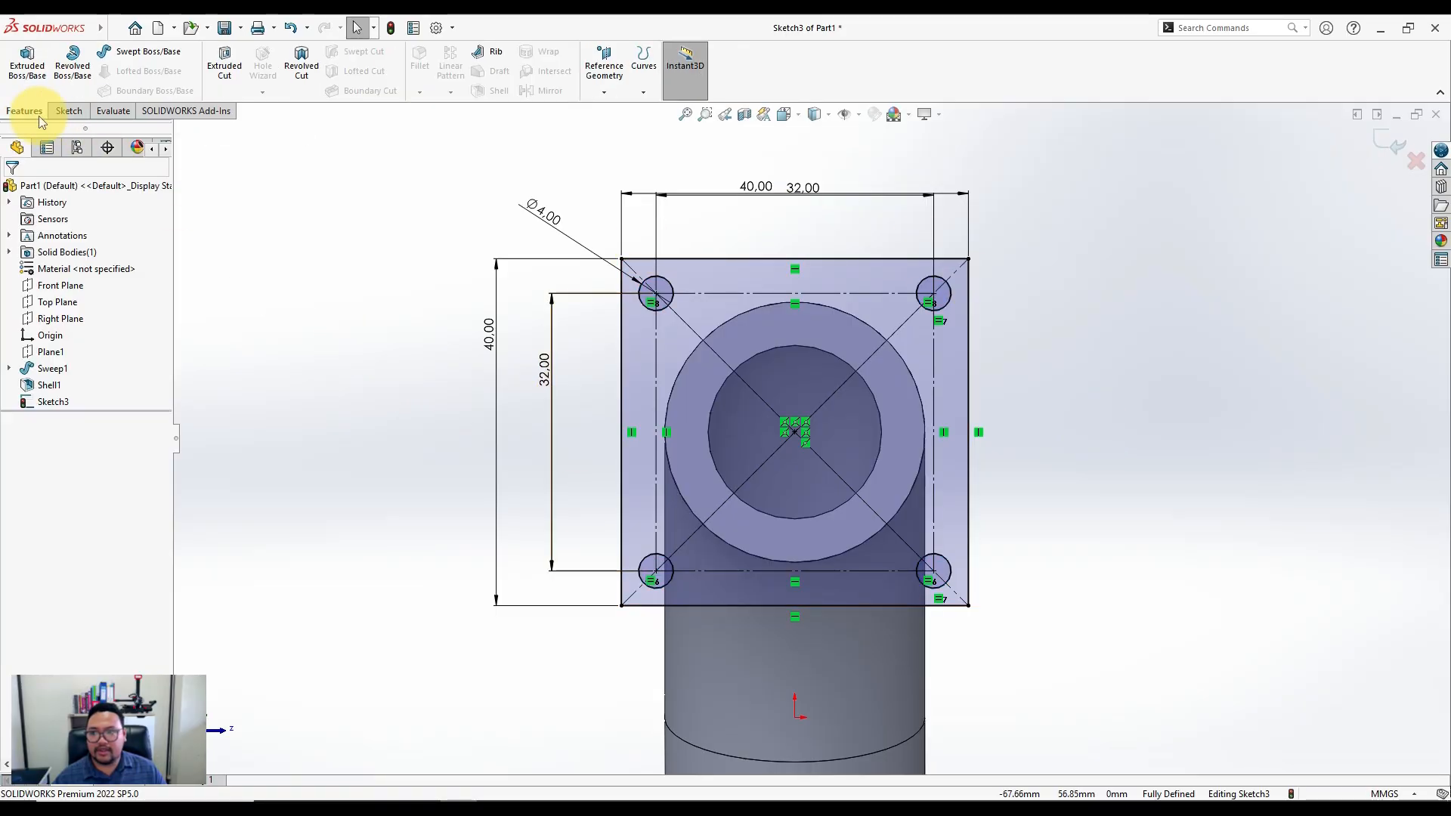
{"action": "scroll", "coordinate": [573, 298], "scroll_direction": "down", "scroll_amount": 2}
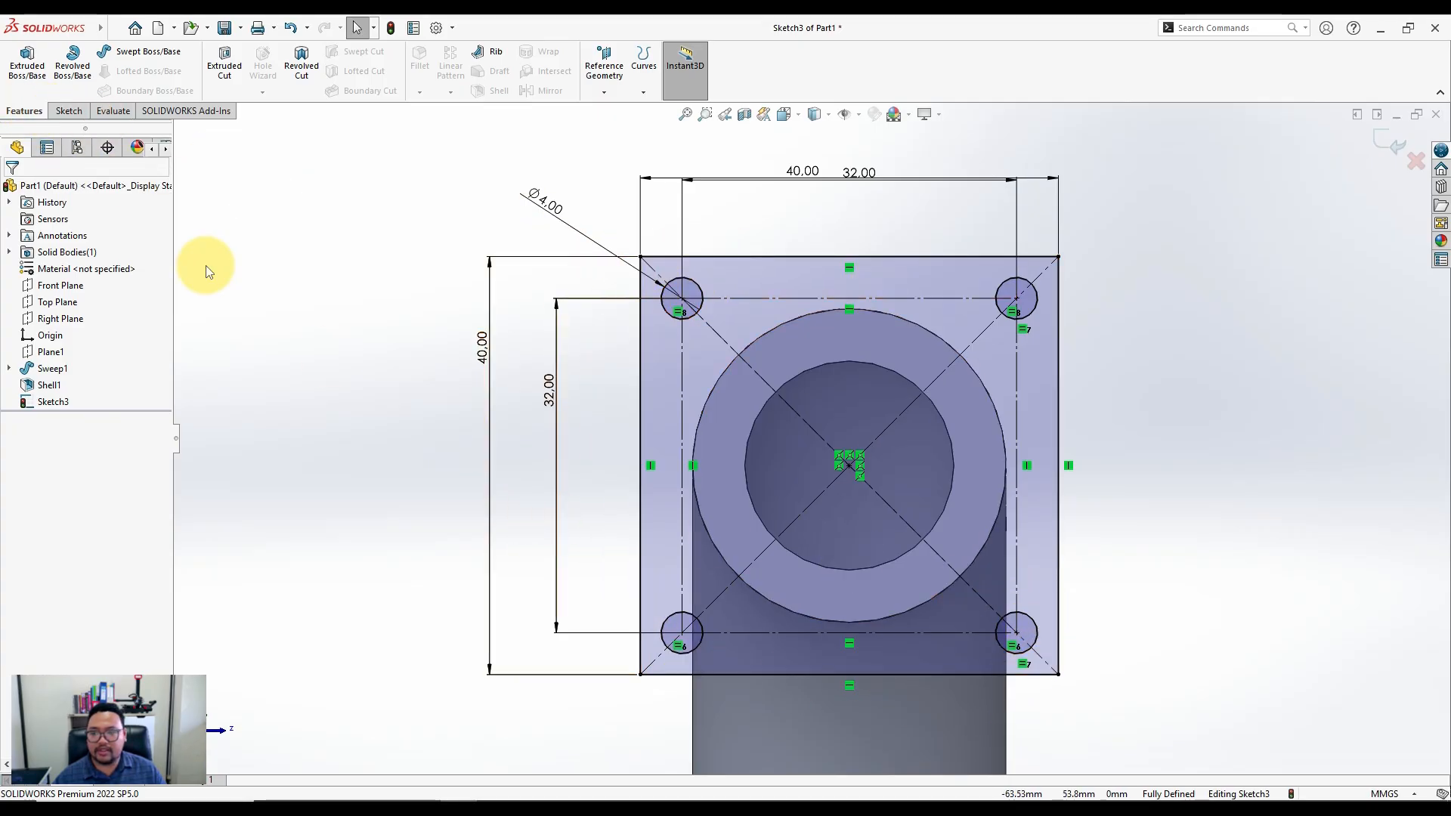
{"action": "left_click", "coordinate": [40, 79]}
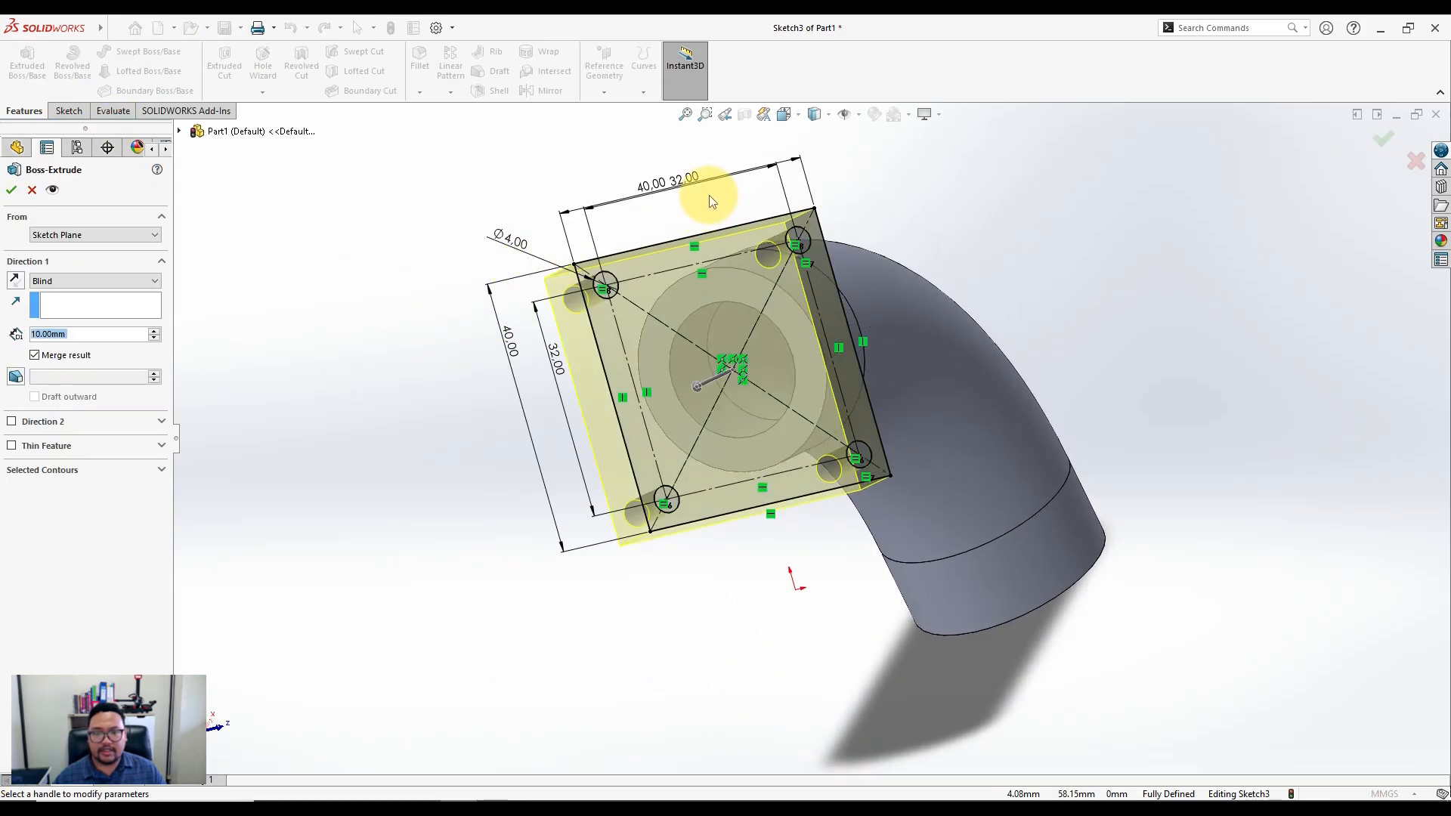
{"action": "scroll", "coordinate": [709, 195], "scroll_direction": "down", "scroll_amount": 2}
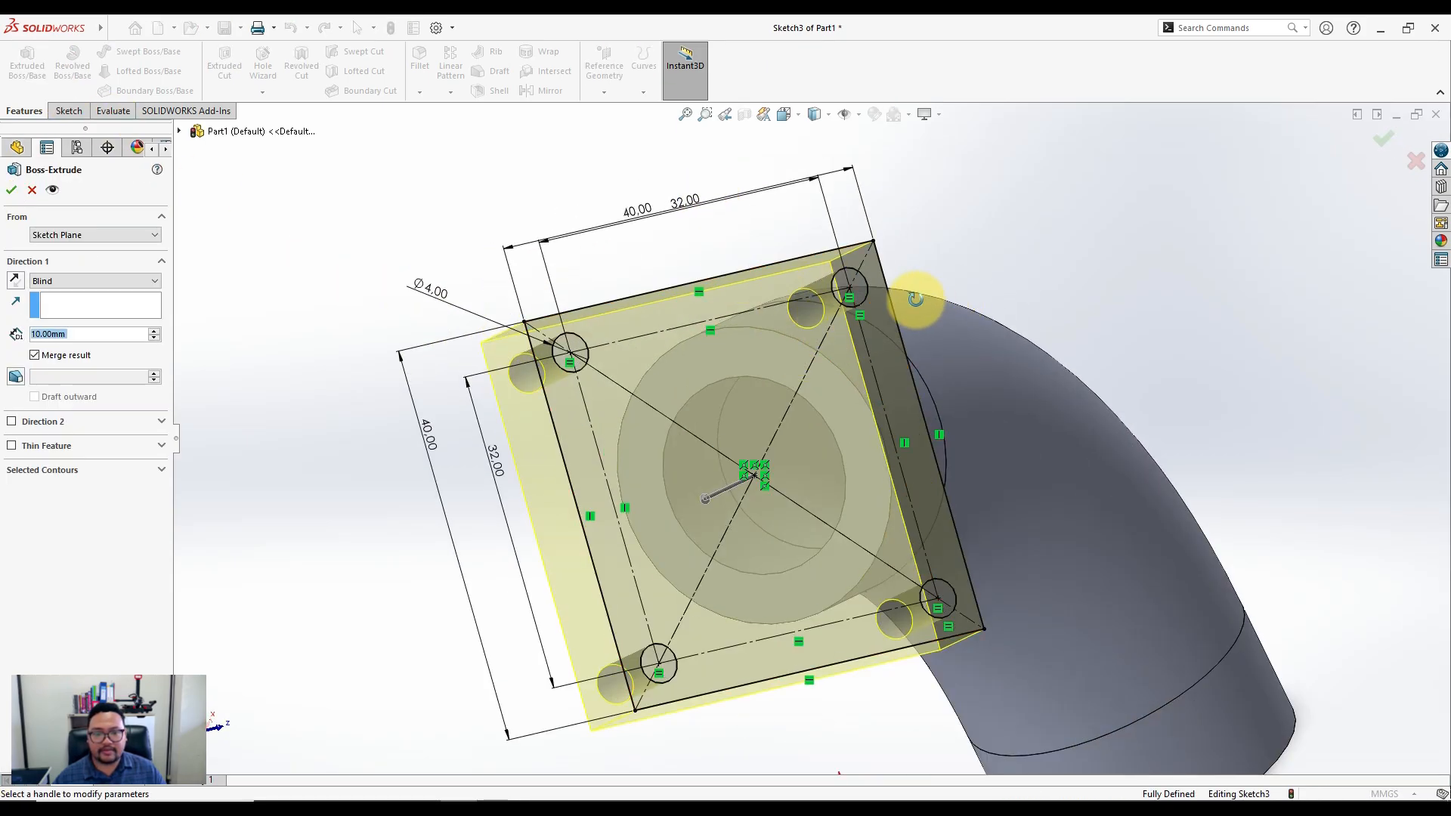
{"action": "mouse_move", "coordinate": [916, 298]}
{"action": "middle_mouse_down"}
{"action": "mouse_move", "coordinate": [849, 317]}
{"action": "mouse_move", "coordinate": [890, 331]}
{"action": "mouse_move", "coordinate": [939, 307]}
{"action": "middle_mouse_up"}
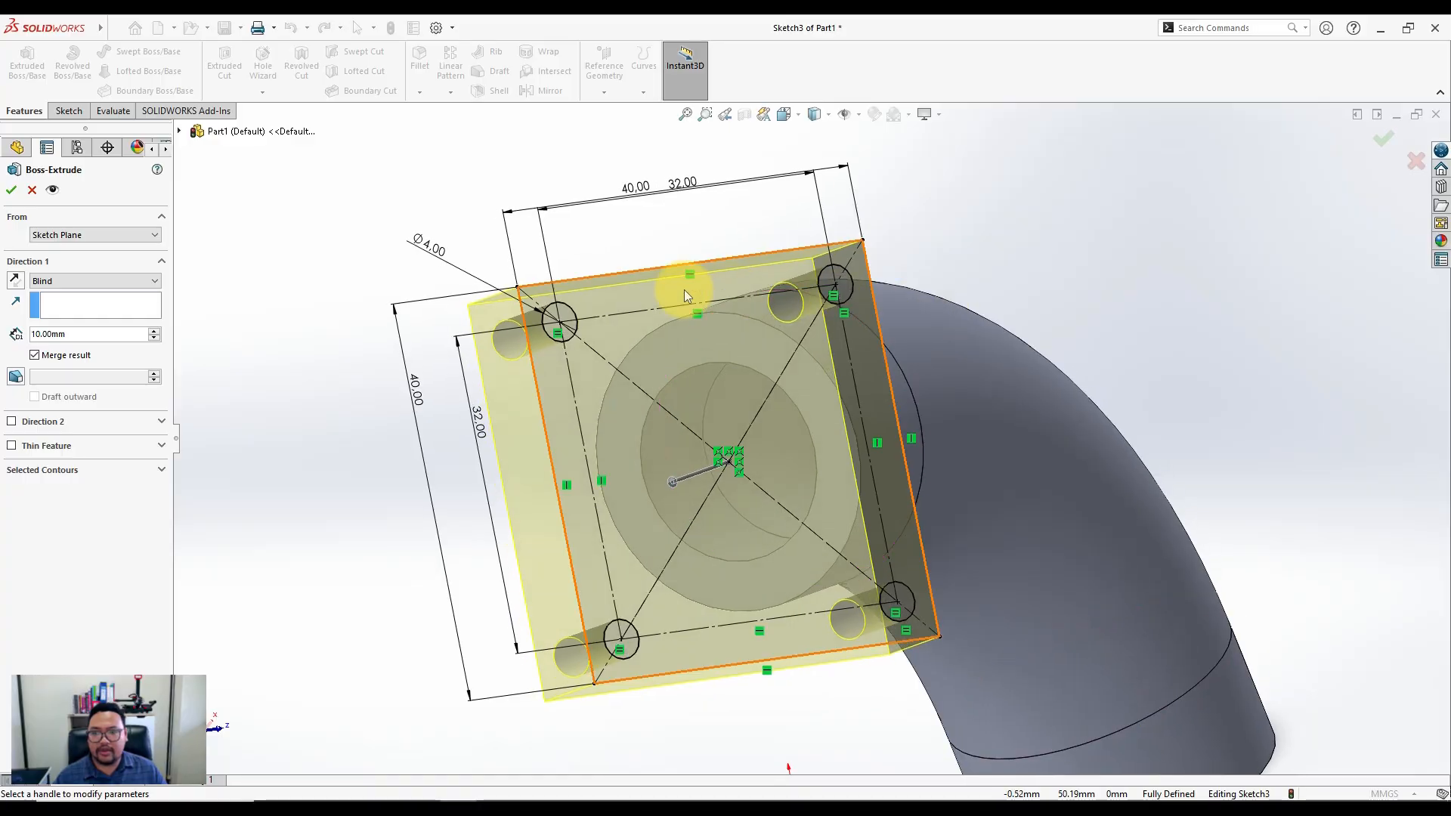
{"action": "key", "text": "Escape"}
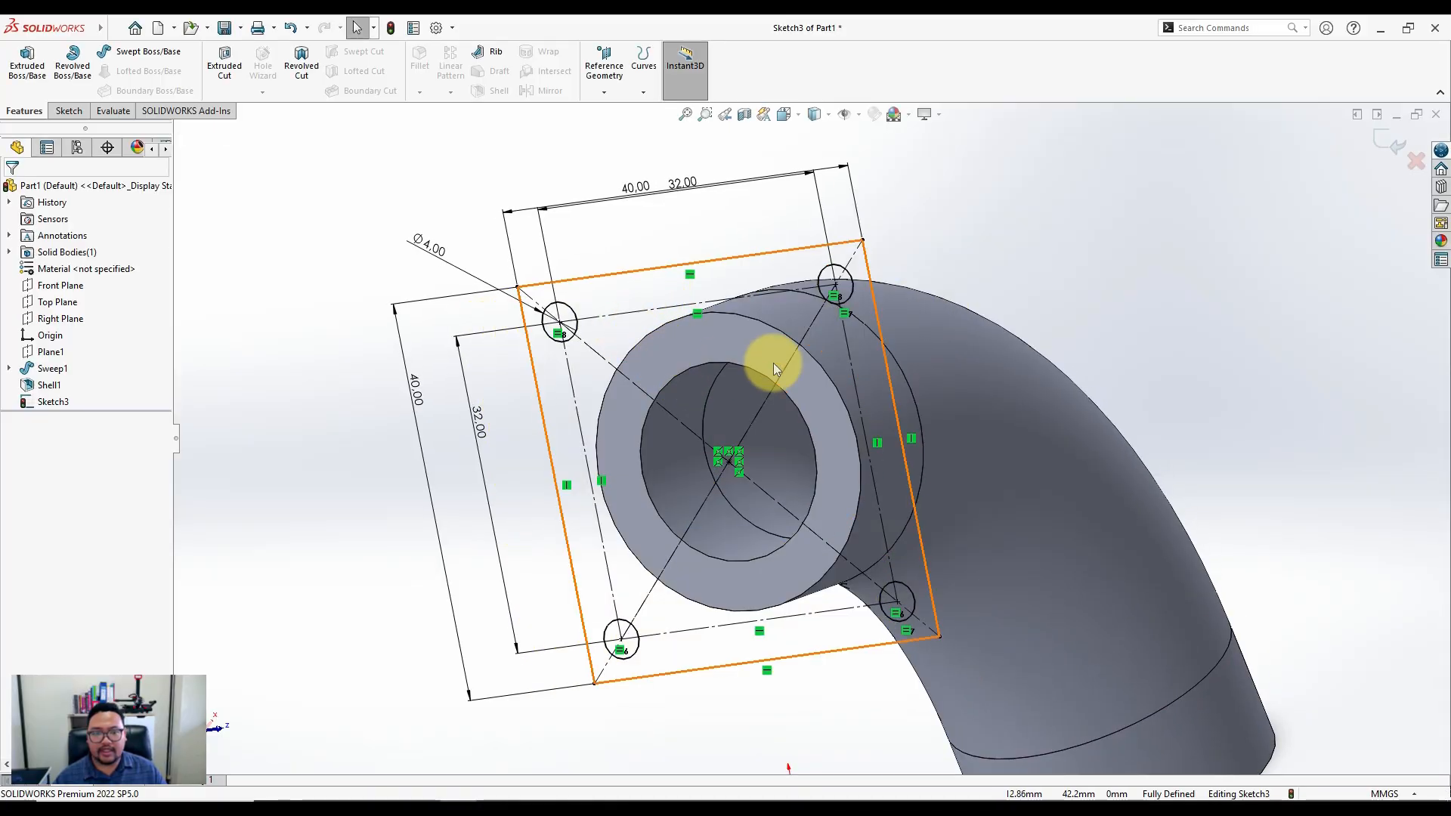
Draw a circle of 10 mm radius centred on the flange square, coincident in size with the pipe's inner opening
{"action": "key", "text": "space"}
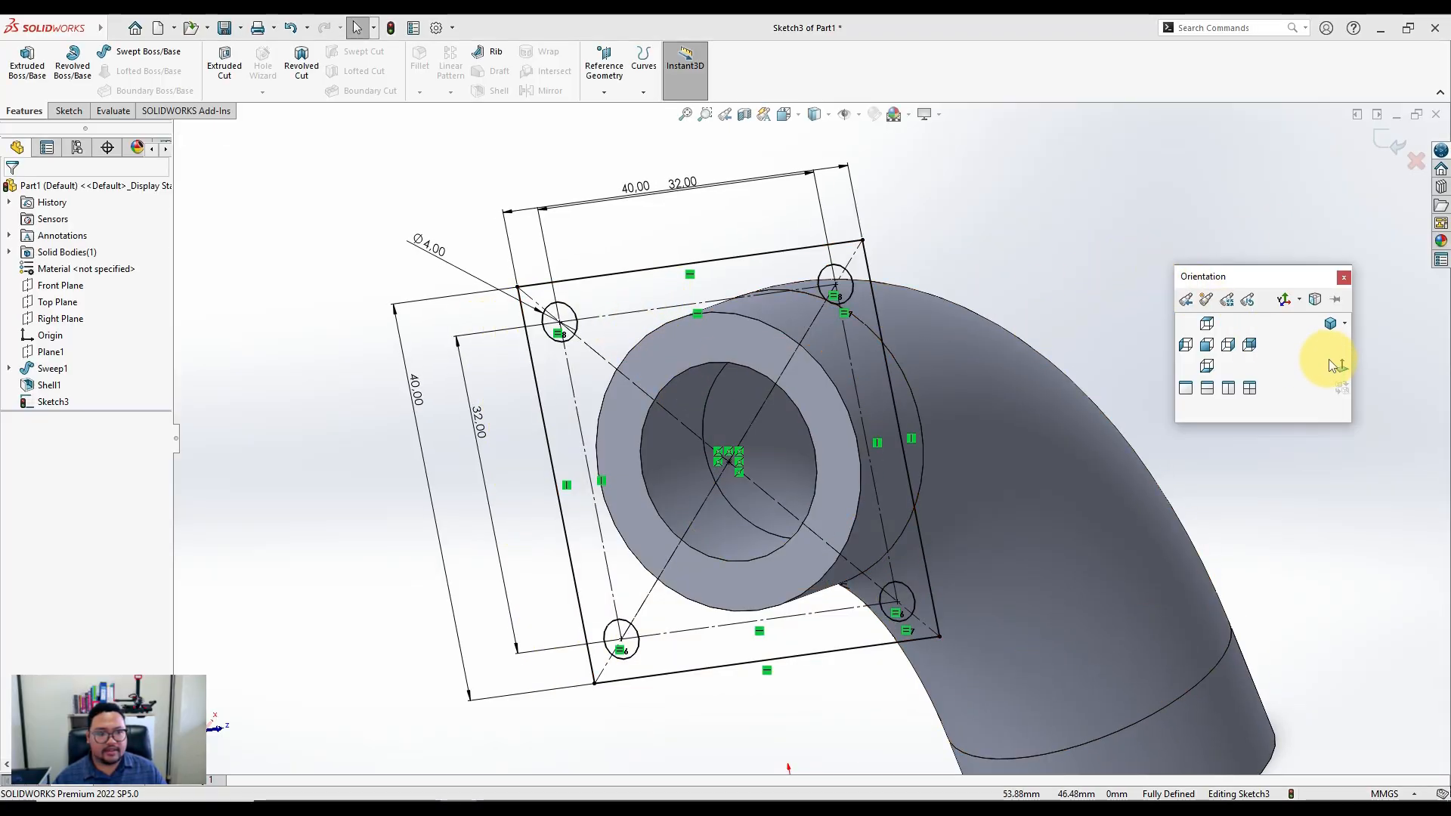
{"action": "left_click", "coordinate": [1339, 366]}
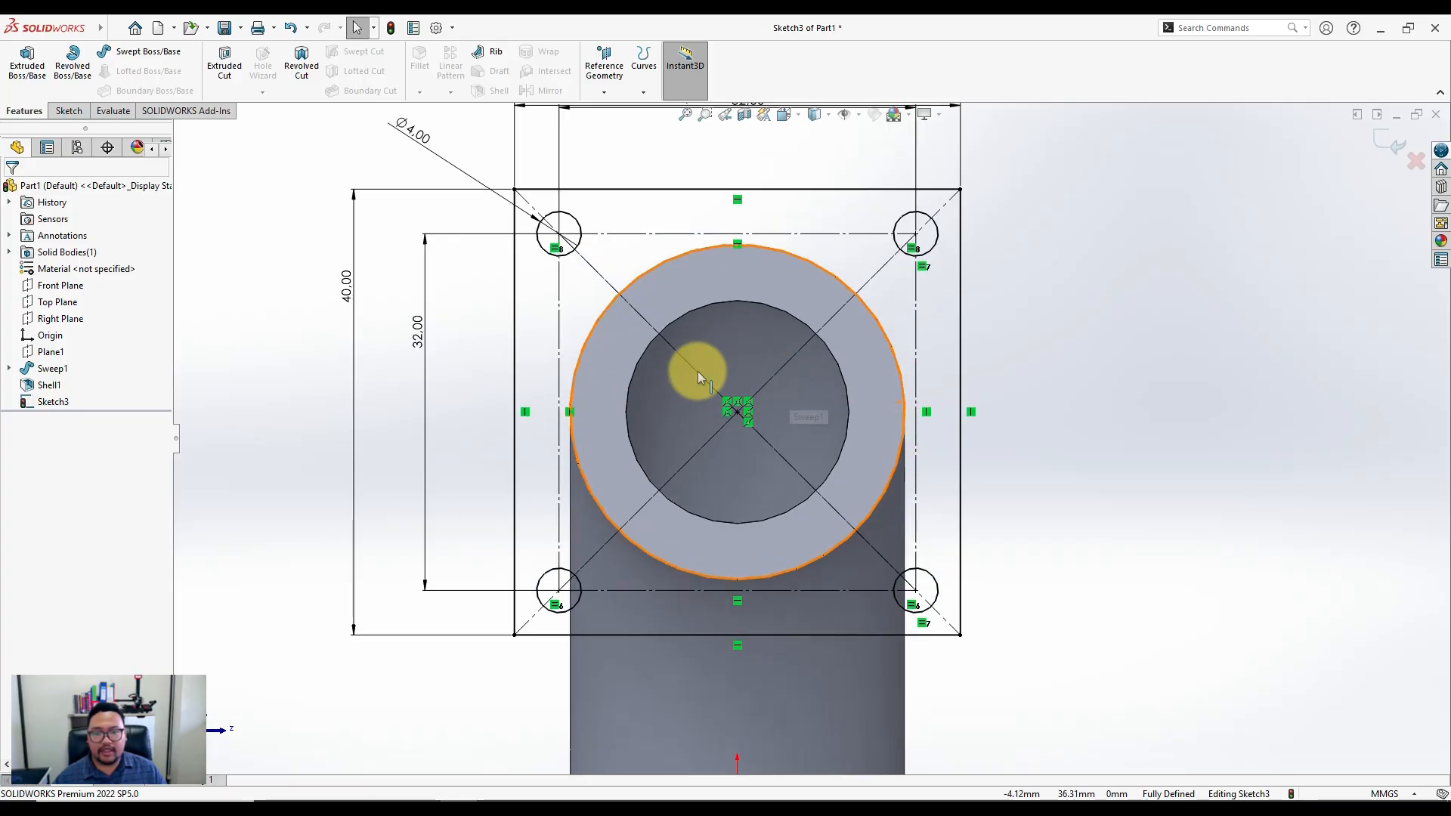
{"action": "left_click", "coordinate": [69, 111]}
{"action": "left_click", "coordinate": [129, 51]}
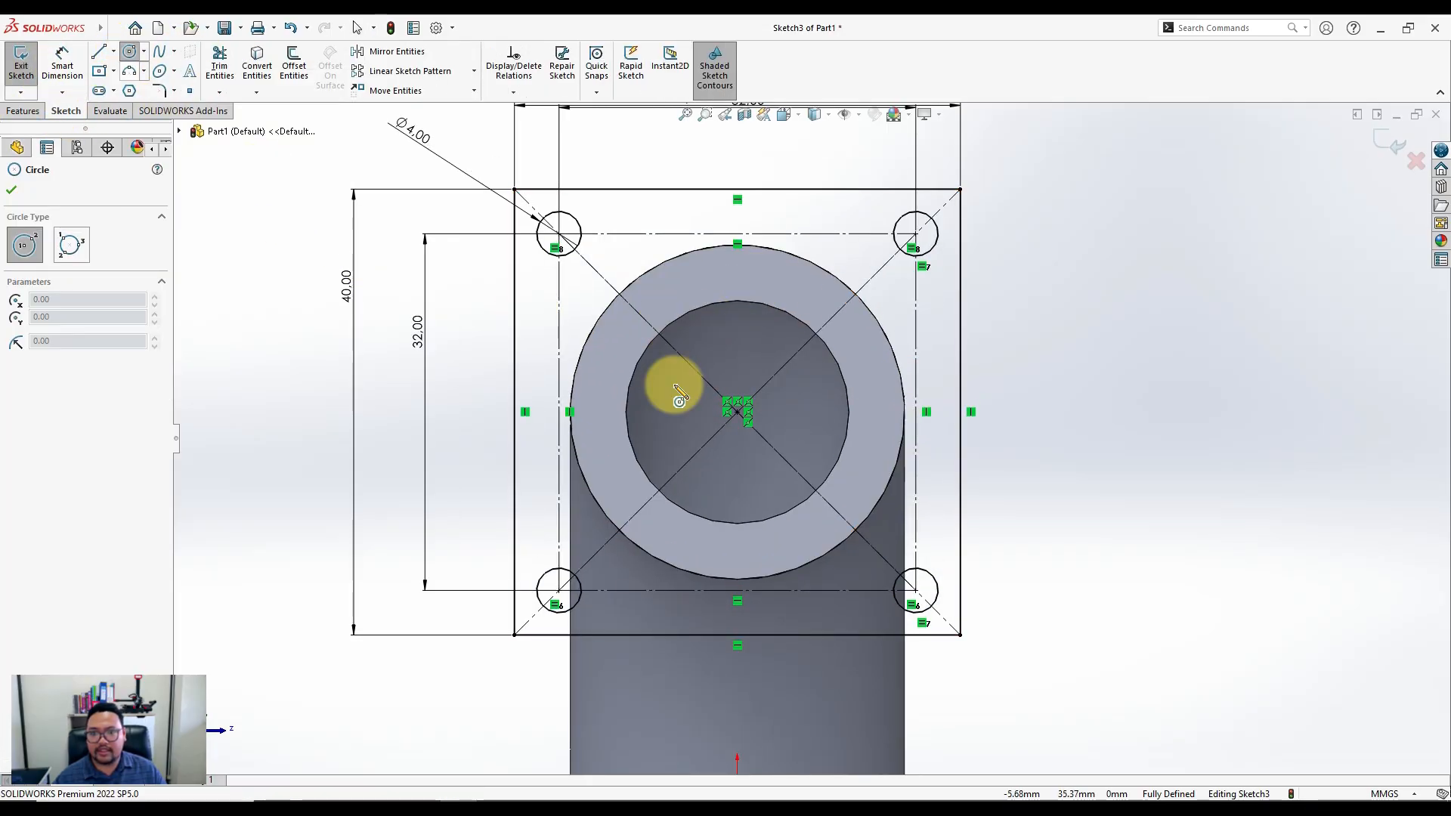
{"action": "left_click", "coordinate": [738, 411]}
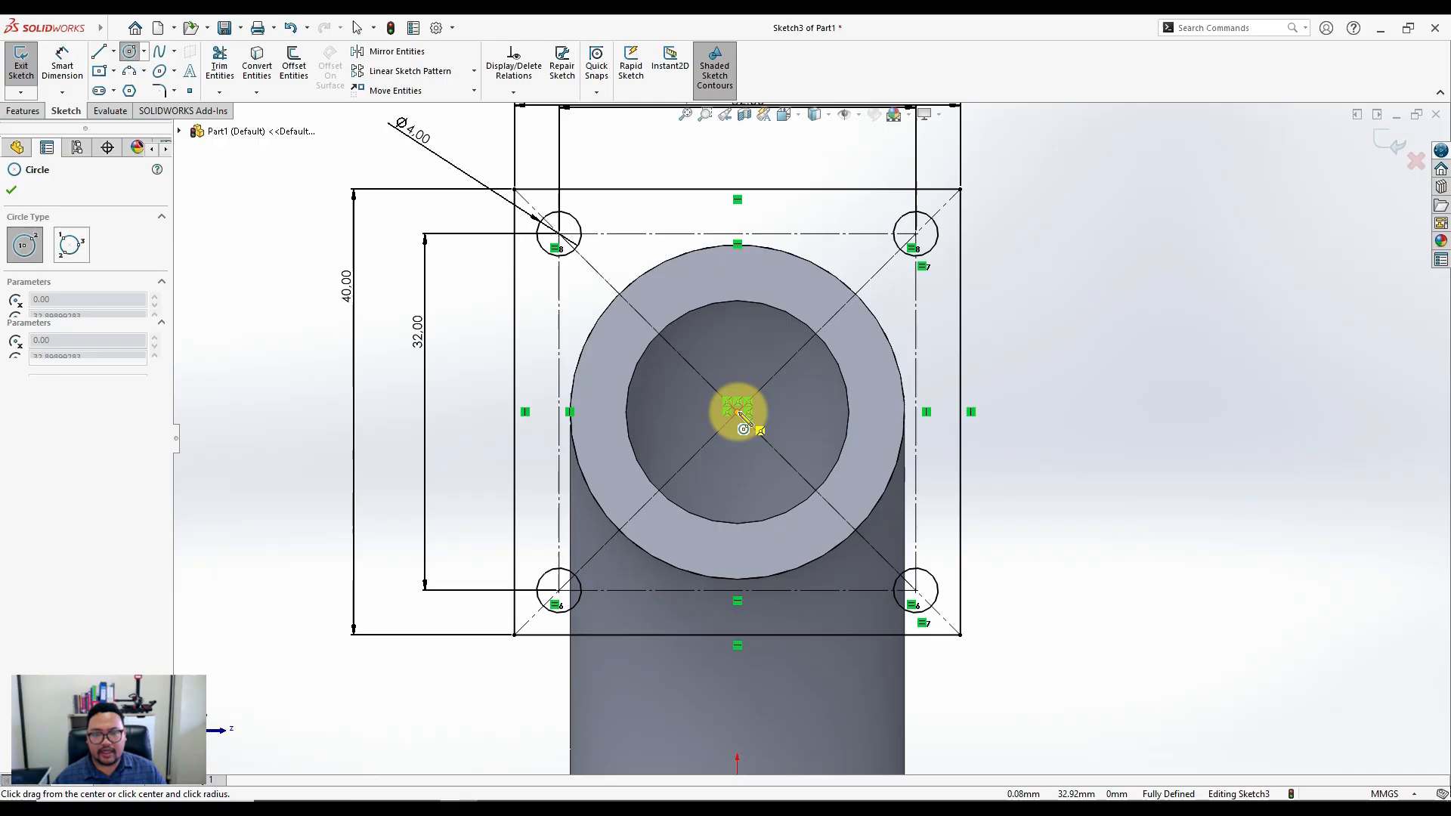
{"action": "left_click", "coordinate": [761, 311]}
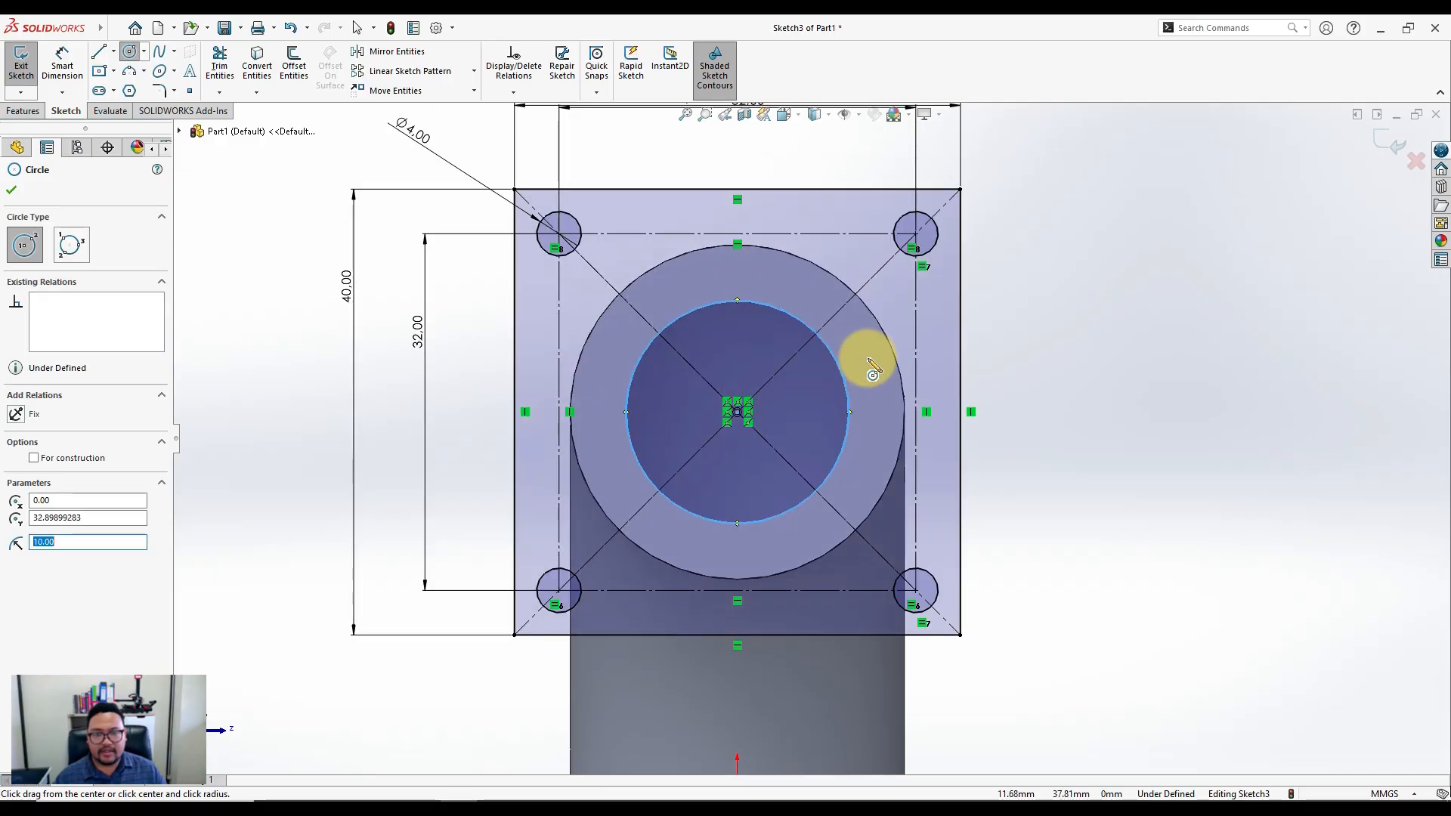
{"action": "key", "text": "Escape"}
Dimension the central bore circle's diameter as 20 mm
{"action": "left_click", "coordinate": [60, 70]}
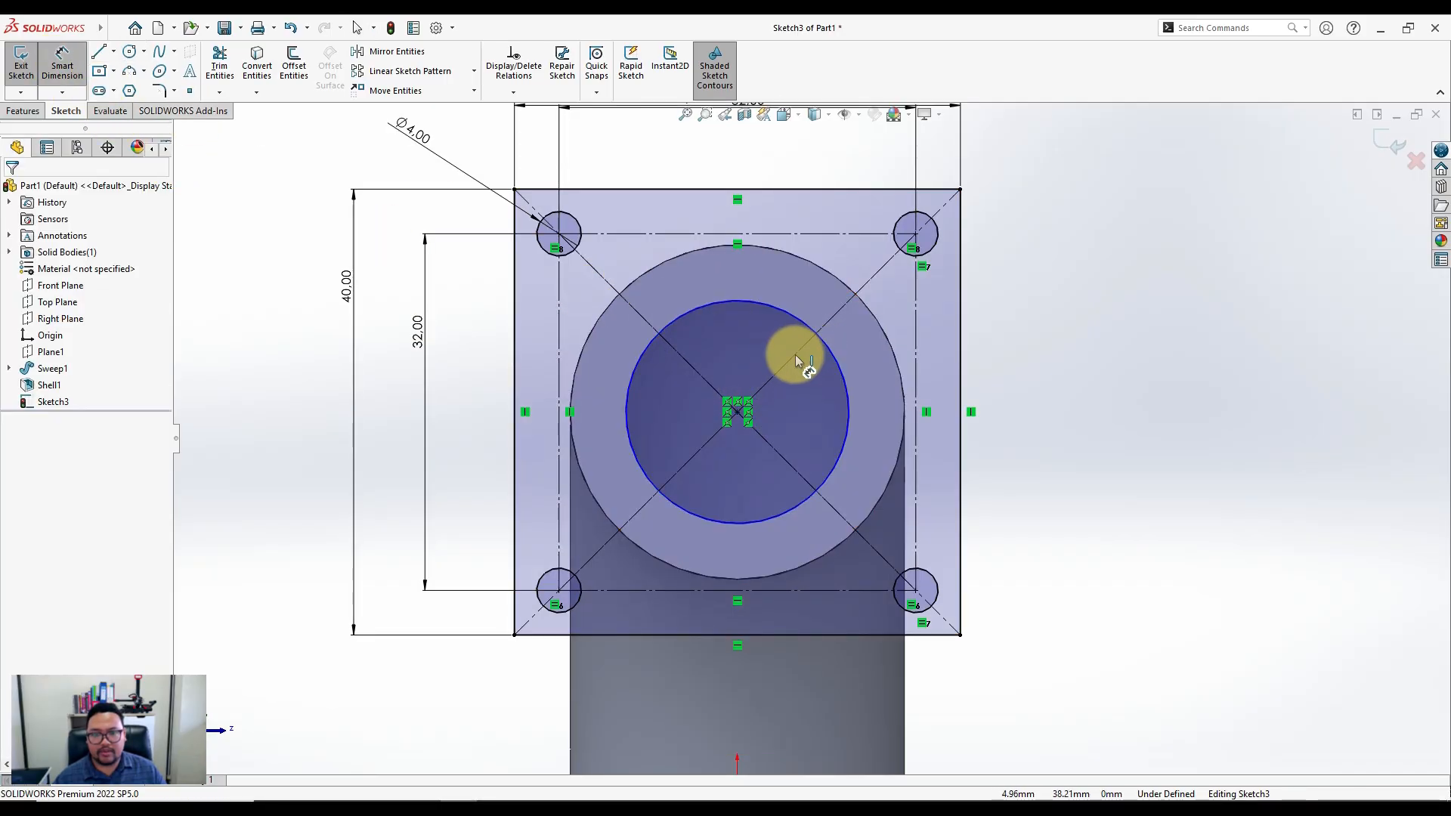
{"action": "left_click", "coordinate": [842, 349]}
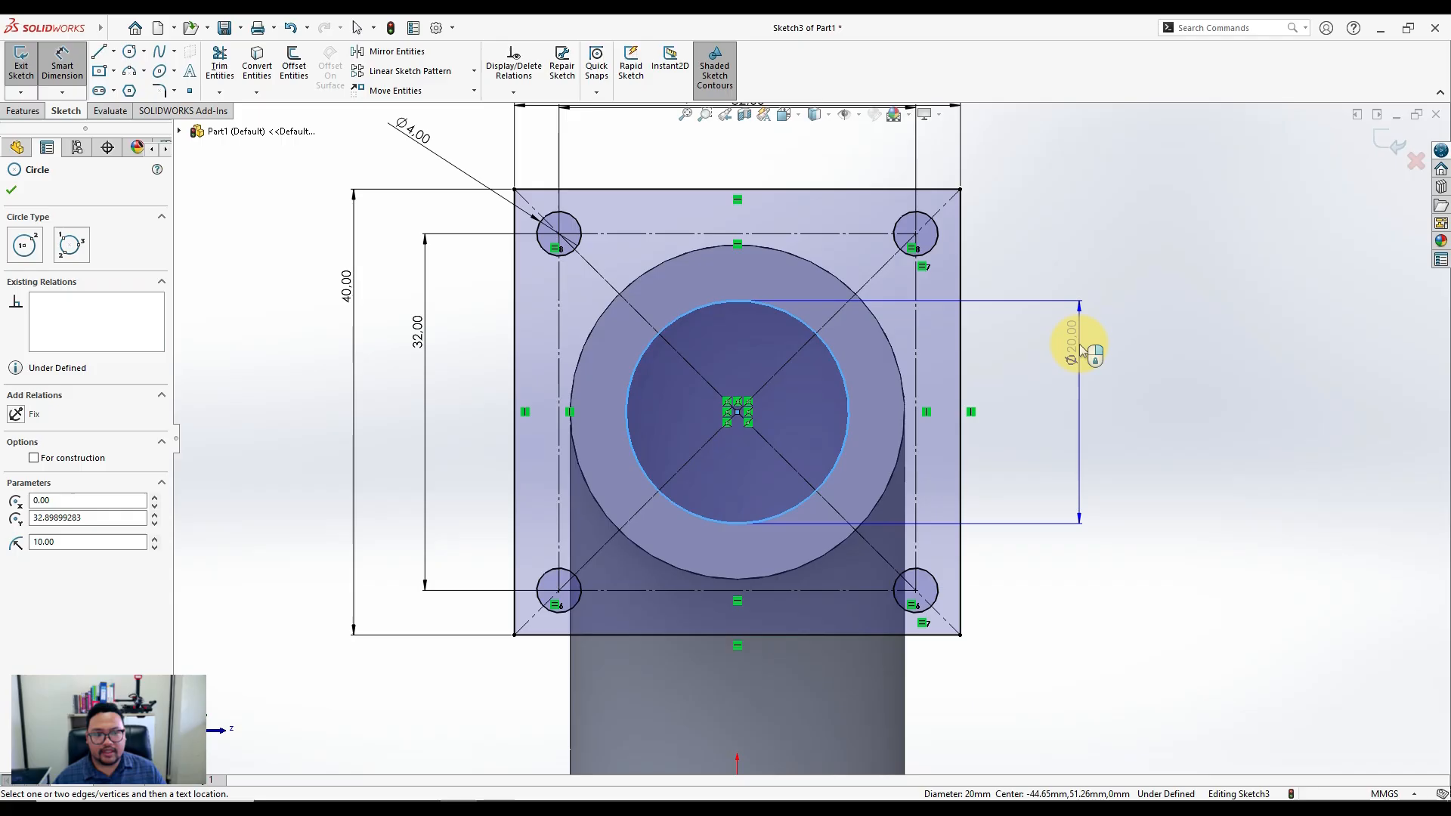
{"action": "left_click", "coordinate": [1101, 440]}
{"action": "key", "text": "Return"}
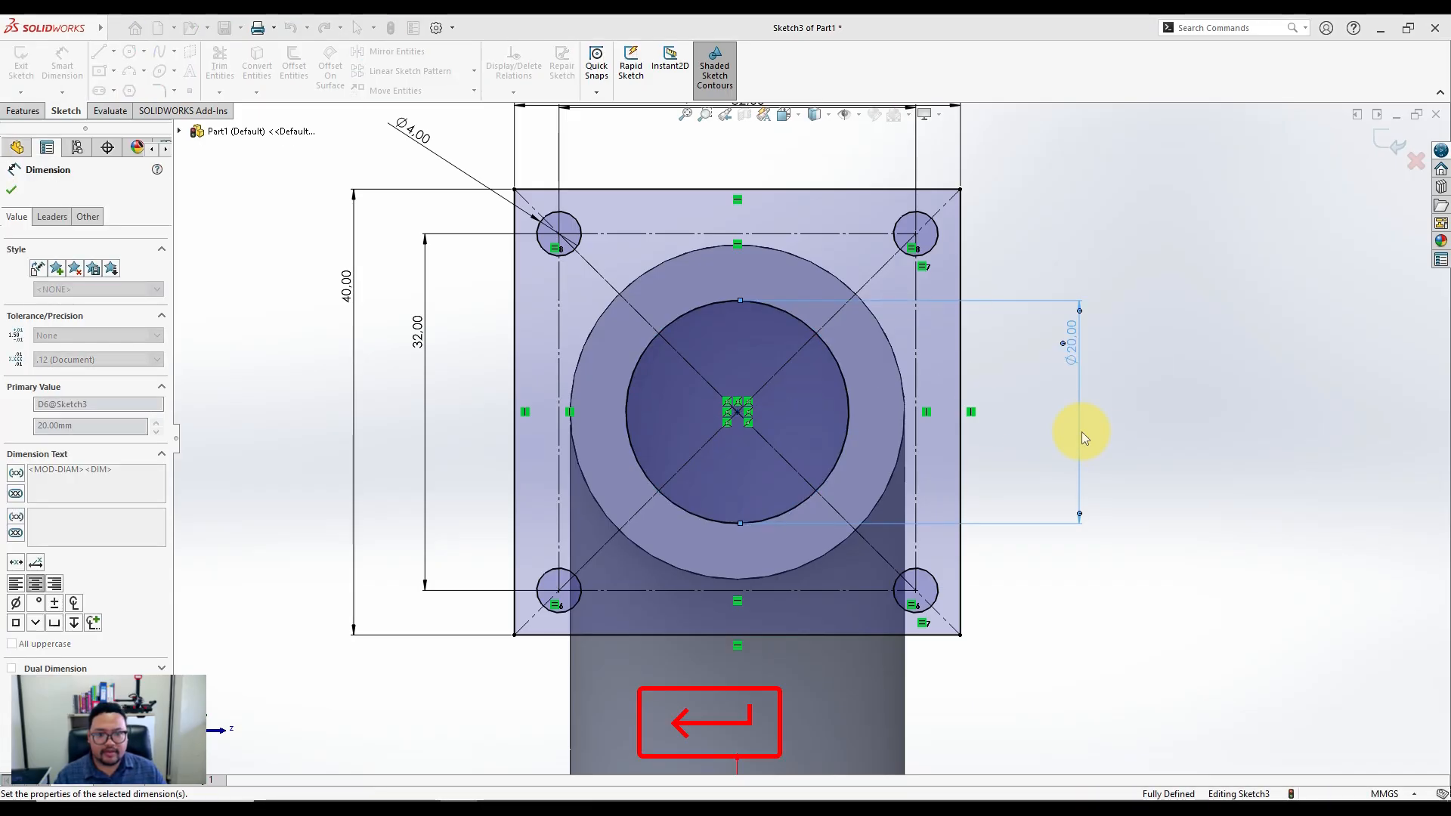
{"action": "key", "text": "Escape"}
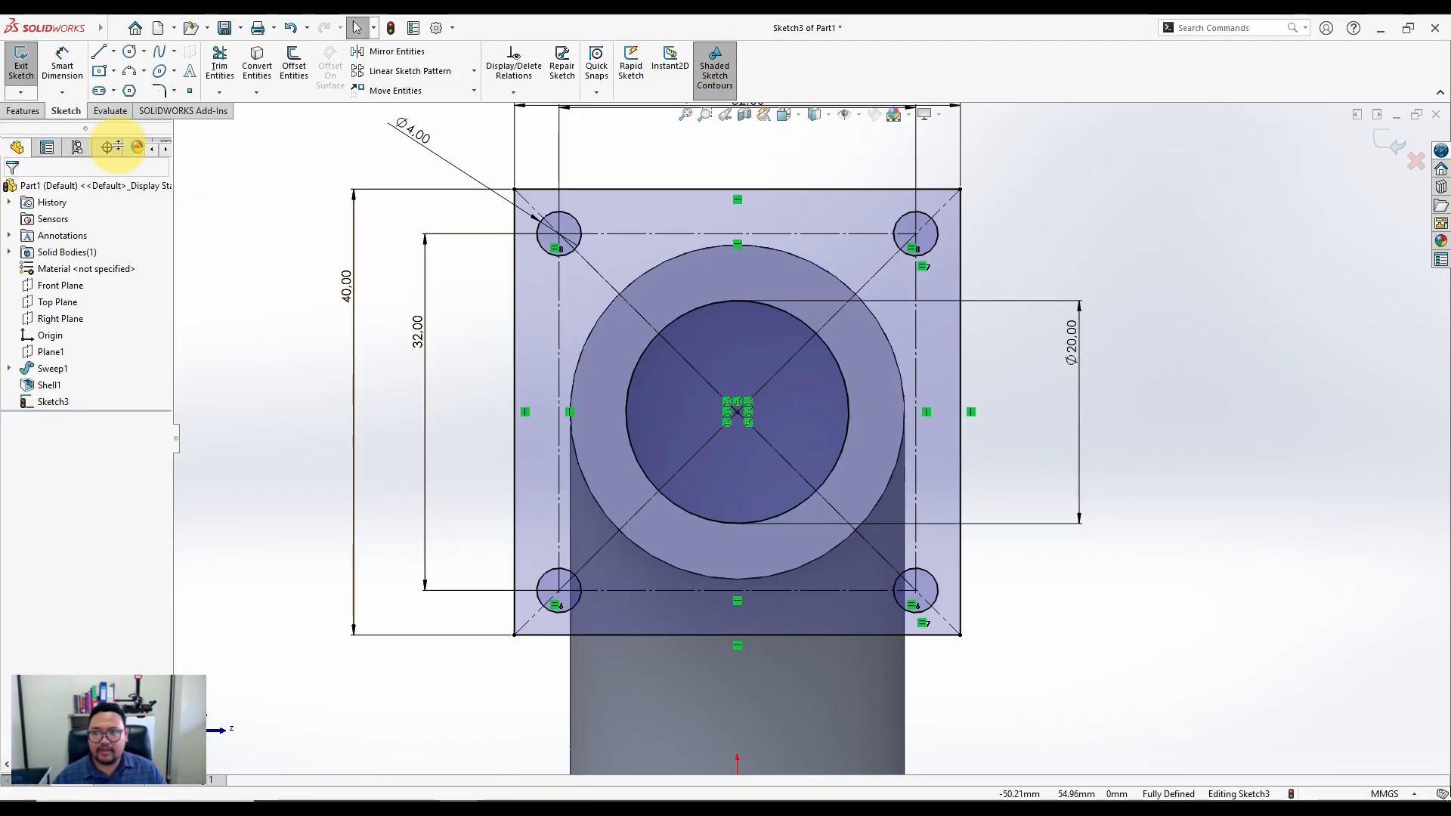
Extrude the flange sketch as a 5 mm blind boss, reversed toward the pipe and merged with it
{"action": "left_click", "coordinate": [22, 110]}
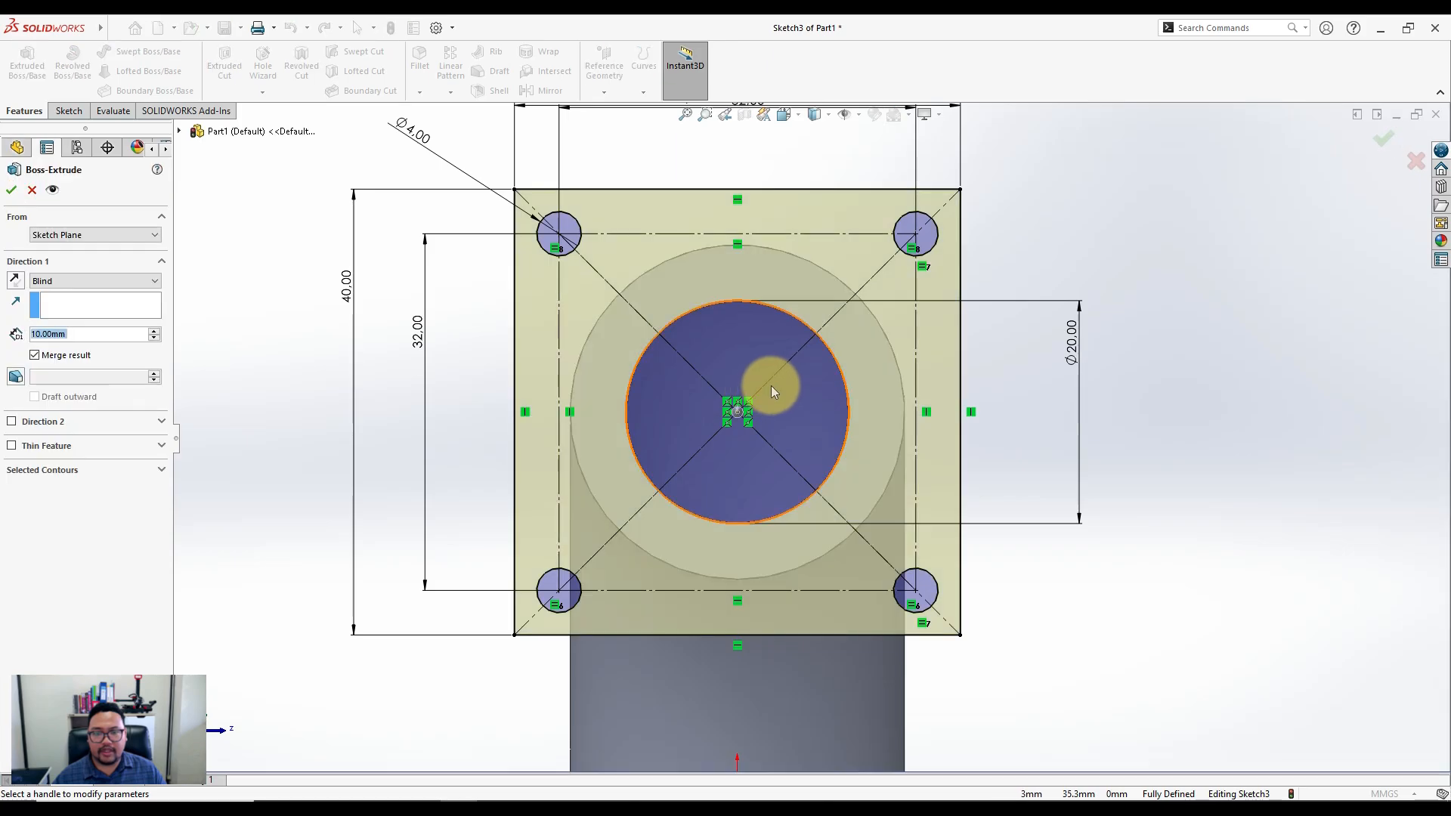
{"action": "middle_click_drag", "start_coordinate": [809, 387], "coordinate": [764, 414]}
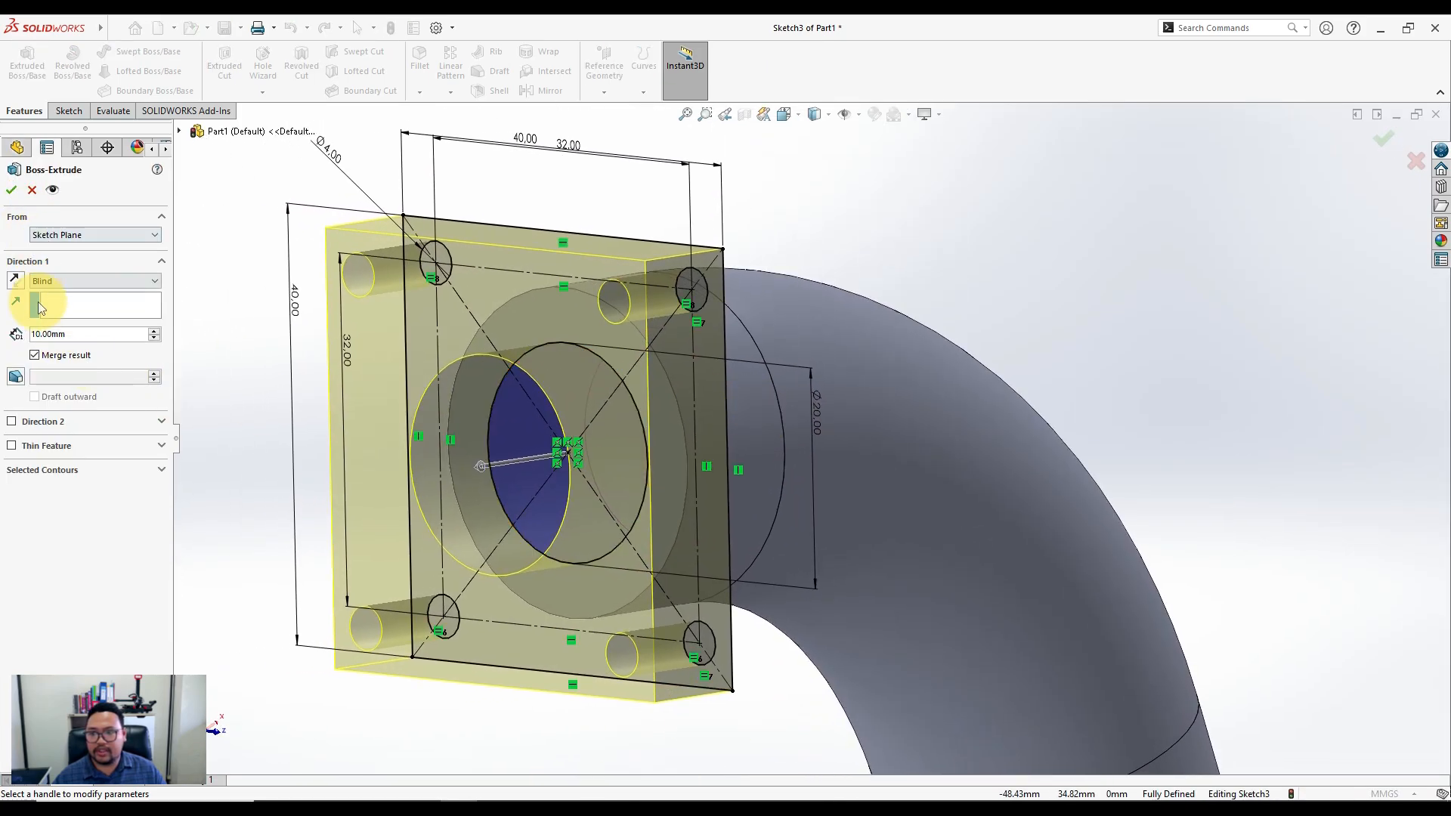
{"action": "left_click", "coordinate": [15, 281]}
{"action": "middle_click_drag", "start_coordinate": [486, 434], "coordinate": [528, 465]}
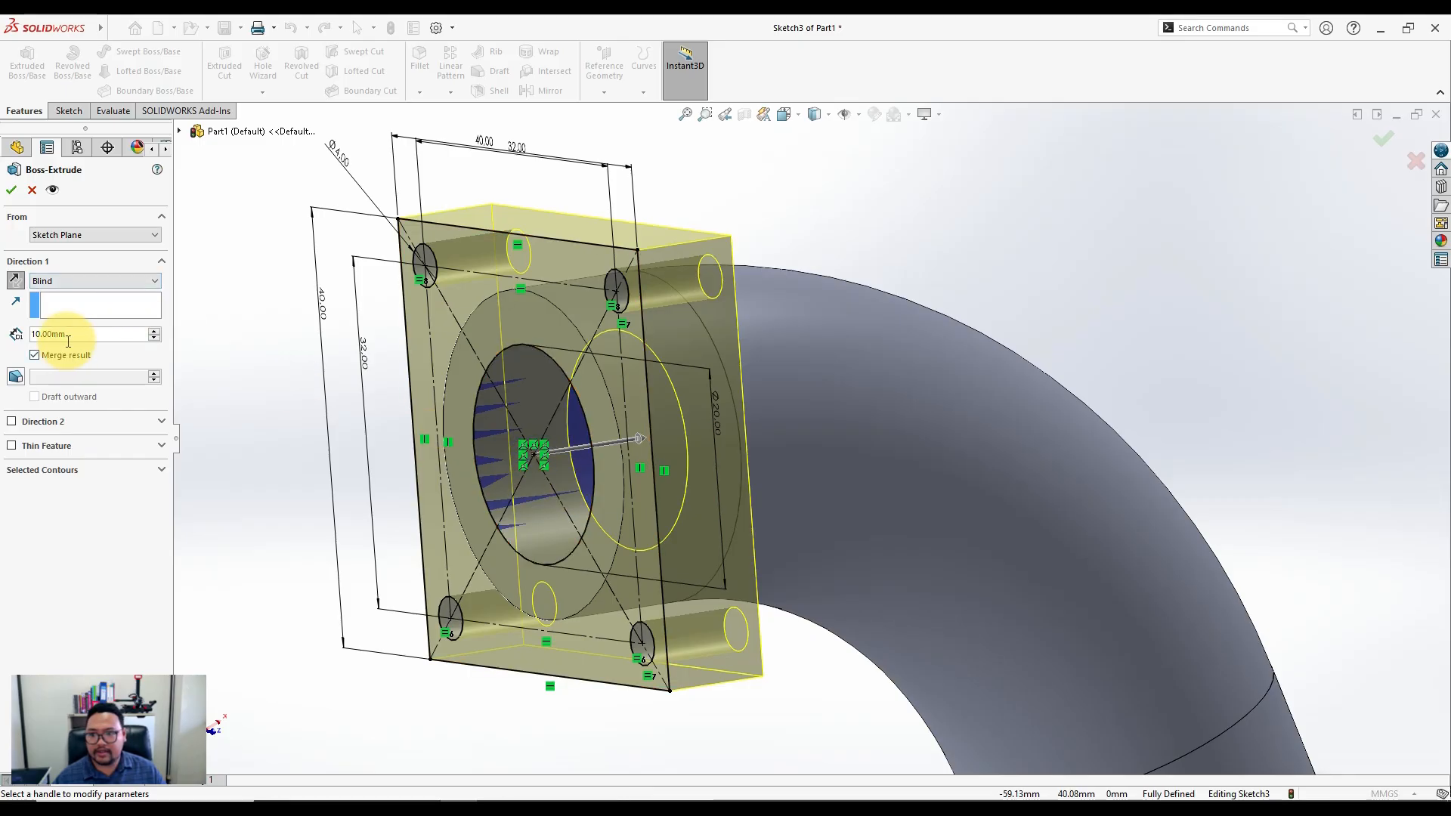
{"action": "type", "text": "5"}
{"action": "key", "text": "Return"}
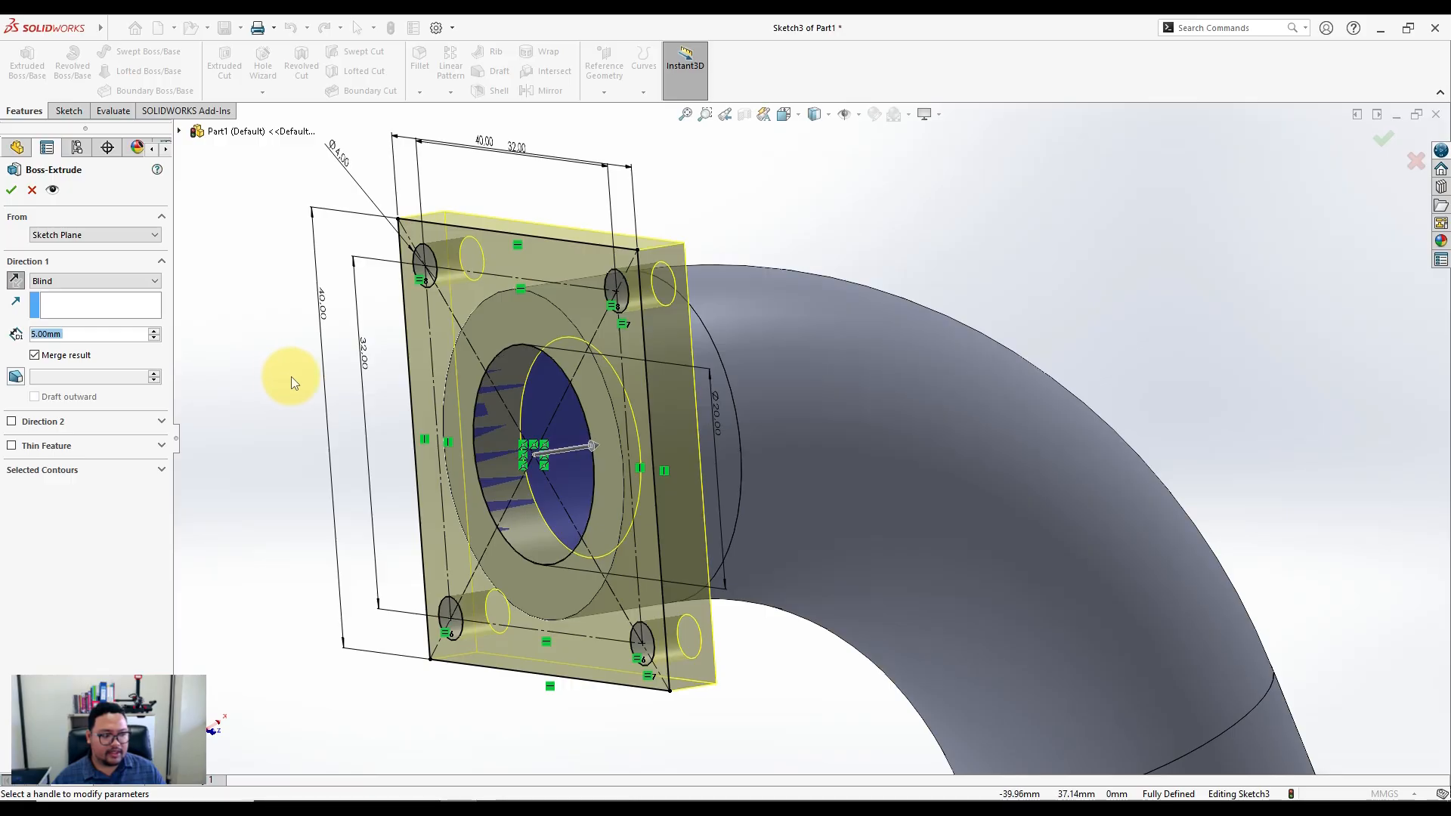
{"action": "left_click", "coordinate": [12, 192]}
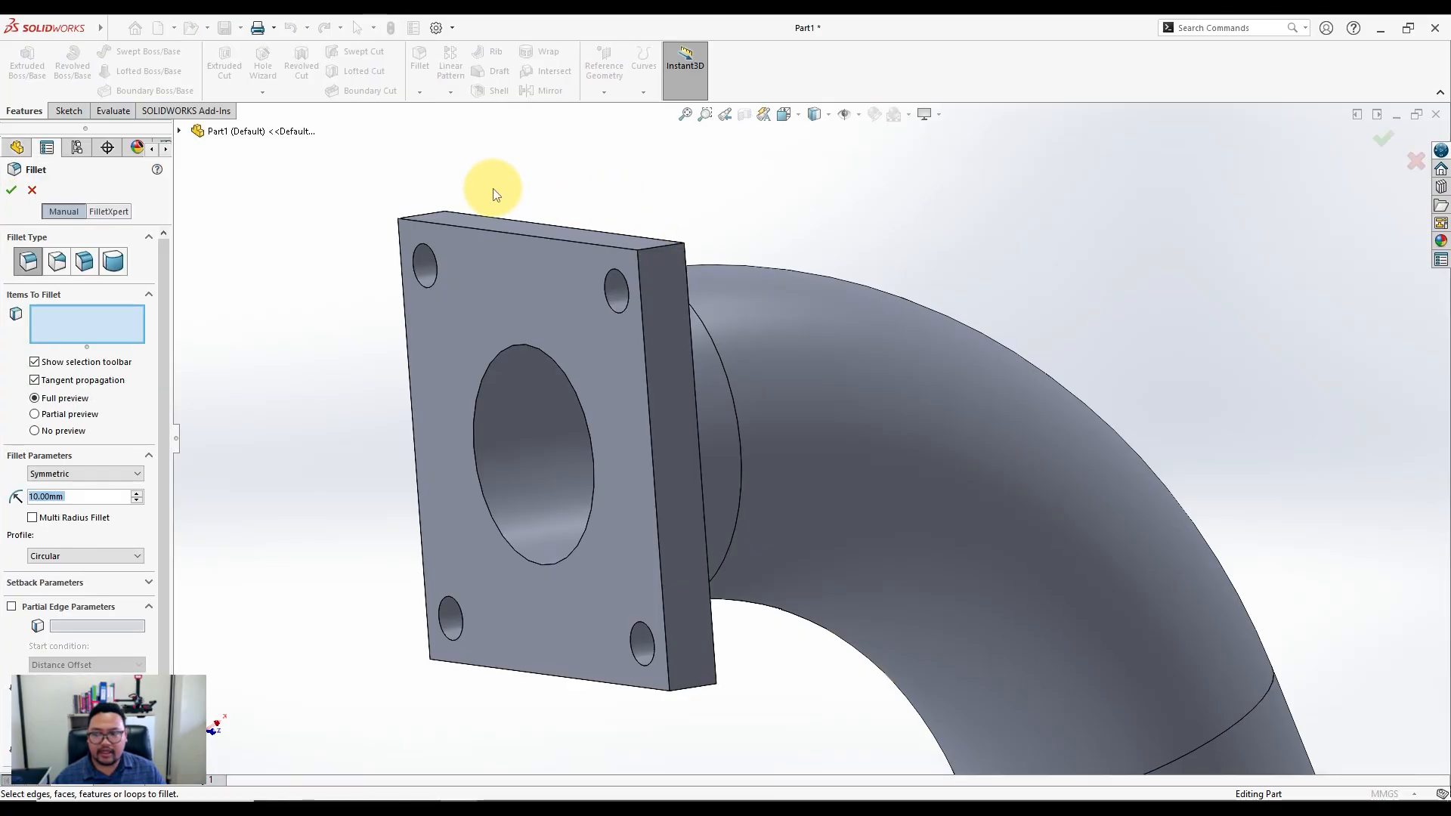
Fillet the flange's four short outer corner edges with a 4 mm radius
{"action": "type", "text": "4"}
{"action": "key", "text": "Return"}
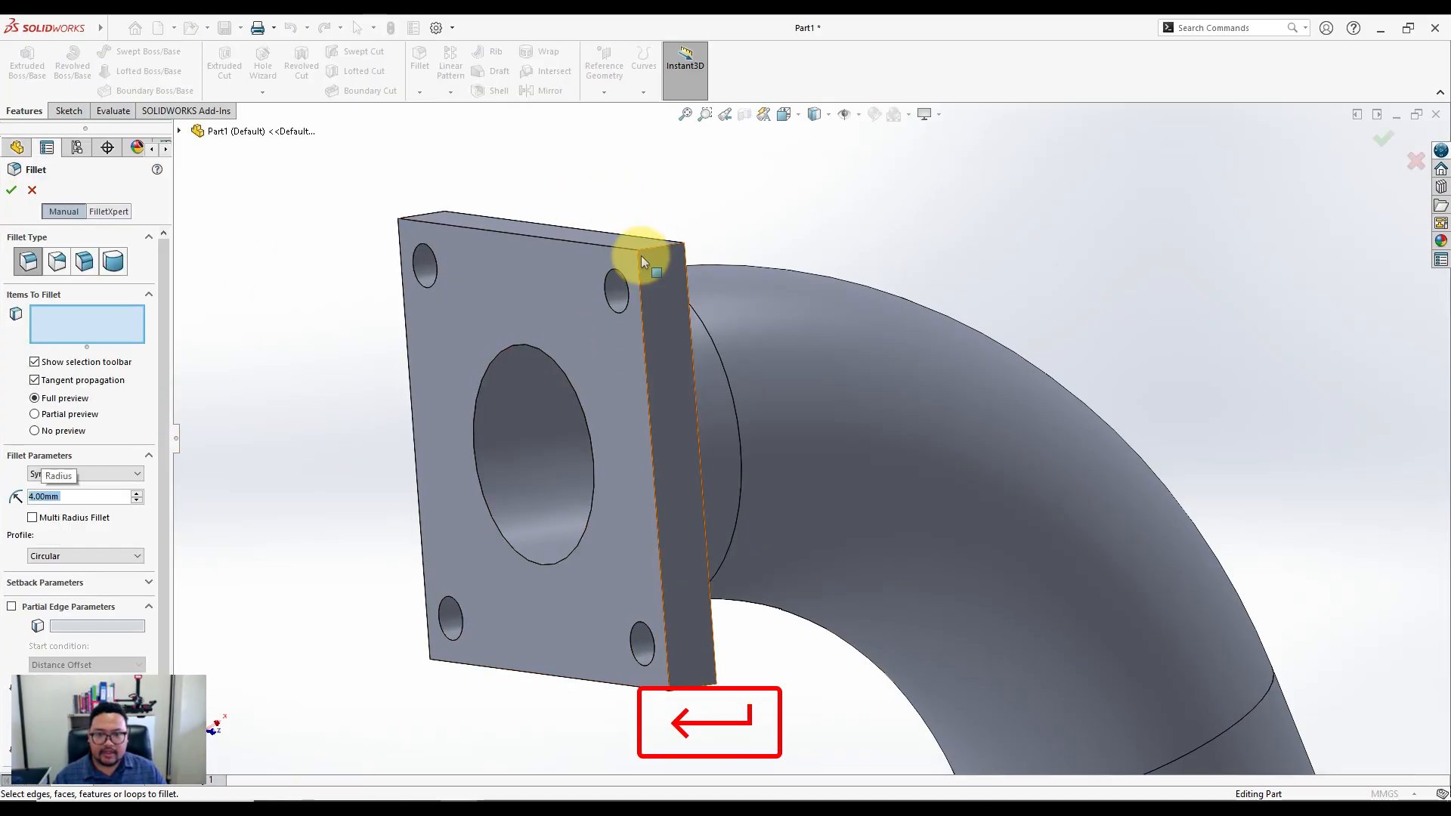
{"action": "left_click", "coordinate": [656, 259]}
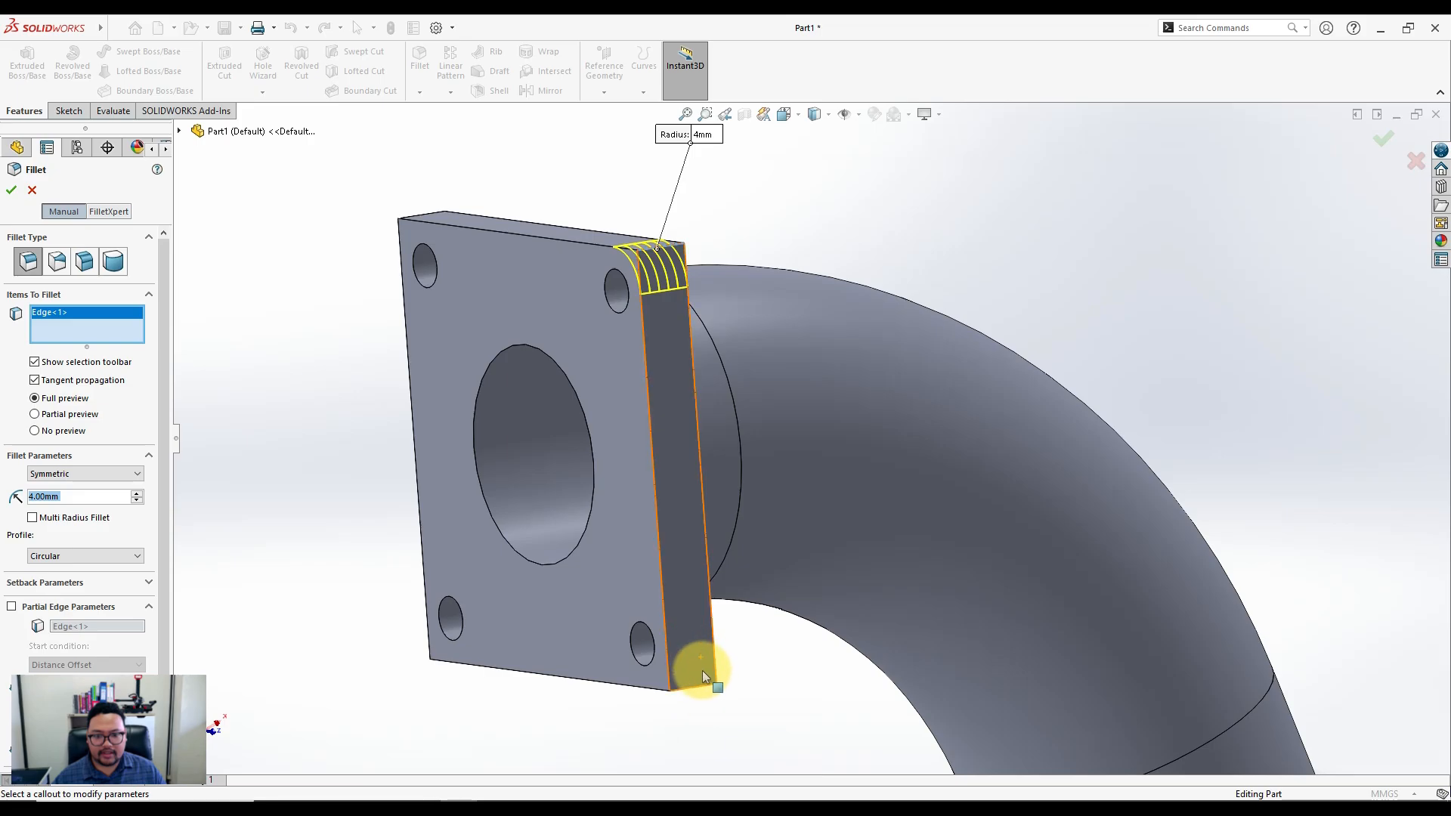
{"action": "left_click", "coordinate": [696, 686]}
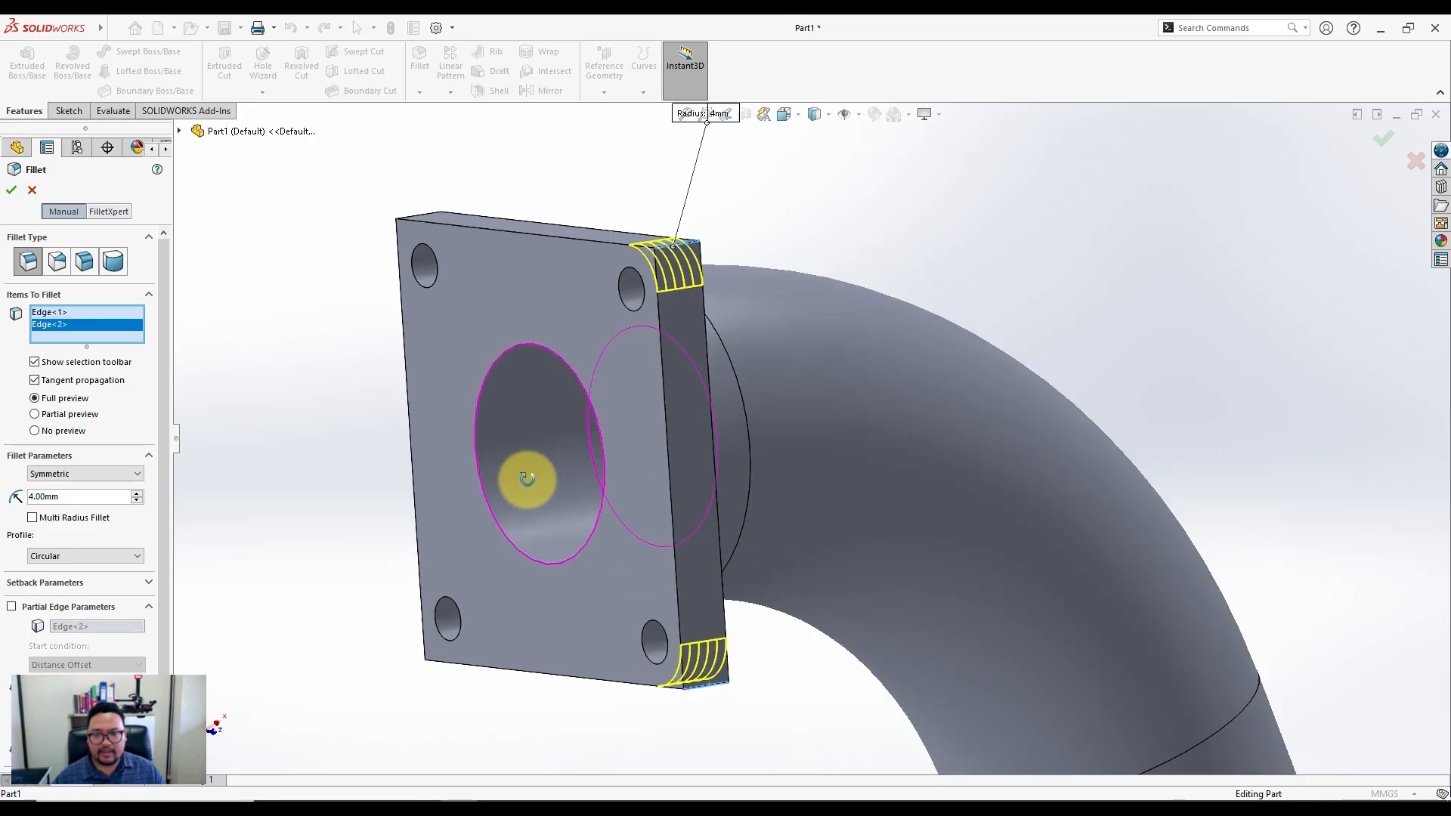
{"action": "middle_click_drag", "start_coordinate": [524, 476], "coordinate": [544, 282]}
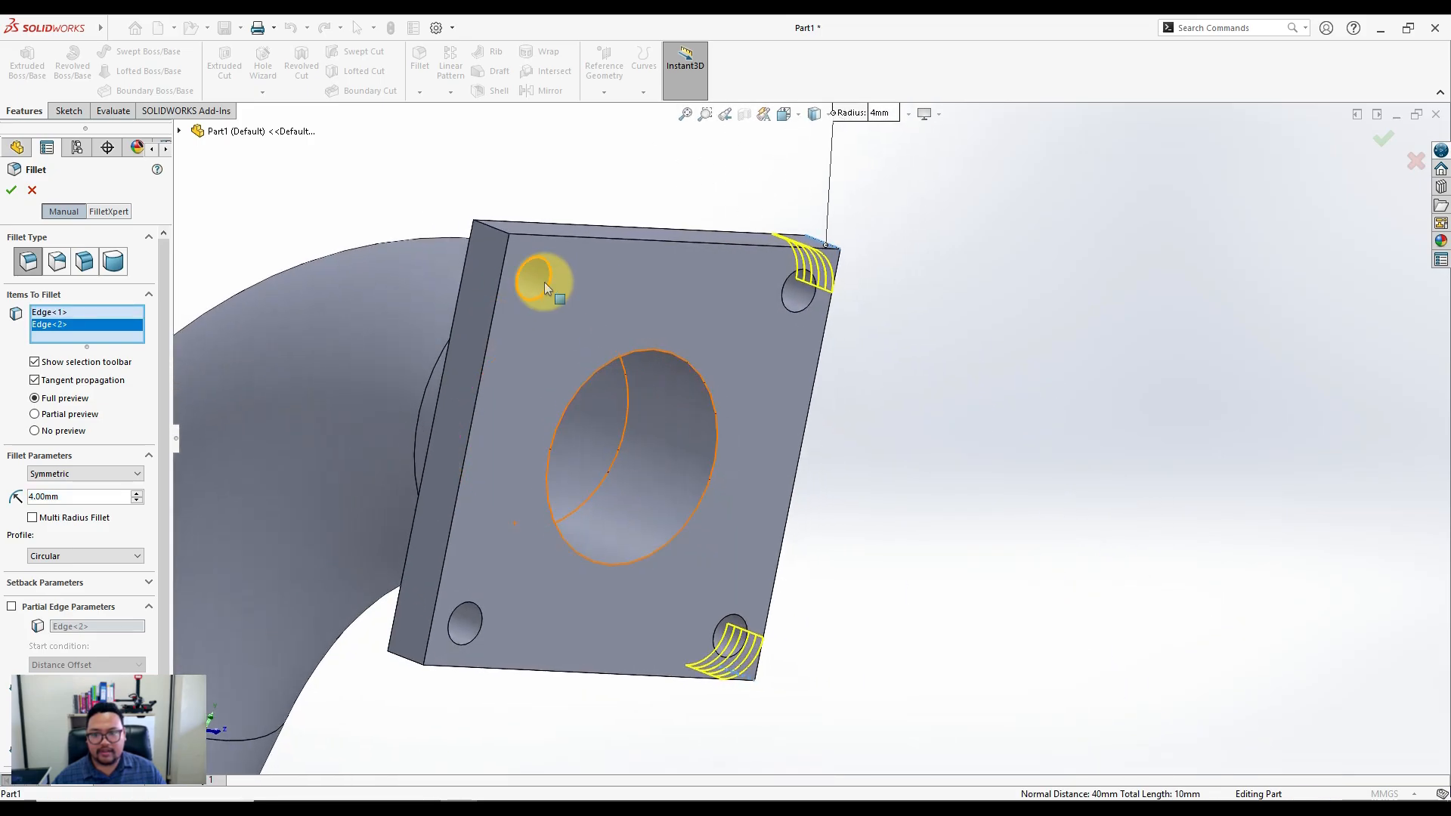
{"action": "left_click", "coordinate": [492, 225]}
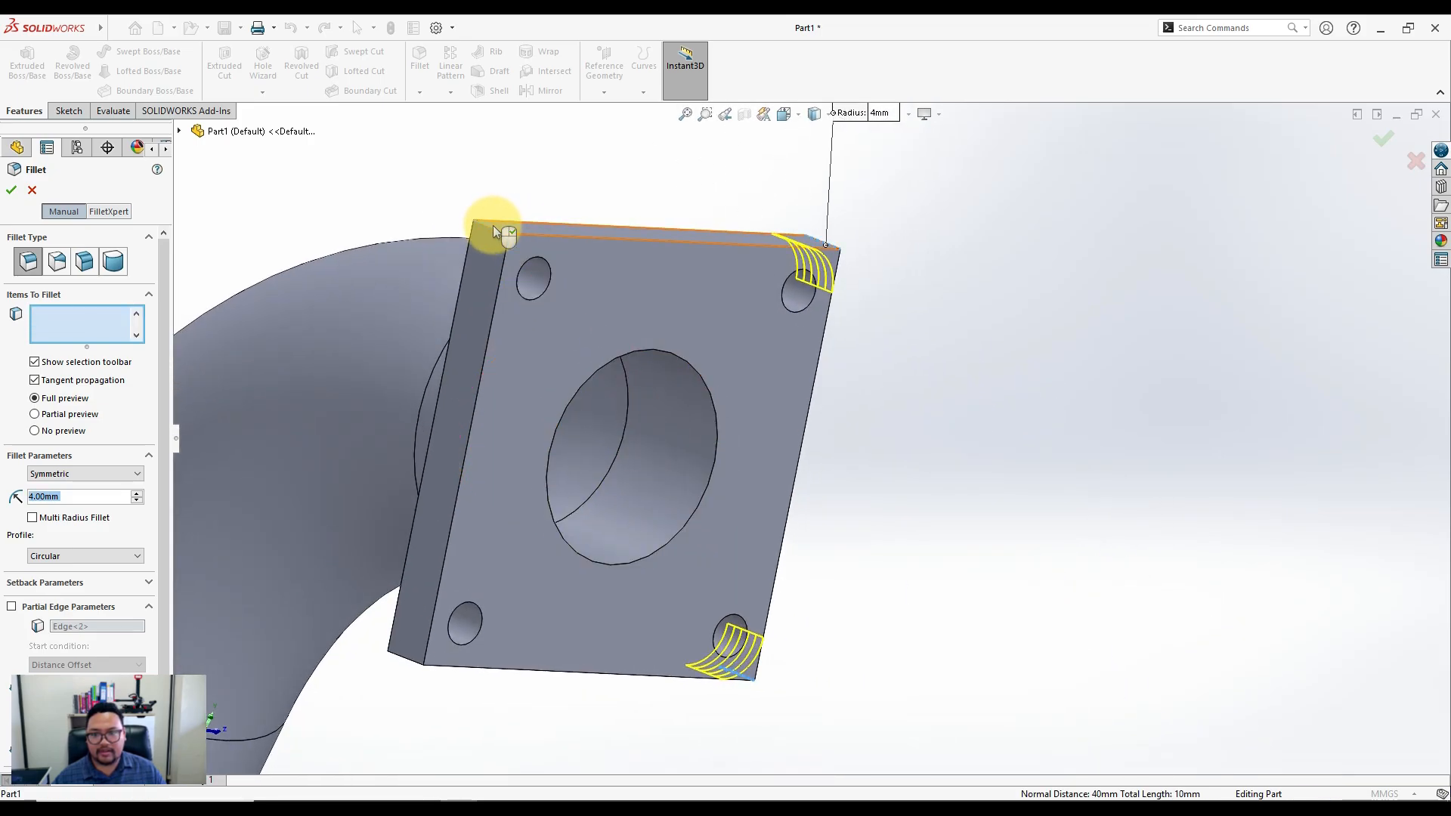
{"action": "left_click", "coordinate": [406, 665]}
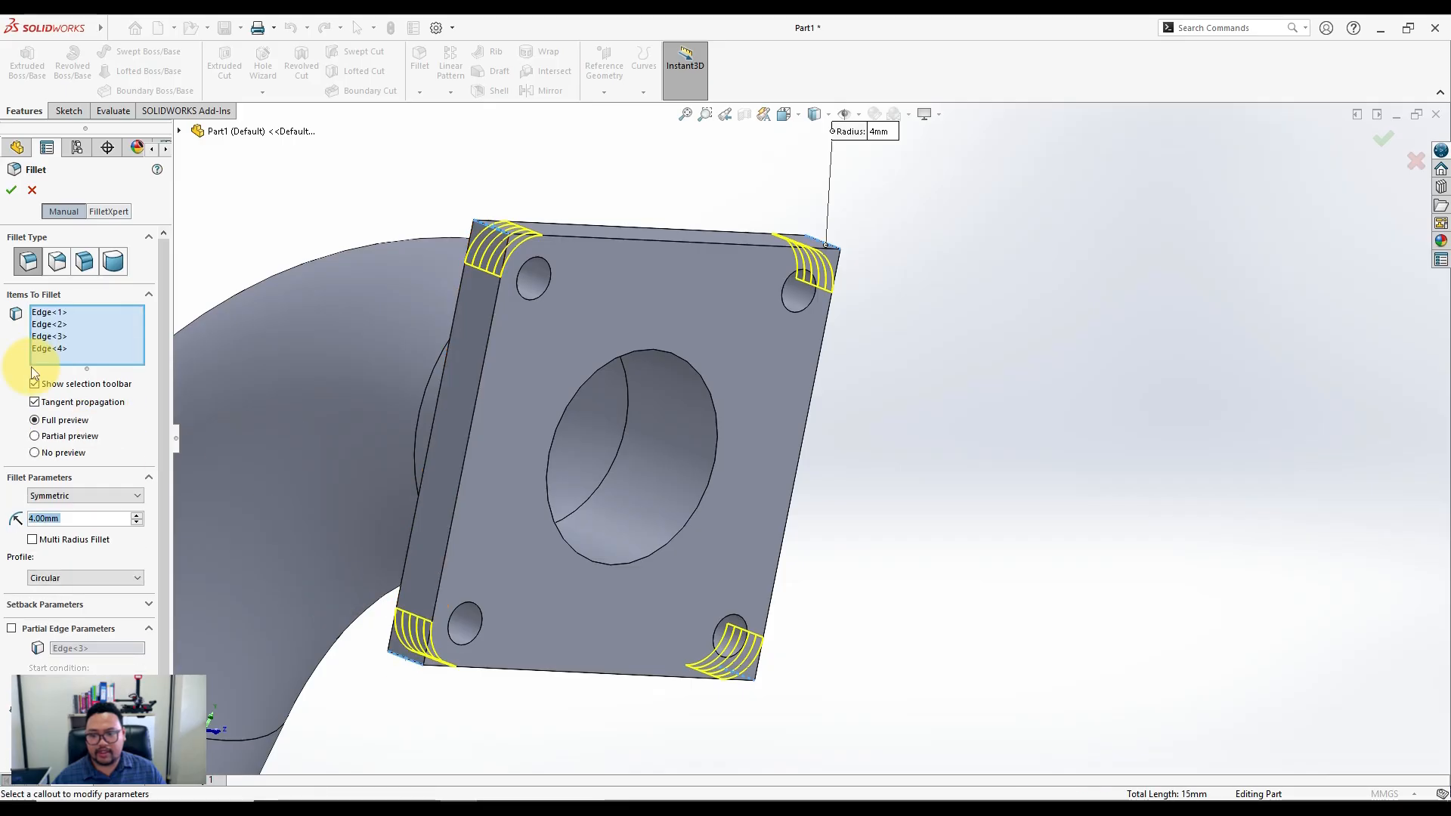
{"action": "left_click", "coordinate": [16, 192]}
Start a new sketch on the Front Plane, which cuts lengthwise through the elbow
{"action": "scroll", "coordinate": [952, 480], "scroll_direction": "up", "scroll_amount": 3}
{"action": "scroll", "coordinate": [876, 495], "scroll_direction": "down", "scroll_amount": 2}
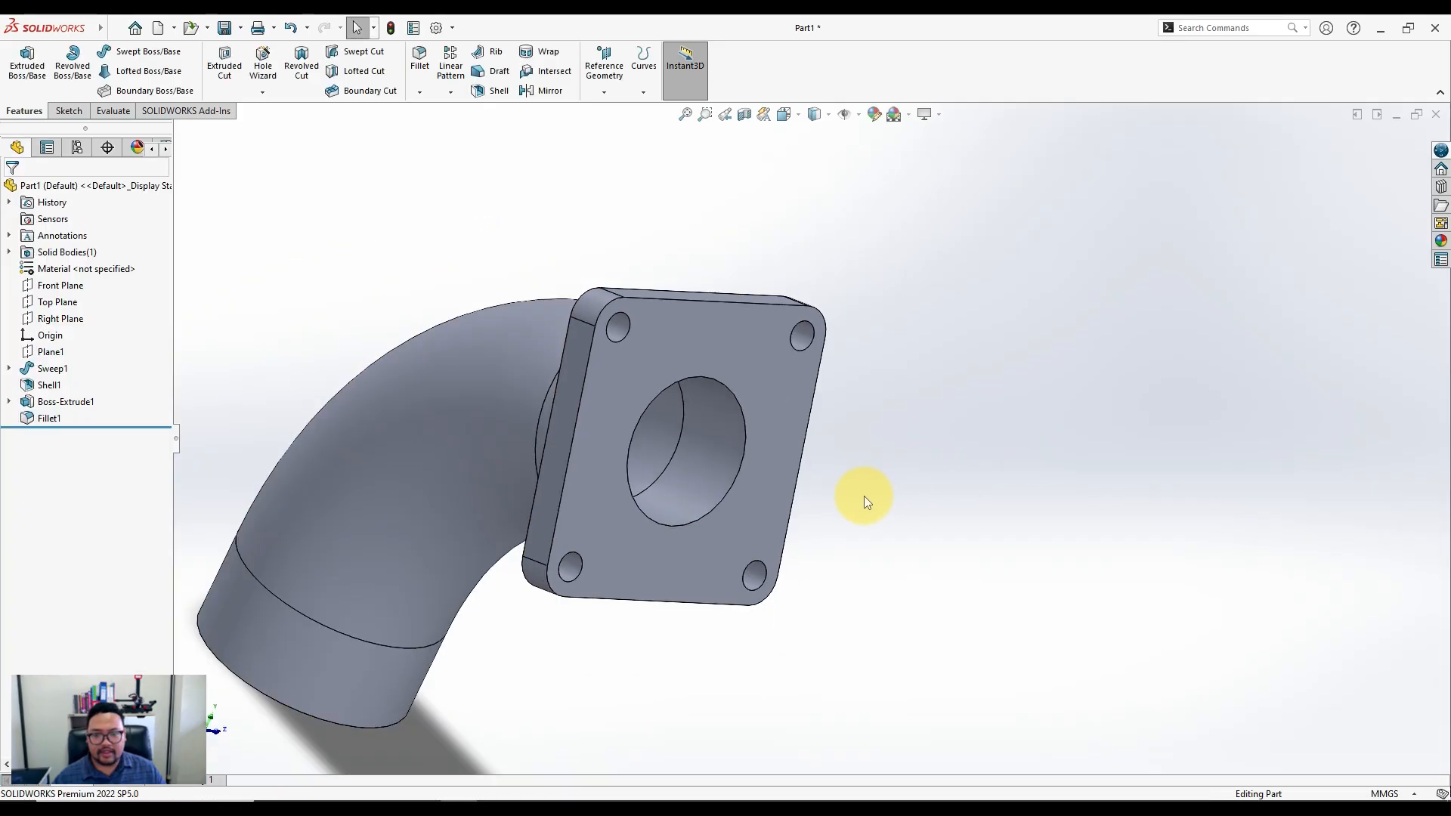
{"action": "middle_click_drag", "start_coordinate": [864, 495], "coordinate": [781, 451]}
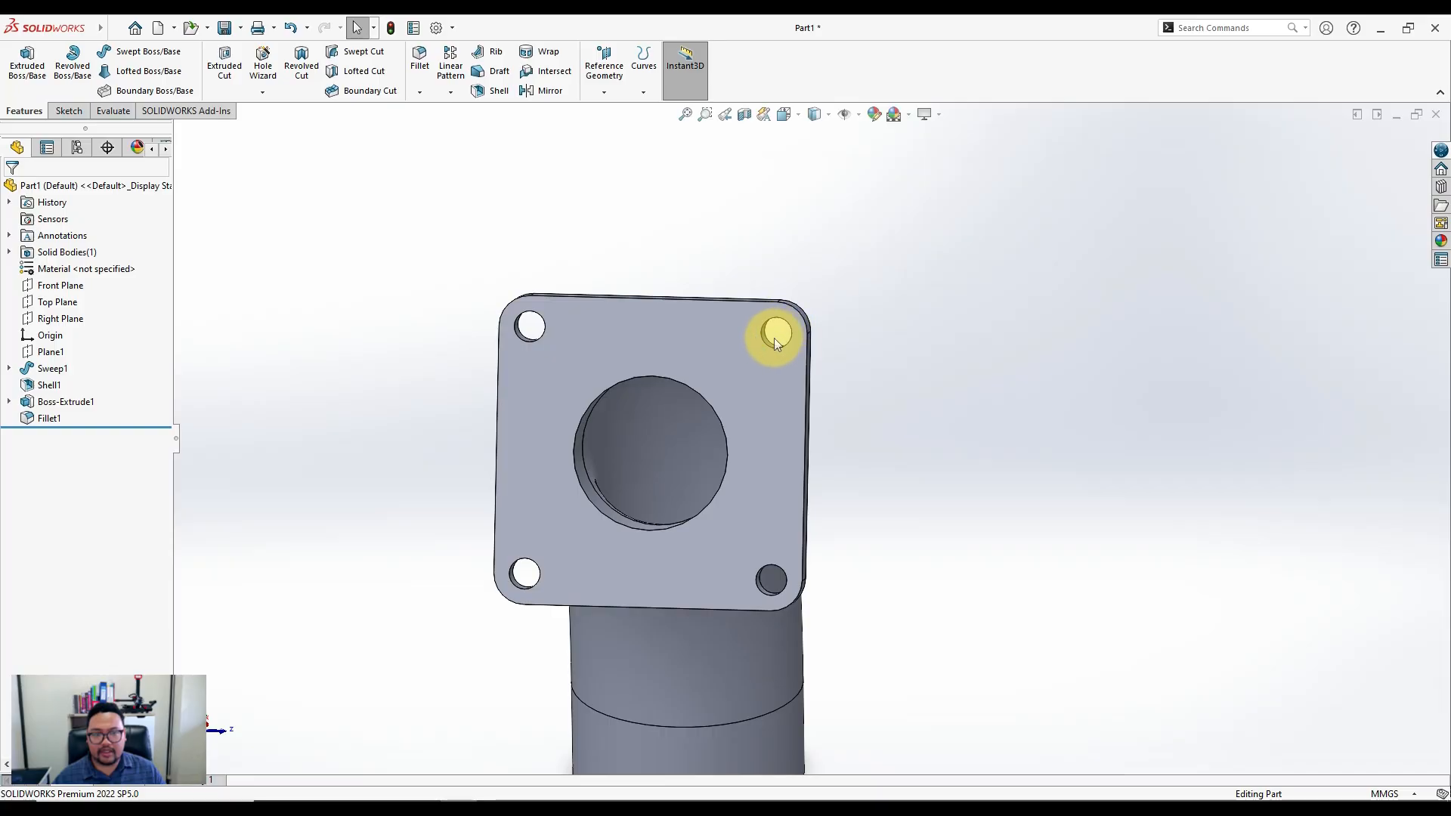
{"action": "middle_click_drag", "start_coordinate": [737, 395], "coordinate": [615, 470]}
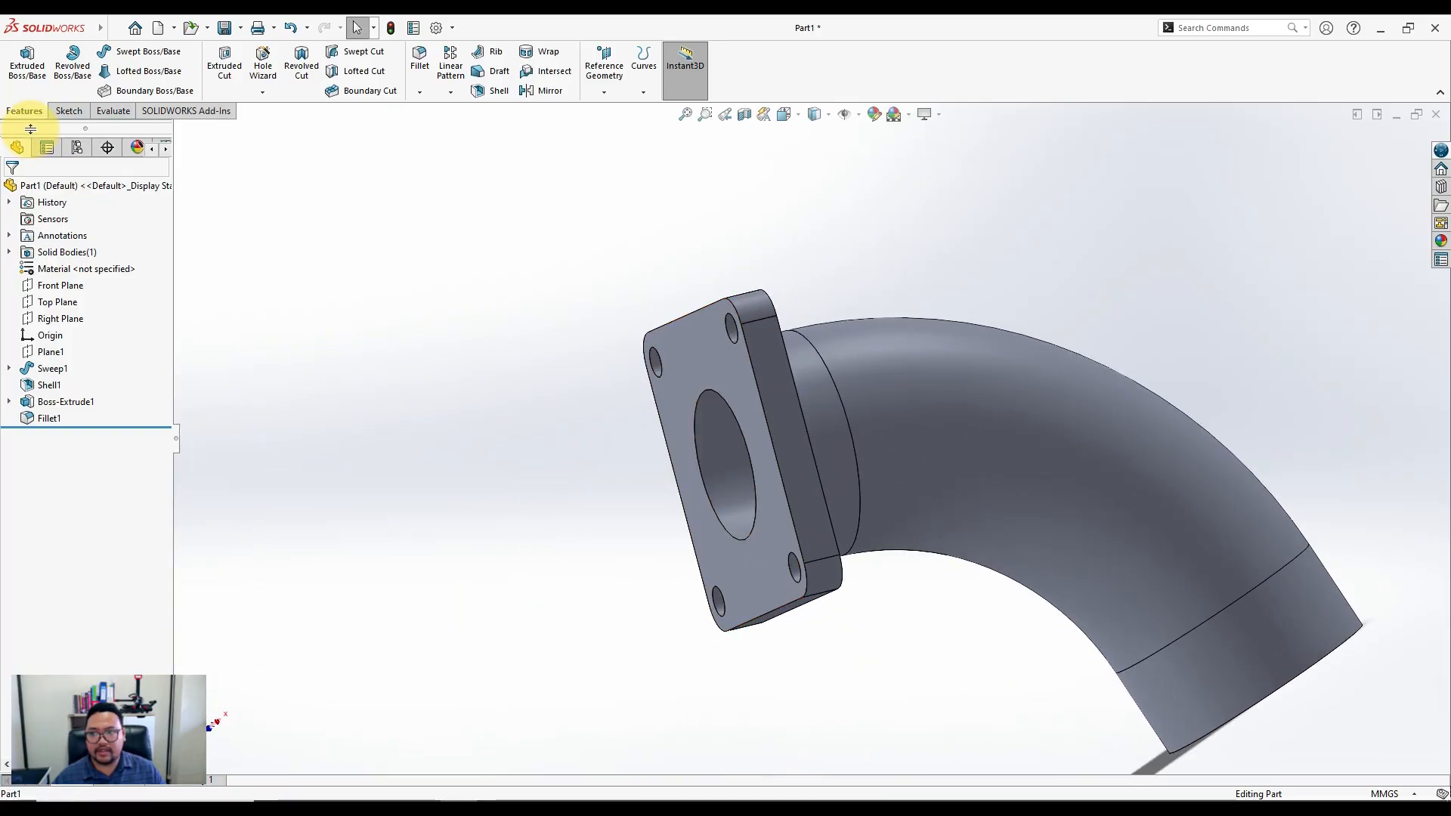
{"action": "left_click", "coordinate": [69, 111]}
{"action": "left_click", "coordinate": [21, 60]}
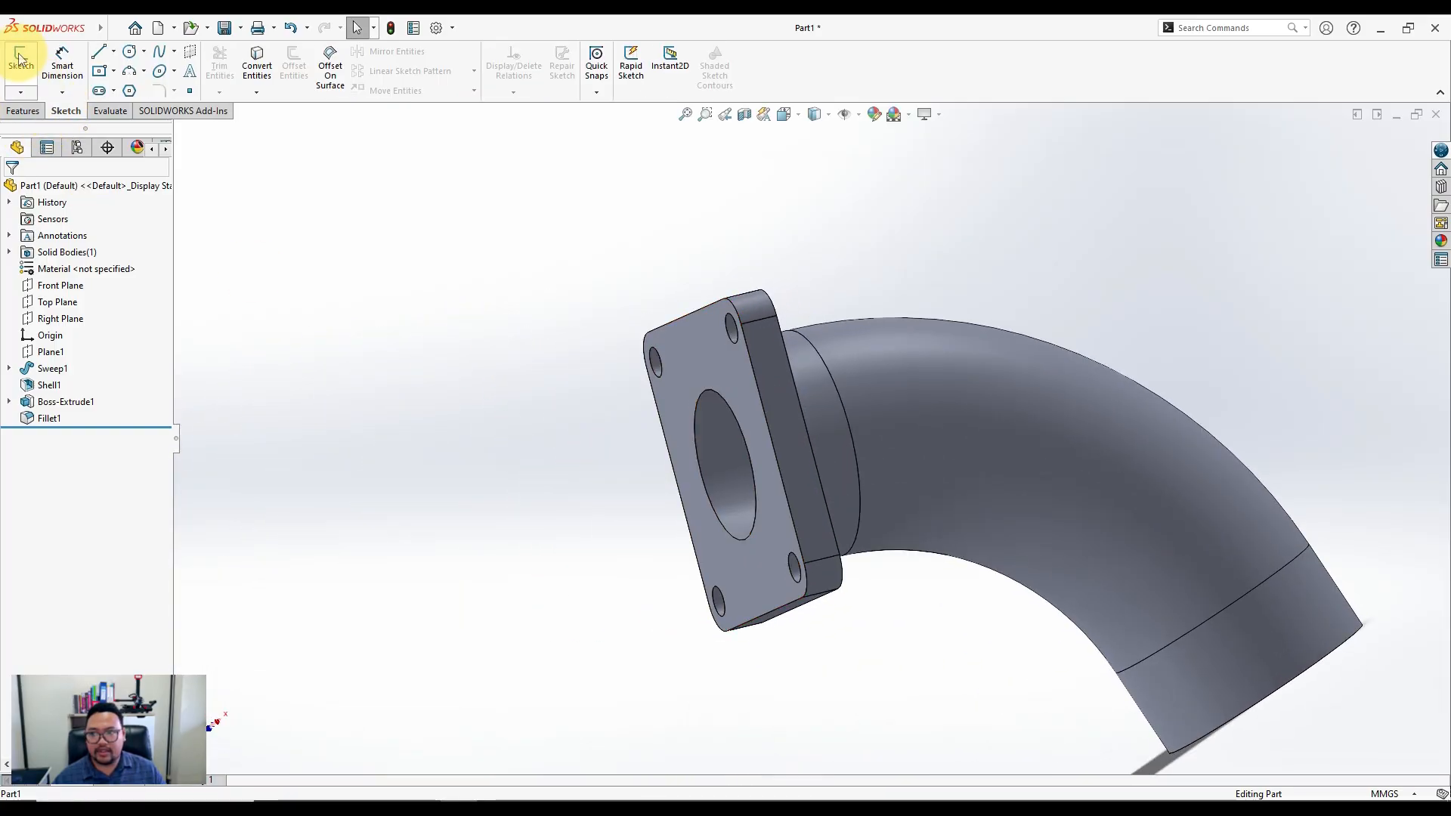
{"action": "left_click", "coordinate": [781, 379]}
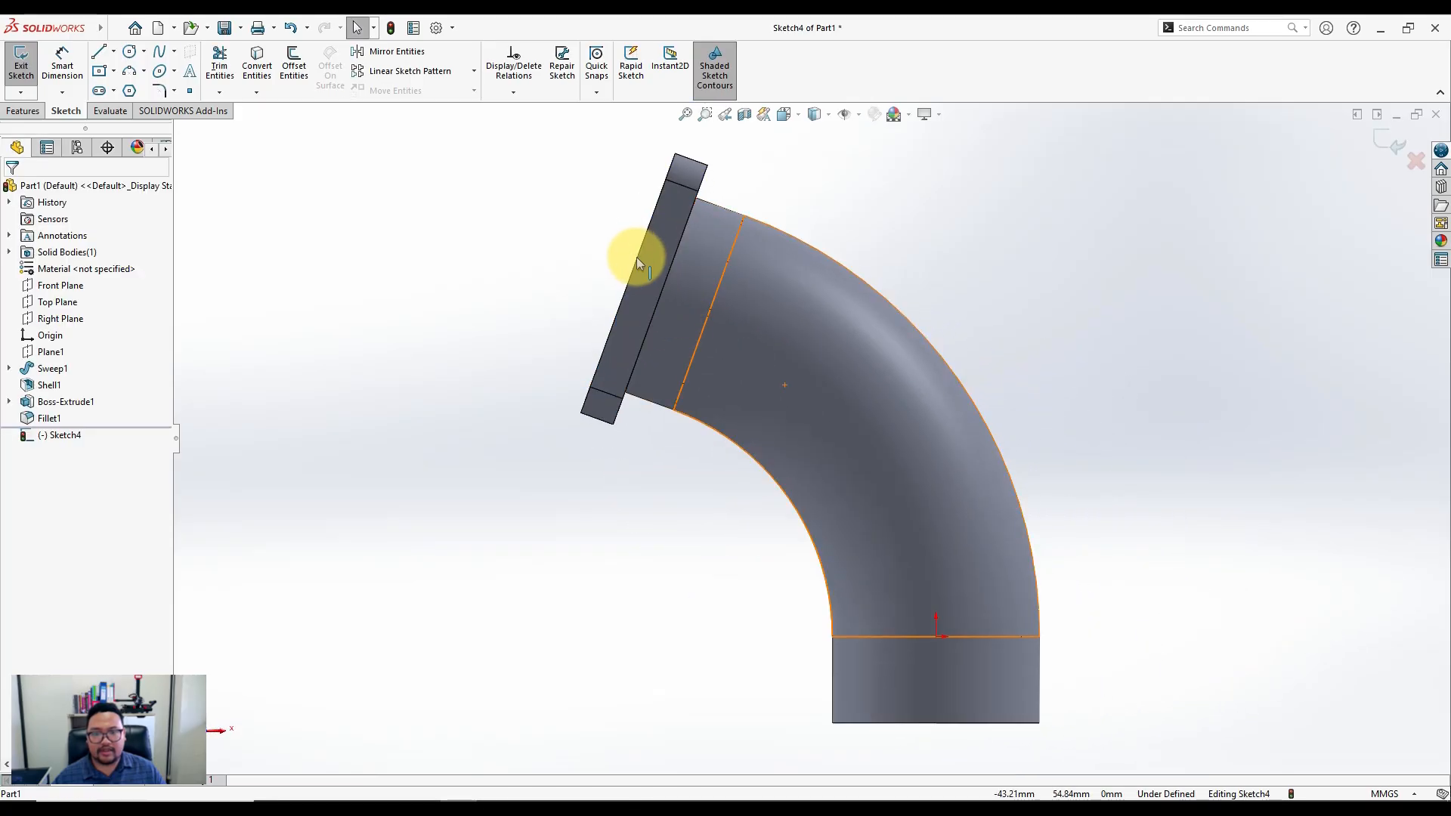
Show the sweep's path sketch, Sketch1, as a reference for the new sketch
{"action": "scroll", "coordinate": [650, 268], "scroll_direction": "up", "scroll_amount": 3}
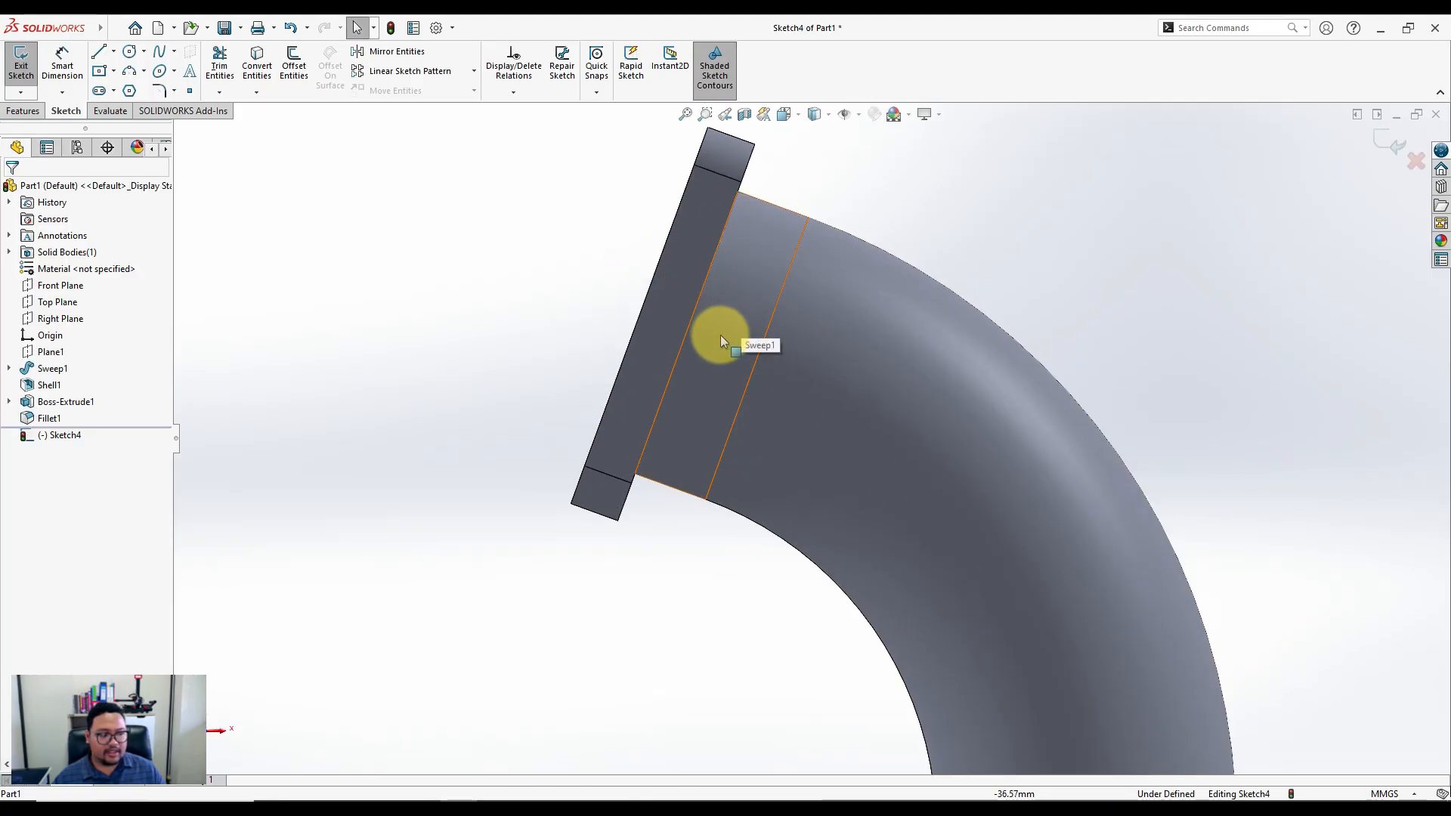
{"action": "scroll", "coordinate": [714, 334], "scroll_direction": "up", "scroll_amount": 1}
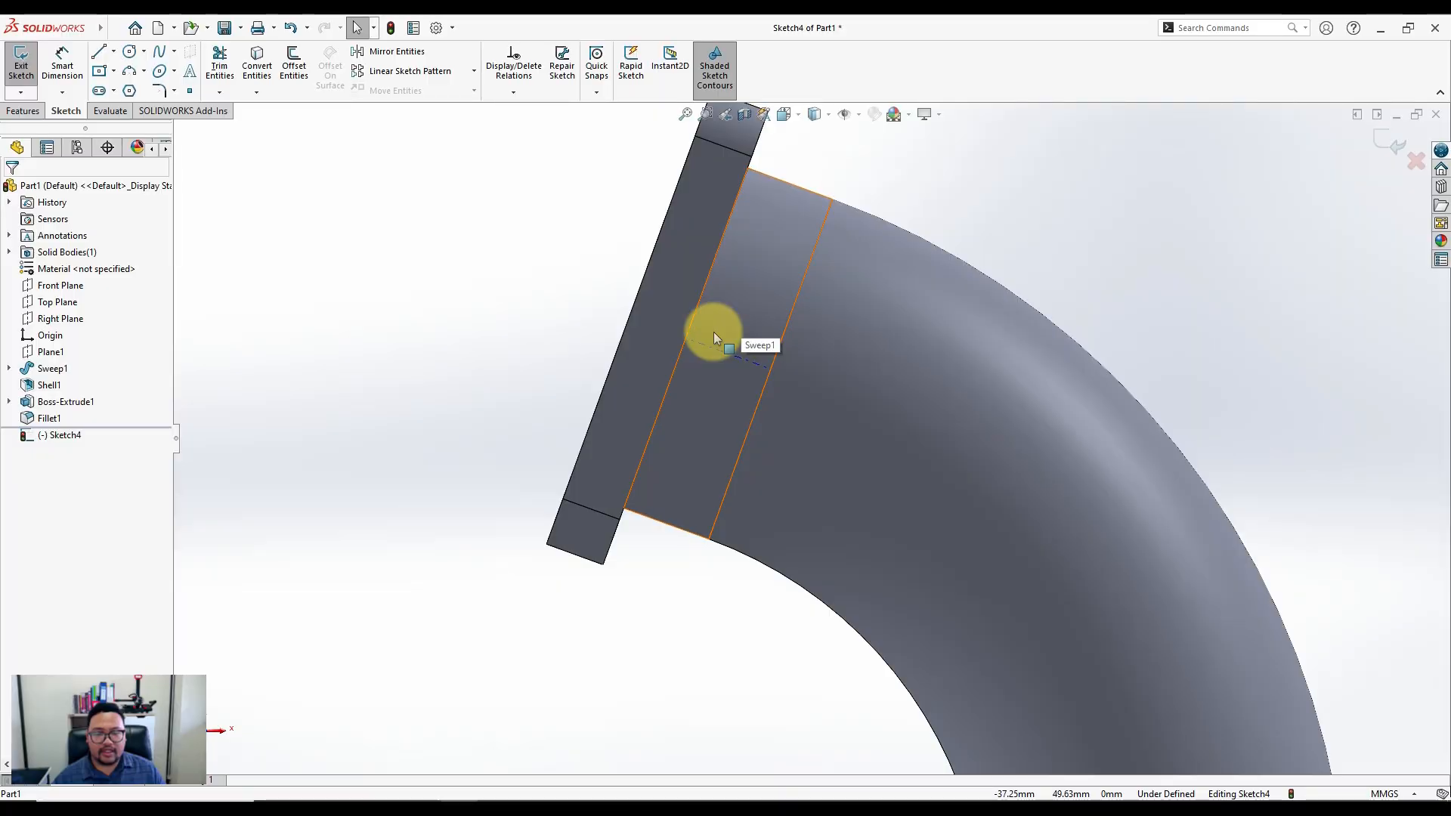
{"action": "scroll", "coordinate": [713, 333], "scroll_direction": "down", "scroll_amount": 1}
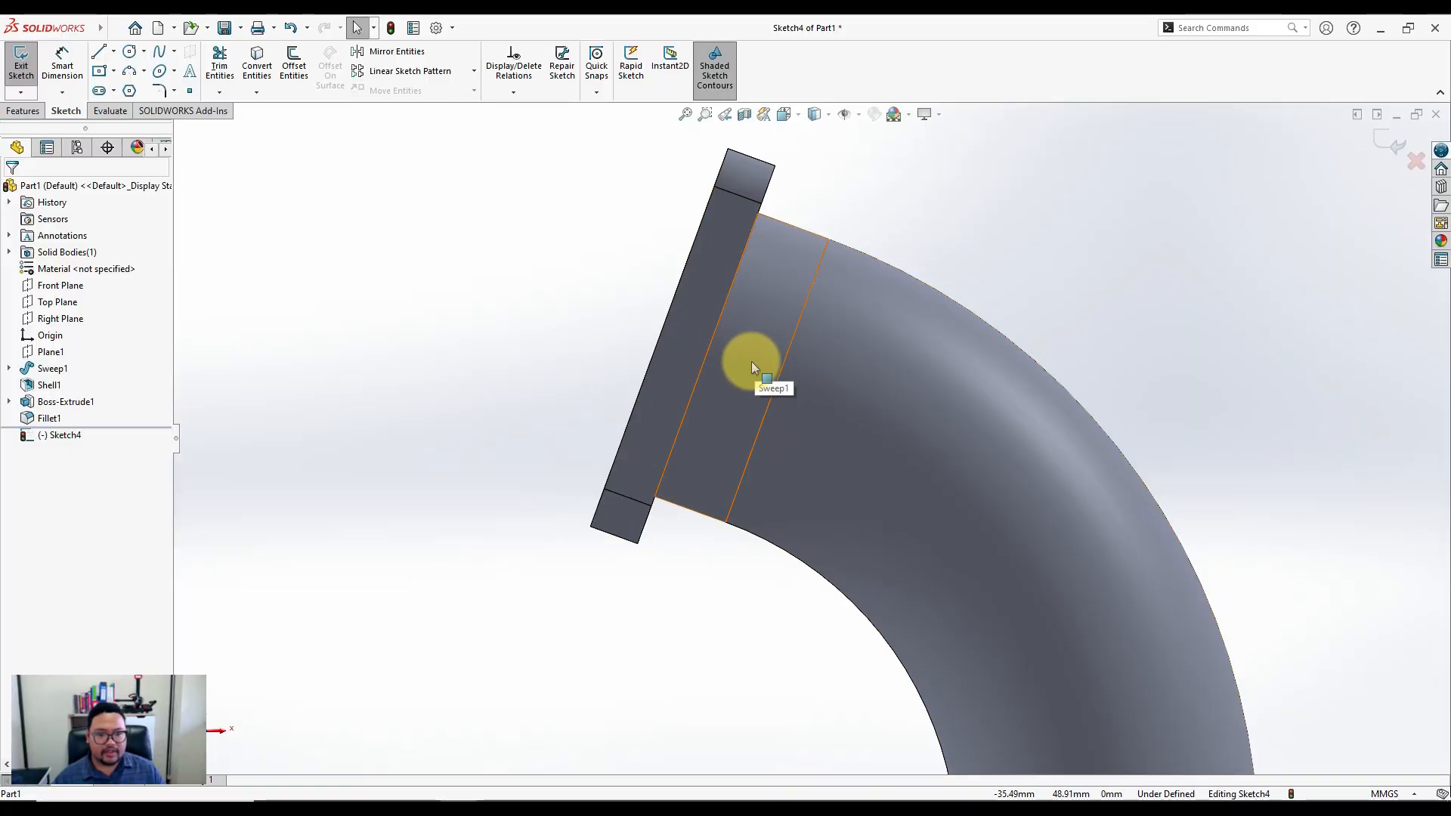
{"action": "scroll", "coordinate": [745, 361], "scroll_direction": "down", "scroll_amount": 2}
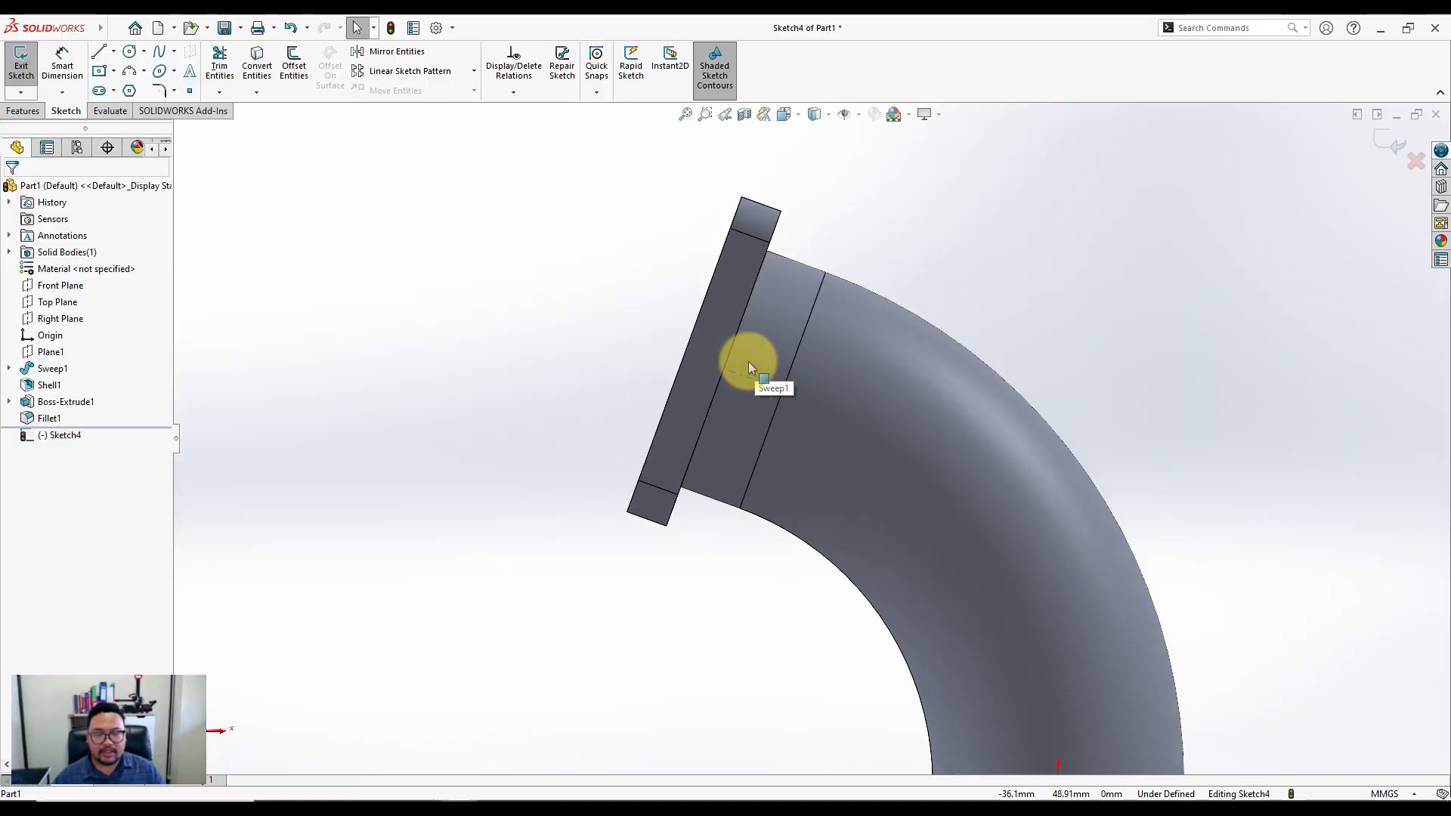
{"action": "left_click", "coordinate": [787, 393]}
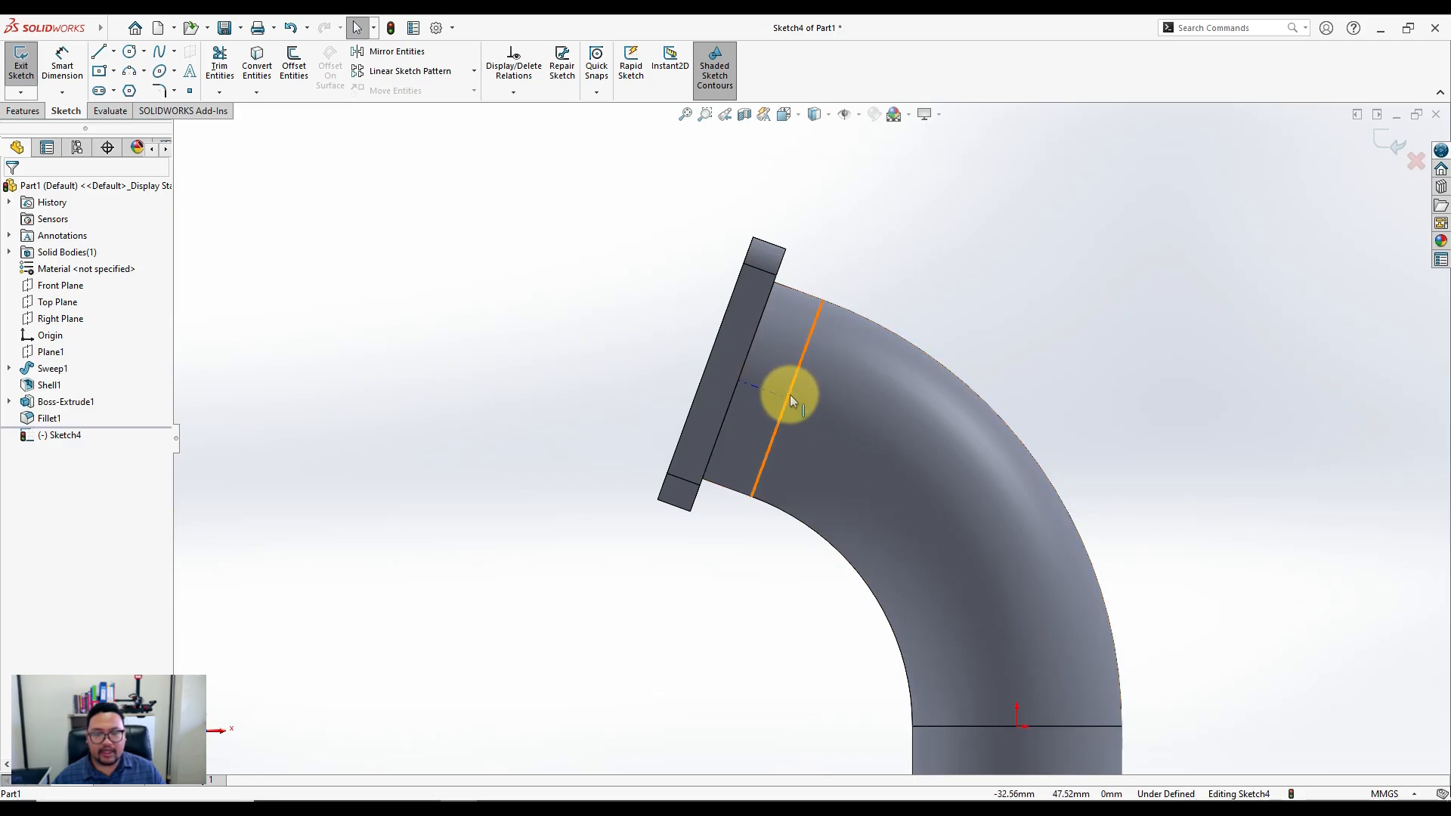
{"action": "left_click", "coordinate": [10, 368]}
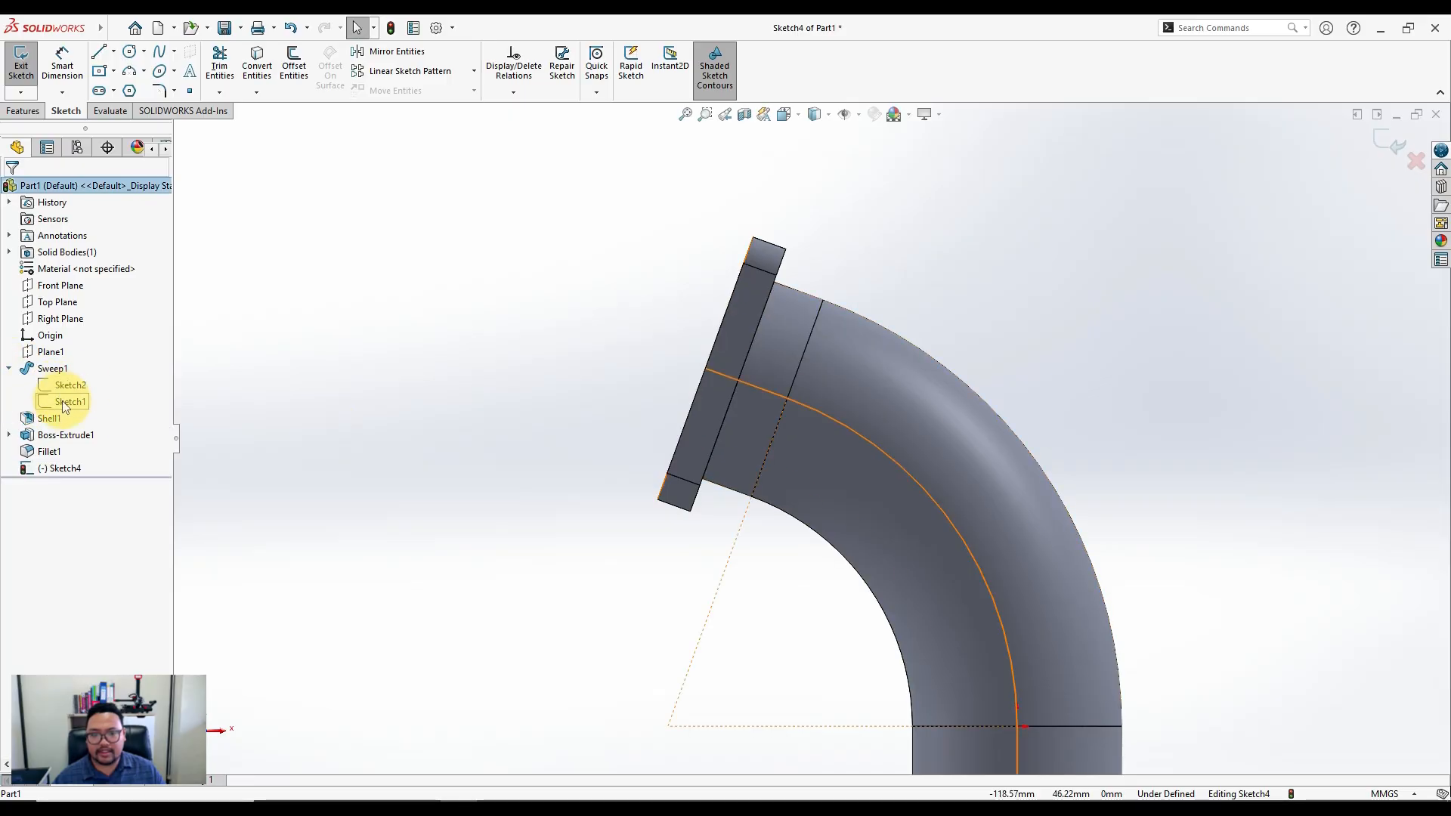
{"action": "right_click", "coordinate": [65, 408]}
{"action": "left_click", "coordinate": [75, 380]}
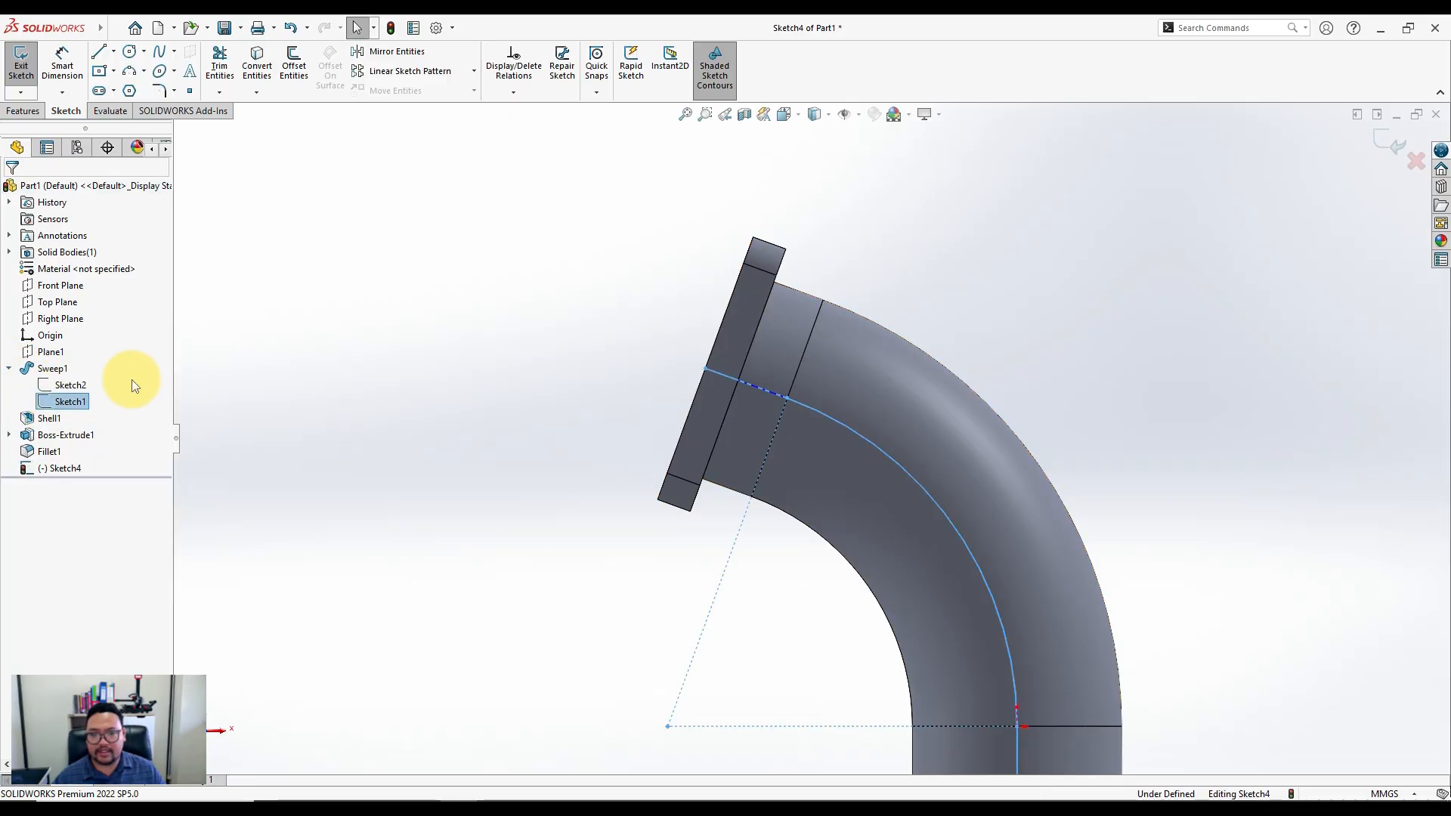
{"action": "scroll", "coordinate": [768, 429], "scroll_direction": "down", "scroll_amount": 3}
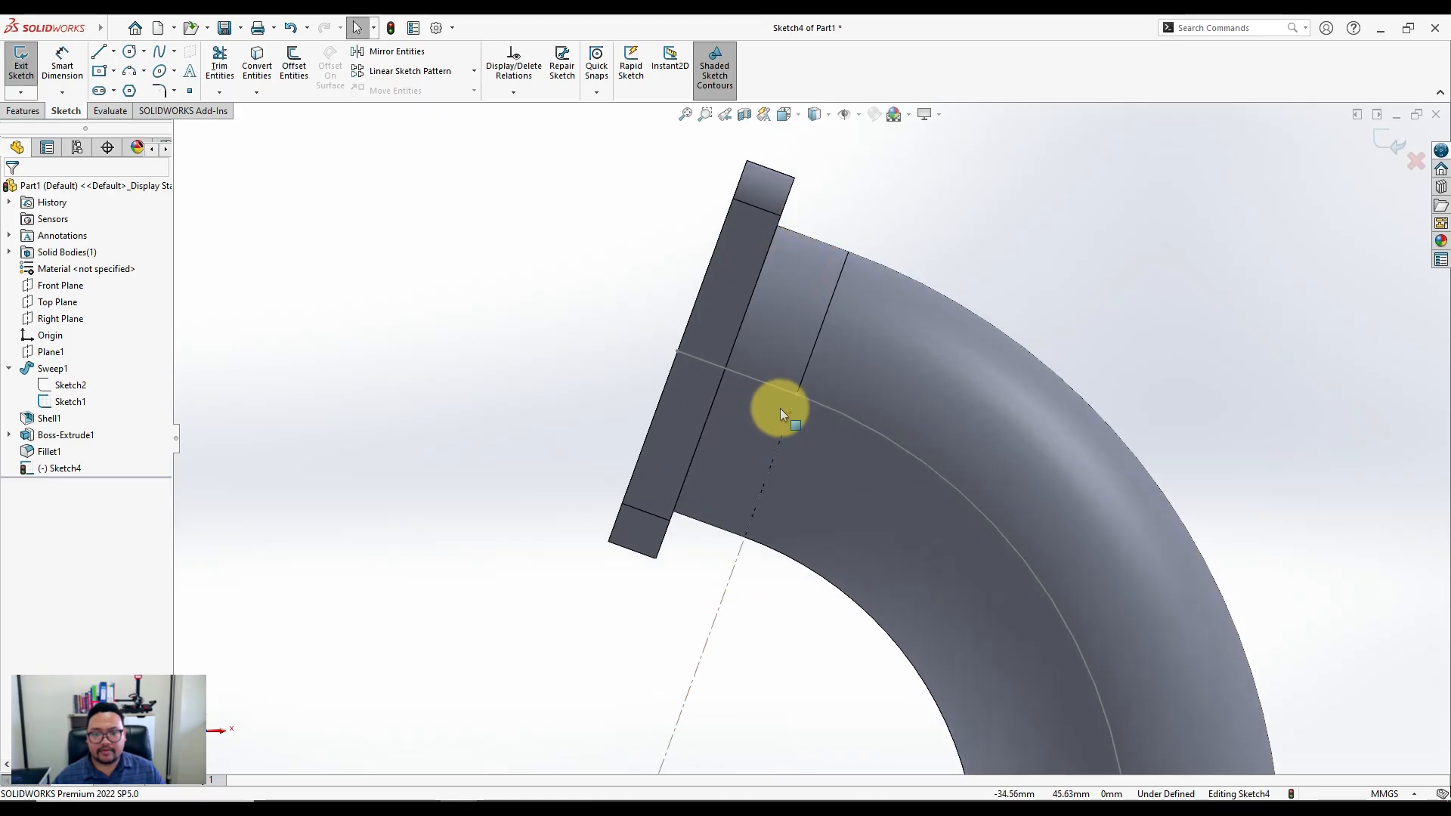
Draw a circle about 7.9 mm in diameter centred where the path's arc meets its straight flange-end segment
{"action": "left_click", "coordinate": [132, 53]}
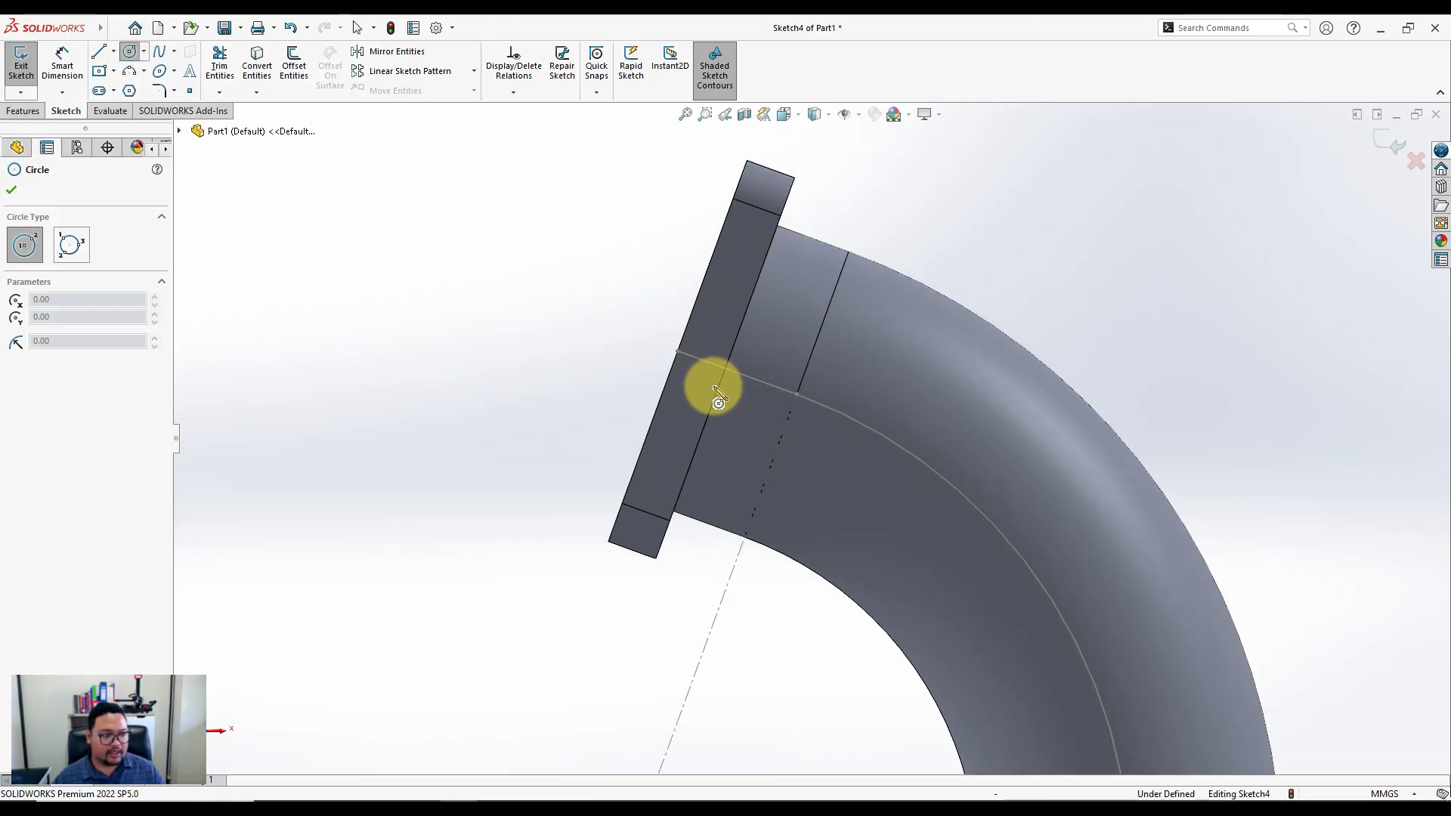
{"action": "left_click", "coordinate": [796, 394]}
{"action": "left_click", "coordinate": [833, 377]}
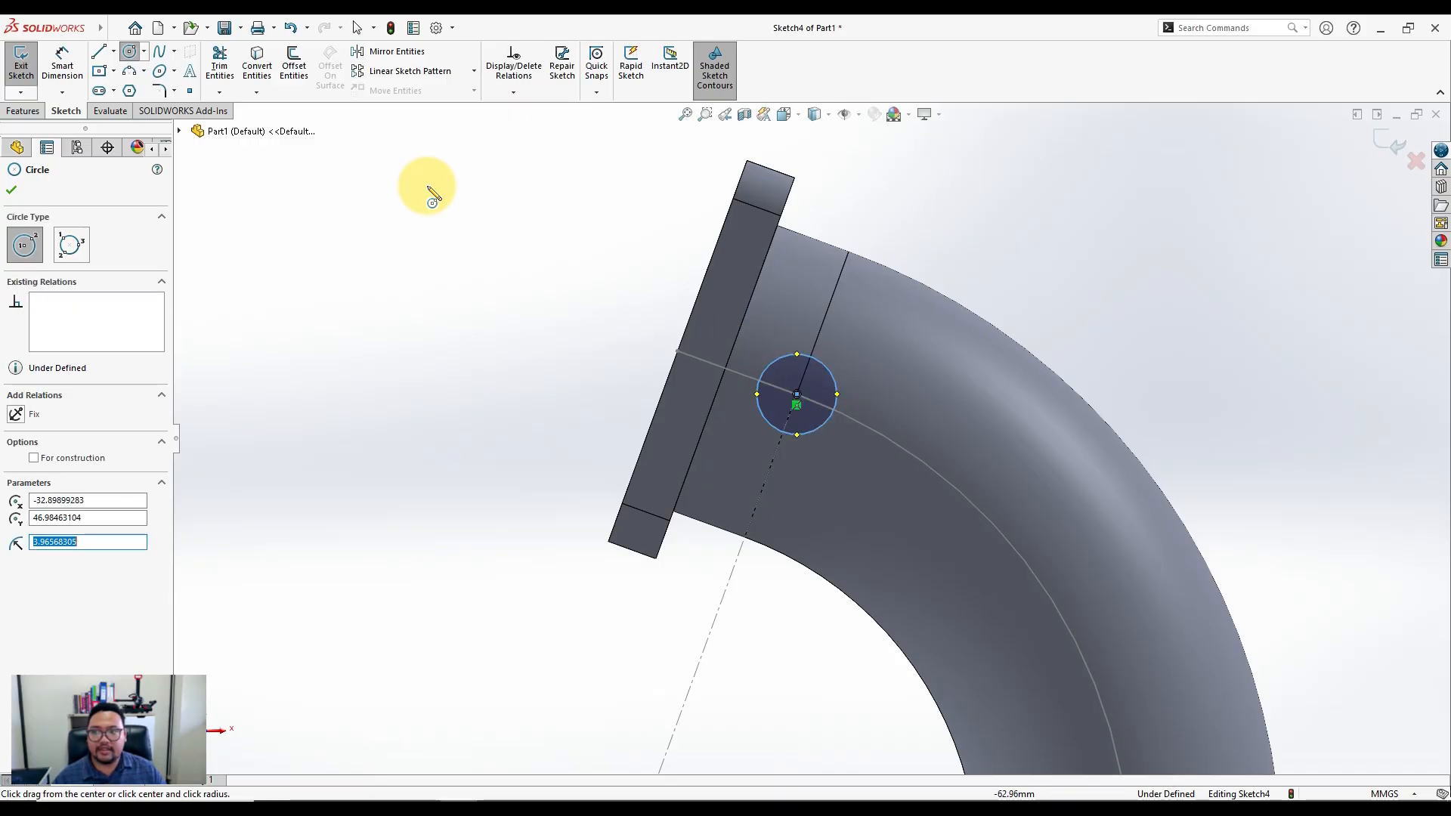
Dimension the circle's diameter as 6.25*2, giving 12.5 mm
{"action": "left_click", "coordinate": [60, 64]}
{"action": "left_click", "coordinate": [832, 374]}
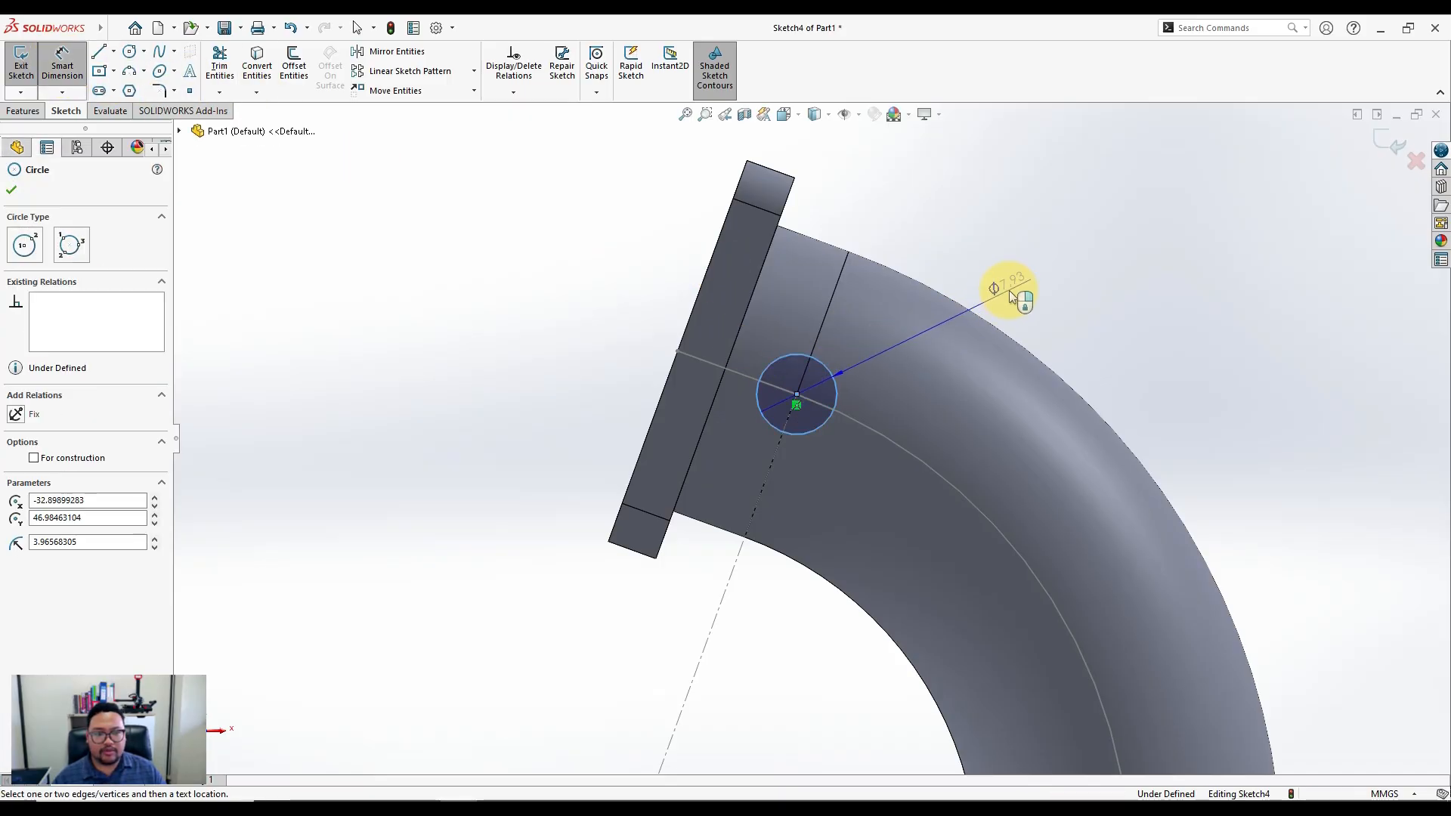
{"action": "left_click", "coordinate": [1012, 290]}
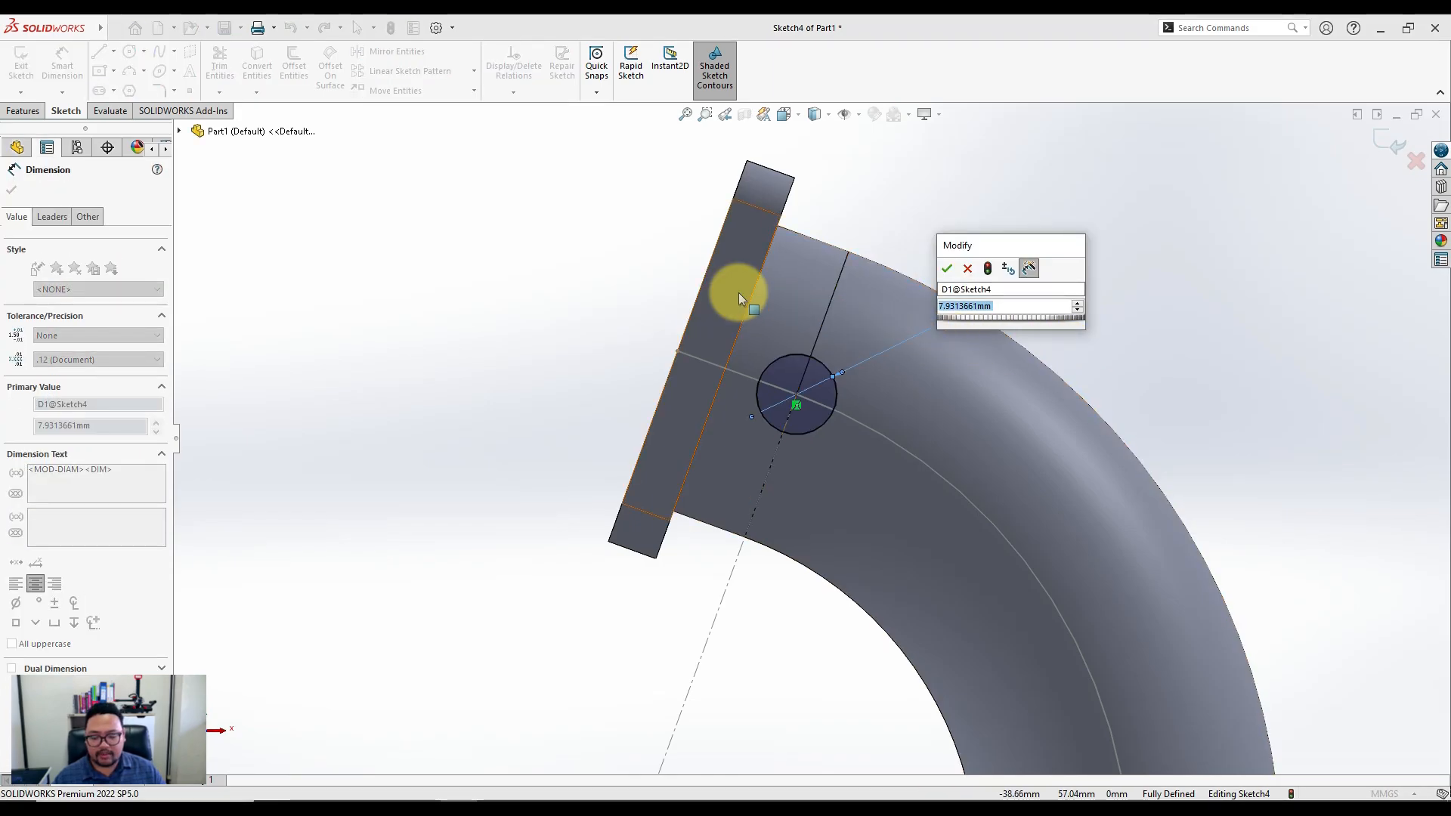
{"action": "type", "text": "6.2"}
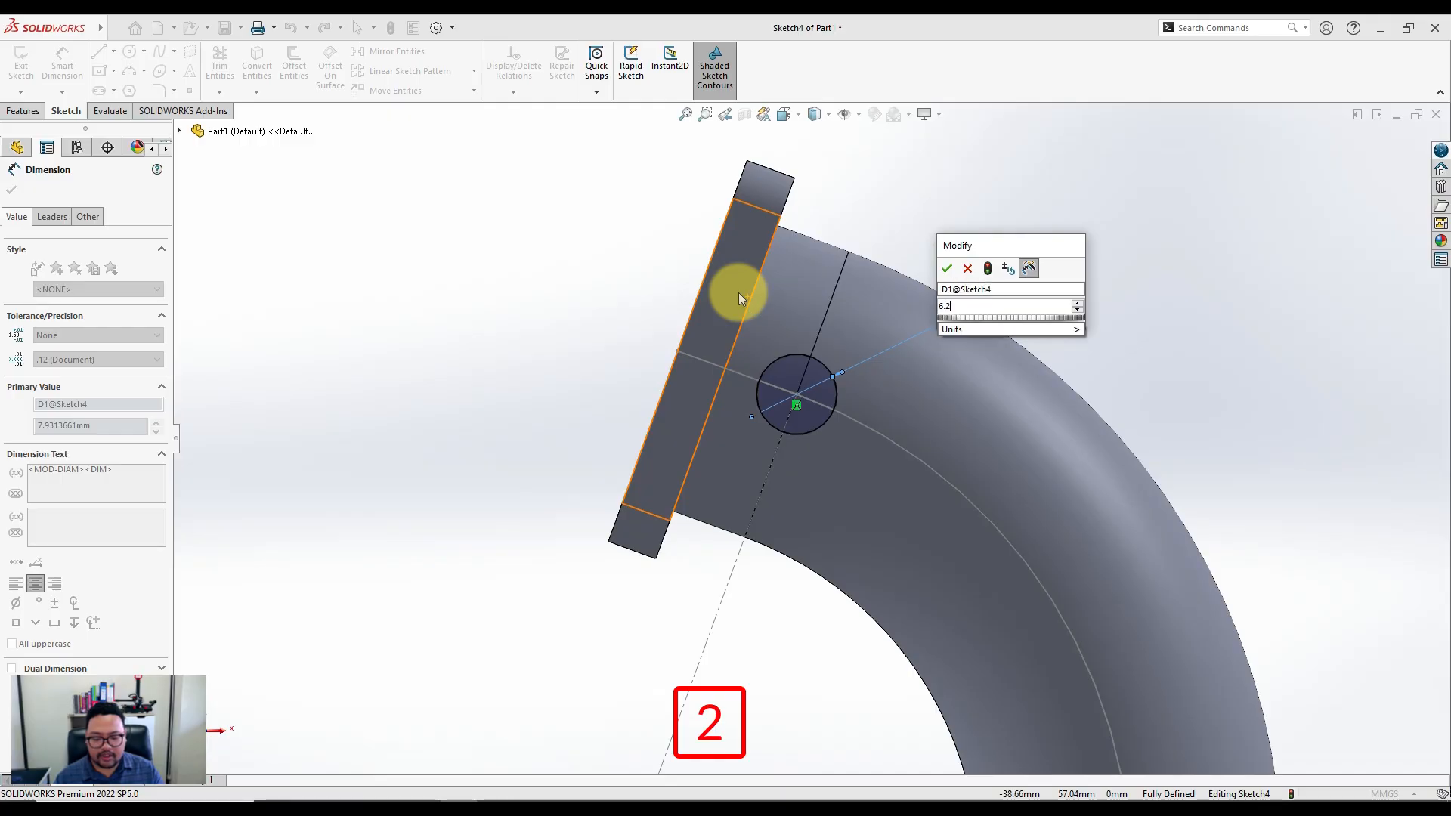
{"action": "type", "text": "5*"}
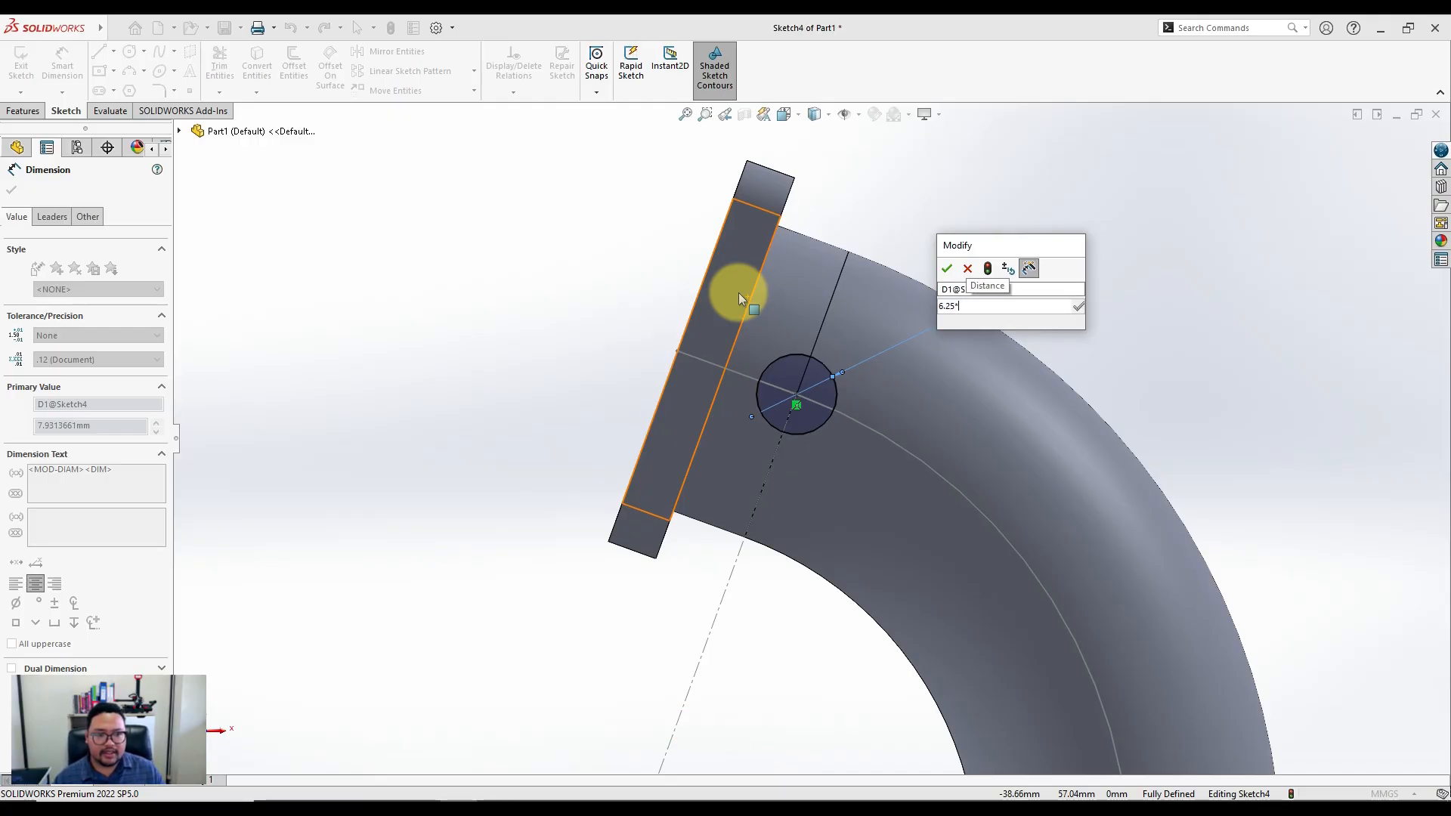
{"action": "type", "text": "2"}
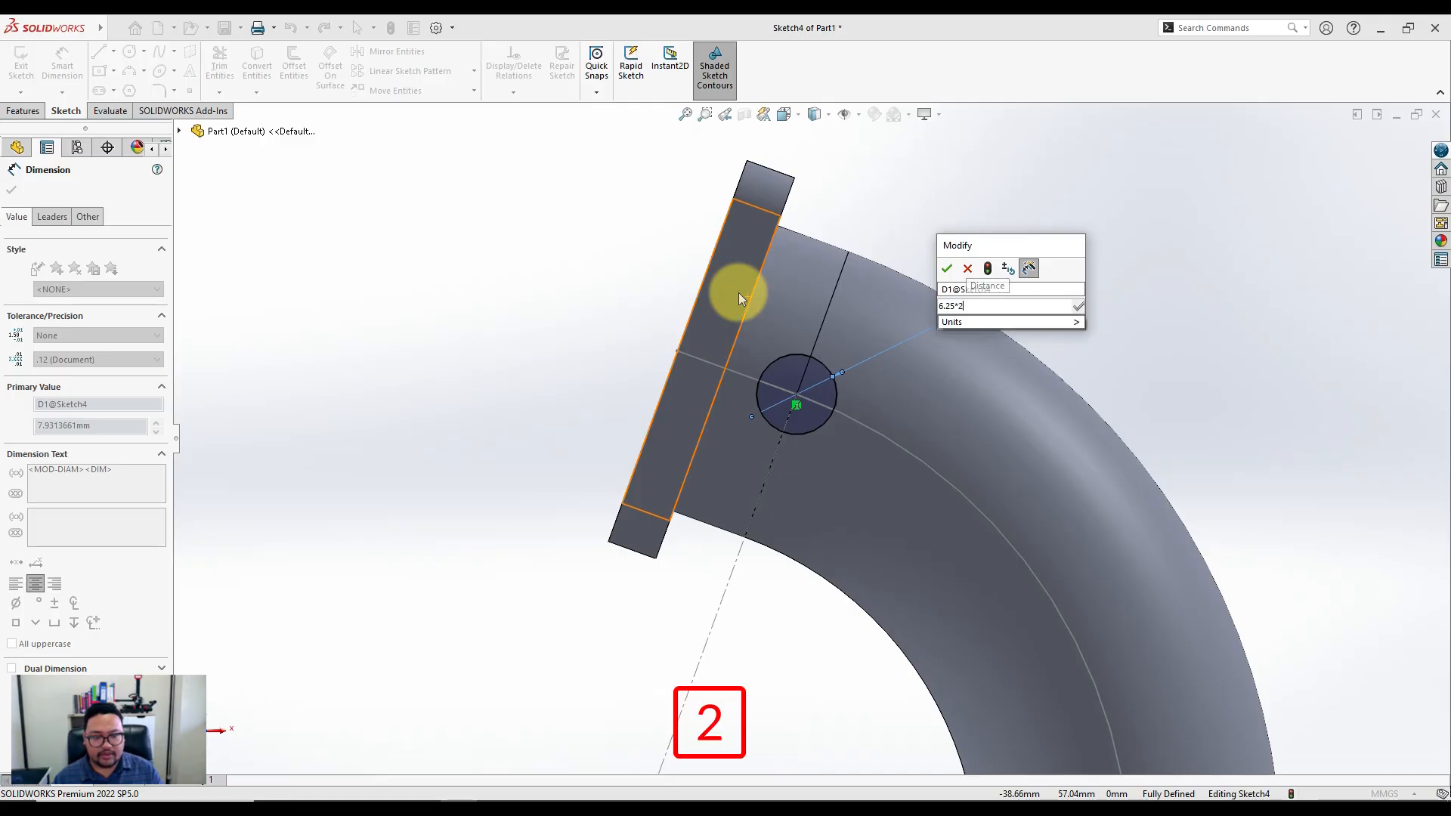
{"action": "key", "text": "Return"}
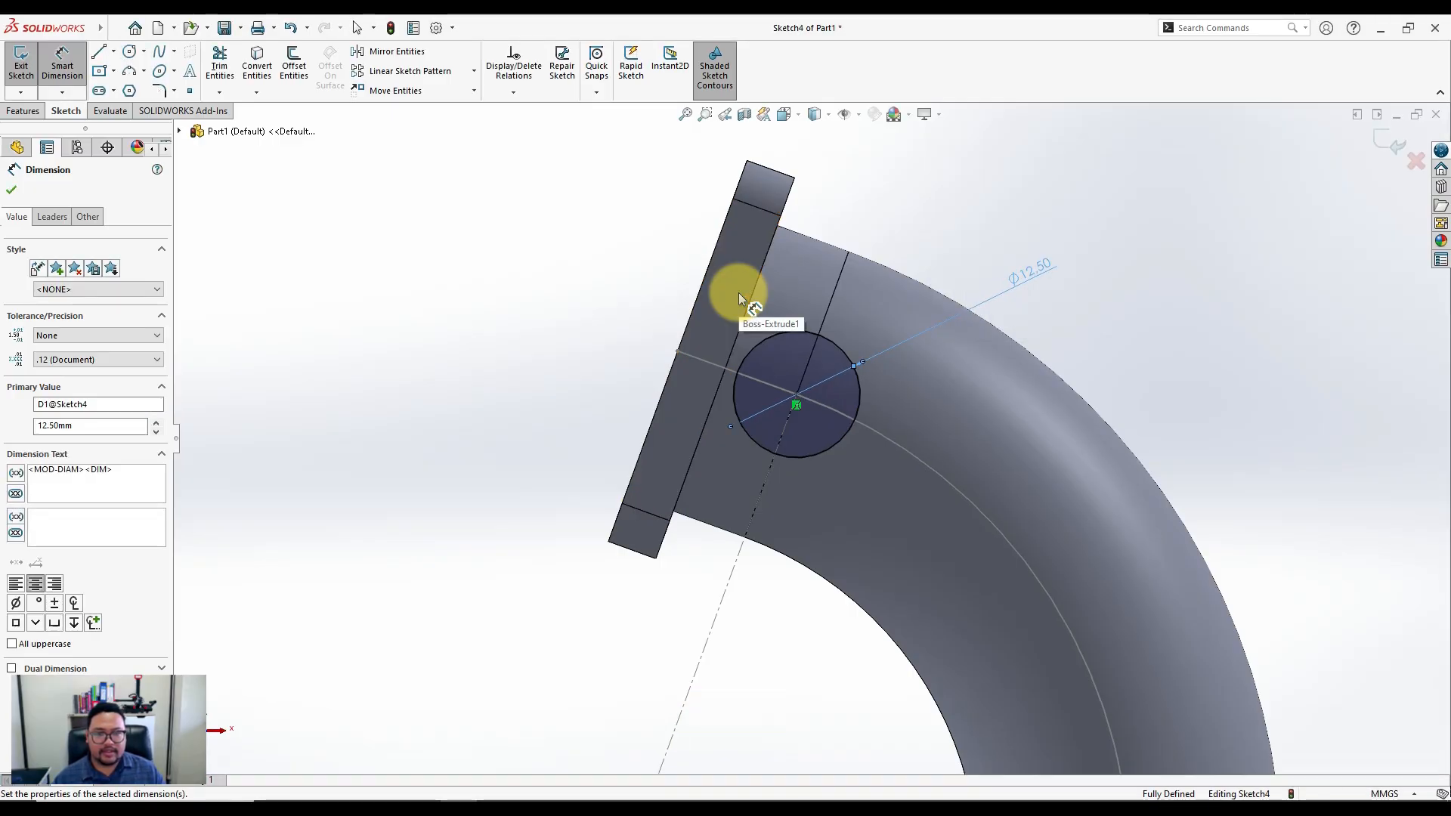
Draw two lines from the circle's upper and lower sides to the flange's pipe-side edge, each tangent to the circle
{"action": "key", "text": "l"}
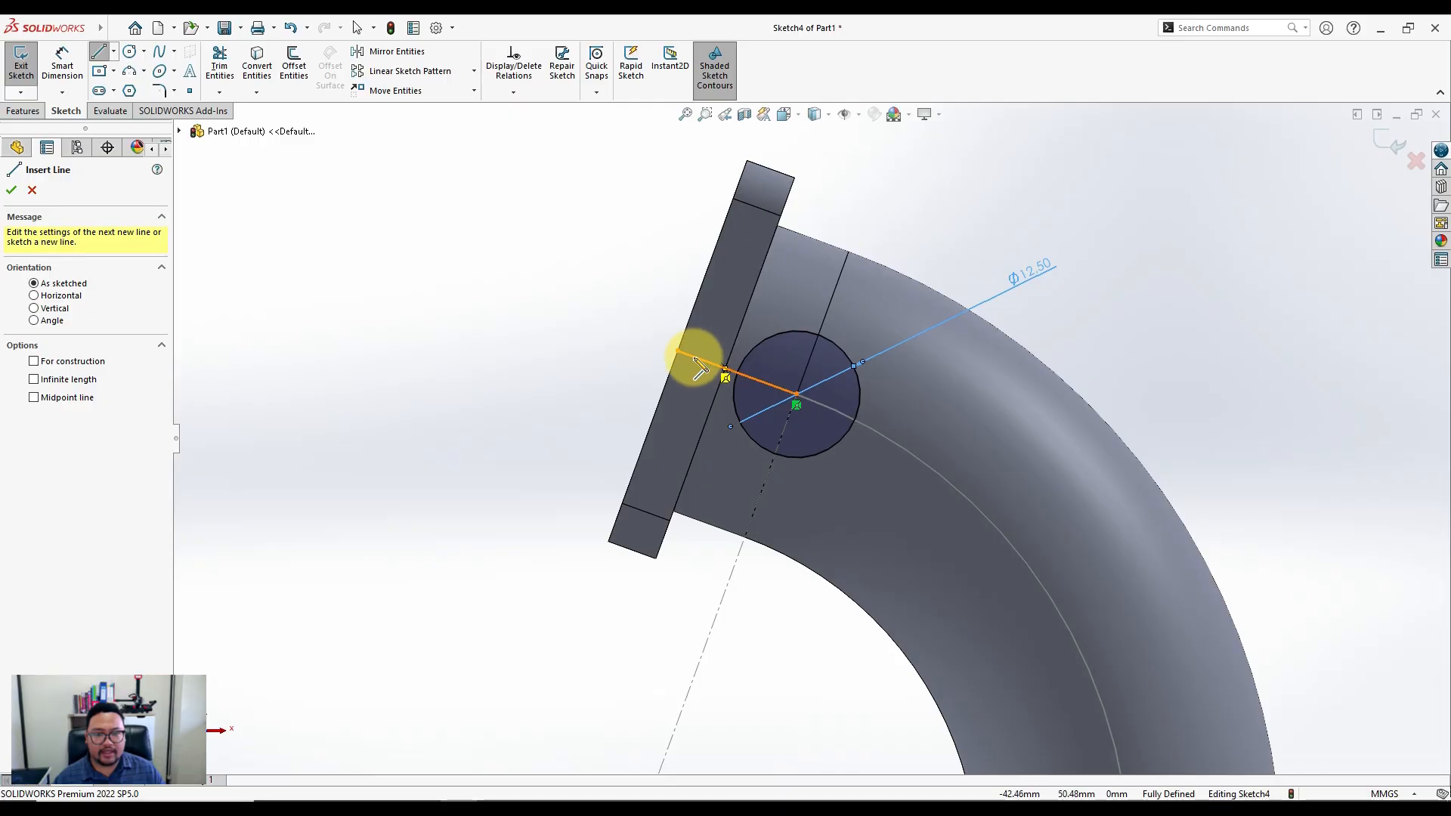
{"action": "left_click", "coordinate": [825, 335]}
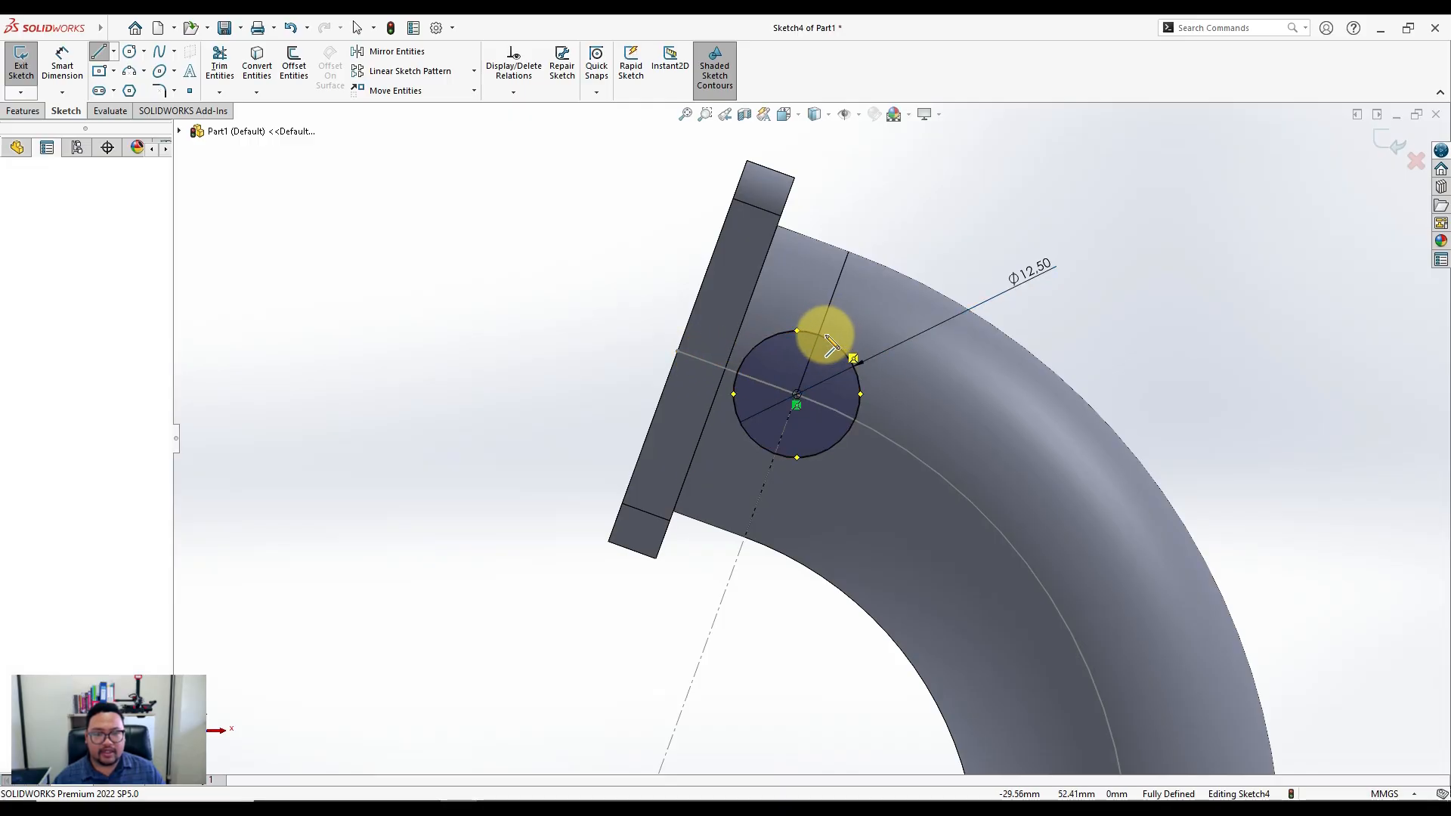
{"action": "left_click", "coordinate": [757, 286]}
{"action": "key", "text": "Escape"}
{"action": "key", "text": "Escape"}
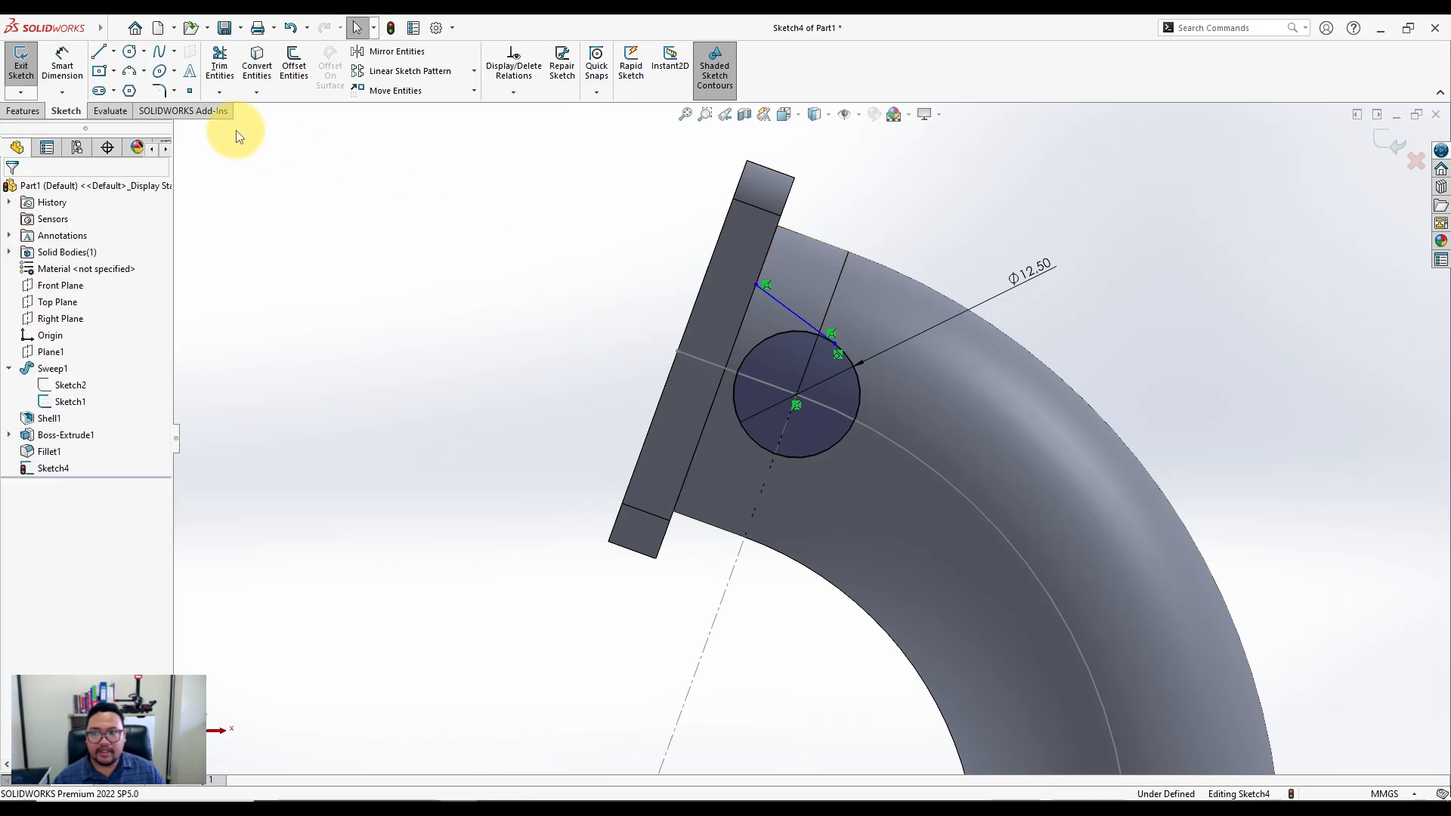
{"action": "left_click", "coordinate": [99, 50]}
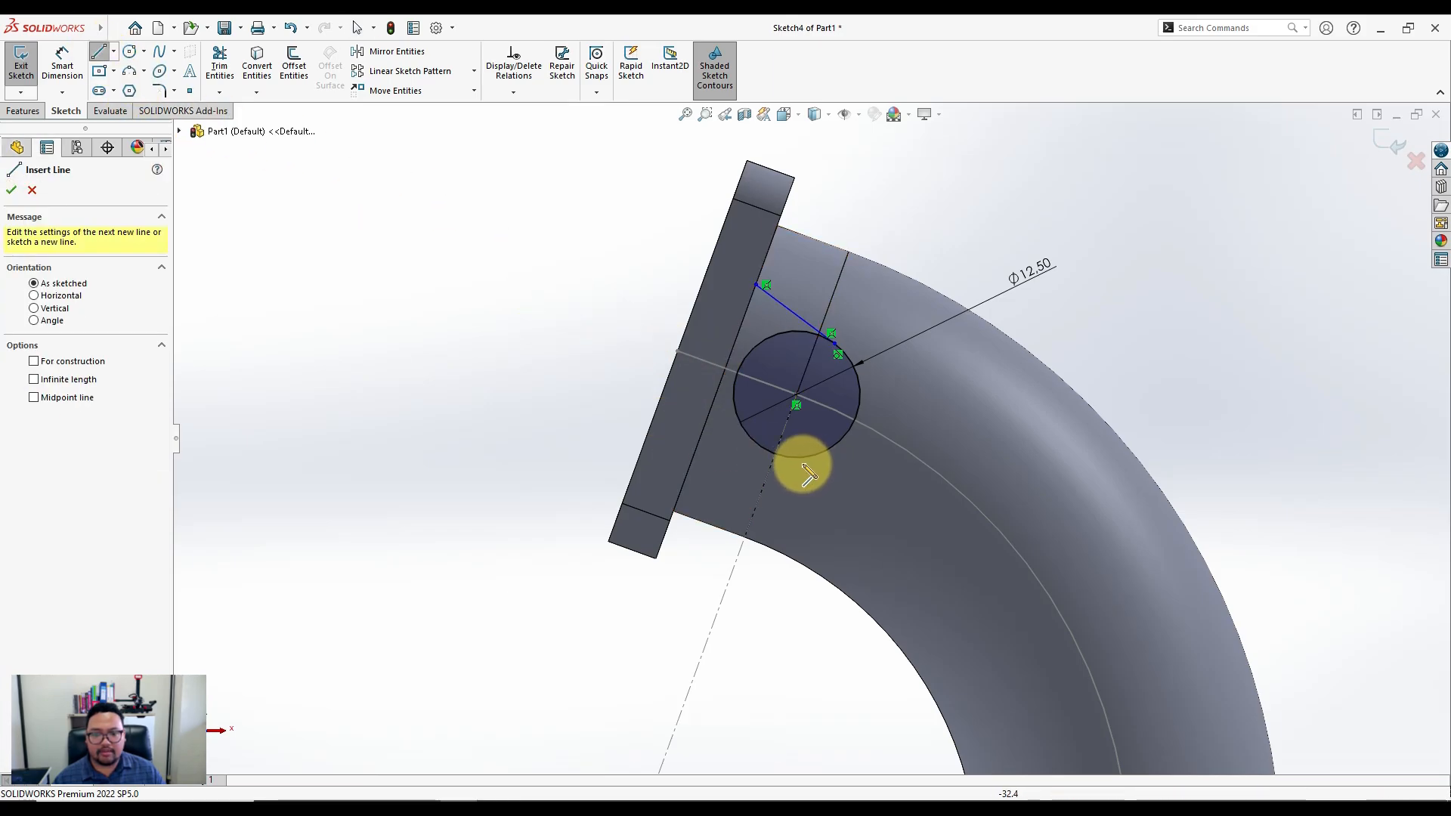
{"action": "left_click", "coordinate": [776, 454]}
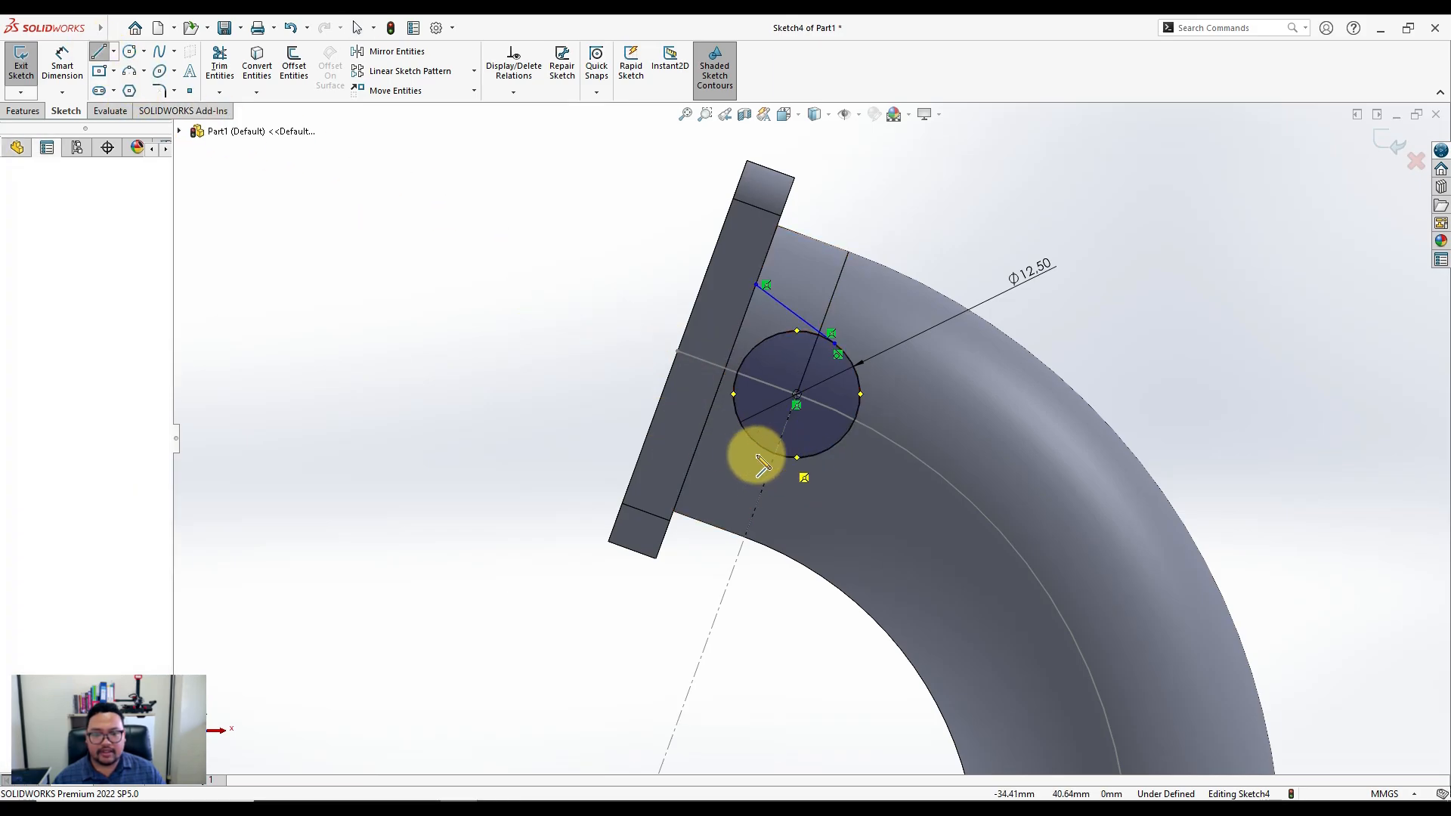
{"action": "left_click", "coordinate": [705, 451]}
{"action": "key", "text": "Escape"}
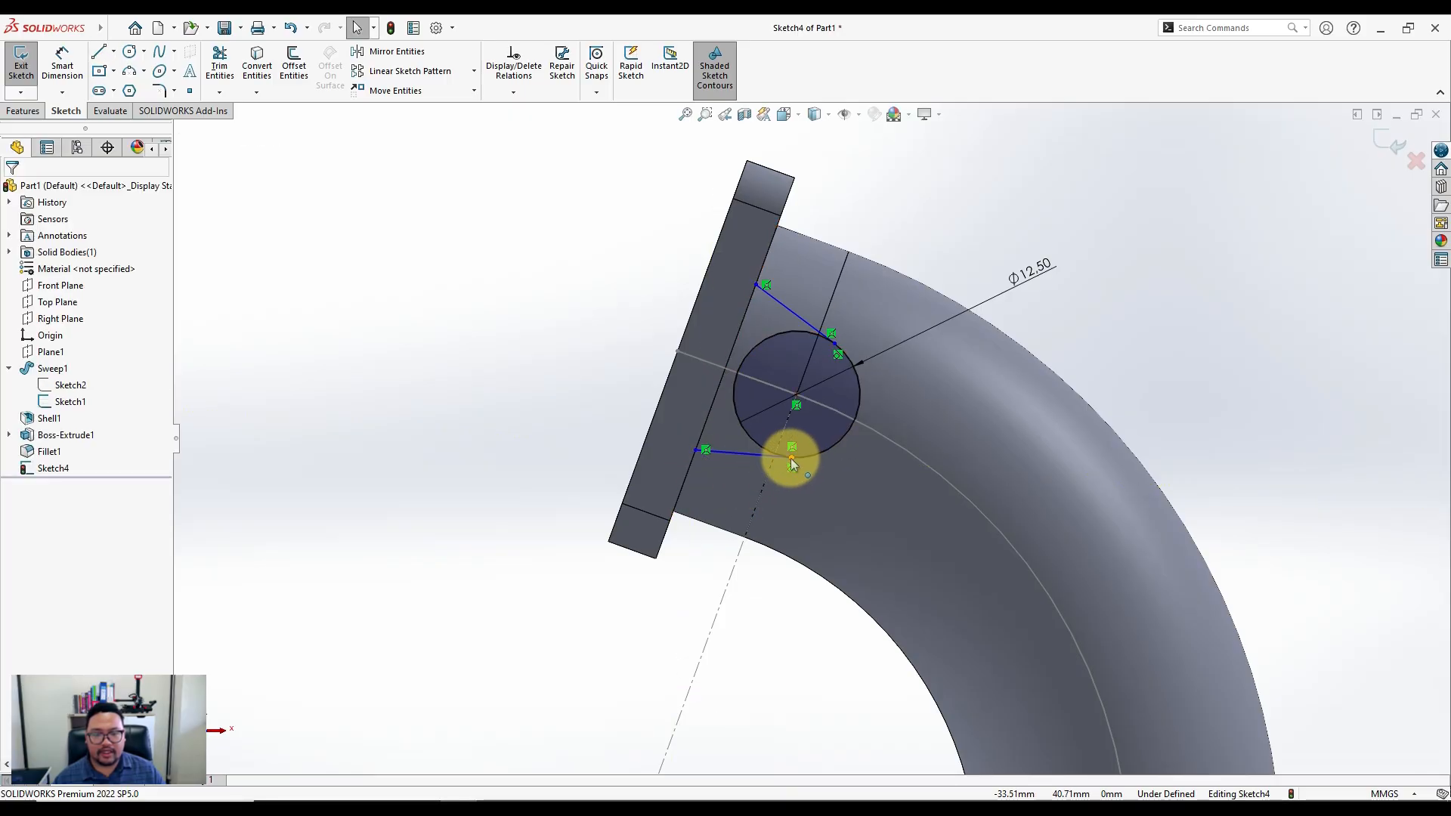
Make both tangent lines parallel to the straight flange-end segment of the sweep path
{"action": "left_click", "coordinate": [786, 303]}
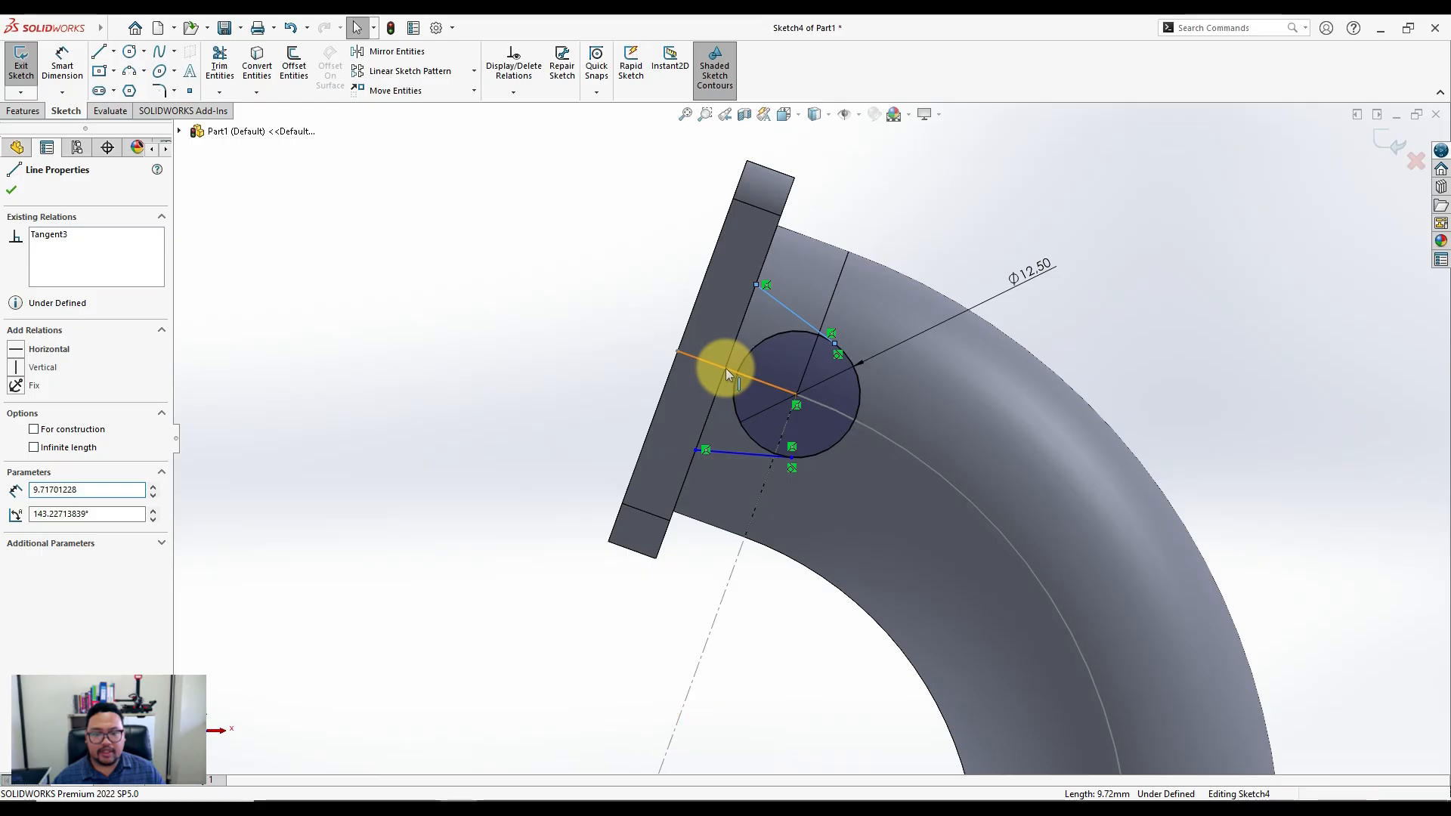
{"action": "left_click", "coordinate": [725, 368], "text": "ctrl"}
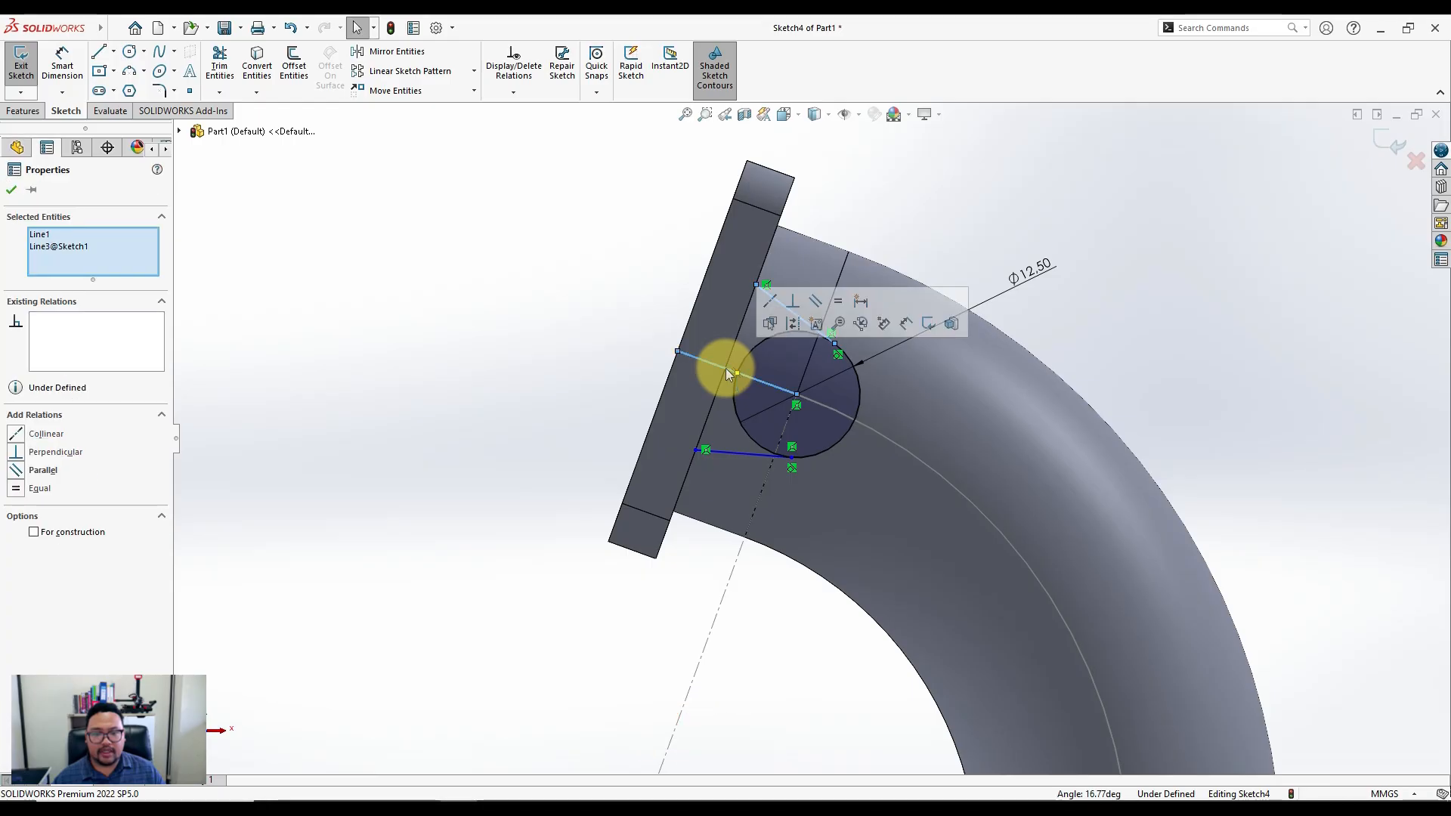
{"action": "left_click", "coordinate": [816, 303]}
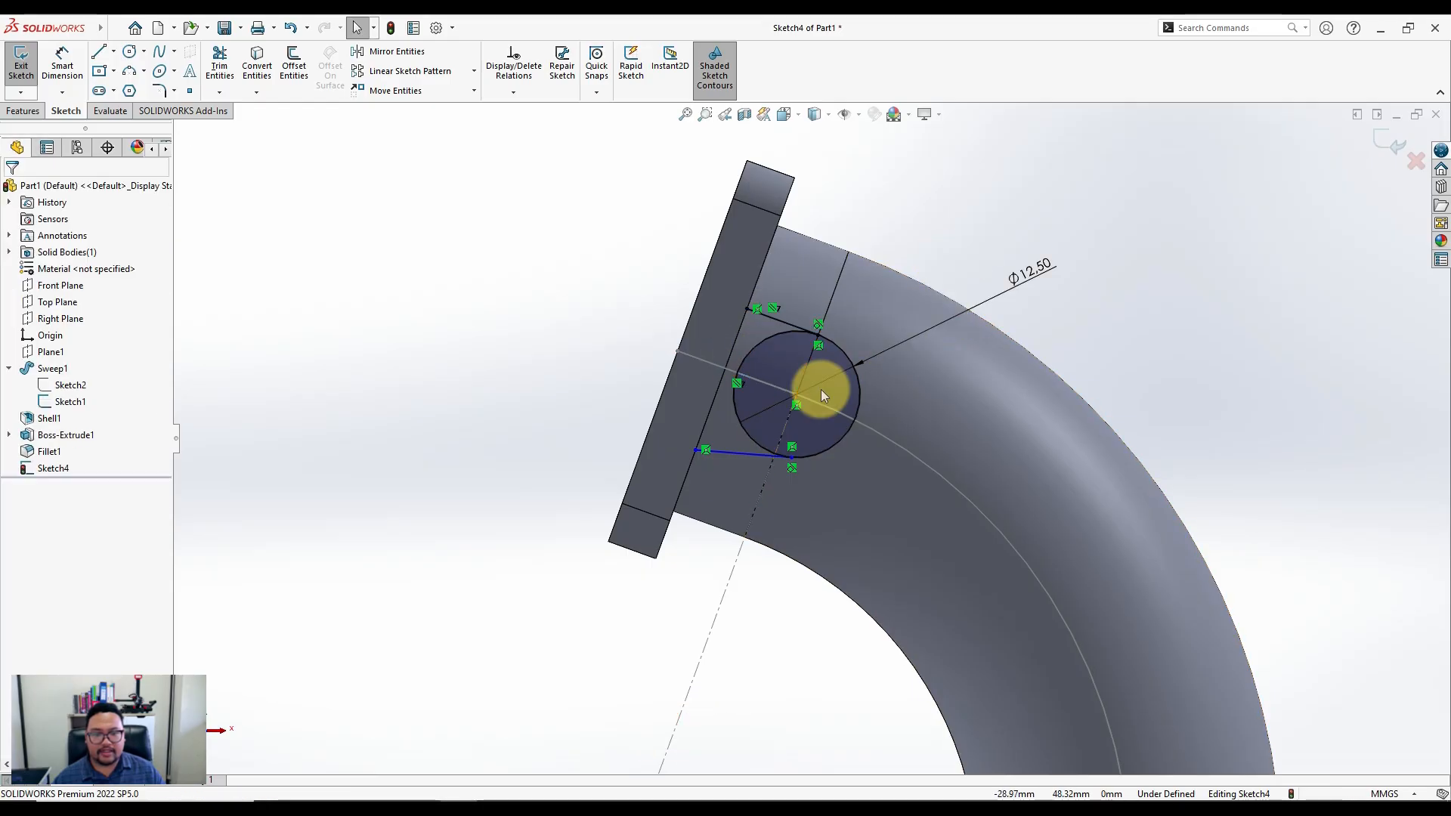
{"action": "left_click", "coordinate": [726, 370]}
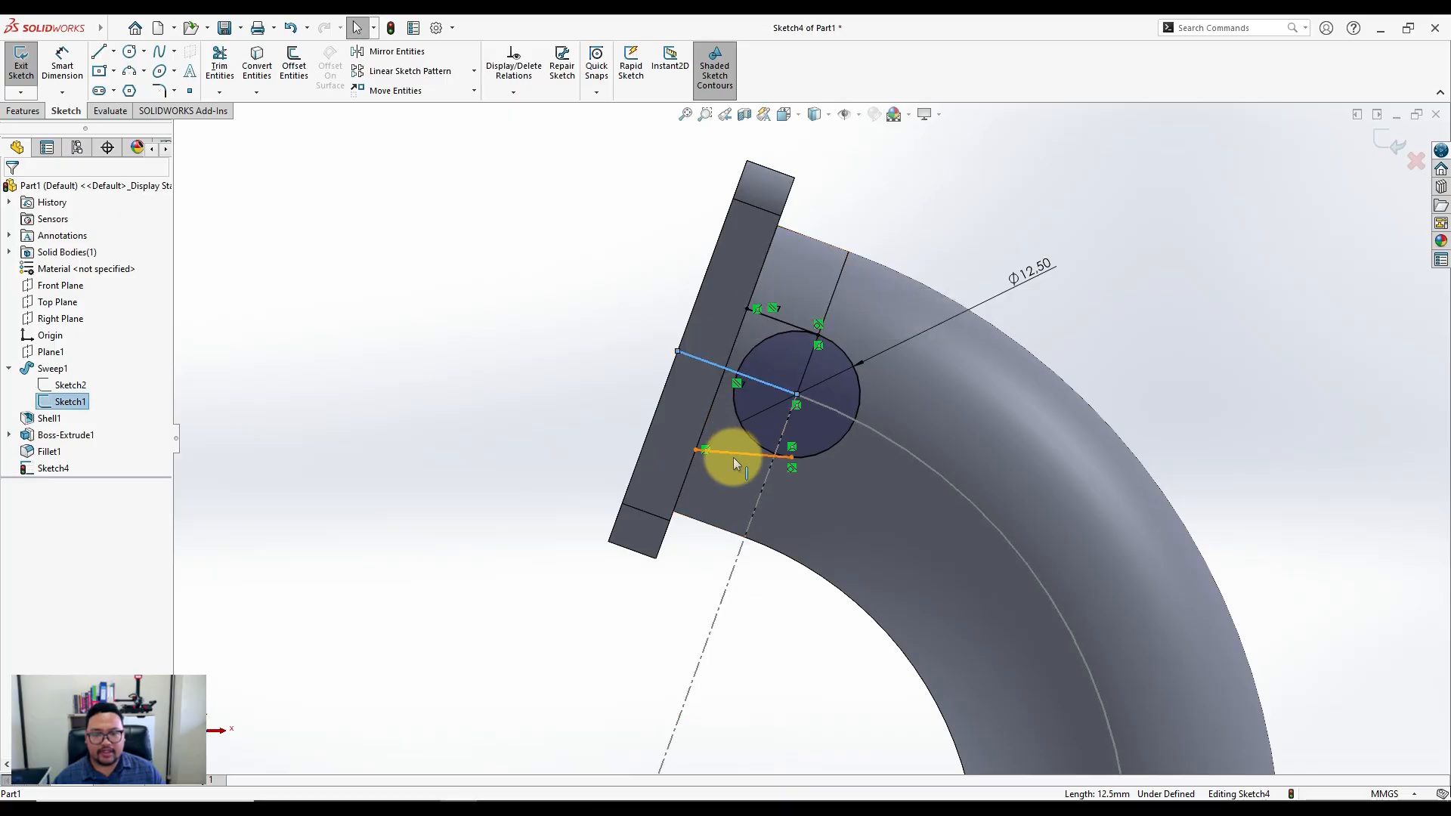
{"action": "left_click", "coordinate": [733, 454], "text": "ctrl"}
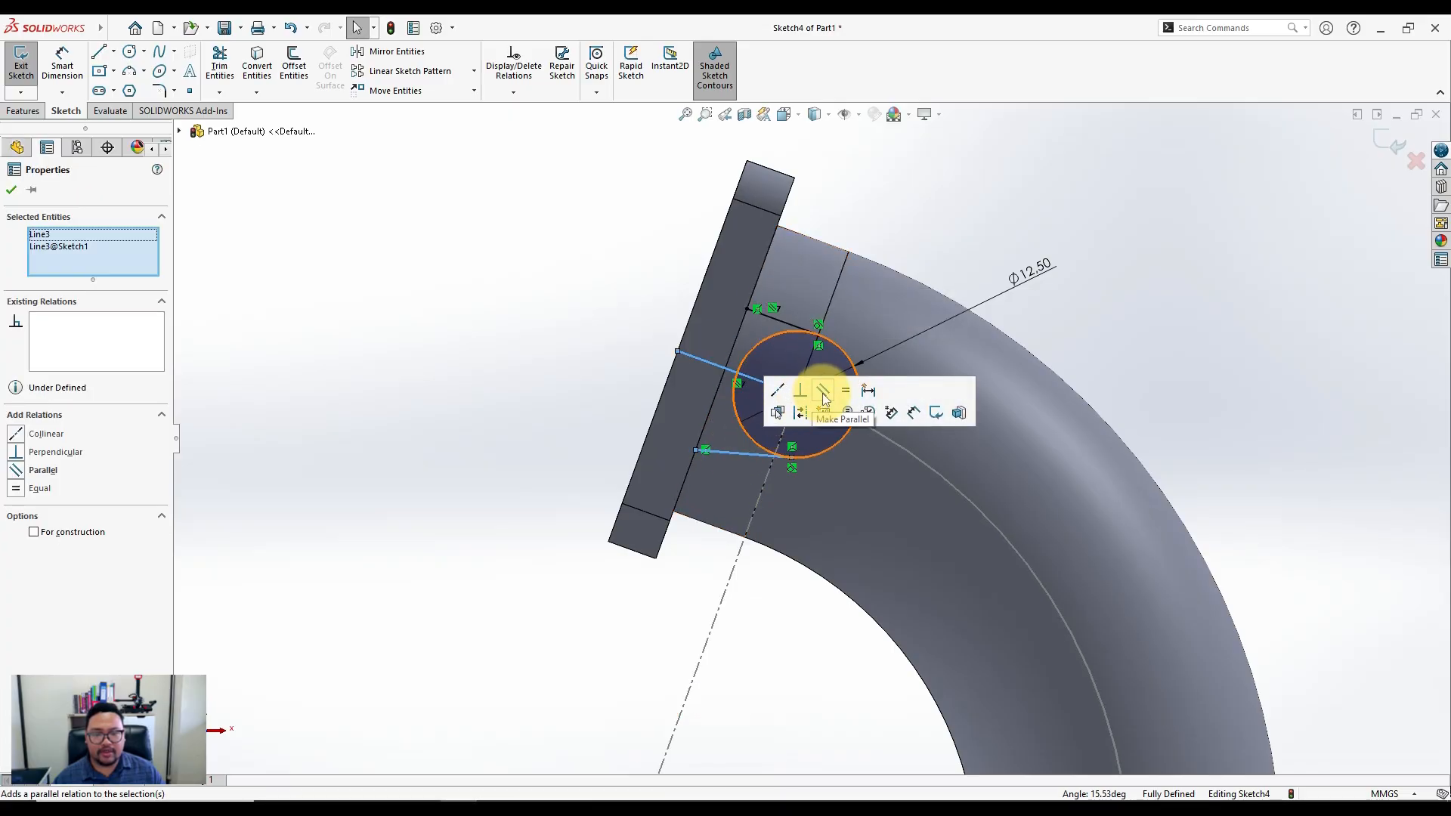
{"action": "left_click", "coordinate": [823, 391]}
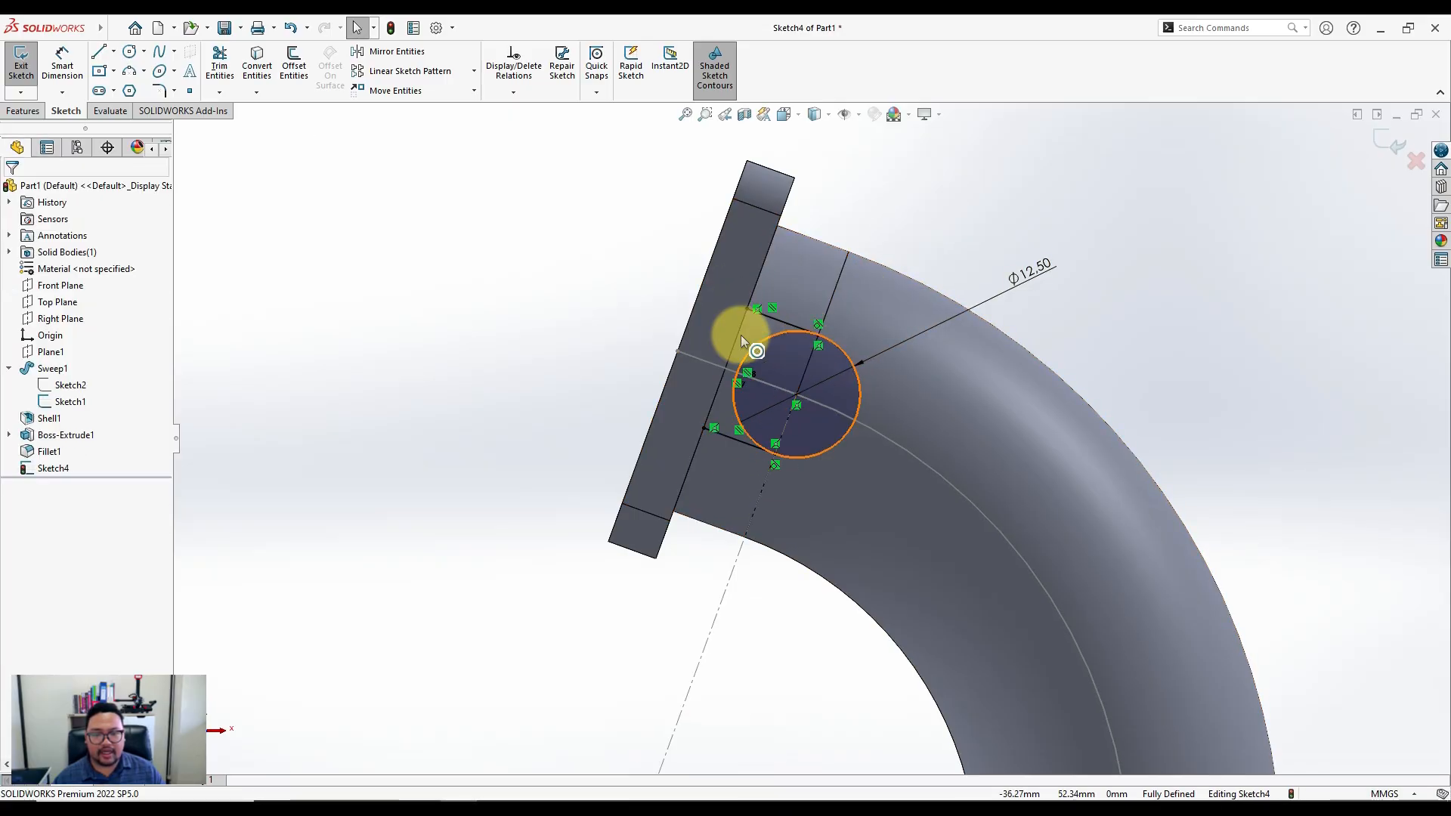
Close the profile with a line along the flange edge between the two tangent lines, and trim the circle's arc inside it
{"action": "left_click", "coordinate": [98, 50]}
{"action": "left_click_drag", "start_coordinate": [747, 308], "coordinate": [704, 428]}
{"action": "key", "text": "Escape"}
{"action": "key", "text": "Escape"}
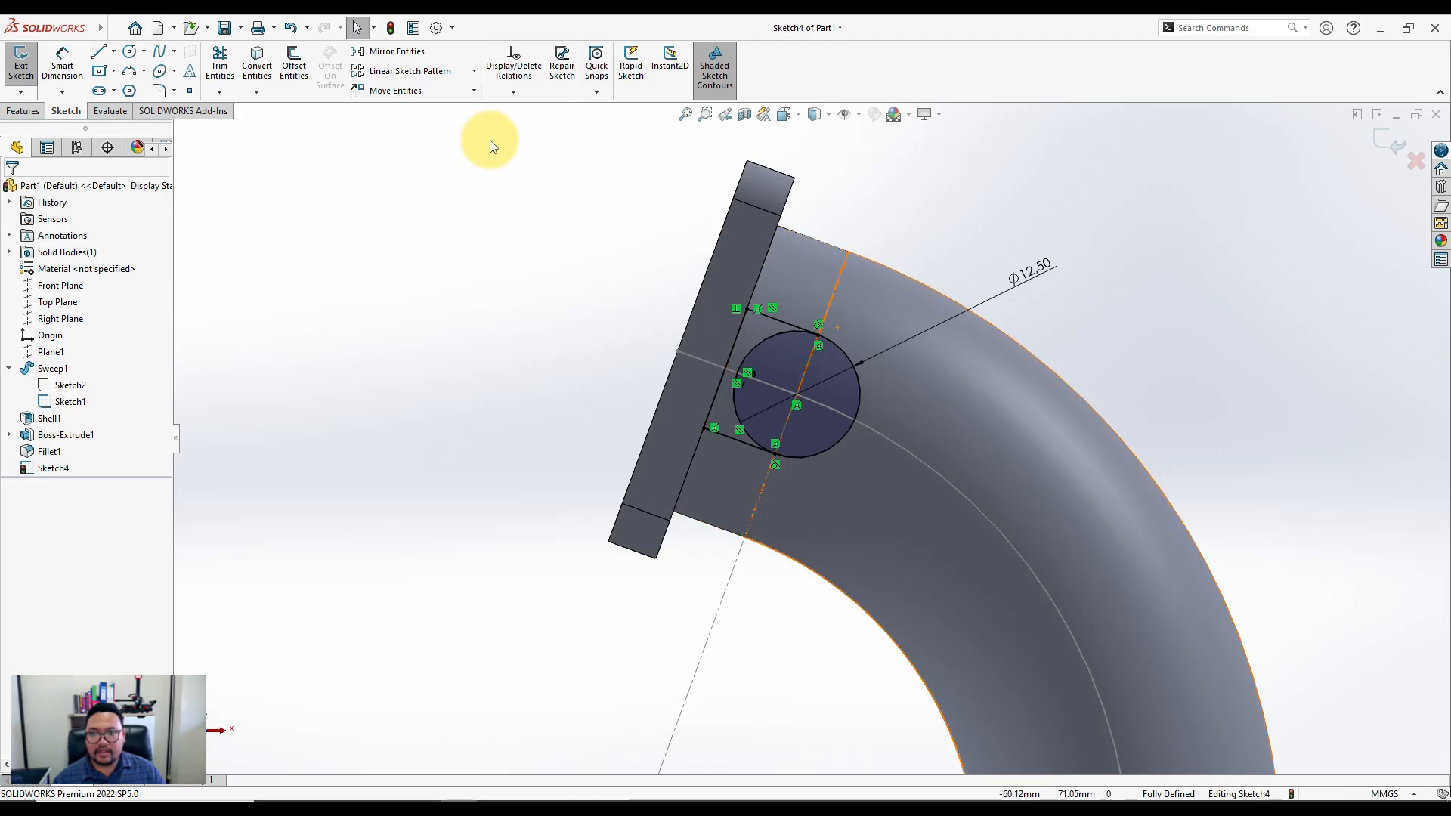
{"action": "left_click", "coordinate": [219, 64]}
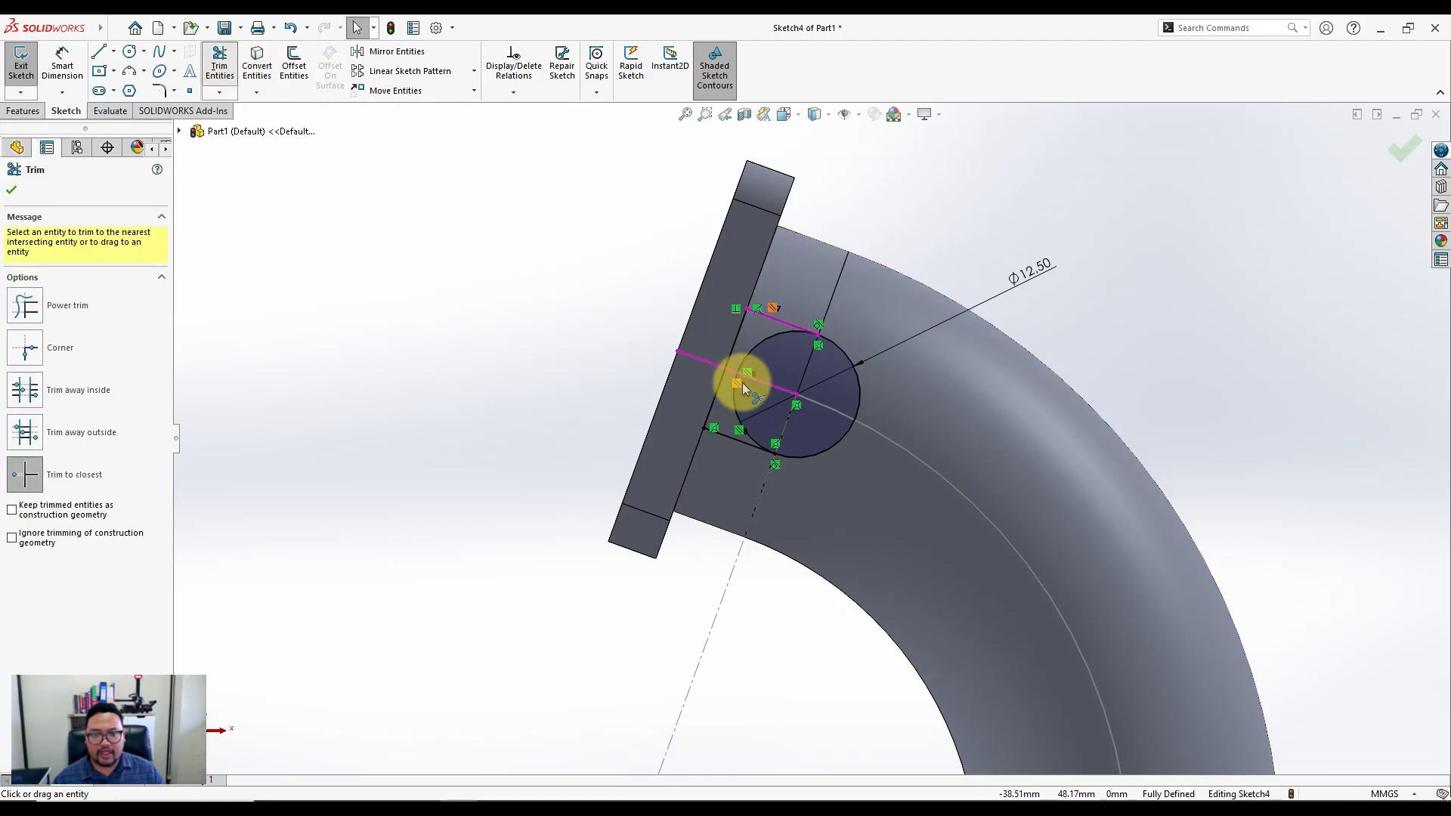
{"action": "left_click", "coordinate": [755, 346]}
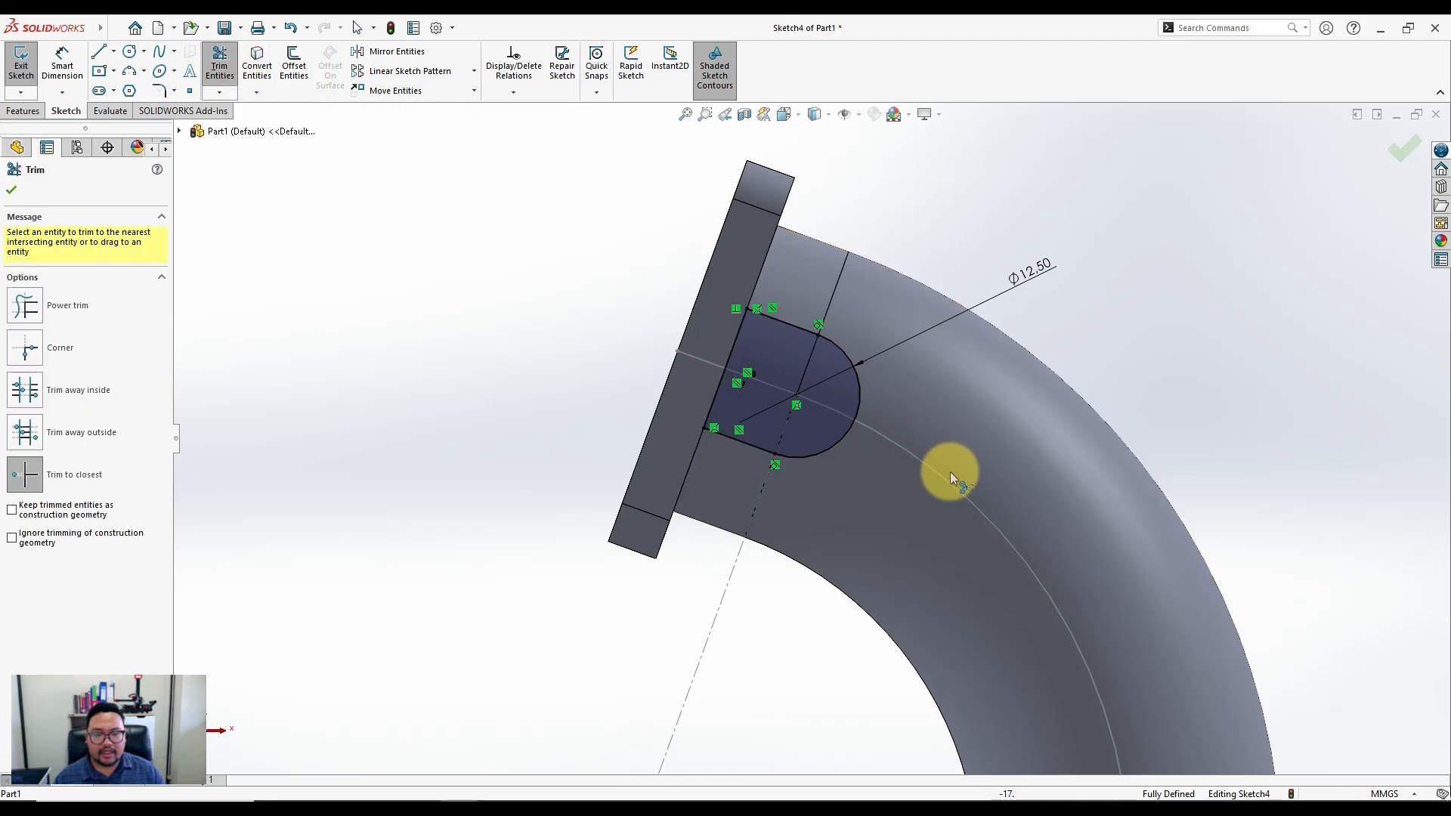
{"action": "key", "text": "Escape"}
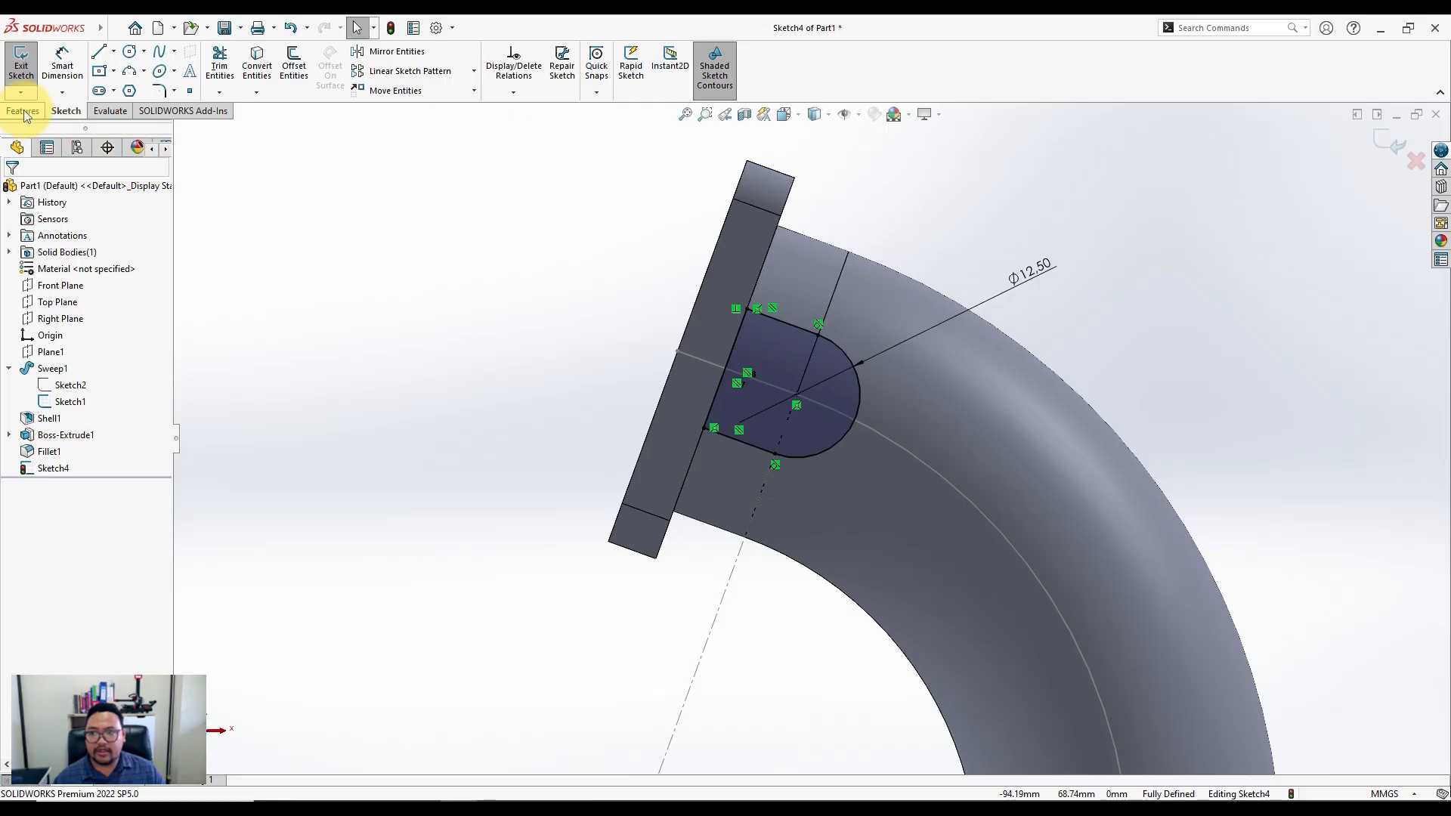
Start a boss extrusion of the rounded profile beside the flange
{"action": "left_click", "coordinate": [23, 111]}
{"action": "key", "text": "ctrl+7"}
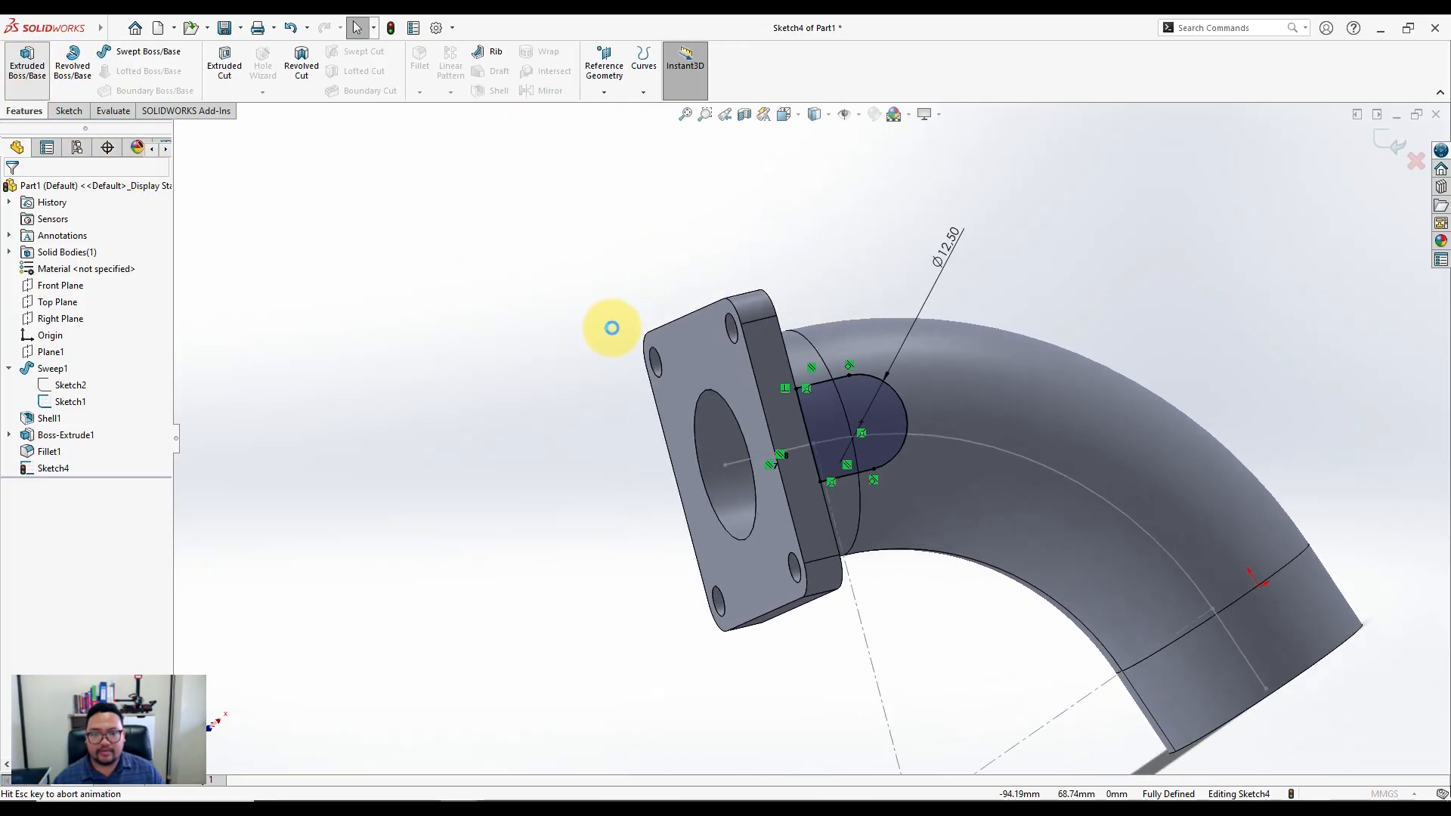
{"action": "middle_click_drag", "start_coordinate": [871, 264], "coordinate": [780, 485]}
{"action": "scroll", "coordinate": [794, 329], "scroll_direction": "down", "scroll_amount": 3}
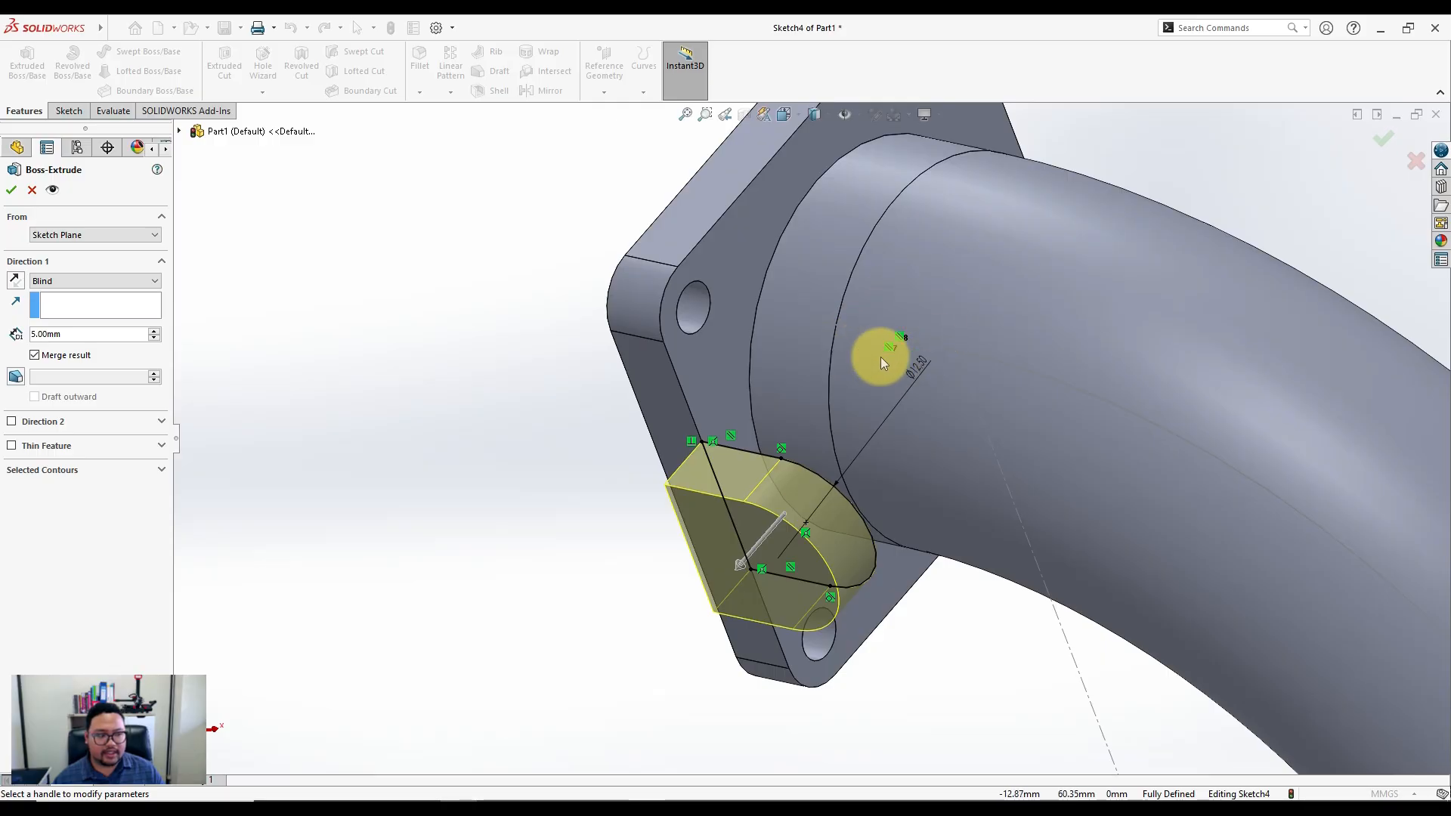
{"action": "mouse_move", "coordinate": [750, 337]}
{"action": "middle_mouse_down"}
{"action": "mouse_move", "coordinate": [868, 365]}
{"action": "mouse_move", "coordinate": [935, 441]}
{"action": "mouse_move", "coordinate": [838, 376]}
{"action": "mouse_move", "coordinate": [733, 356]}
{"action": "mouse_move", "coordinate": [710, 376]}
{"action": "middle_mouse_up"}
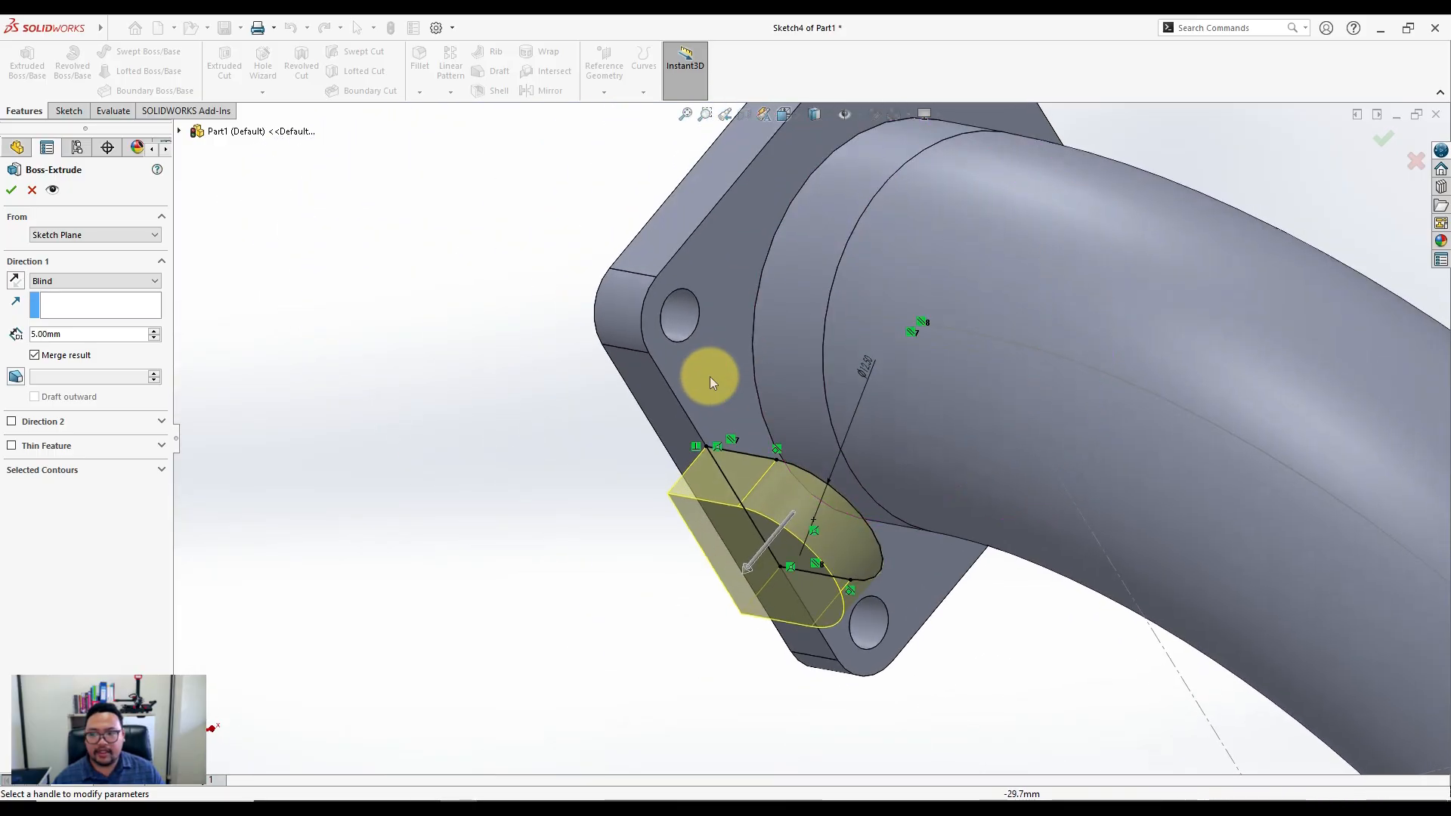
Direct the extrusion toward the pipe with an Up To Surface end condition, trying the straight section's face and choosing the elbow's curved outer face
{"action": "left_click", "coordinate": [103, 283]}
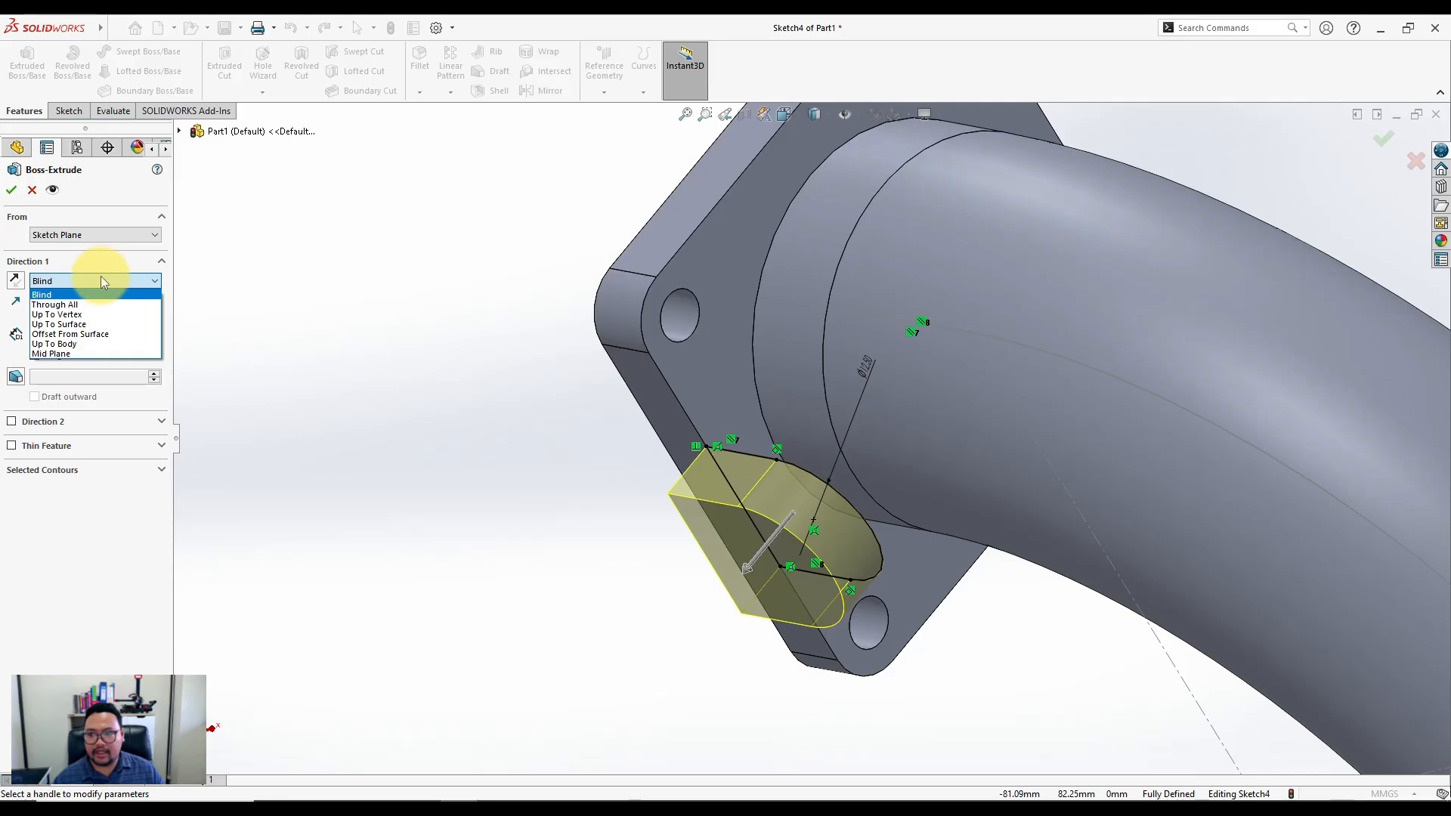
{"action": "left_click", "coordinate": [97, 325]}
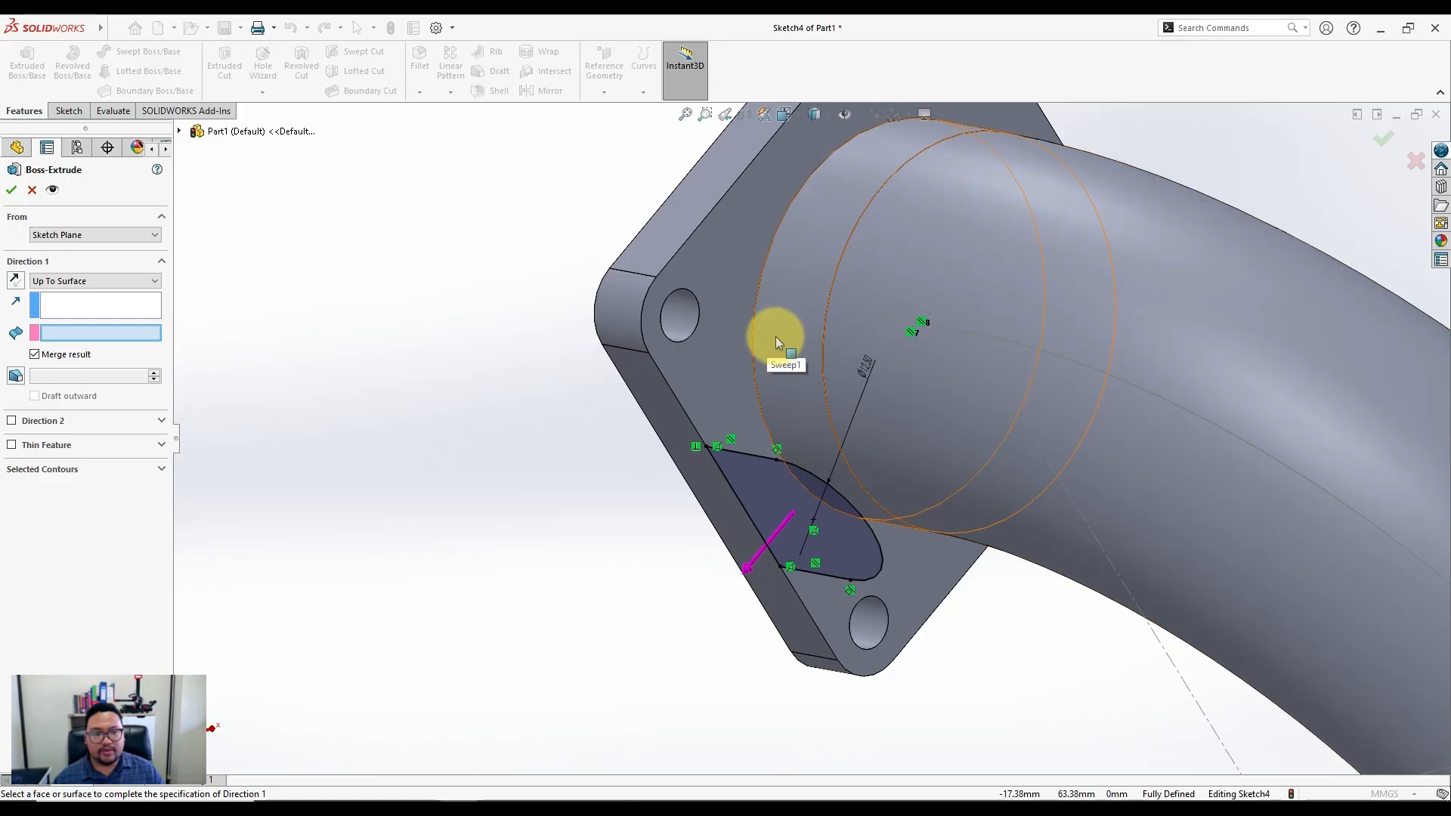
{"action": "mouse_move", "coordinate": [775, 337]}
{"action": "middle_mouse_down"}
{"action": "mouse_move", "coordinate": [732, 388]}
{"action": "mouse_move", "coordinate": [758, 421]}
{"action": "middle_mouse_up"}
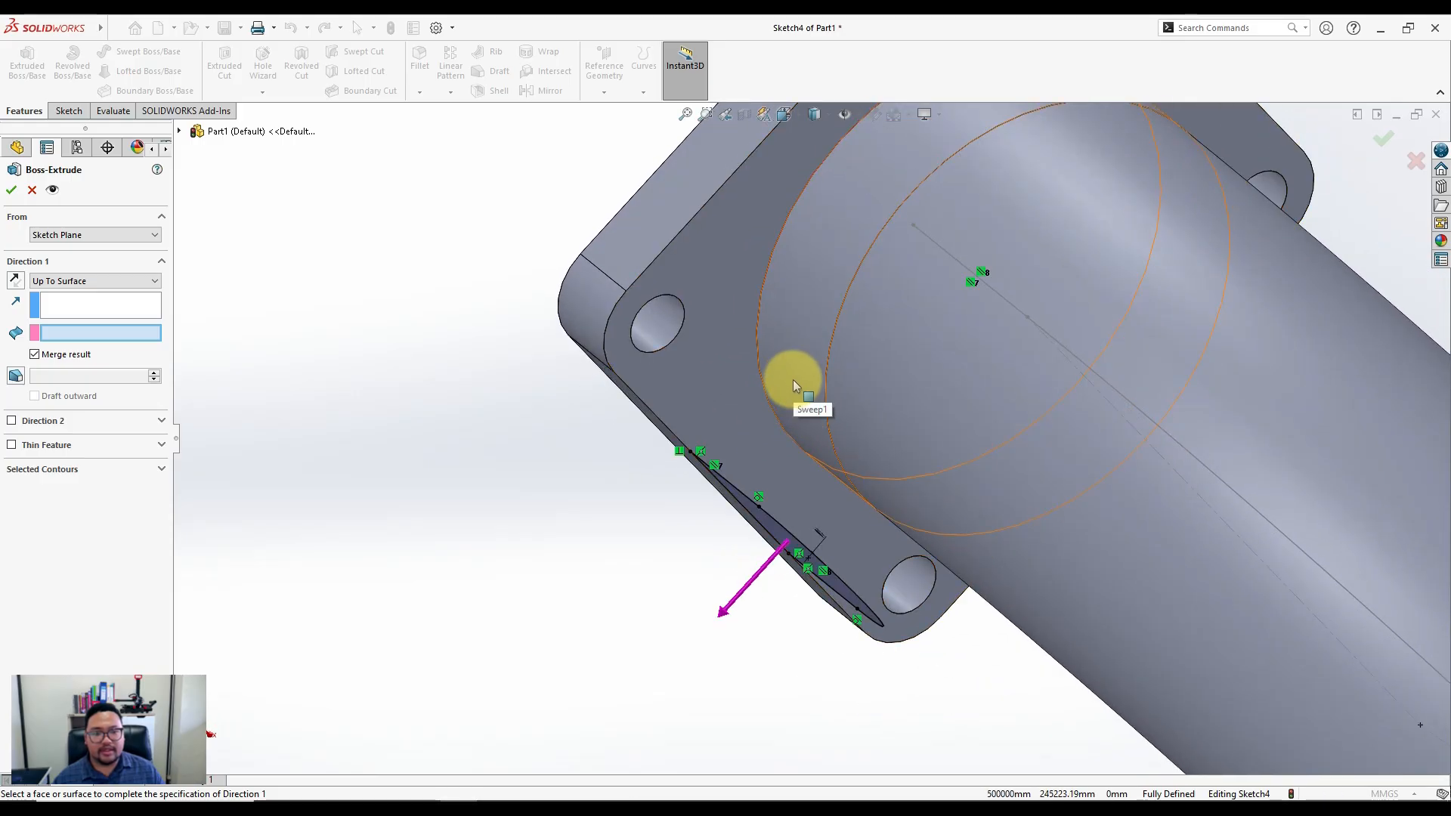
{"action": "left_click", "coordinate": [945, 356]}
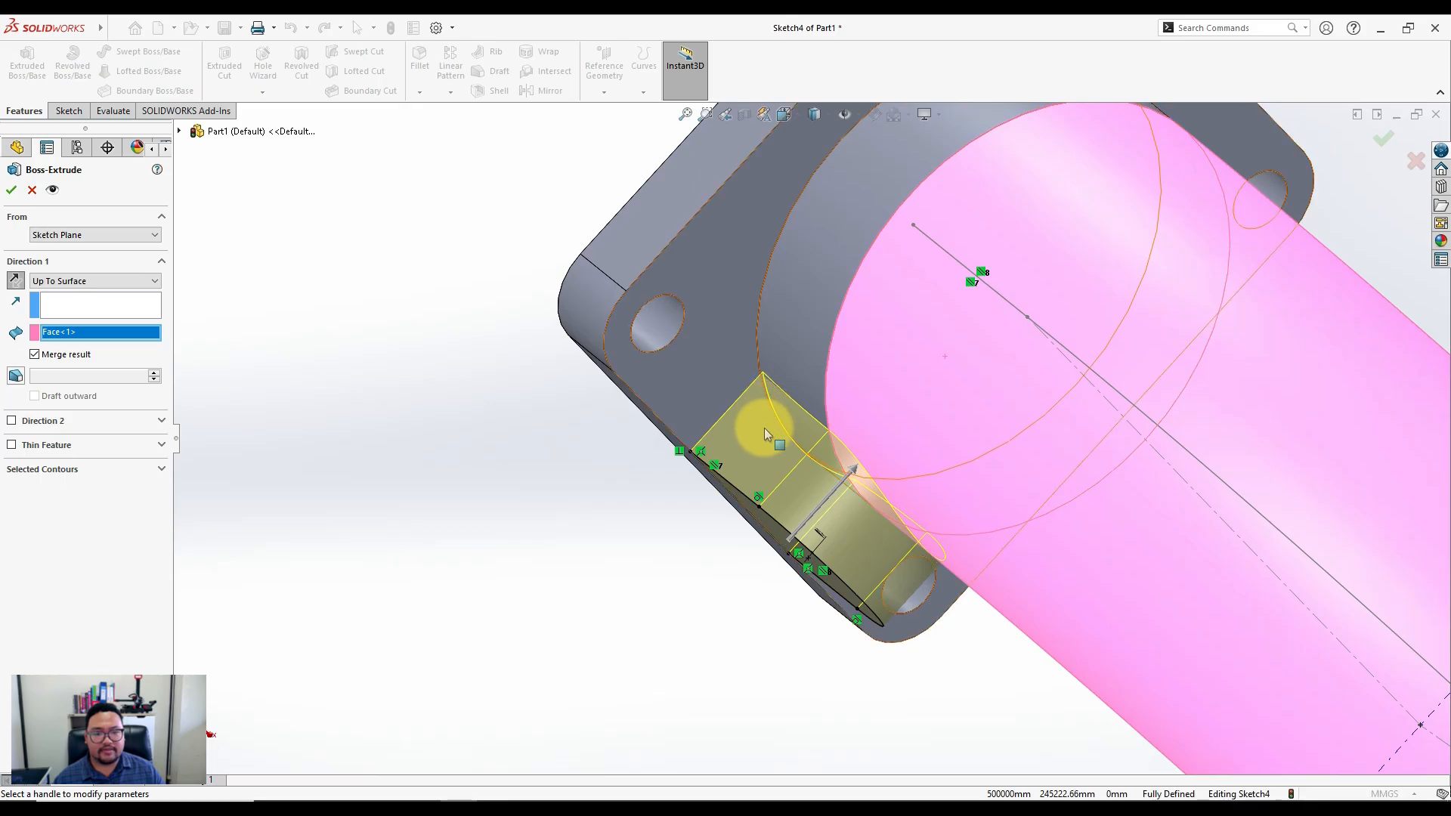
{"action": "middle_click_drag", "start_coordinate": [764, 428], "coordinate": [843, 285]}
{"action": "left_click", "coordinate": [830, 314]}
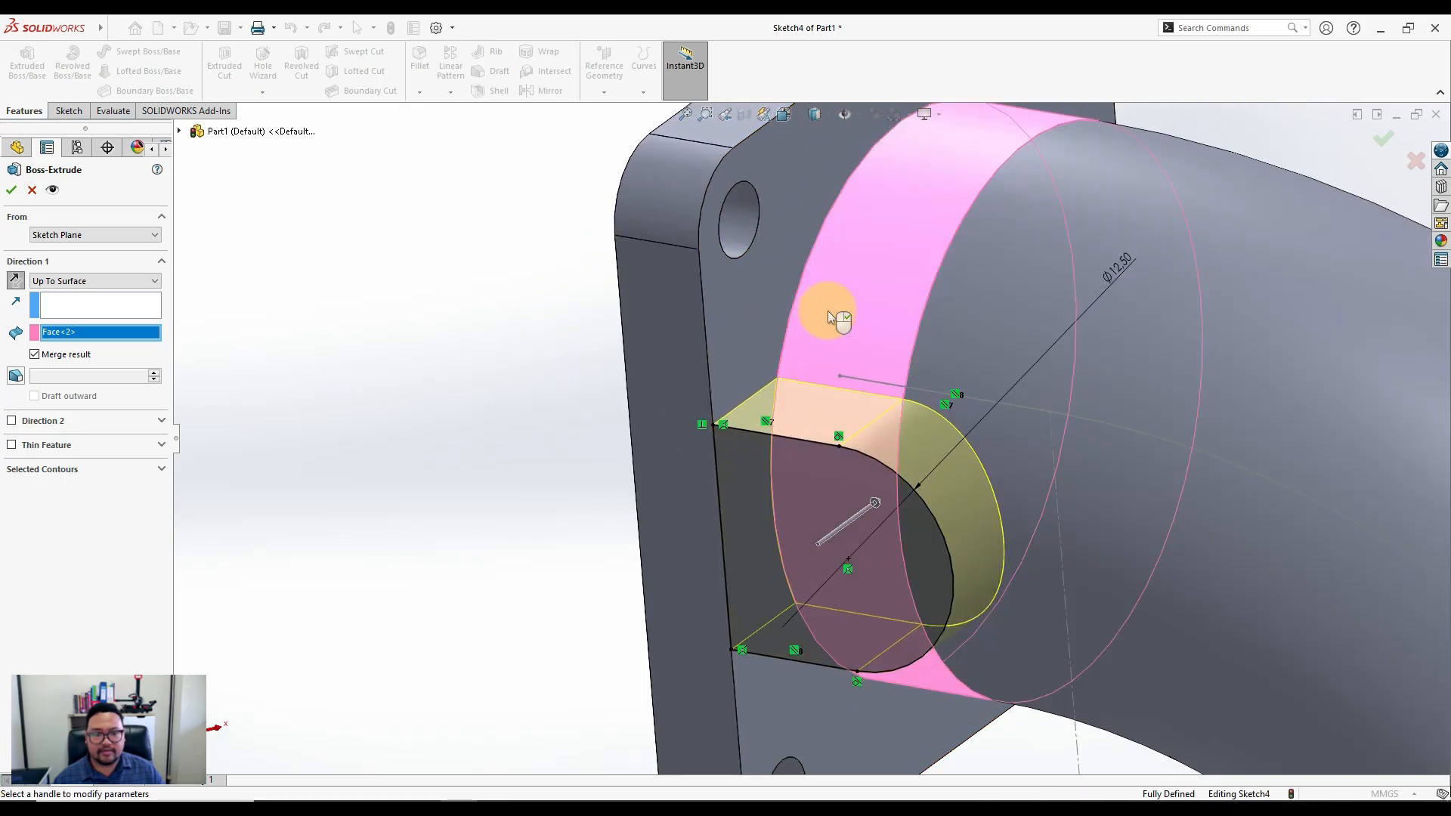
{"action": "left_click", "coordinate": [1023, 353]}
{"action": "middle_click_drag", "start_coordinate": [1024, 354], "coordinate": [942, 461]}
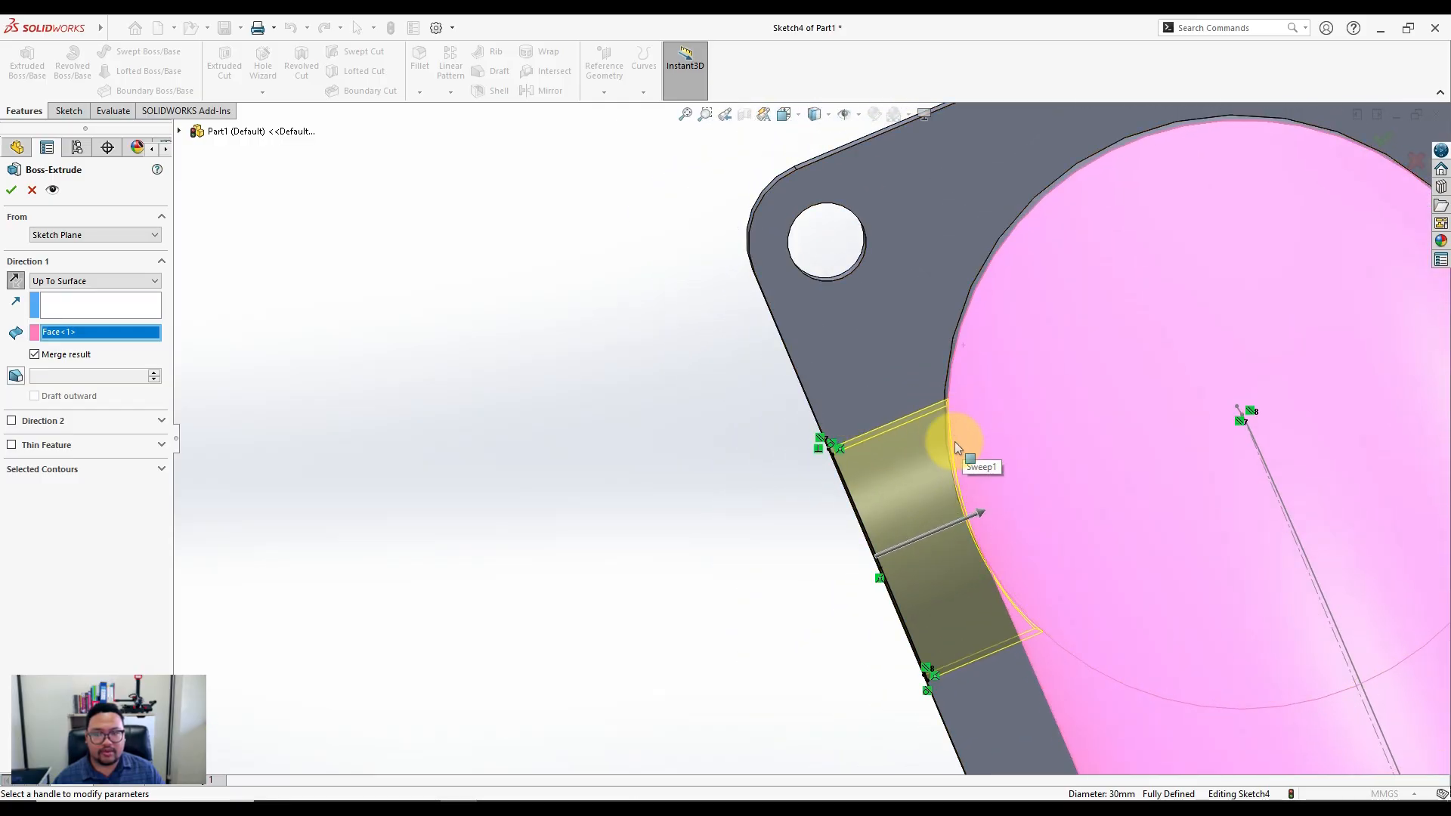
Change the boss extrusion's end condition to Up To Next and complete the extrusion against the pipe
{"action": "left_click", "coordinate": [82, 282]}
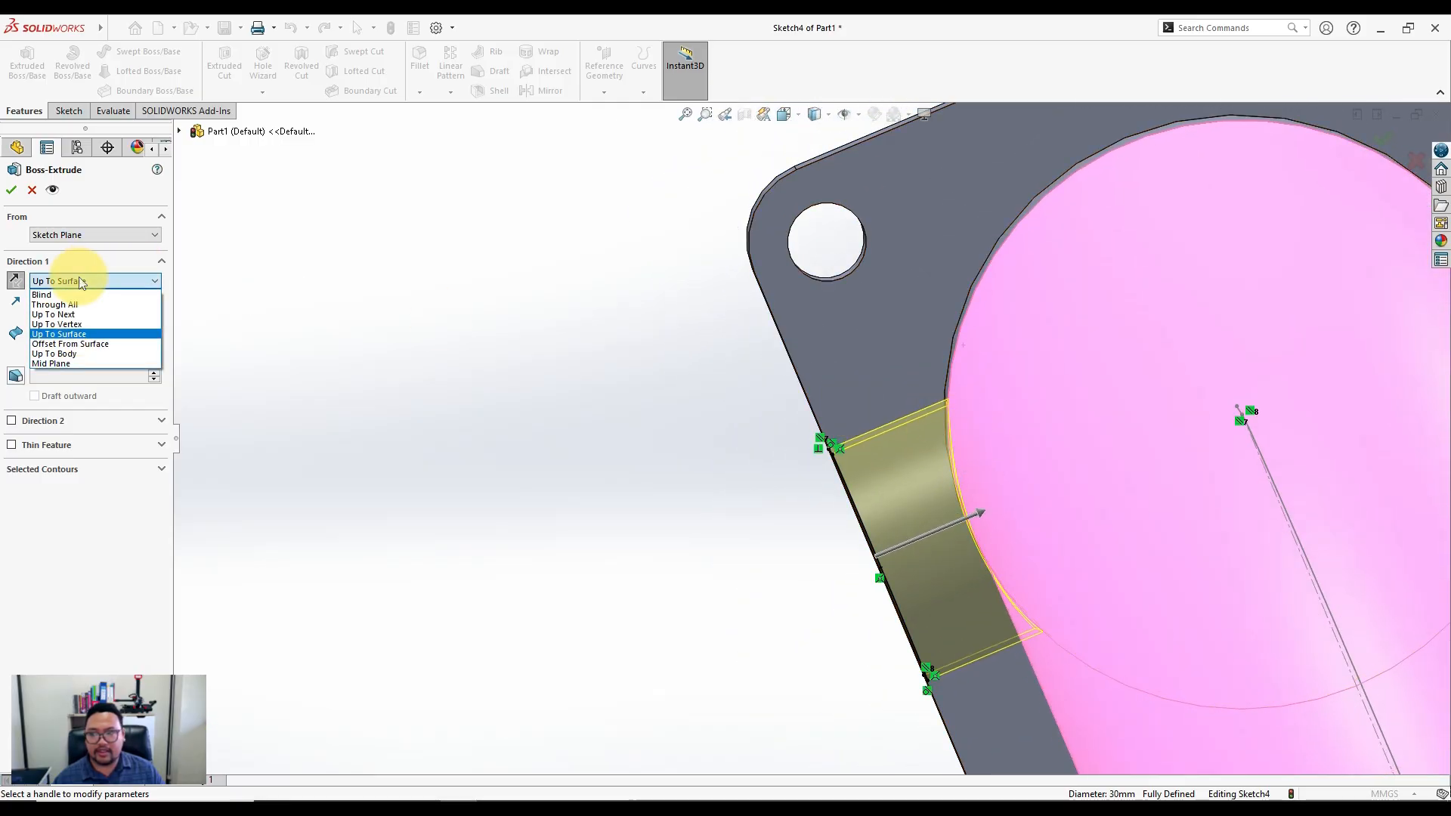
{"action": "left_click", "coordinate": [115, 316]}
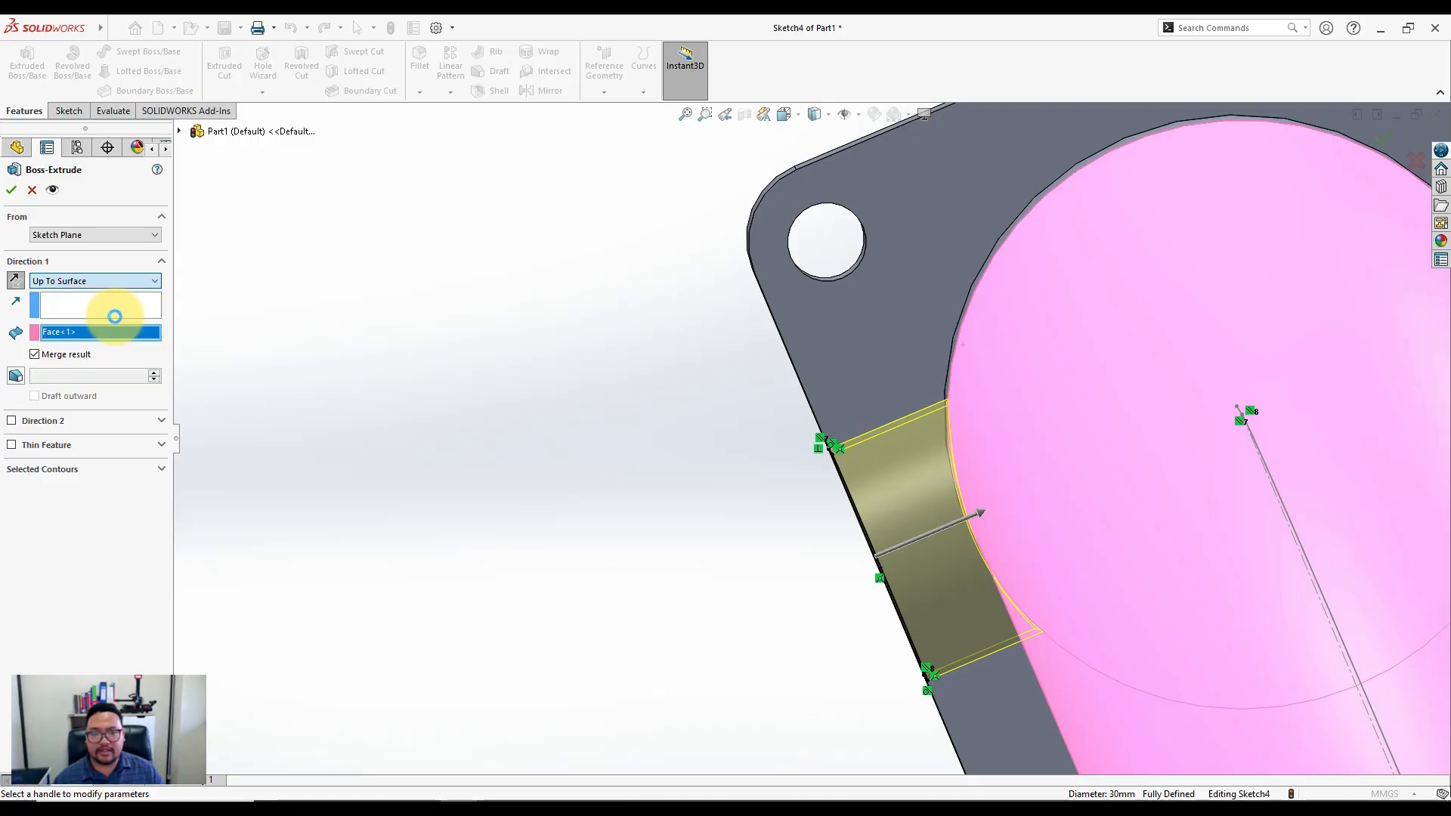
{"action": "middle_click_drag", "start_coordinate": [679, 419], "coordinate": [716, 438]}
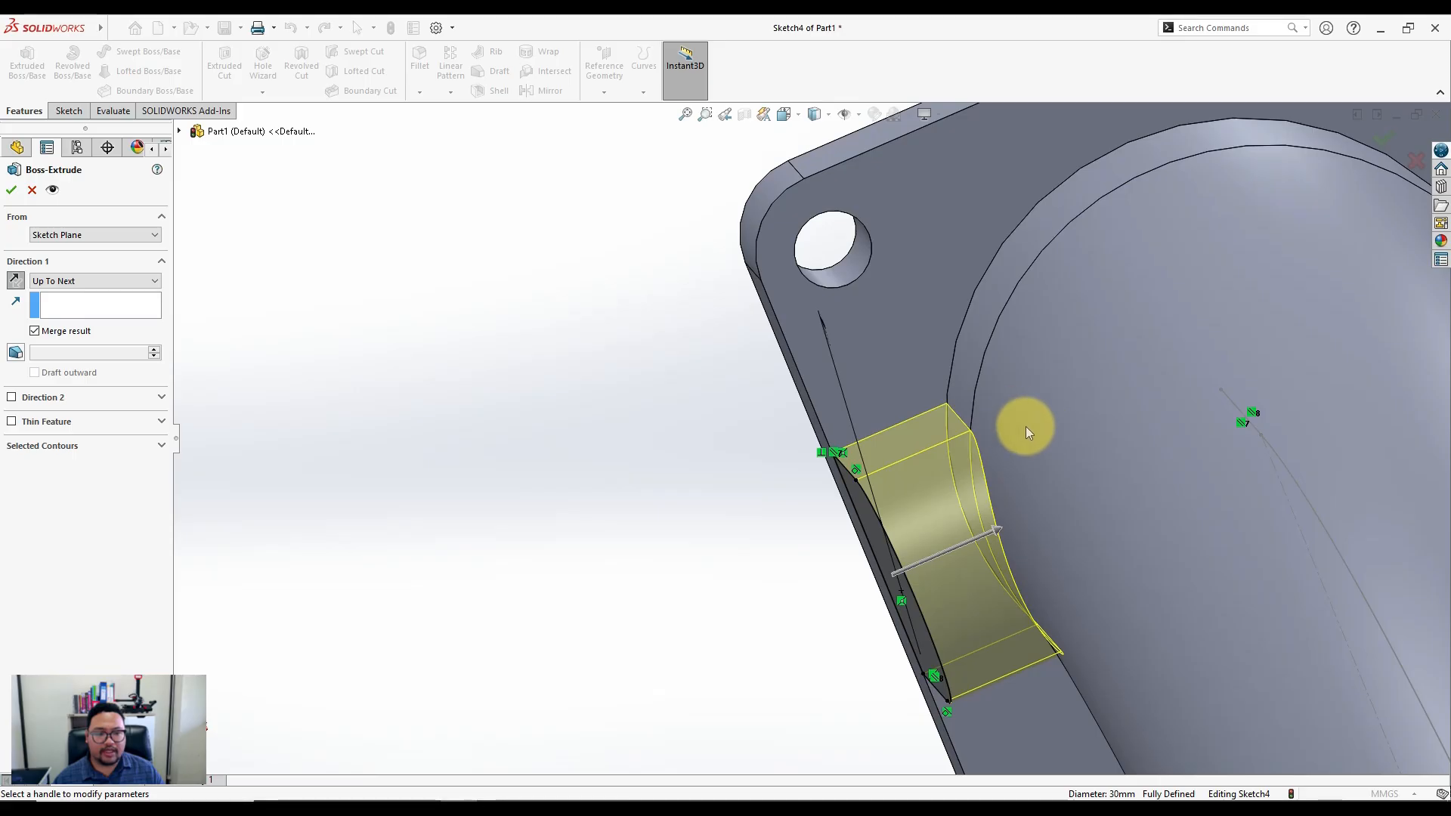
{"action": "middle_click_drag", "start_coordinate": [1026, 426], "coordinate": [955, 337], "text": "ctrl"}
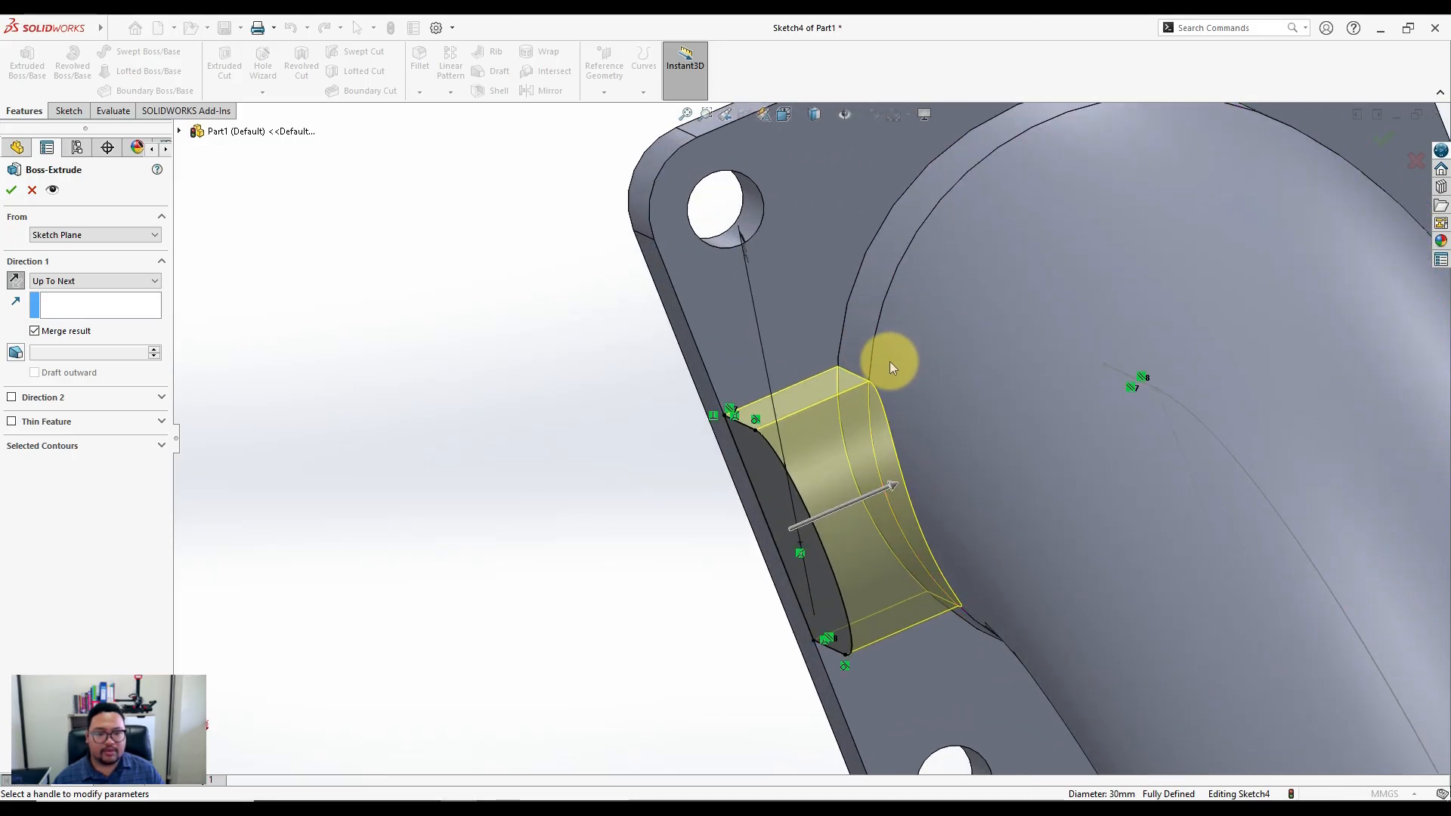
{"action": "left_click", "coordinate": [50, 286]}
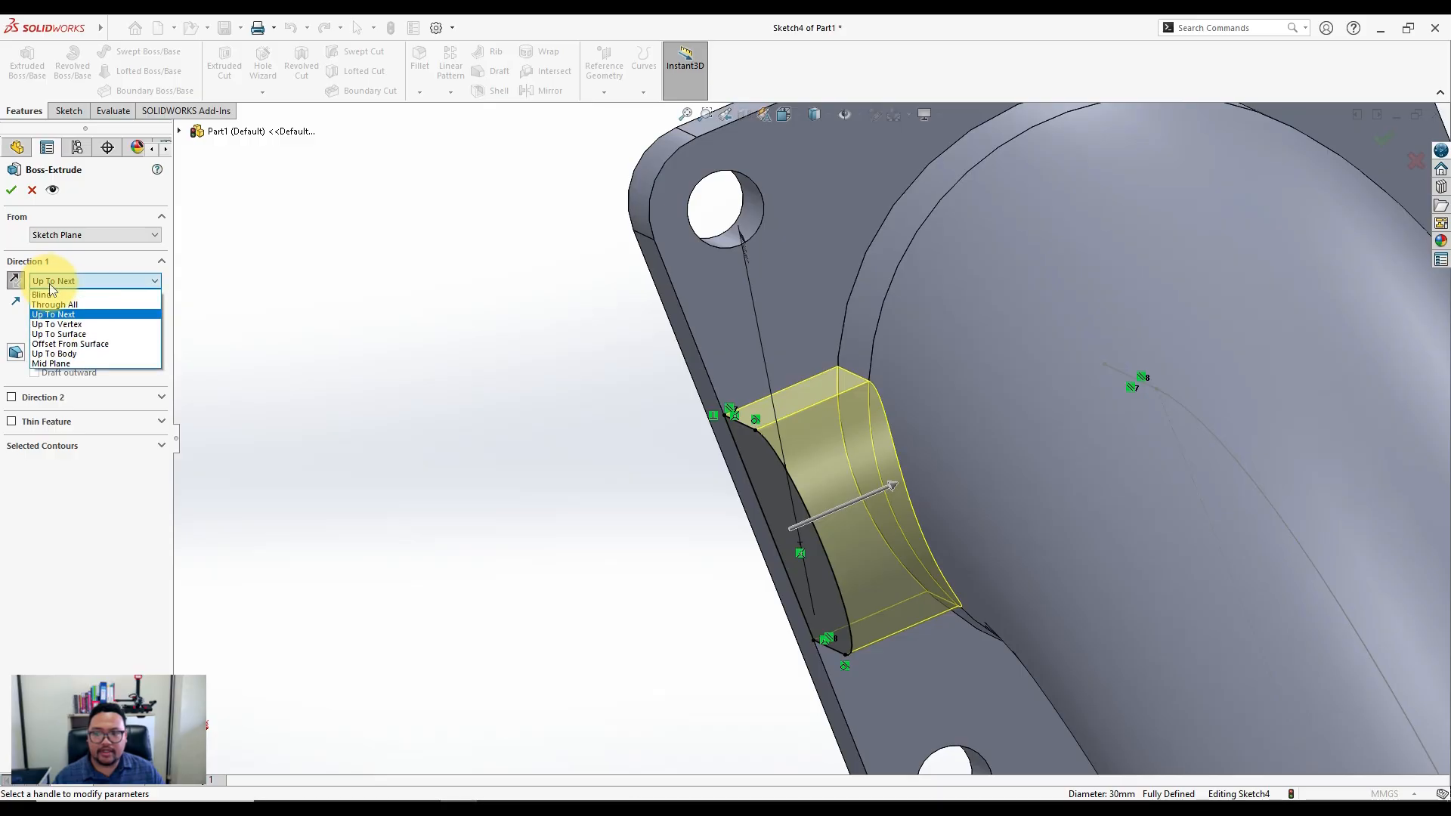
{"action": "left_click", "coordinate": [50, 286]}
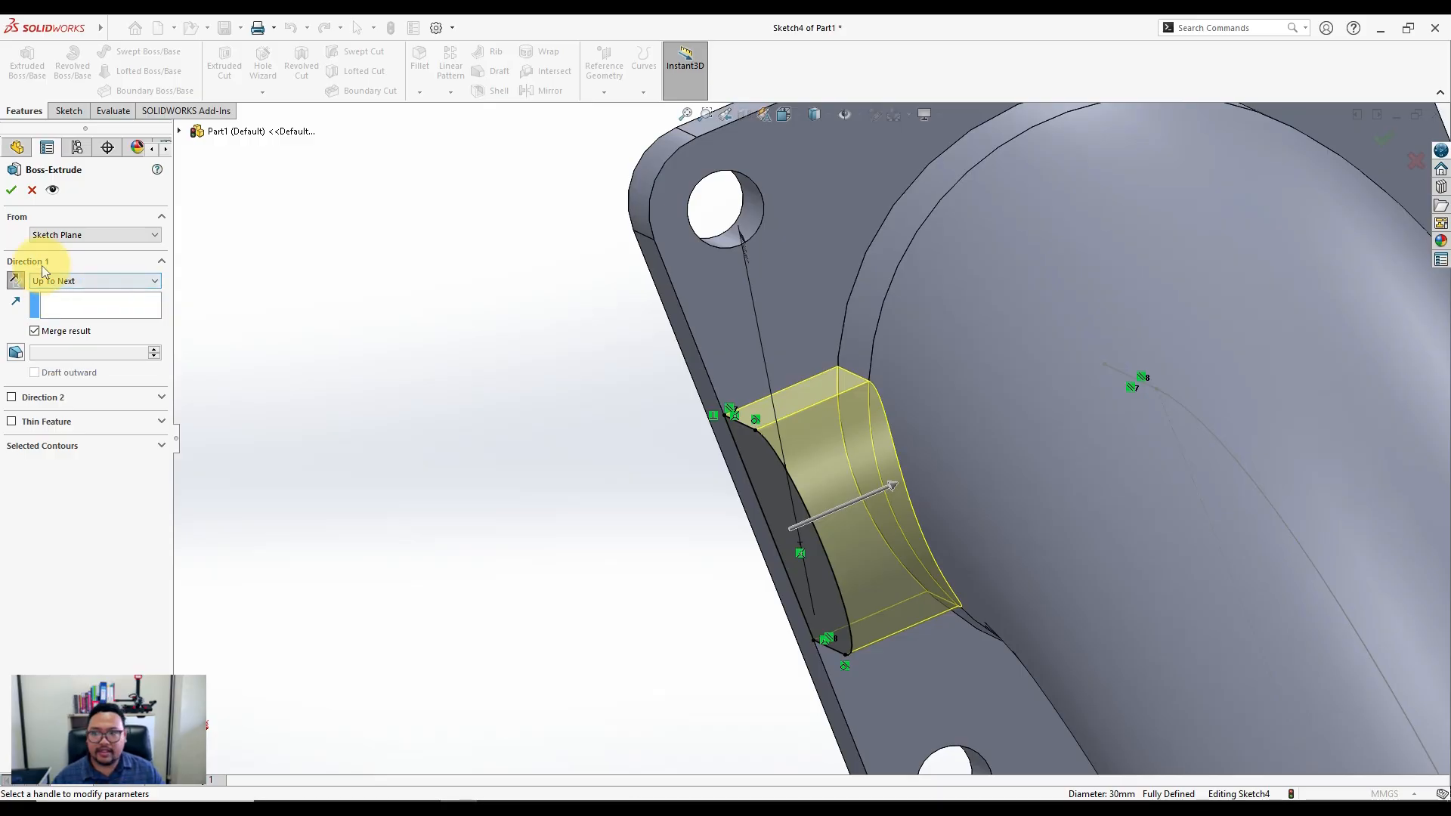
{"action": "left_click", "coordinate": [10, 190]}
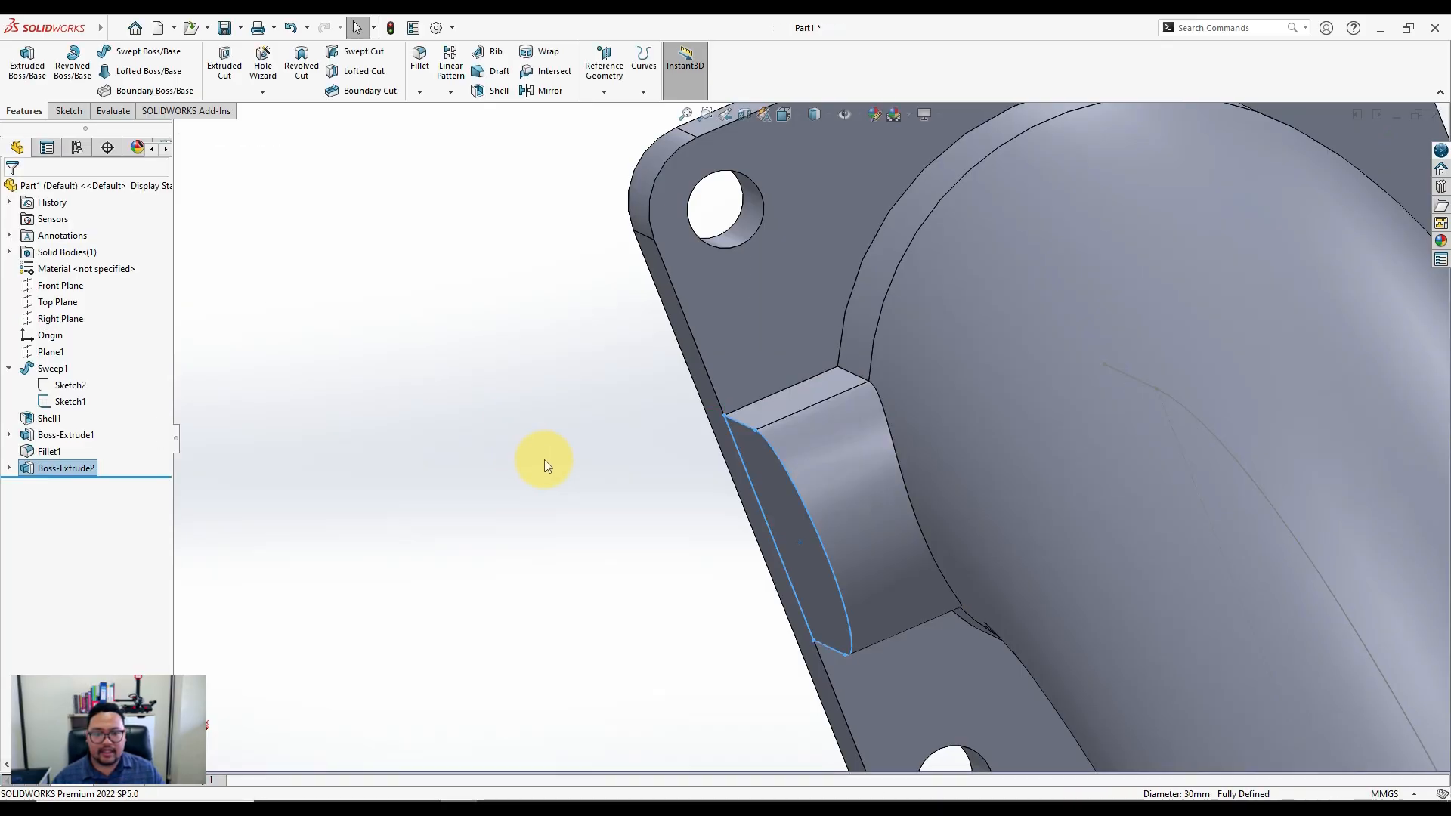
On the side boss's flat outer face, sketch a circle about 6.1 mm in diameter, concentric with its rounded end
{"action": "middle_click_drag", "start_coordinate": [576, 438], "coordinate": [752, 552]}
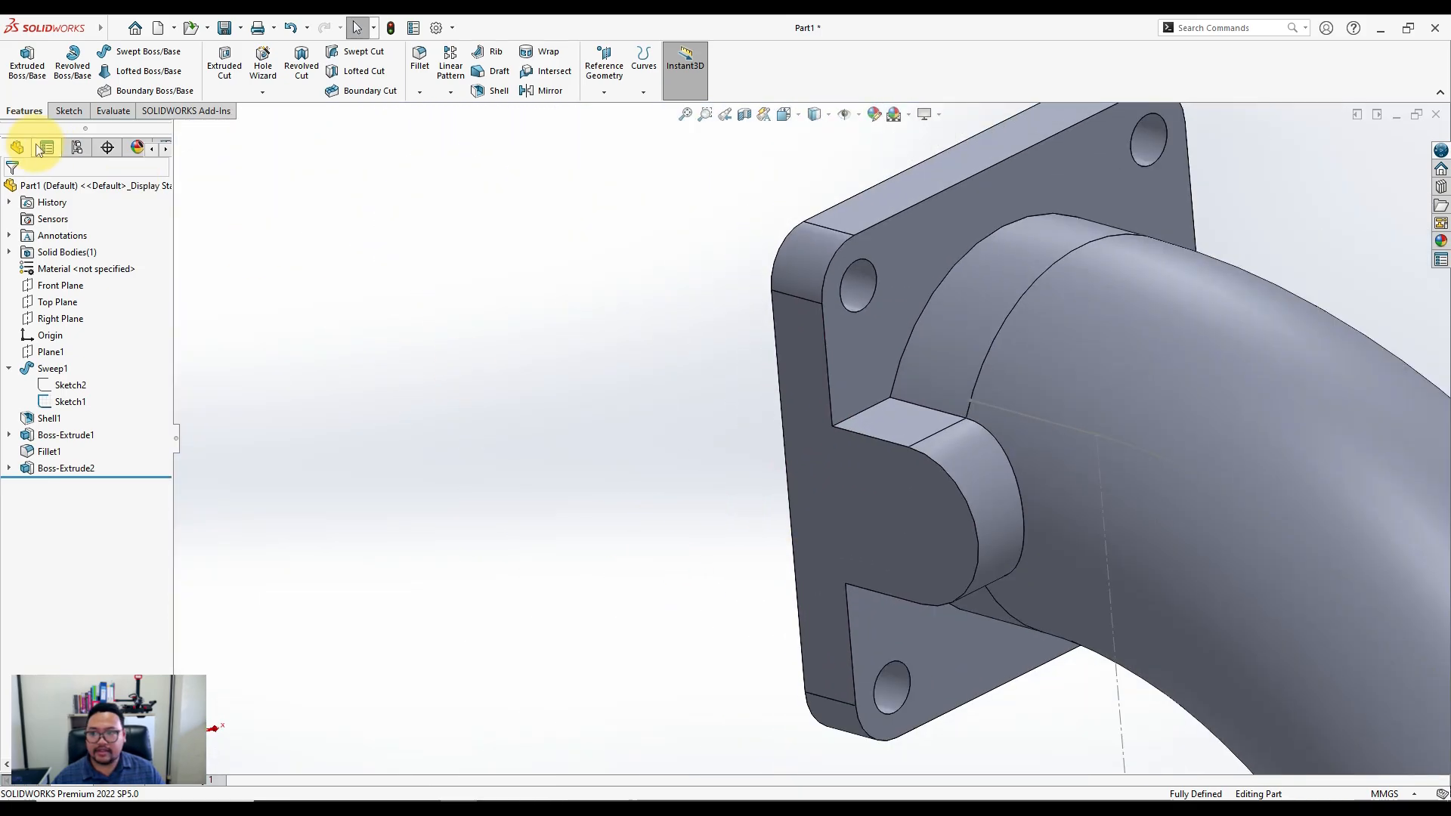
{"action": "left_click", "coordinate": [67, 111]}
{"action": "left_click", "coordinate": [22, 59]}
{"action": "left_click", "coordinate": [924, 532]}
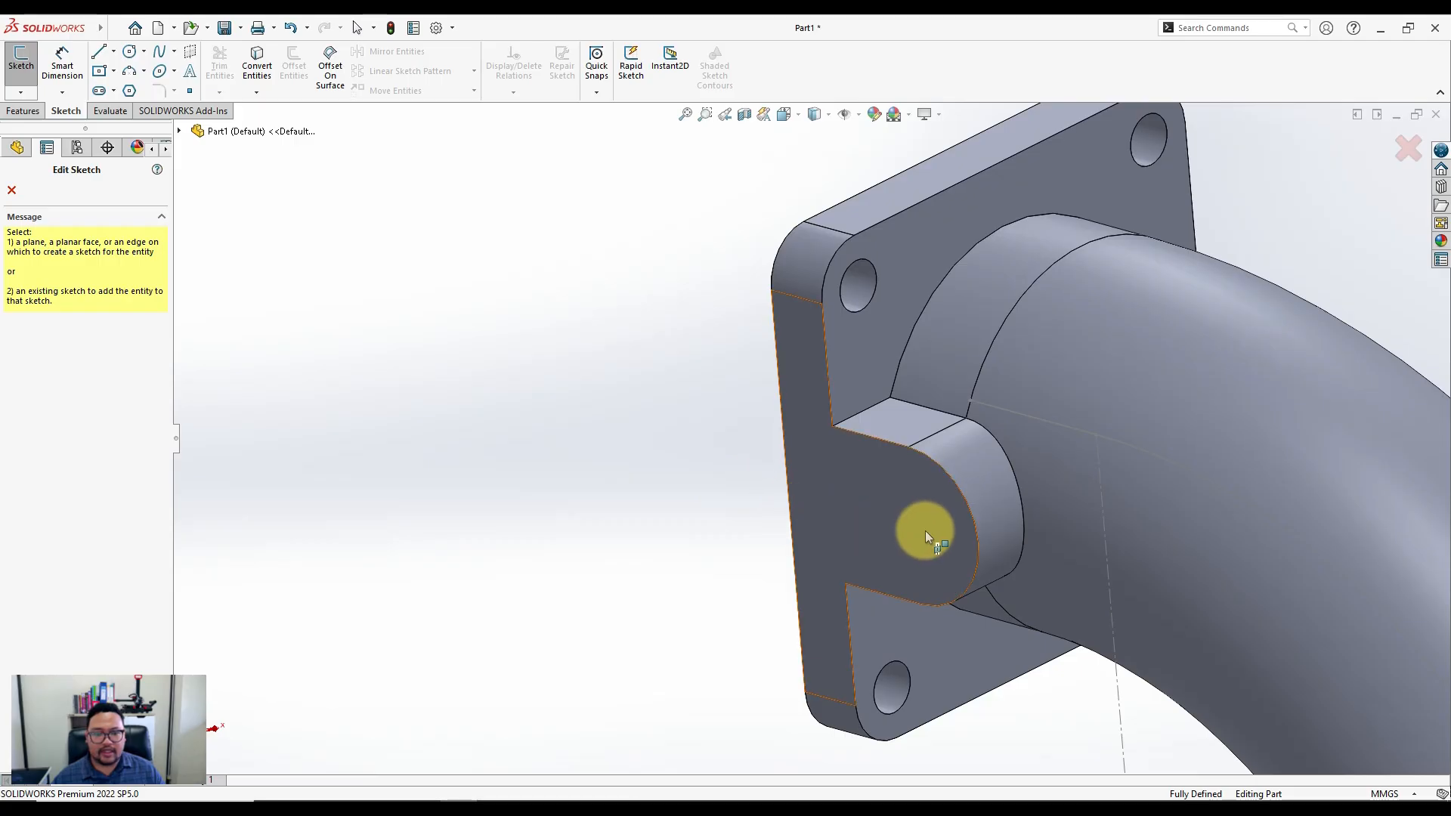
{"action": "scroll", "coordinate": [754, 366], "scroll_direction": "down", "scroll_amount": 6}
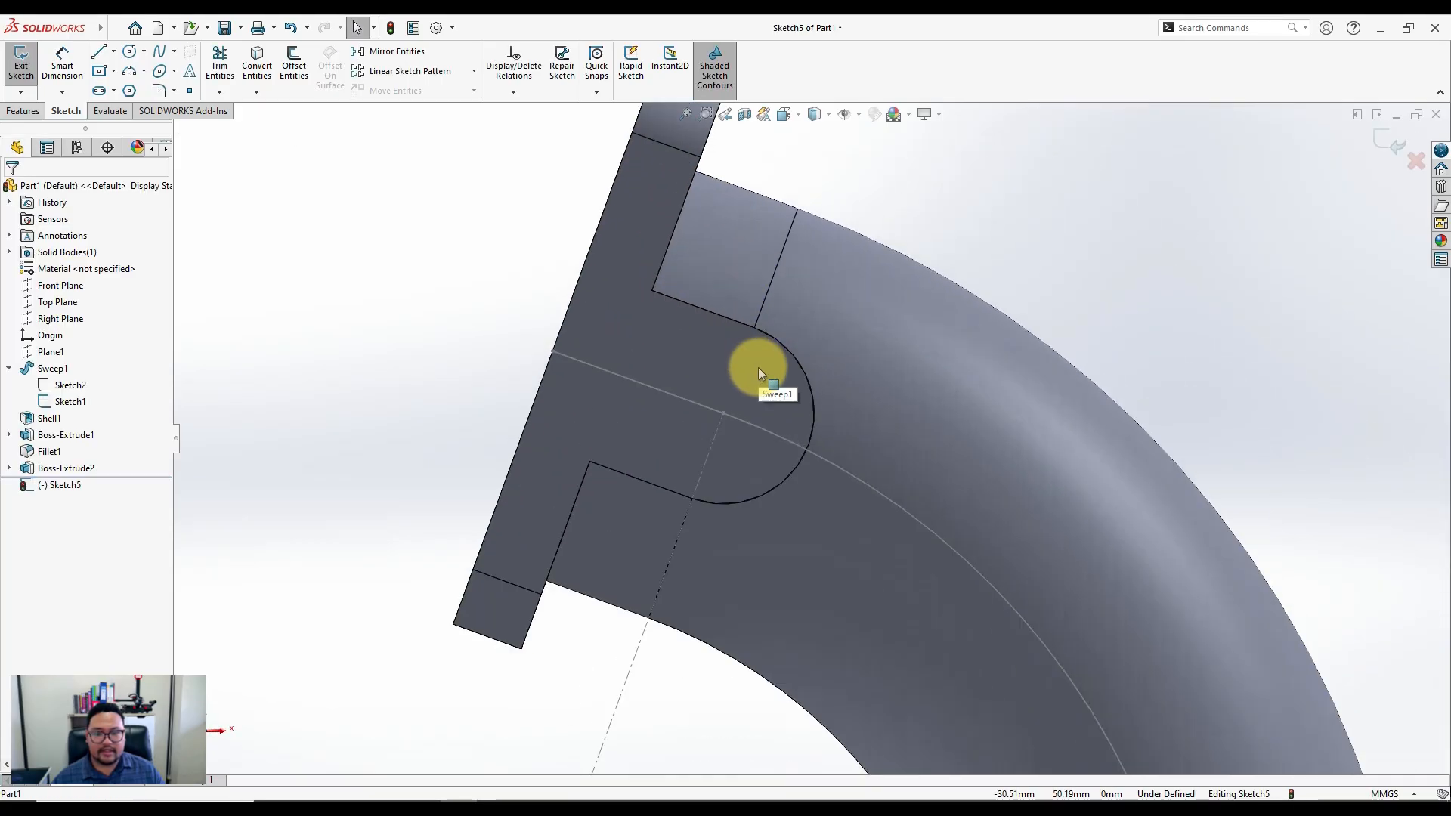
{"action": "left_click", "coordinate": [130, 51]}
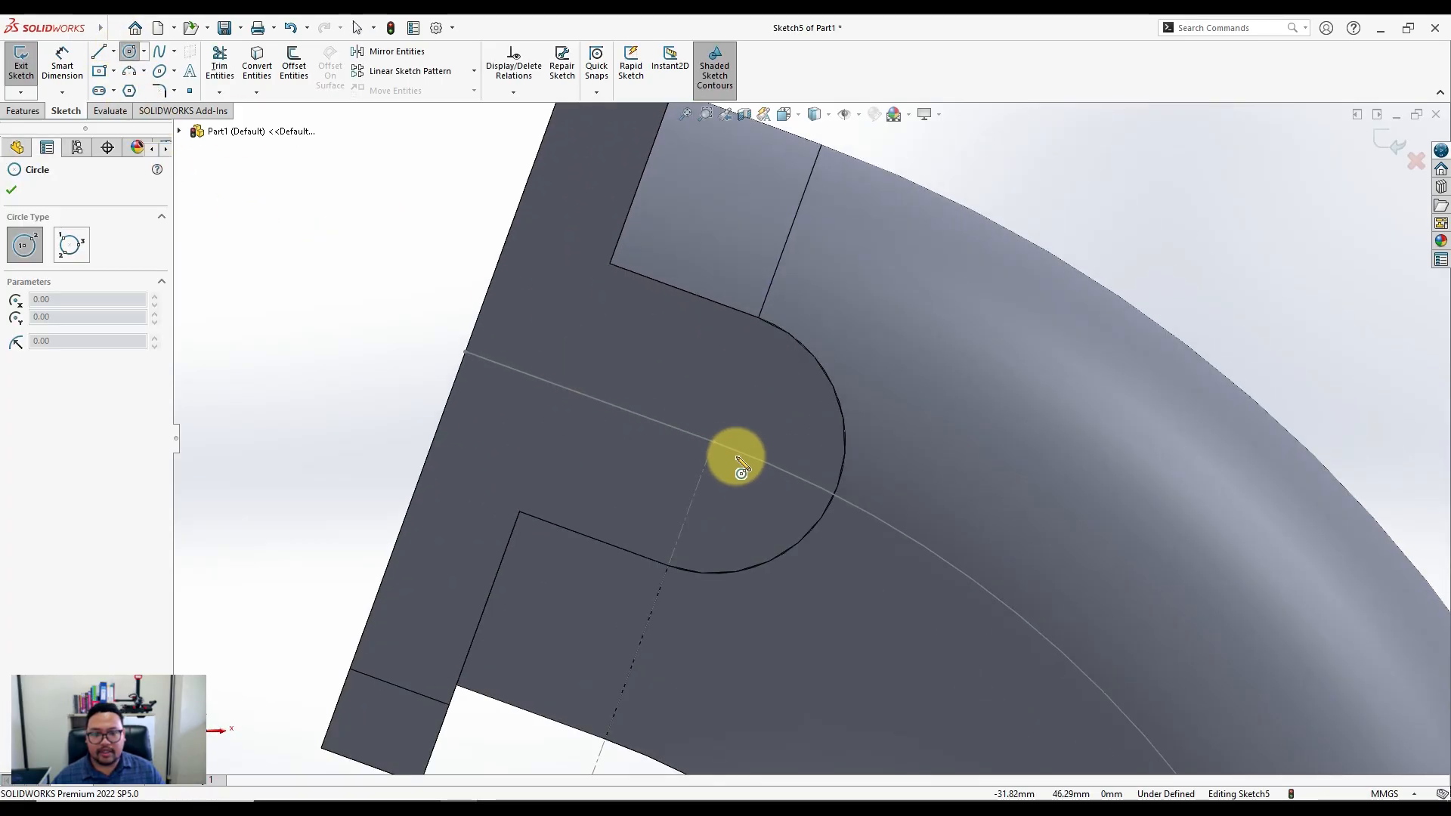
{"action": "left_click", "coordinate": [714, 442]}
{"action": "left_click", "coordinate": [752, 393]}
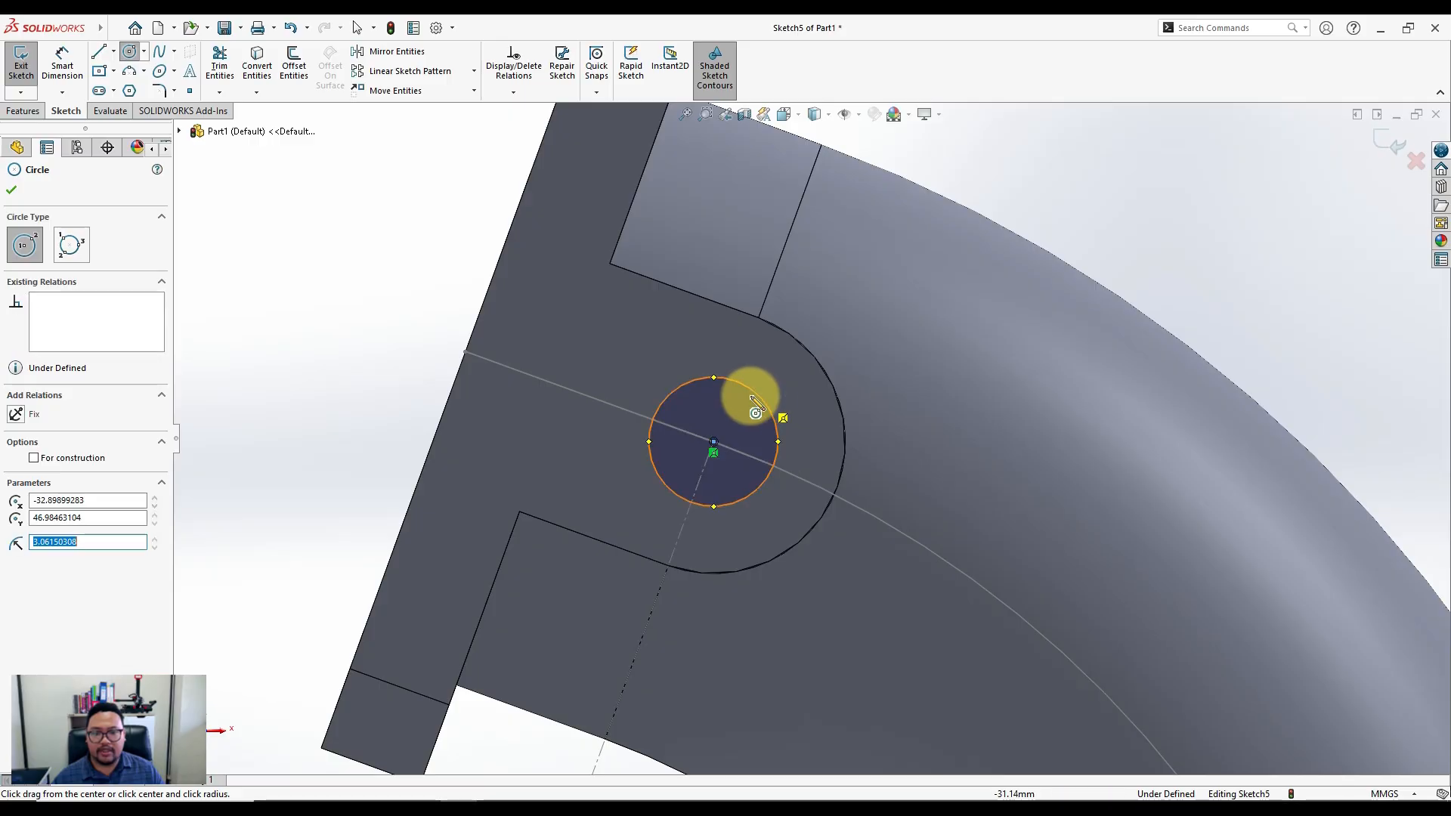
Dimension the circle on the side boss with a diameter of 6 mm
{"action": "left_click", "coordinate": [62, 60]}
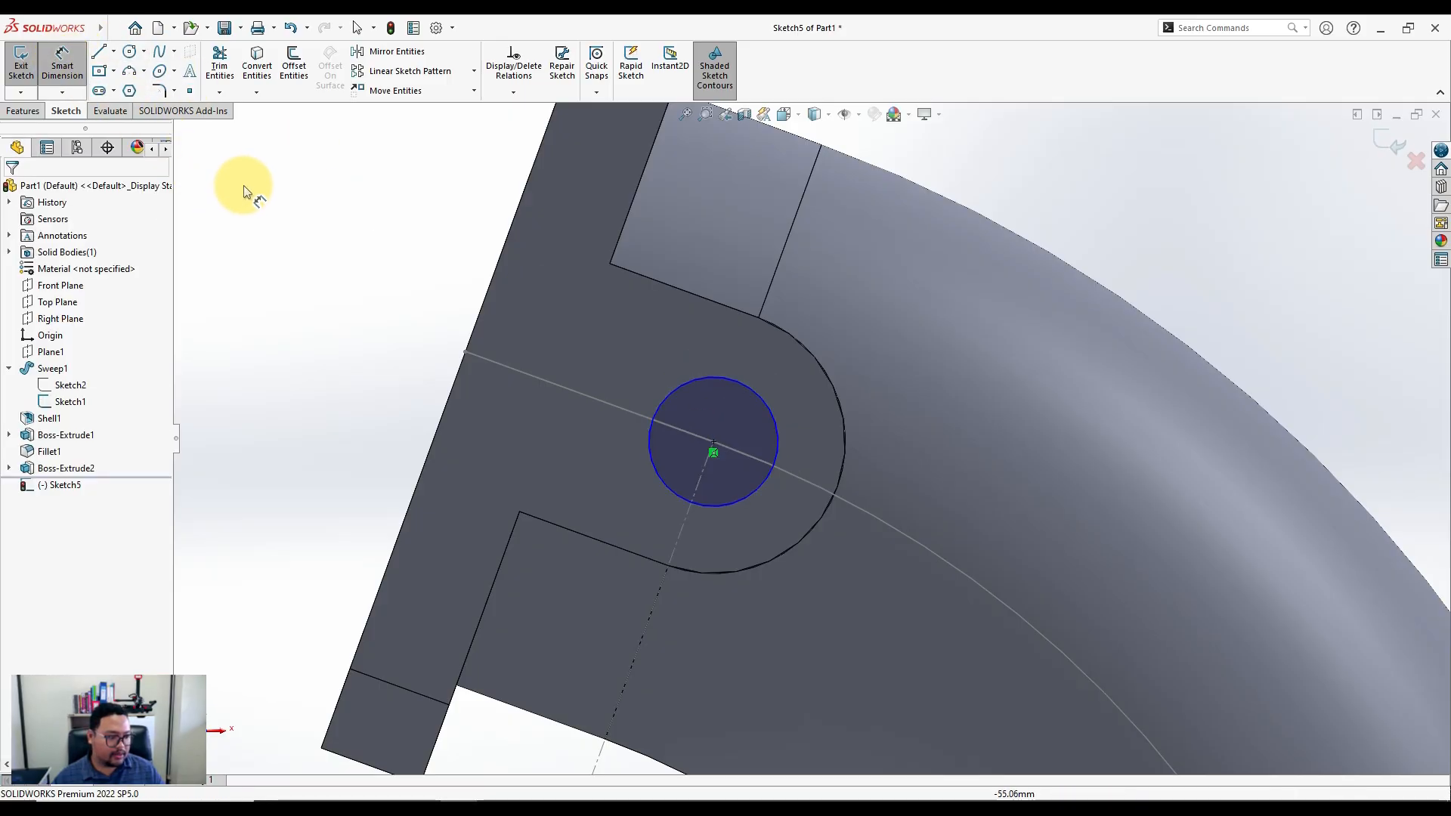
{"action": "left_click", "coordinate": [751, 388]}
{"action": "left_click", "coordinate": [1052, 237]}
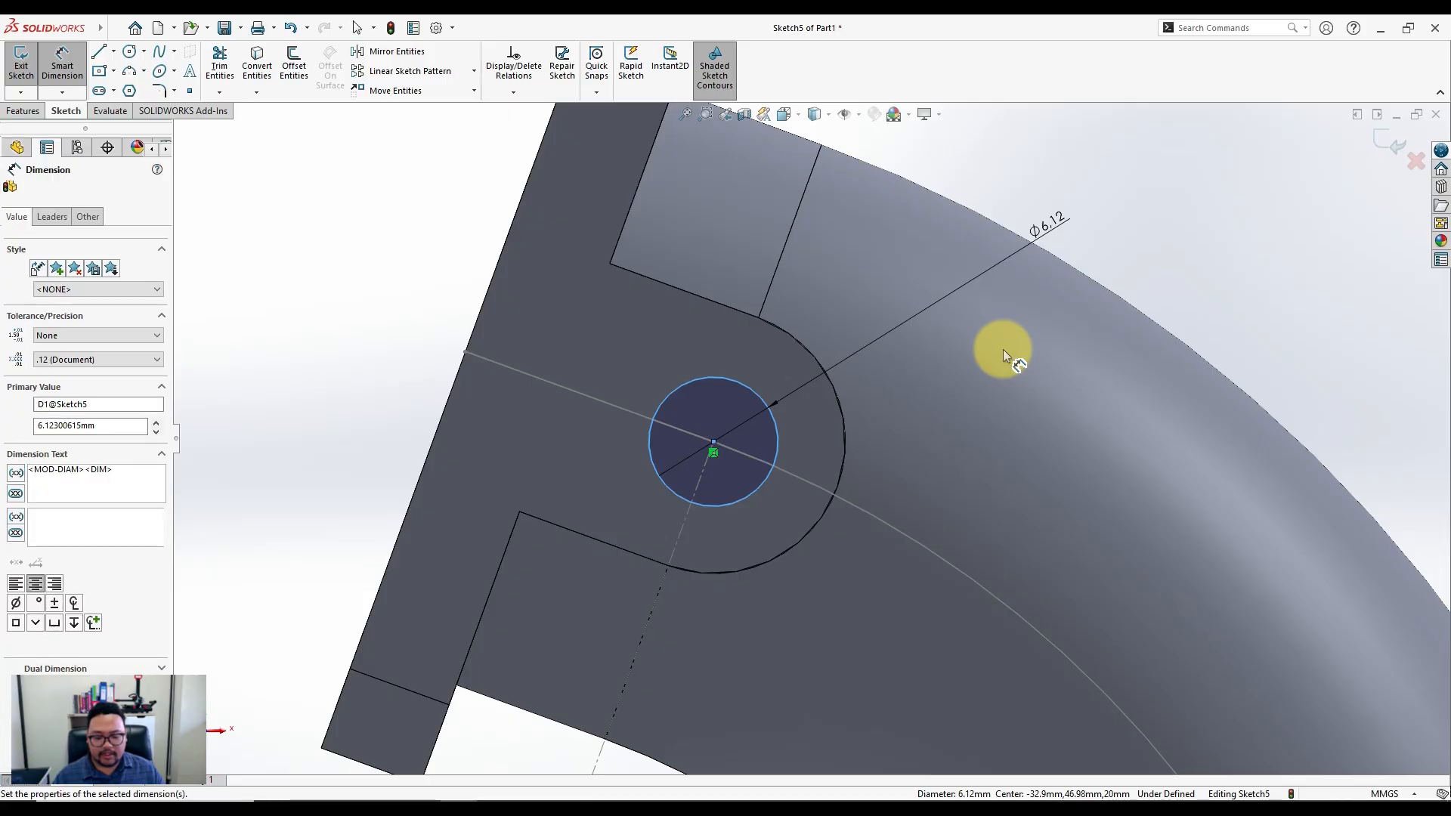
{"action": "type", "text": "6"}
{"action": "key", "text": "Return"}
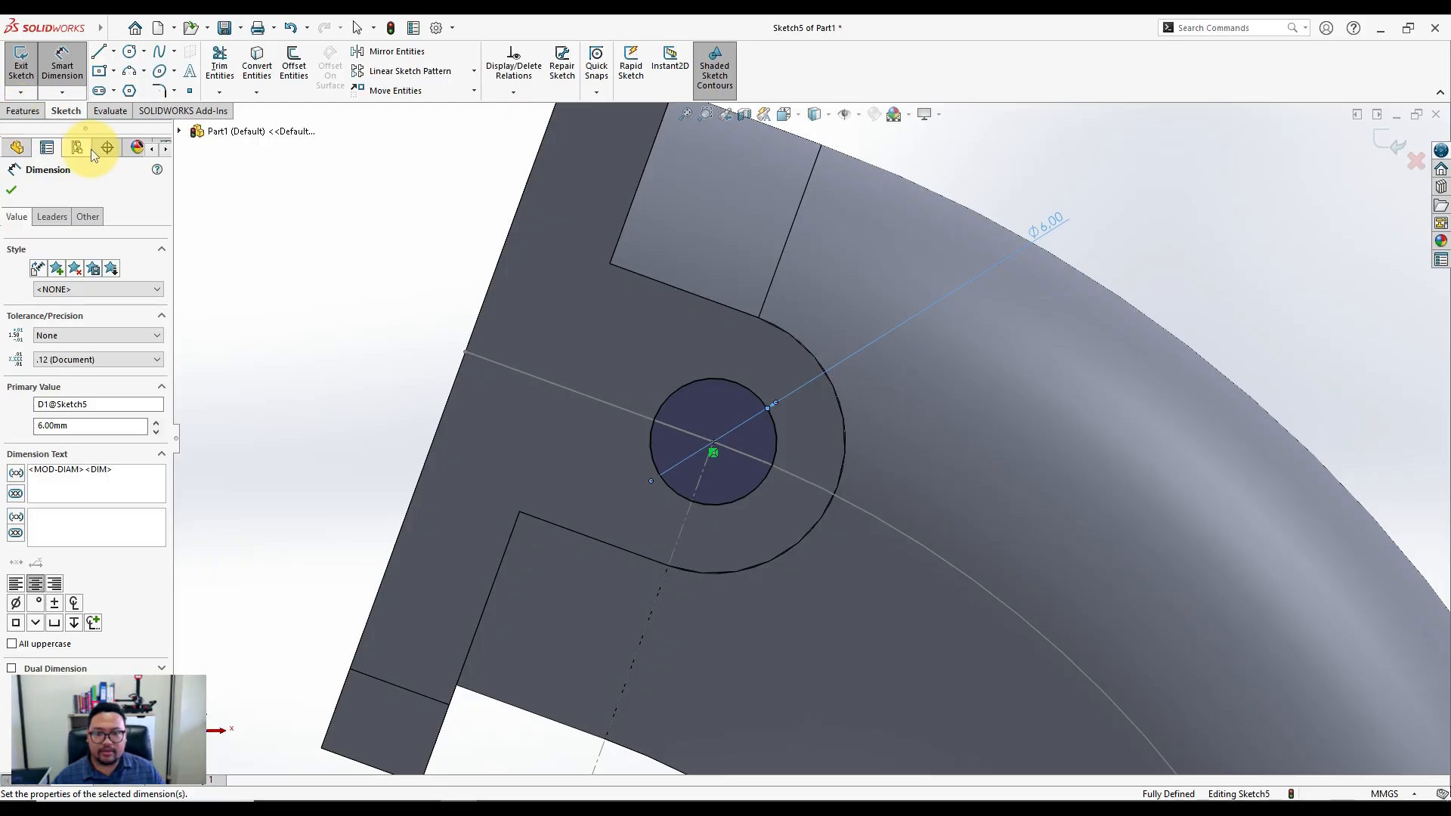
Cut the 6 mm circle through the side boss into the pipe's bore with an Up To Next extruded cut
{"action": "middle_click_drag", "start_coordinate": [507, 329], "coordinate": [609, 446]}
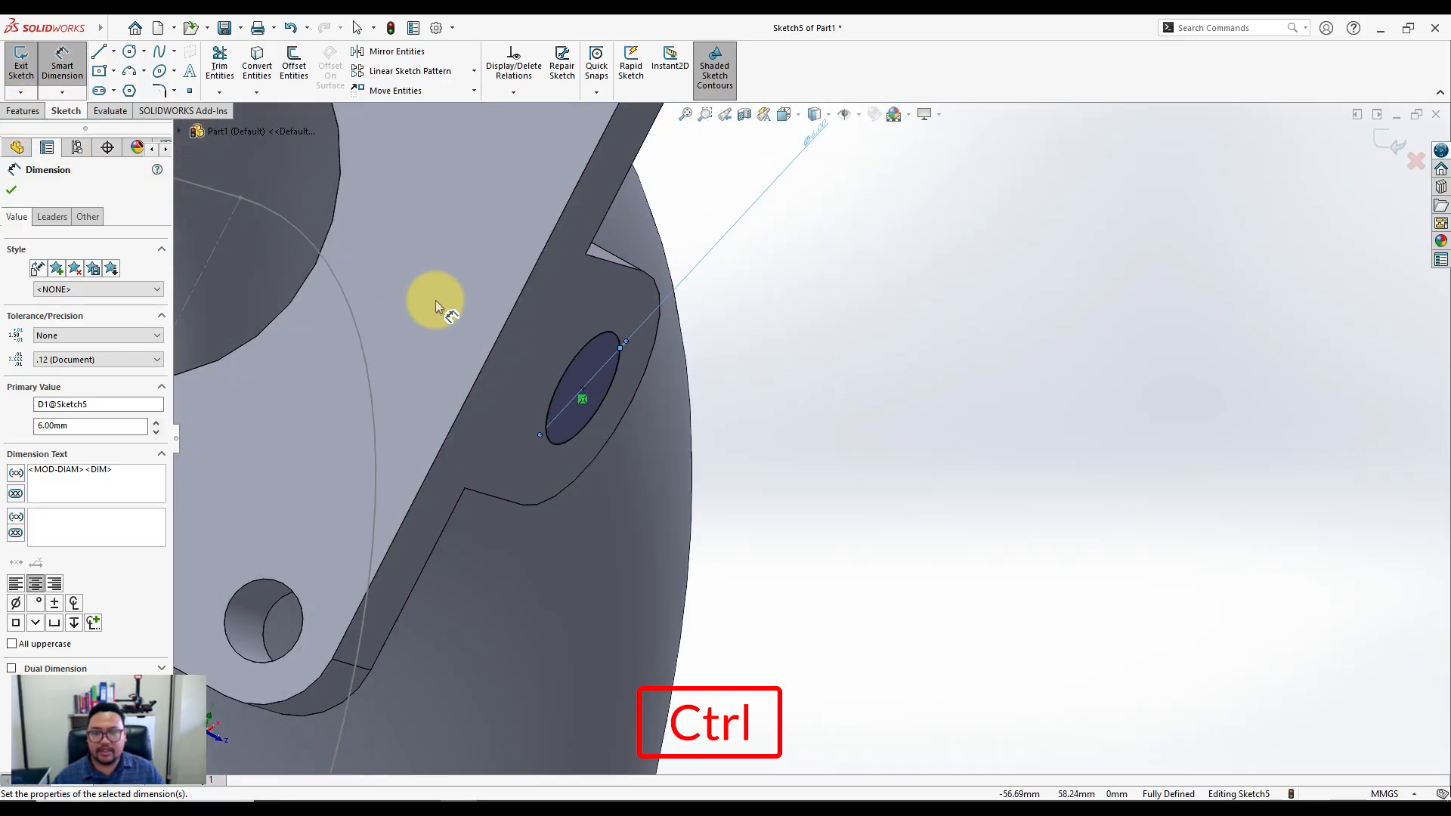
{"action": "middle_click_drag", "start_coordinate": [431, 302], "coordinate": [677, 473], "text": "ctrl"}
{"action": "scroll", "coordinate": [586, 363], "scroll_direction": "up", "scroll_amount": 3}
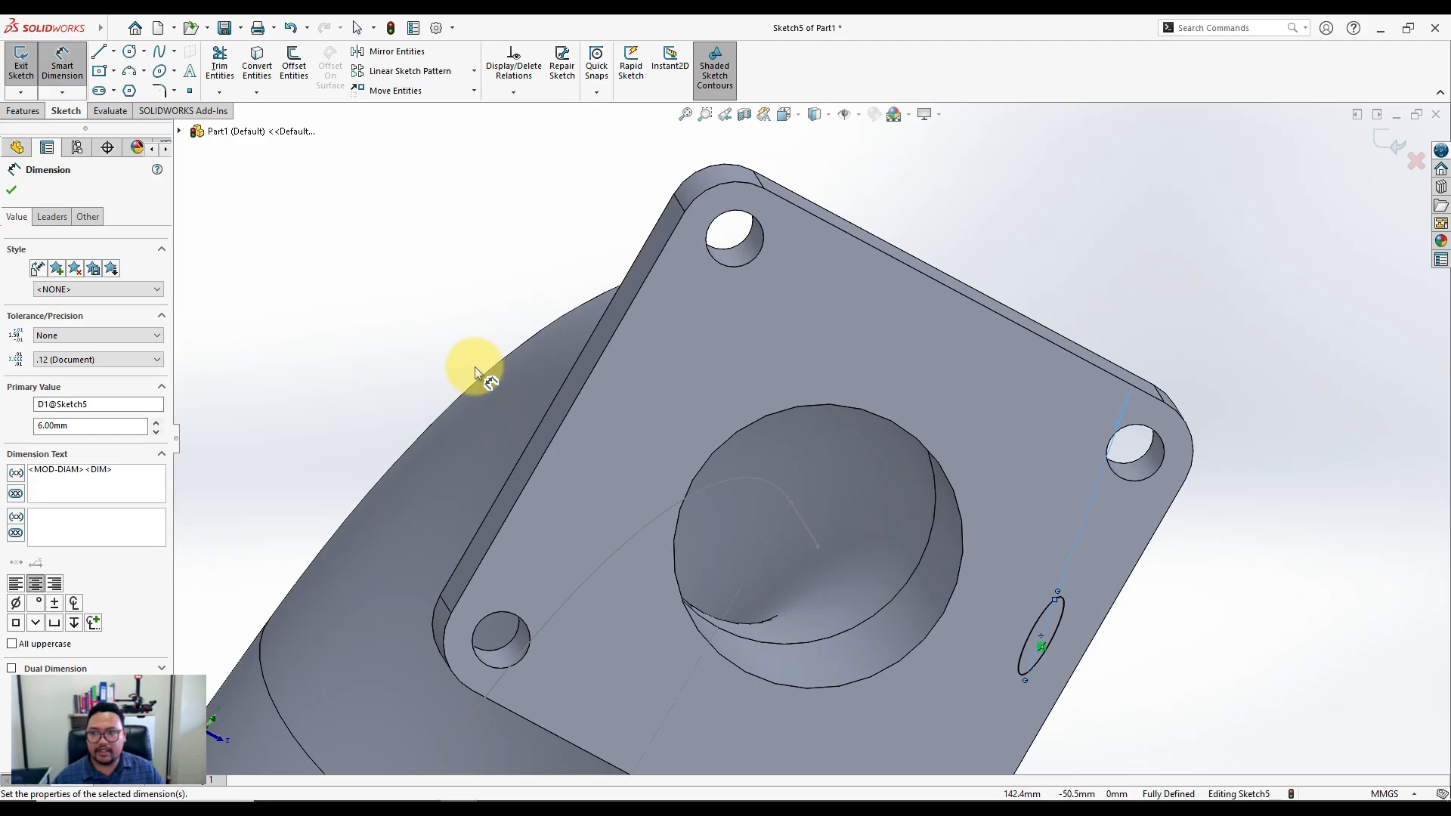
{"action": "left_click", "coordinate": [19, 111]}
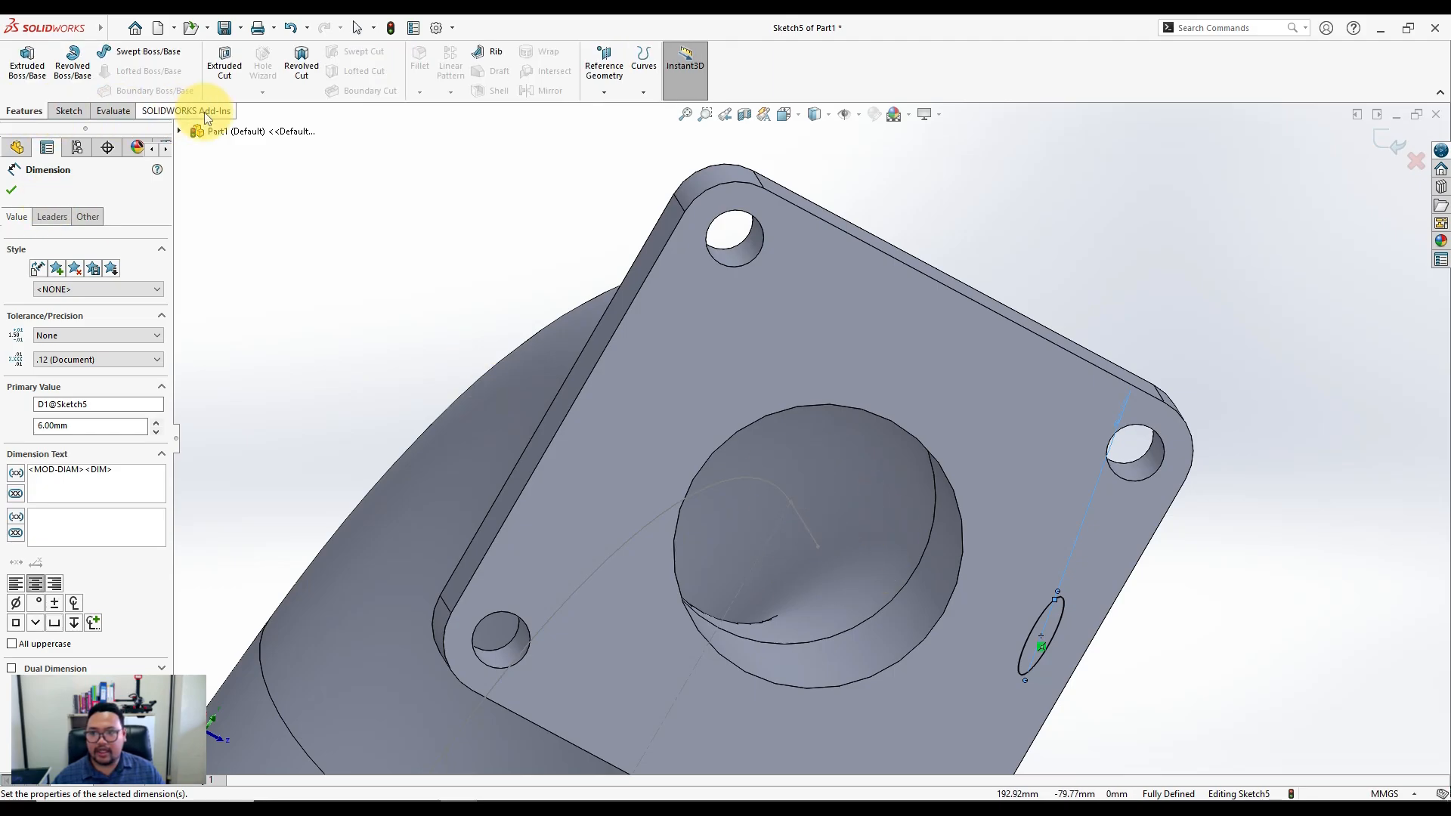
{"action": "left_click", "coordinate": [224, 62]}
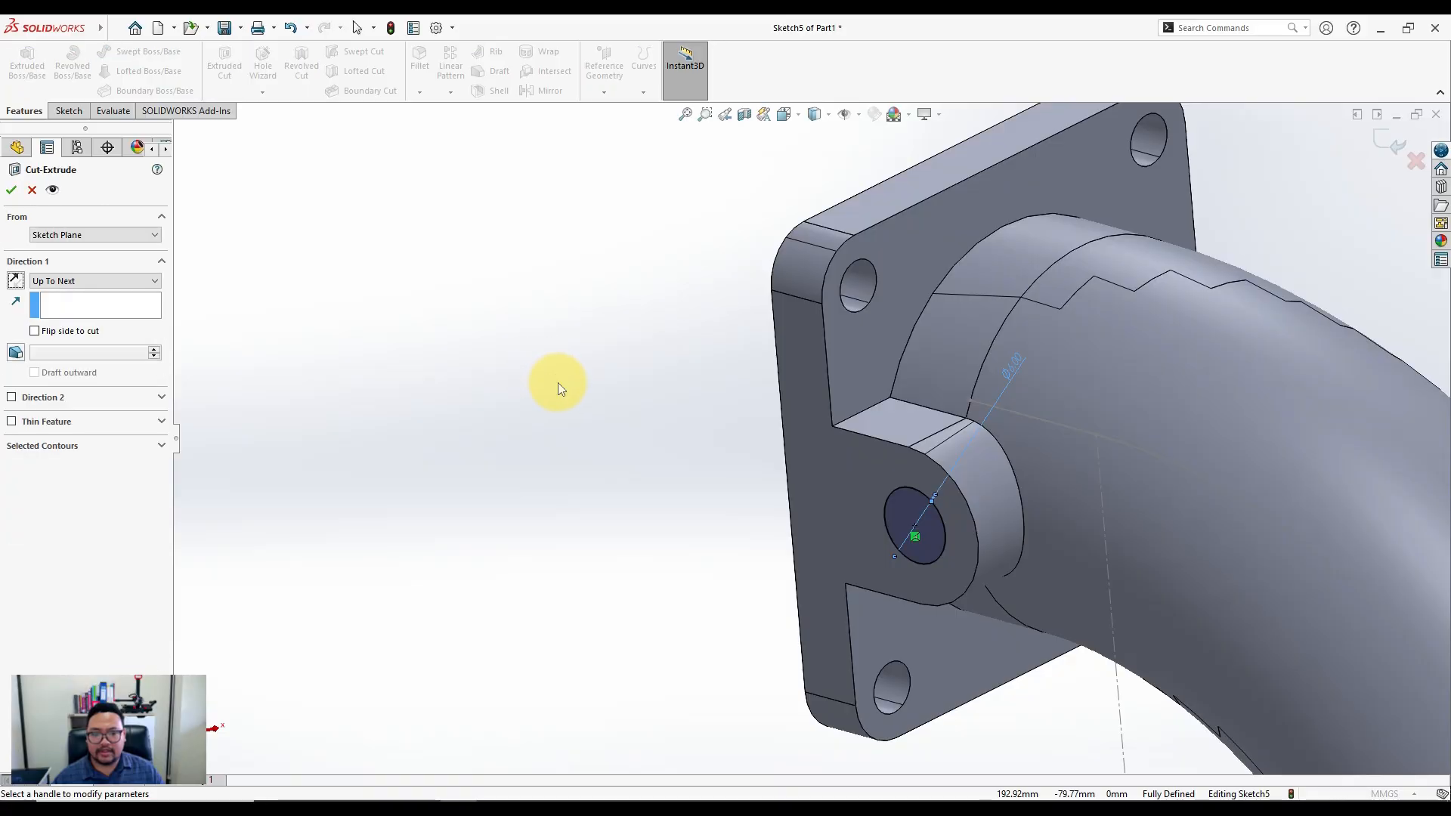
{"action": "key", "text": "ctrl"}
{"action": "middle_click_drag", "start_coordinate": [520, 354], "coordinate": [316, 370], "text": "ctrl"}
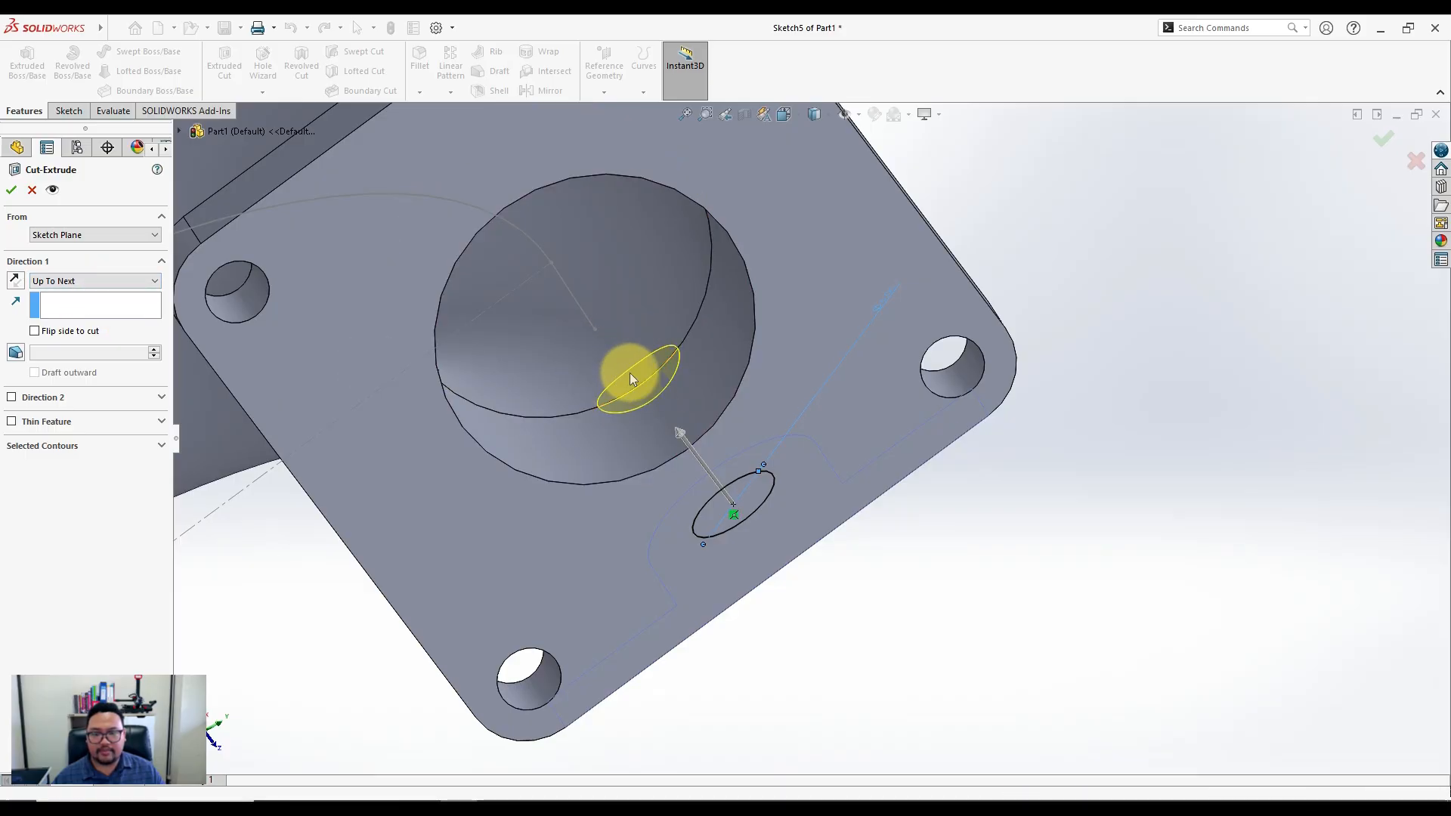
{"action": "left_click", "coordinate": [11, 190]}
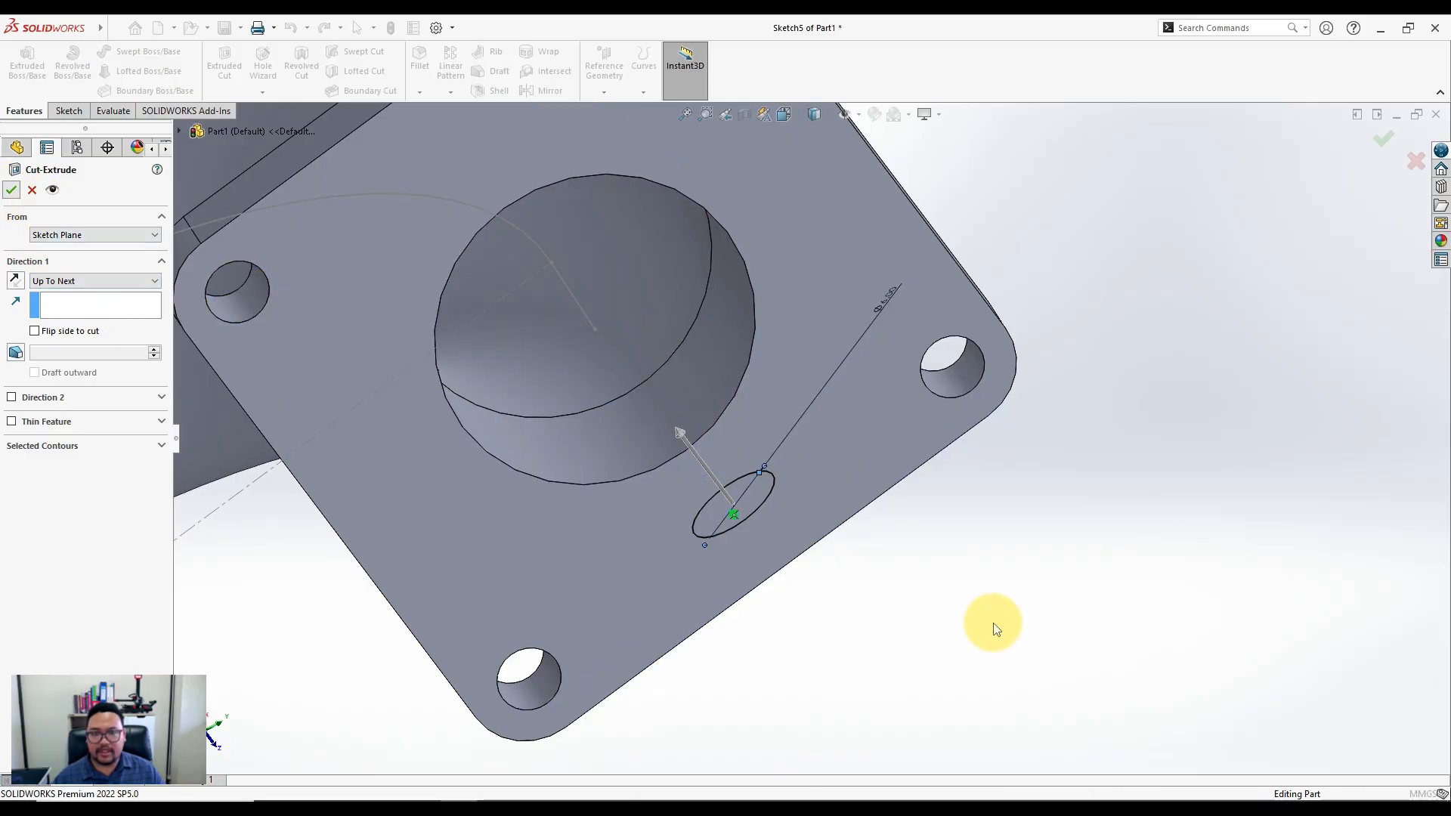
Examine the side boss, its hole and its junction with the pipe from several angles, including the isometric view
{"action": "middle_click_drag", "start_coordinate": [852, 532], "coordinate": [1014, 473]}
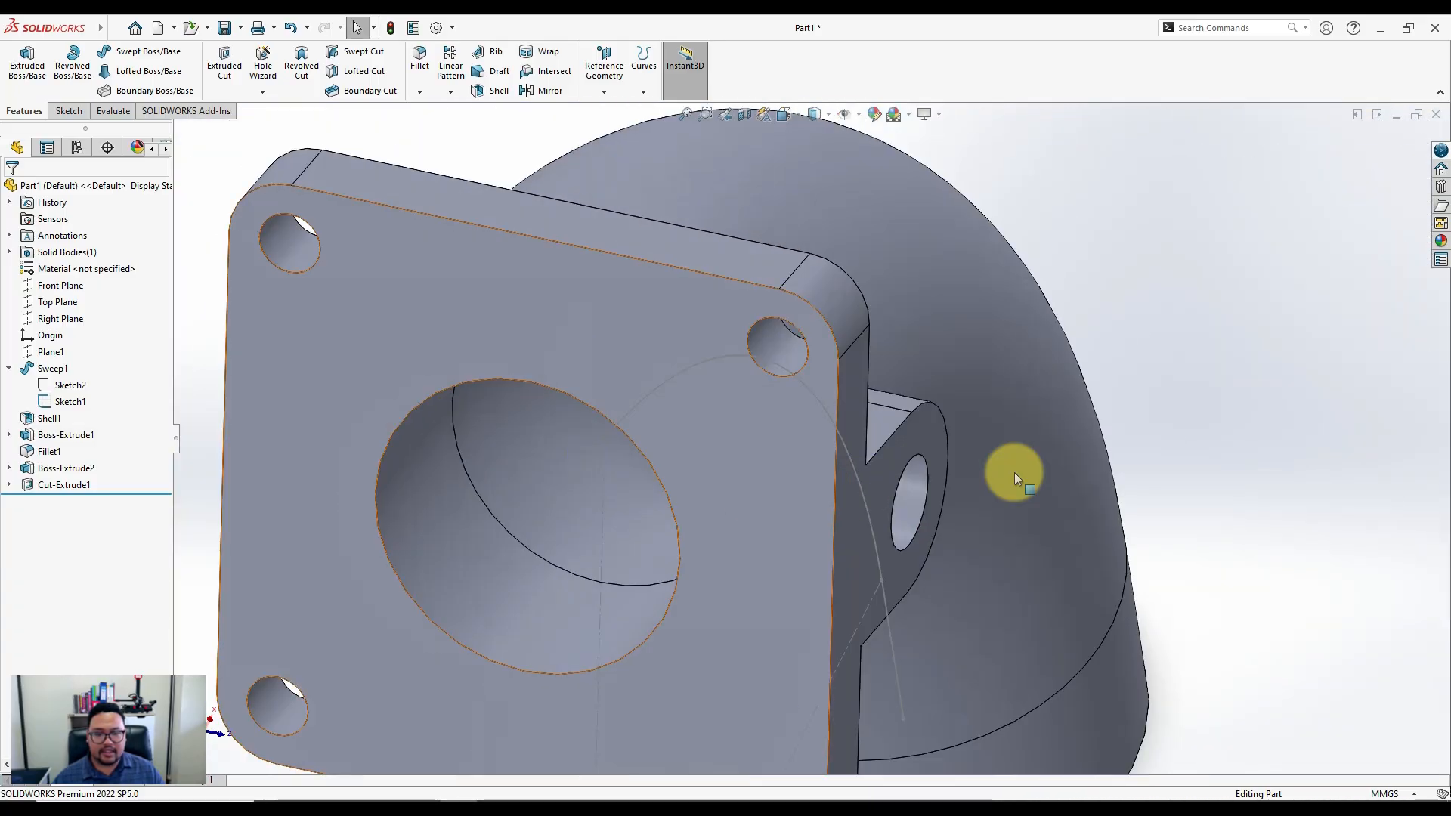
{"action": "key", "text": "space"}
{"action": "left_click", "coordinate": [1392, 408]}
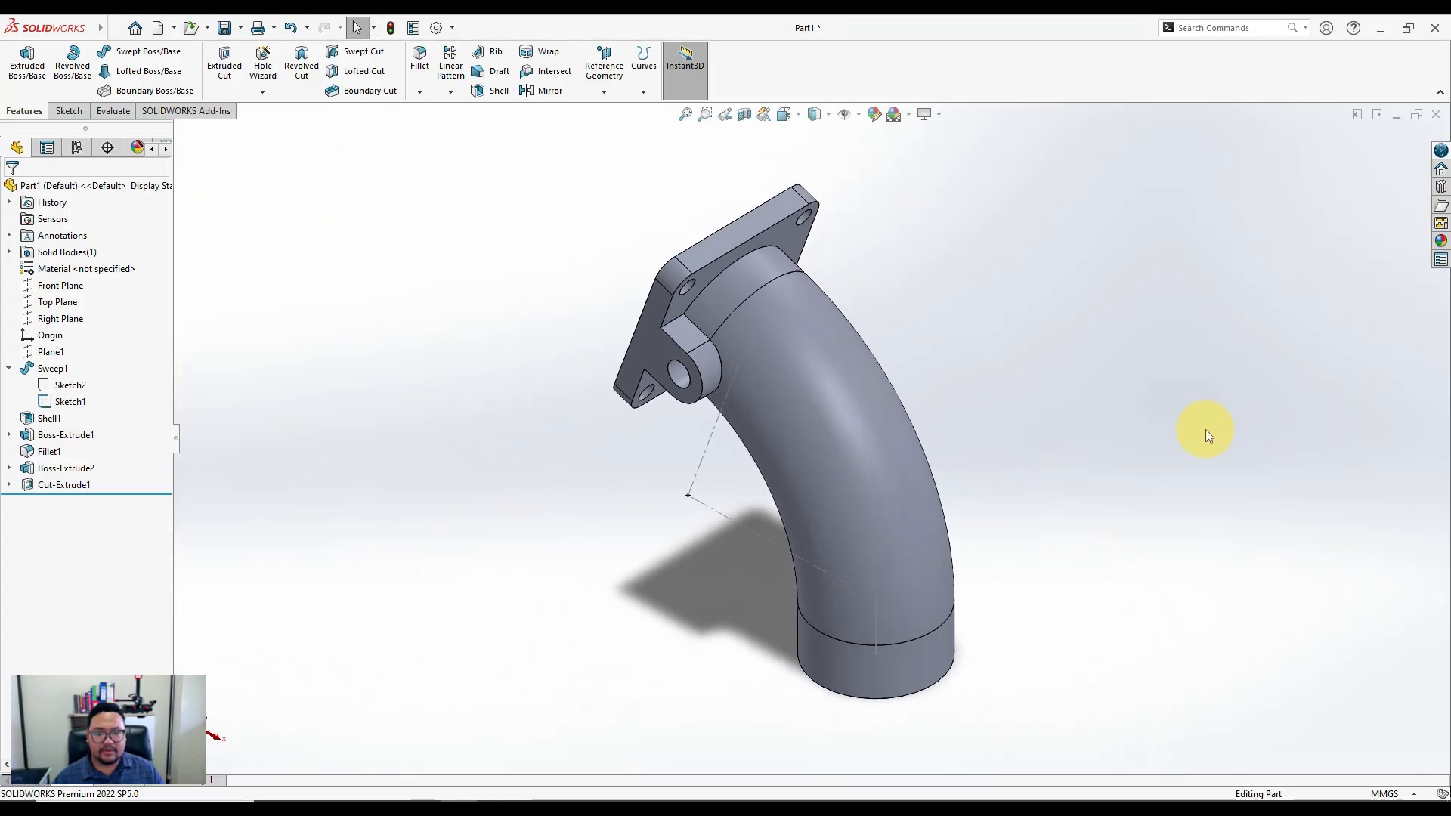
{"action": "scroll", "coordinate": [707, 434], "scroll_direction": "down", "scroll_amount": 5}
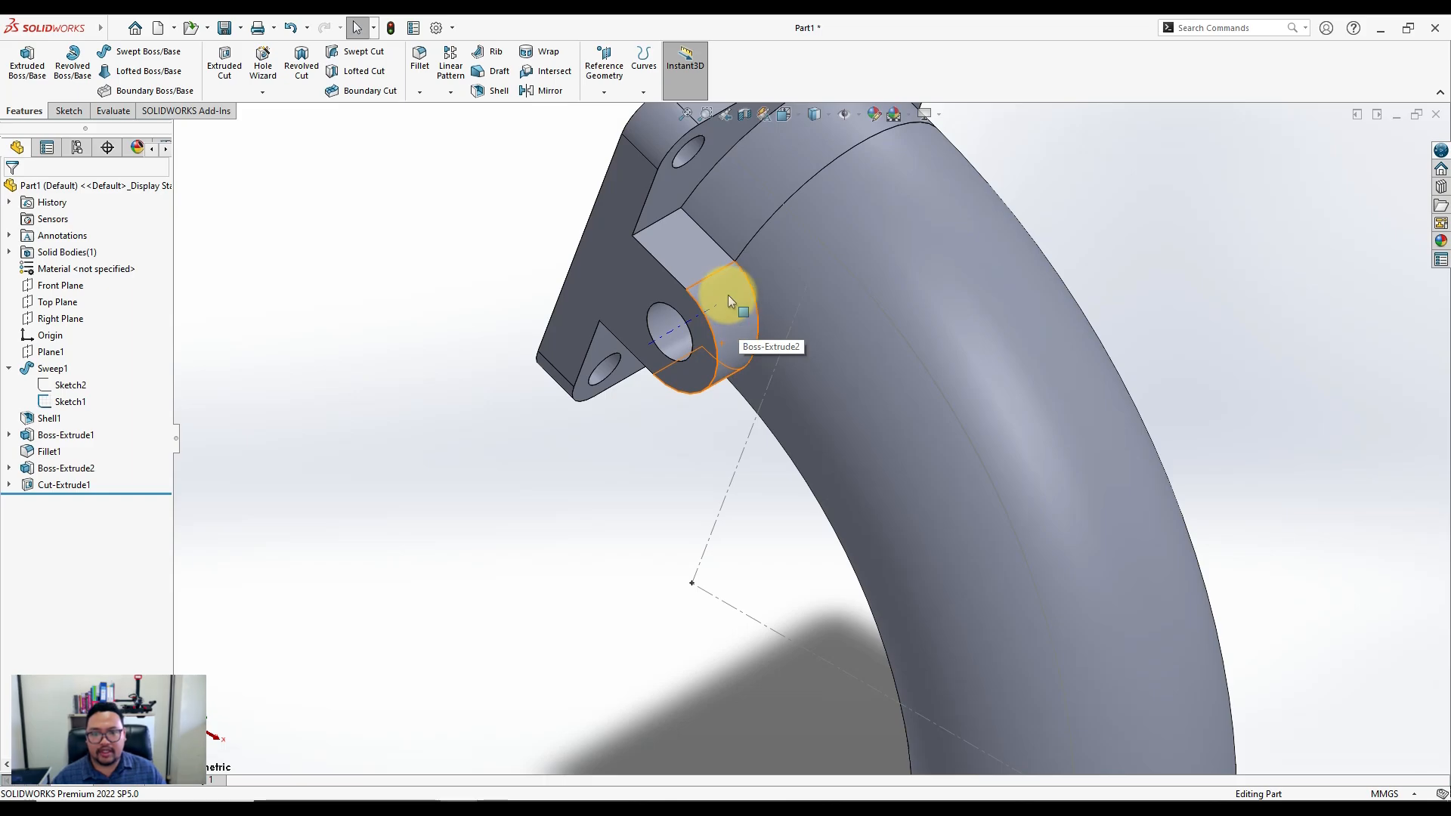
{"action": "middle_click_drag", "start_coordinate": [729, 257], "coordinate": [732, 252]}
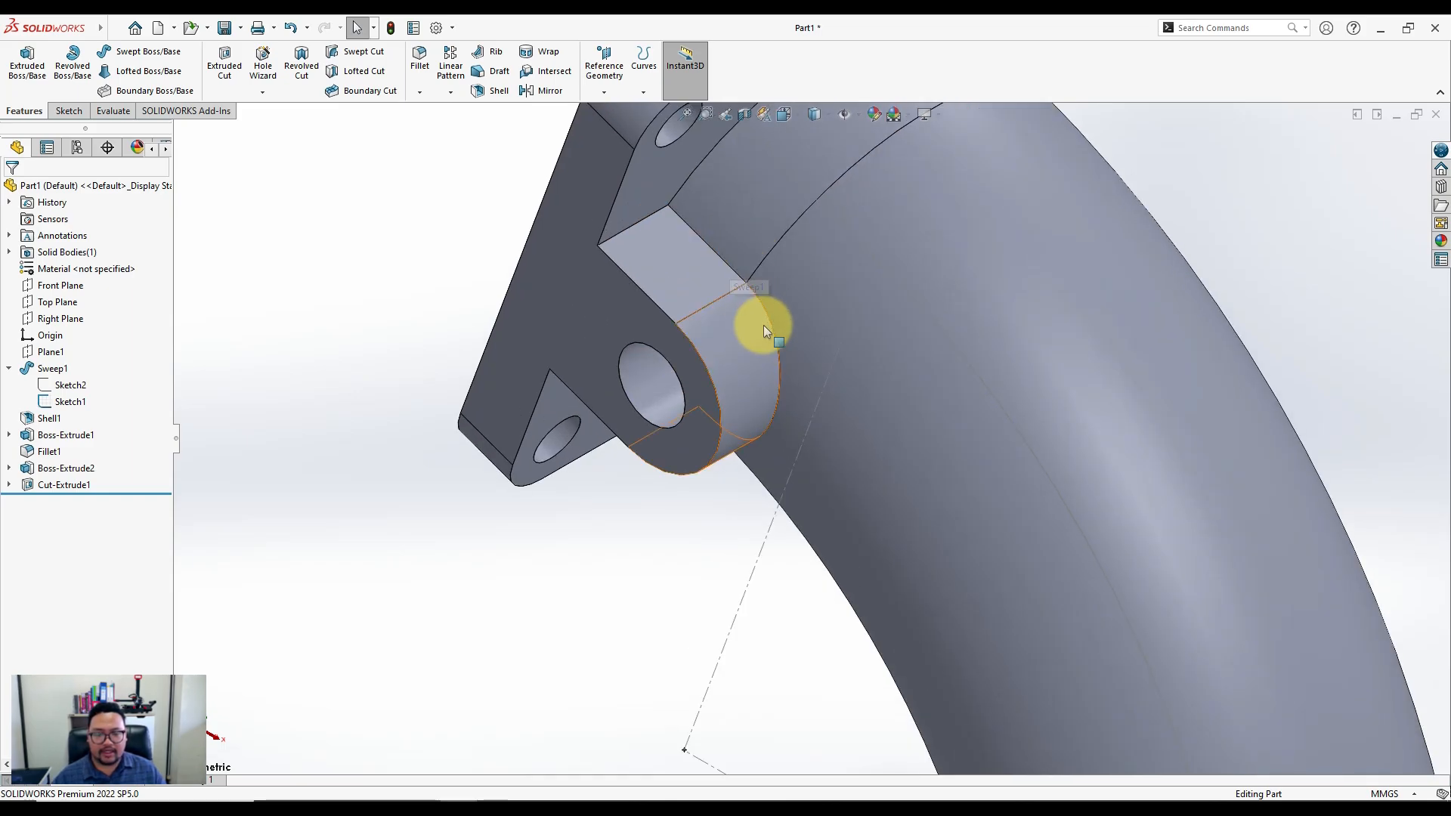
{"action": "middle_click_drag", "start_coordinate": [764, 317], "coordinate": [738, 301]}
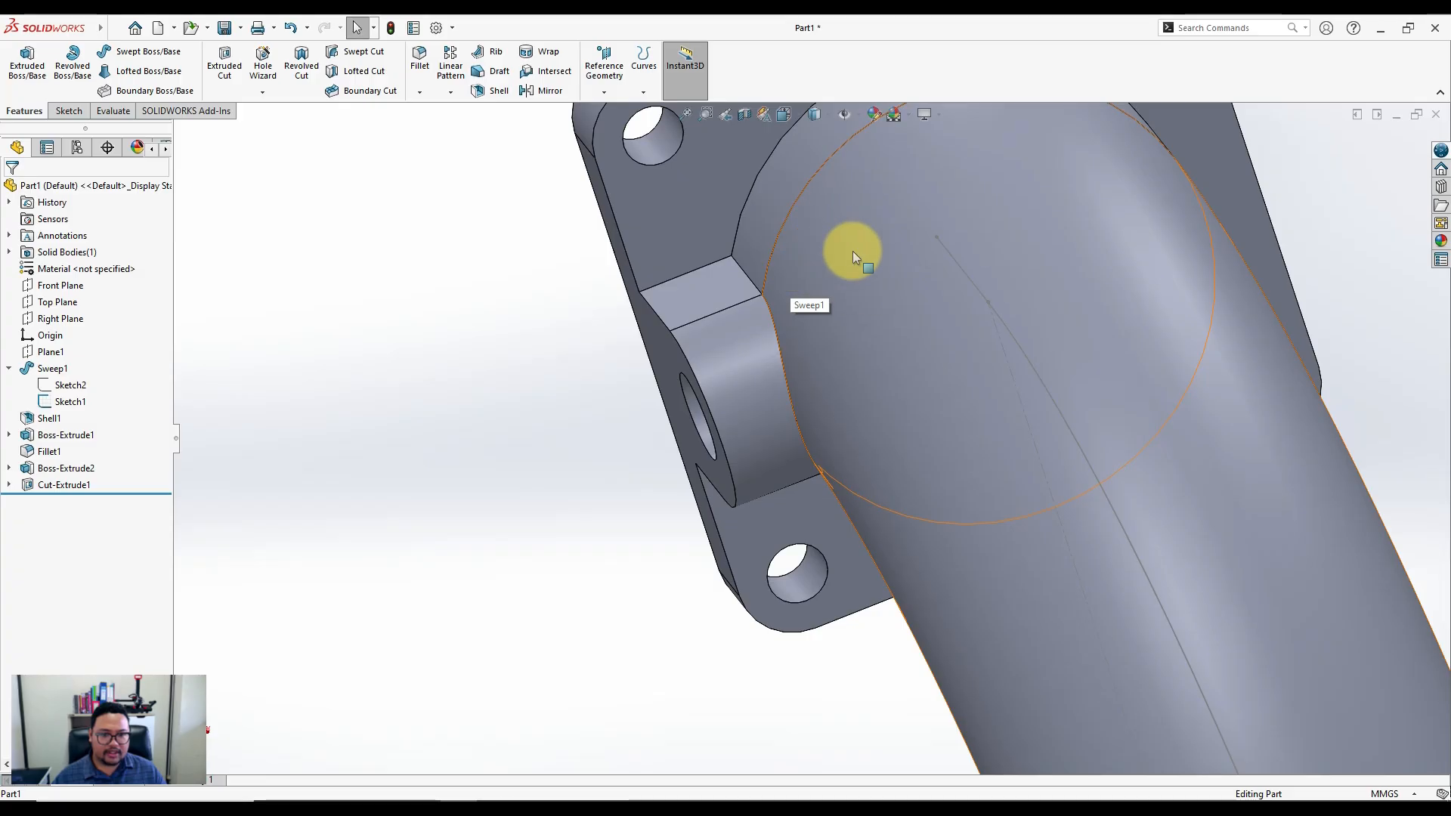
{"action": "middle_click_drag", "start_coordinate": [797, 283], "coordinate": [1114, 293]}
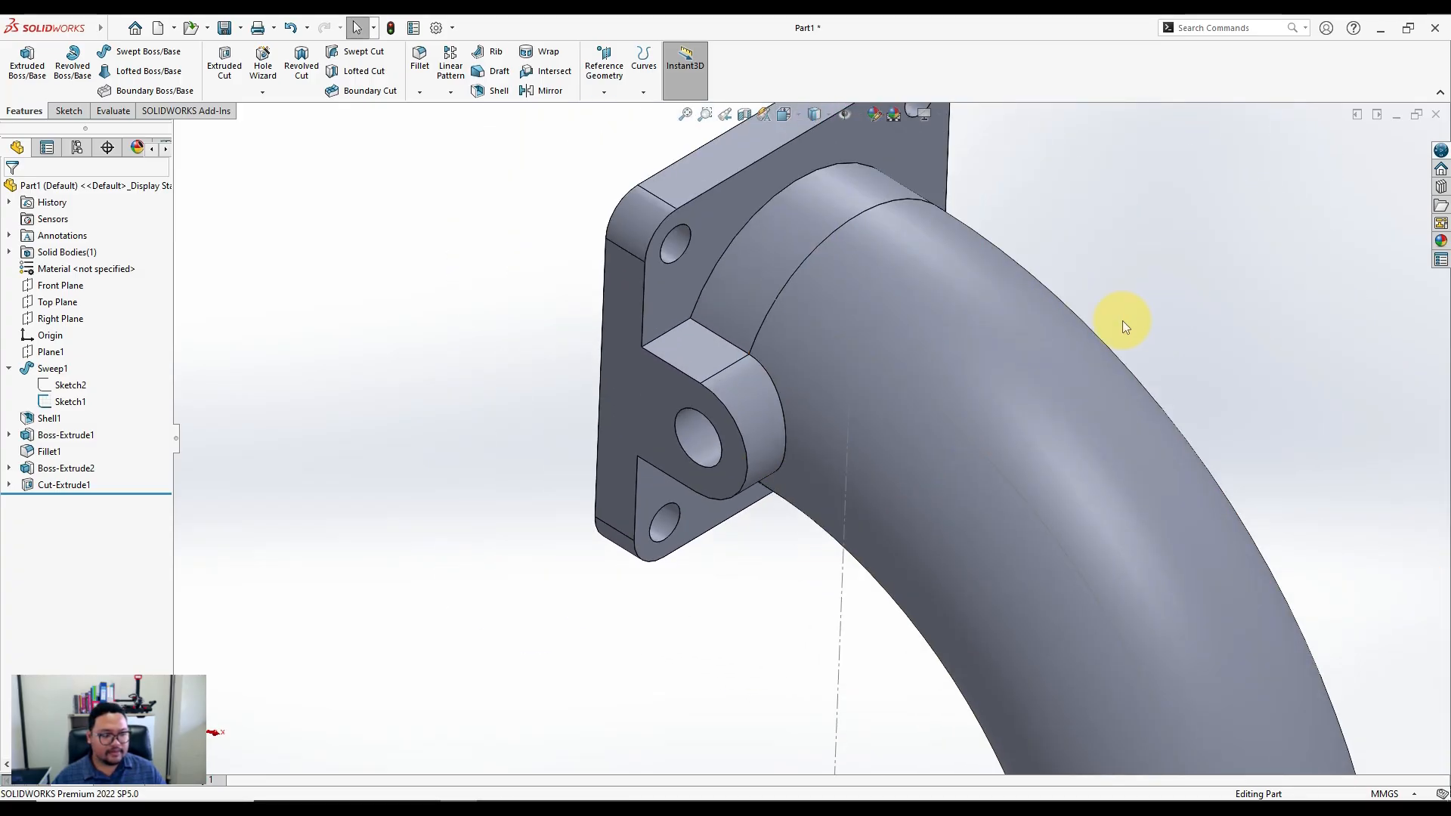
{"action": "scroll", "coordinate": [1119, 325], "scroll_direction": "up", "scroll_amount": 3}
{"action": "middle_click_drag", "start_coordinate": [1122, 438], "coordinate": [1026, 316], "text": "ctrl"}
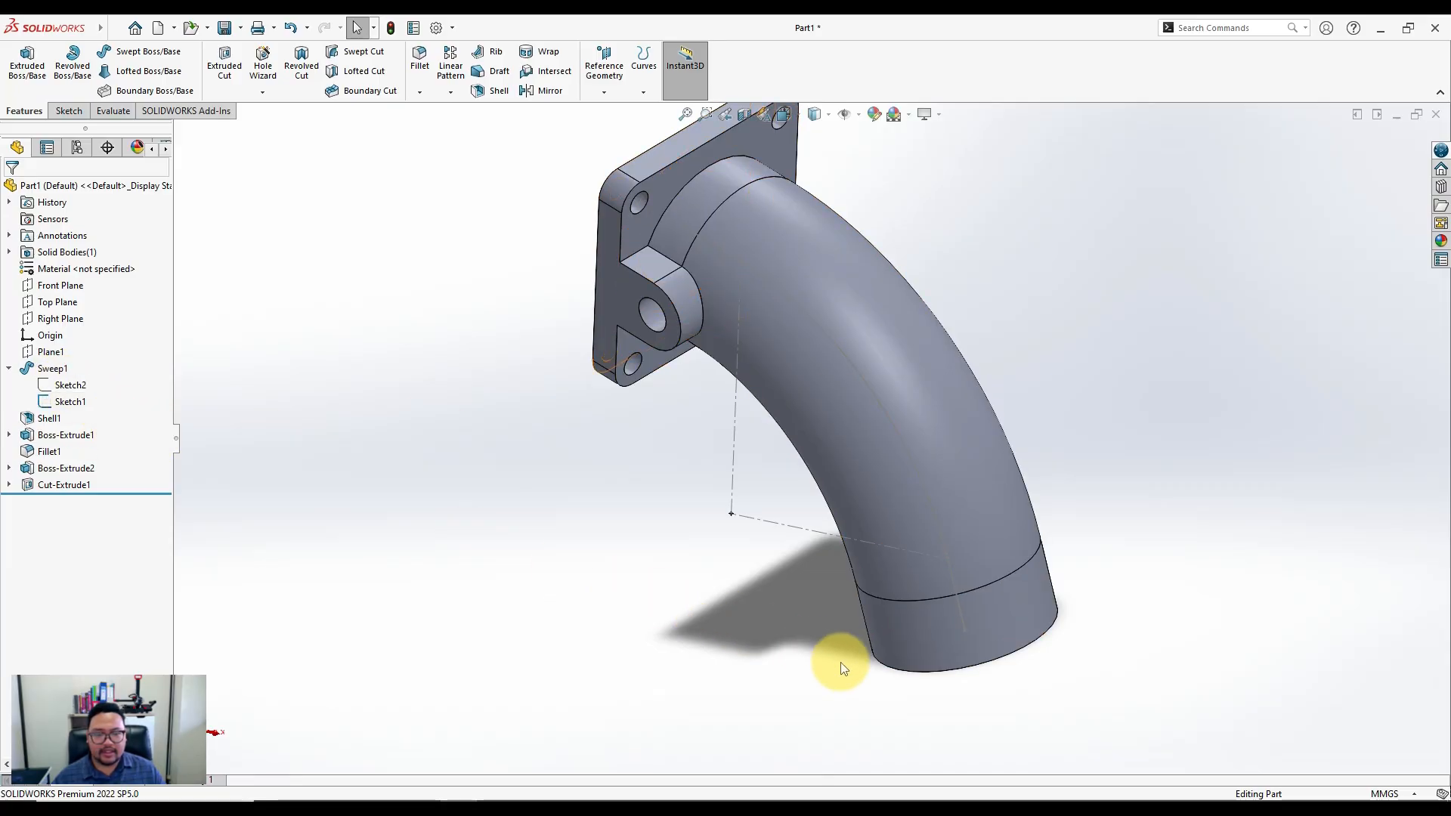
Start a sketch on the pipe's open end face opposite the square flange and draw an origin-centred circle about 39 mm in diameter
{"action": "mouse_move", "coordinate": [839, 664]}
{"action": "middle_mouse_down"}
{"action": "mouse_move", "coordinate": [810, 470]}
{"action": "mouse_move", "coordinate": [835, 492]}
{"action": "middle_mouse_up"}
{"action": "scroll", "coordinate": [936, 486], "scroll_direction": "down", "scroll_amount": 3}
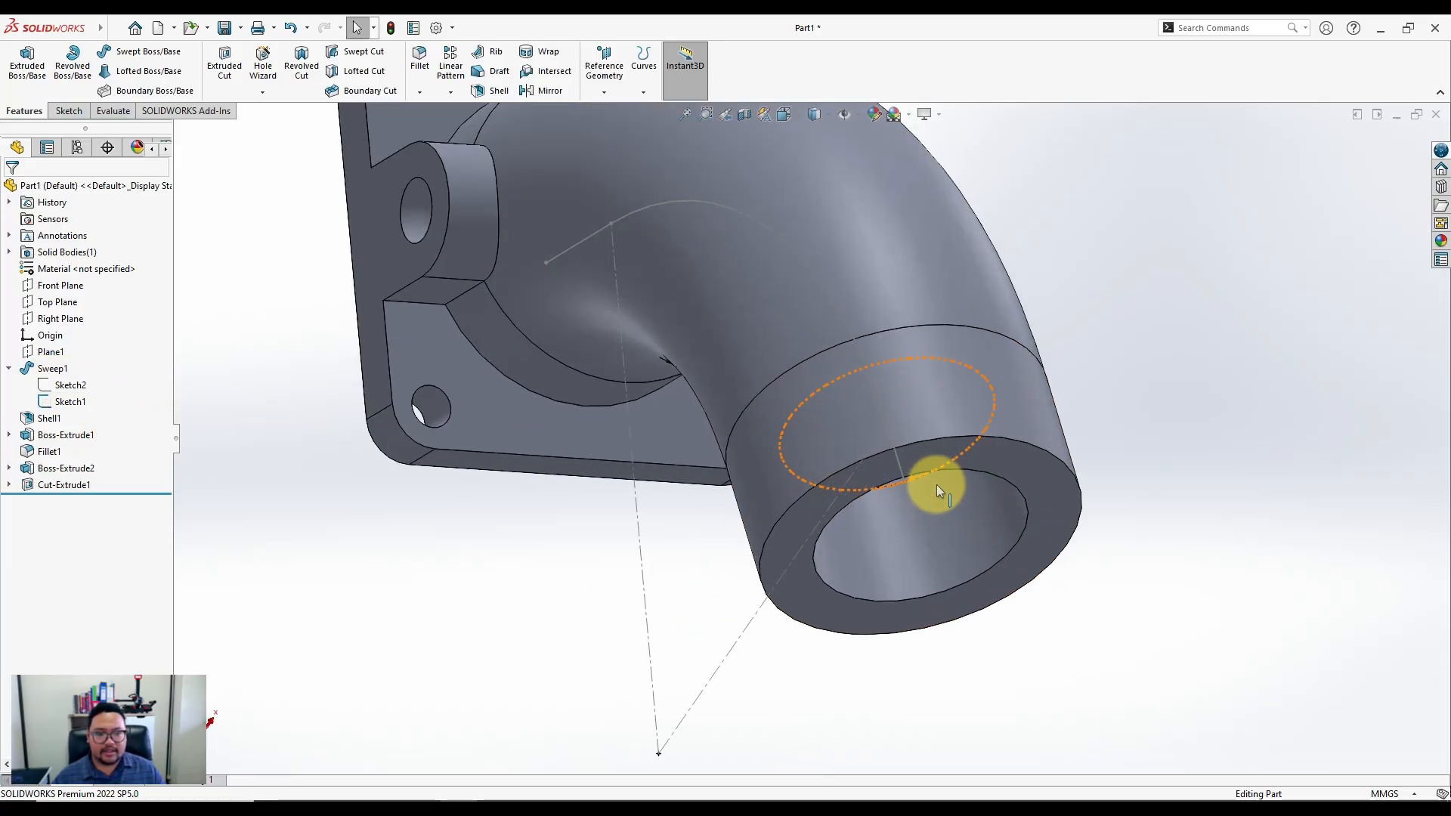
{"action": "left_click", "coordinate": [60, 112]}
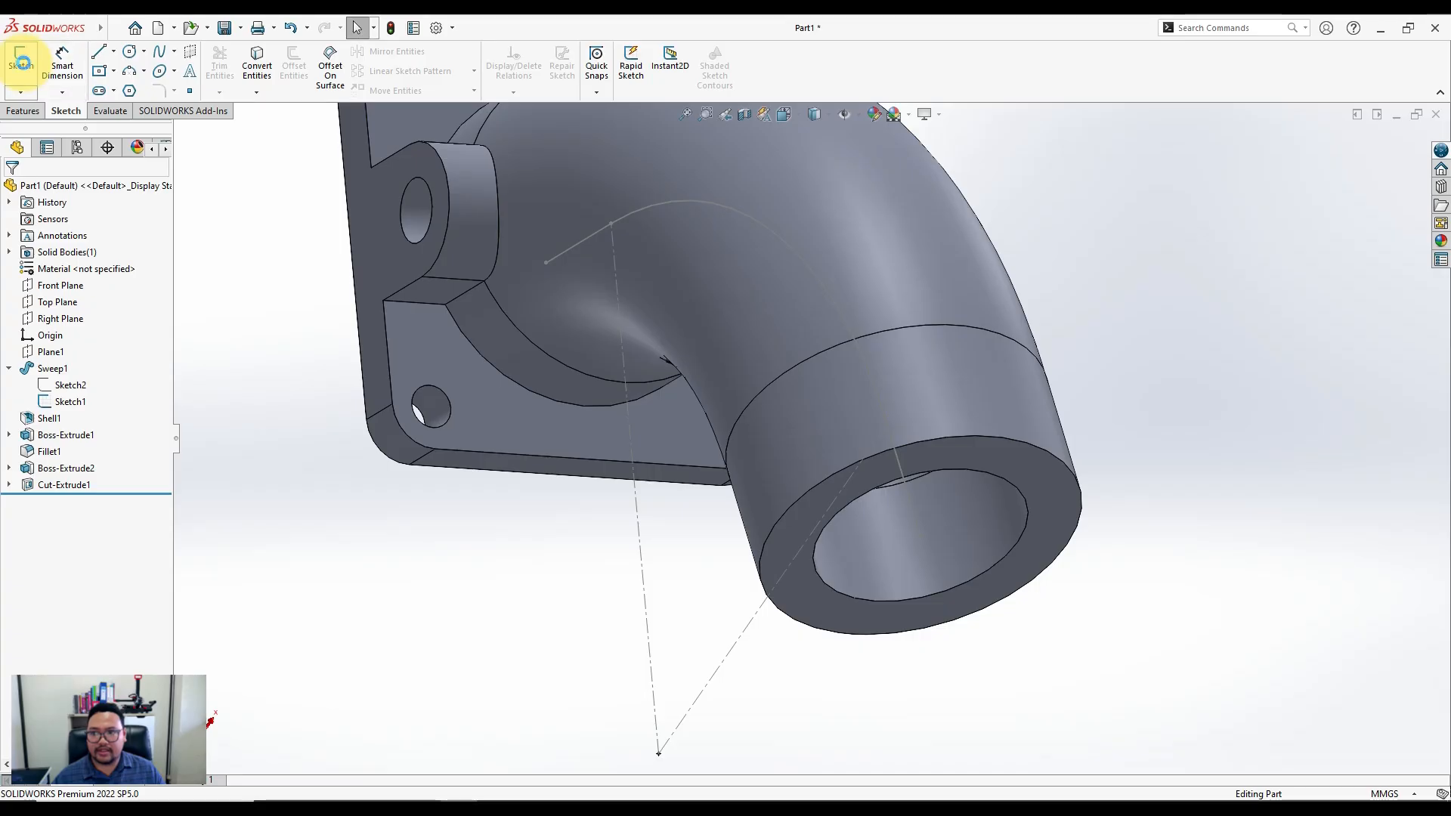
{"action": "left_click", "coordinate": [21, 60]}
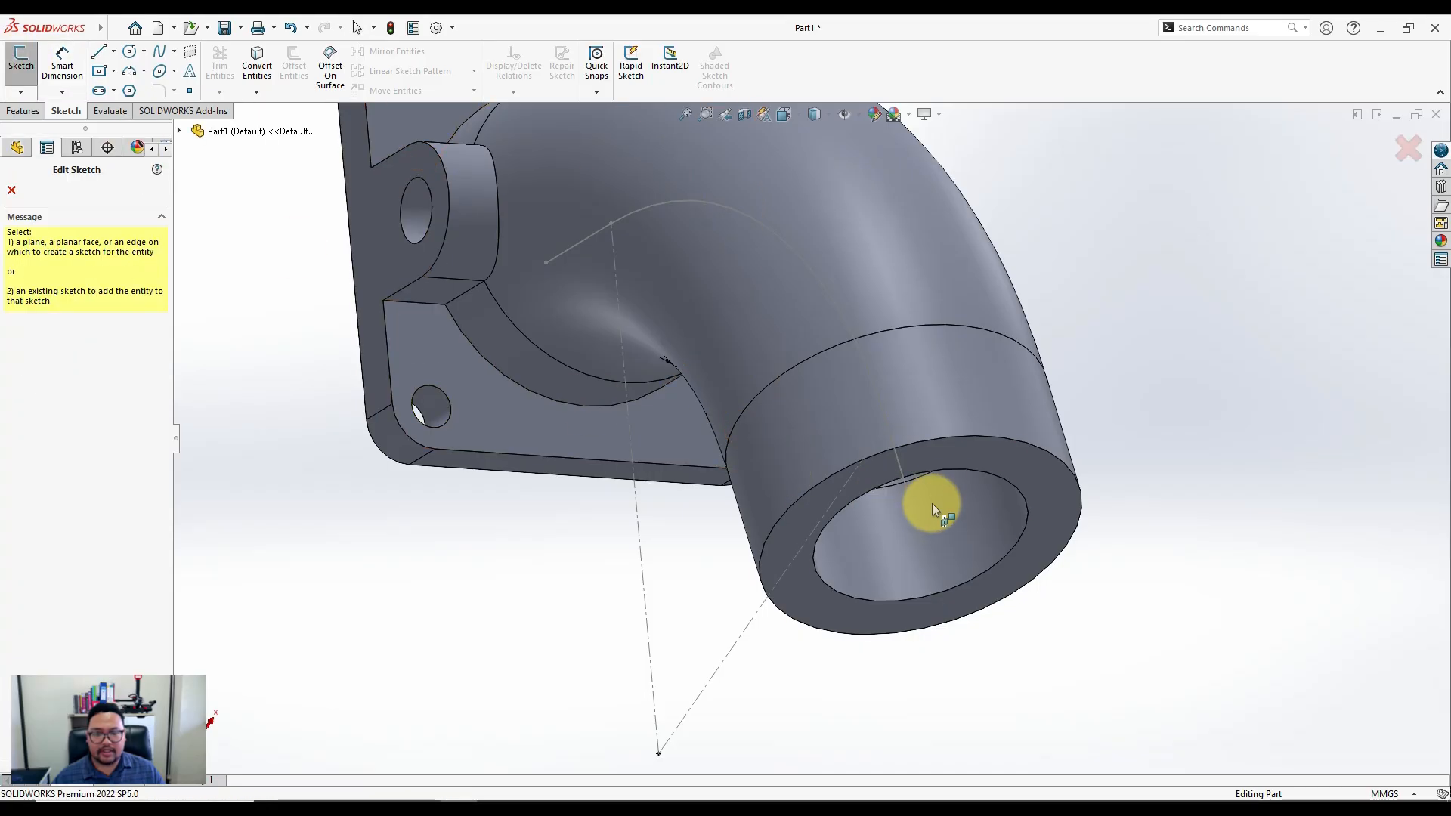
{"action": "left_click", "coordinate": [963, 456]}
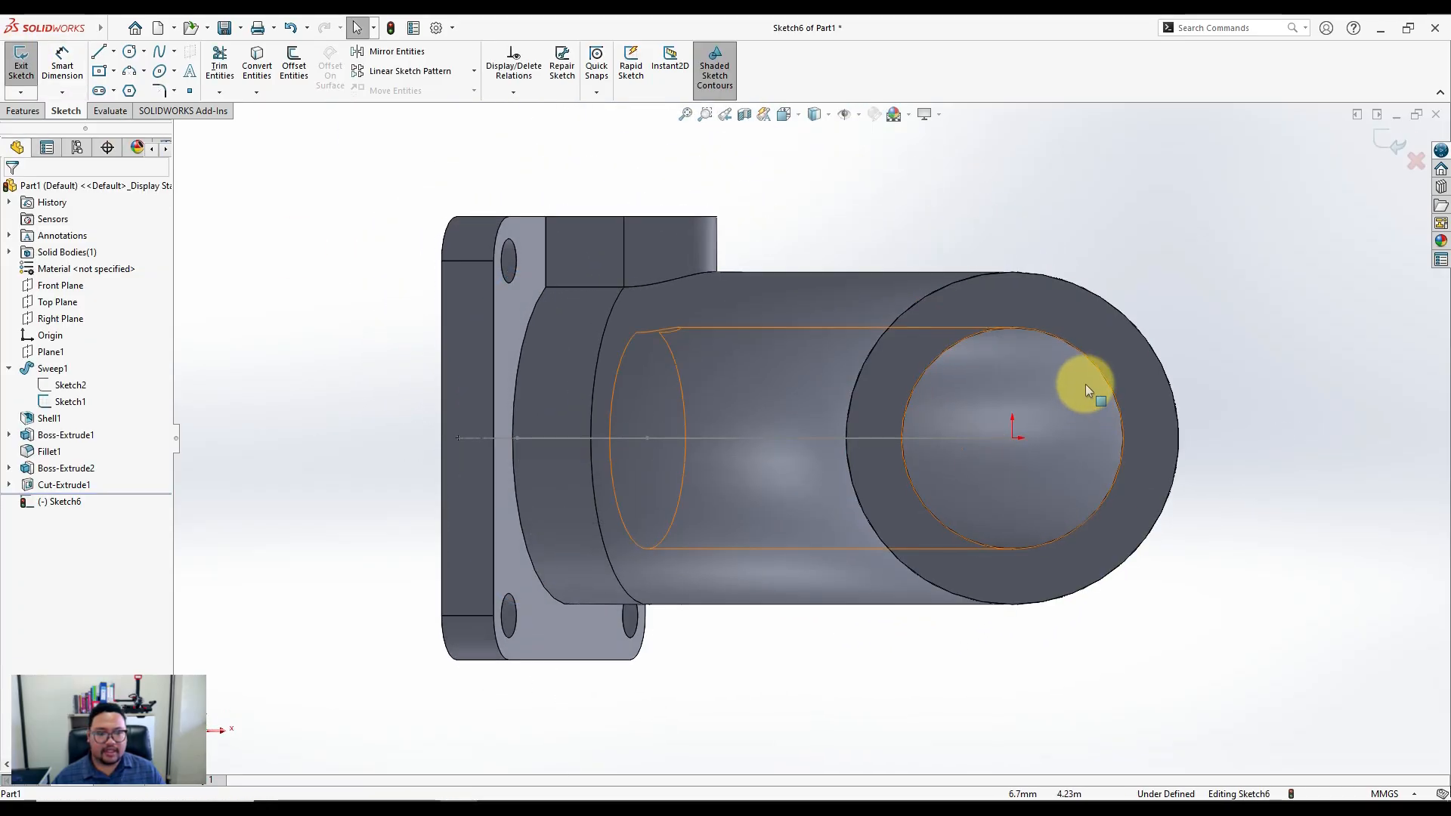
{"action": "scroll", "coordinate": [1085, 387], "scroll_direction": "down", "scroll_amount": 2}
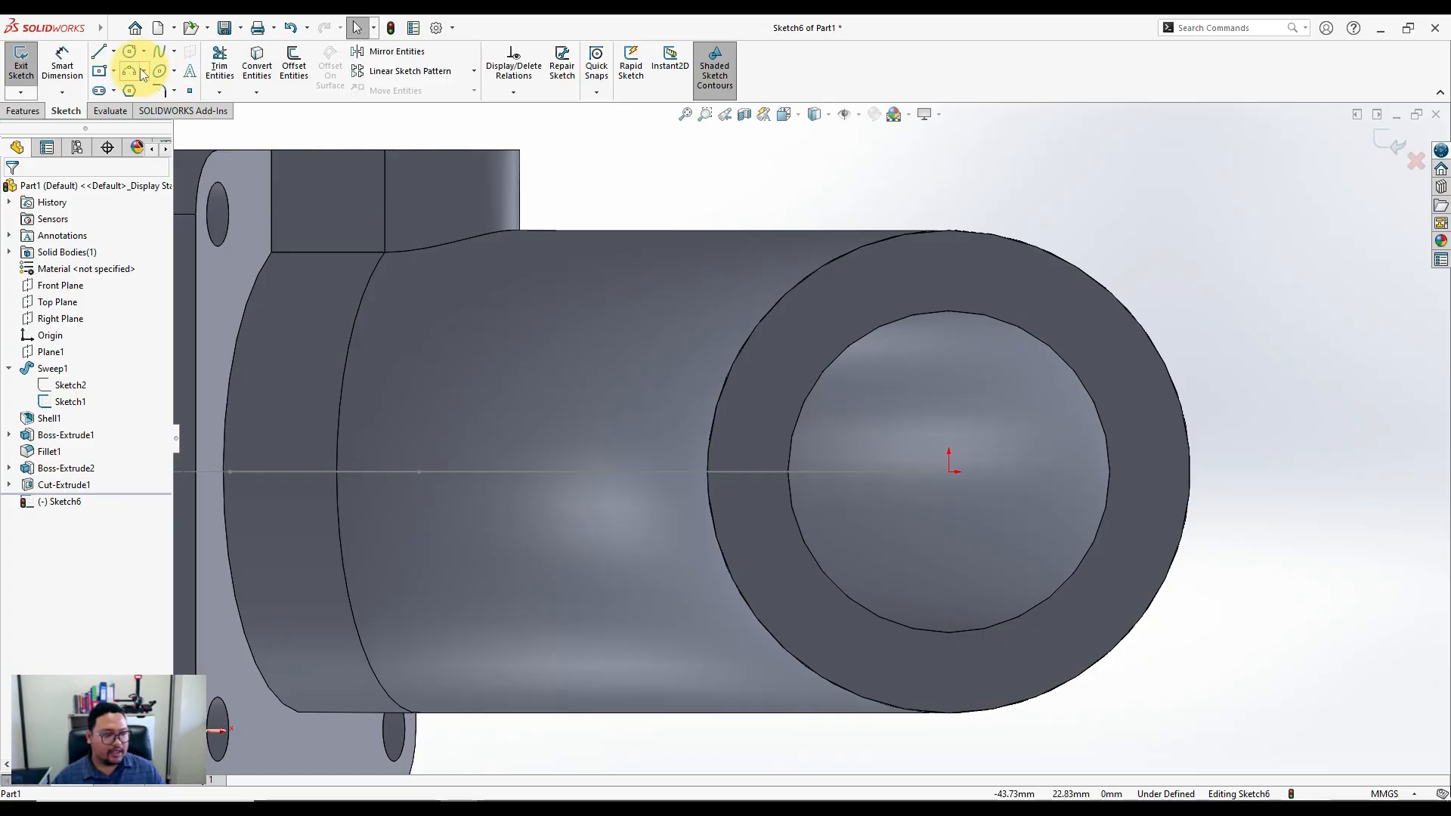
{"action": "left_click", "coordinate": [114, 28]}
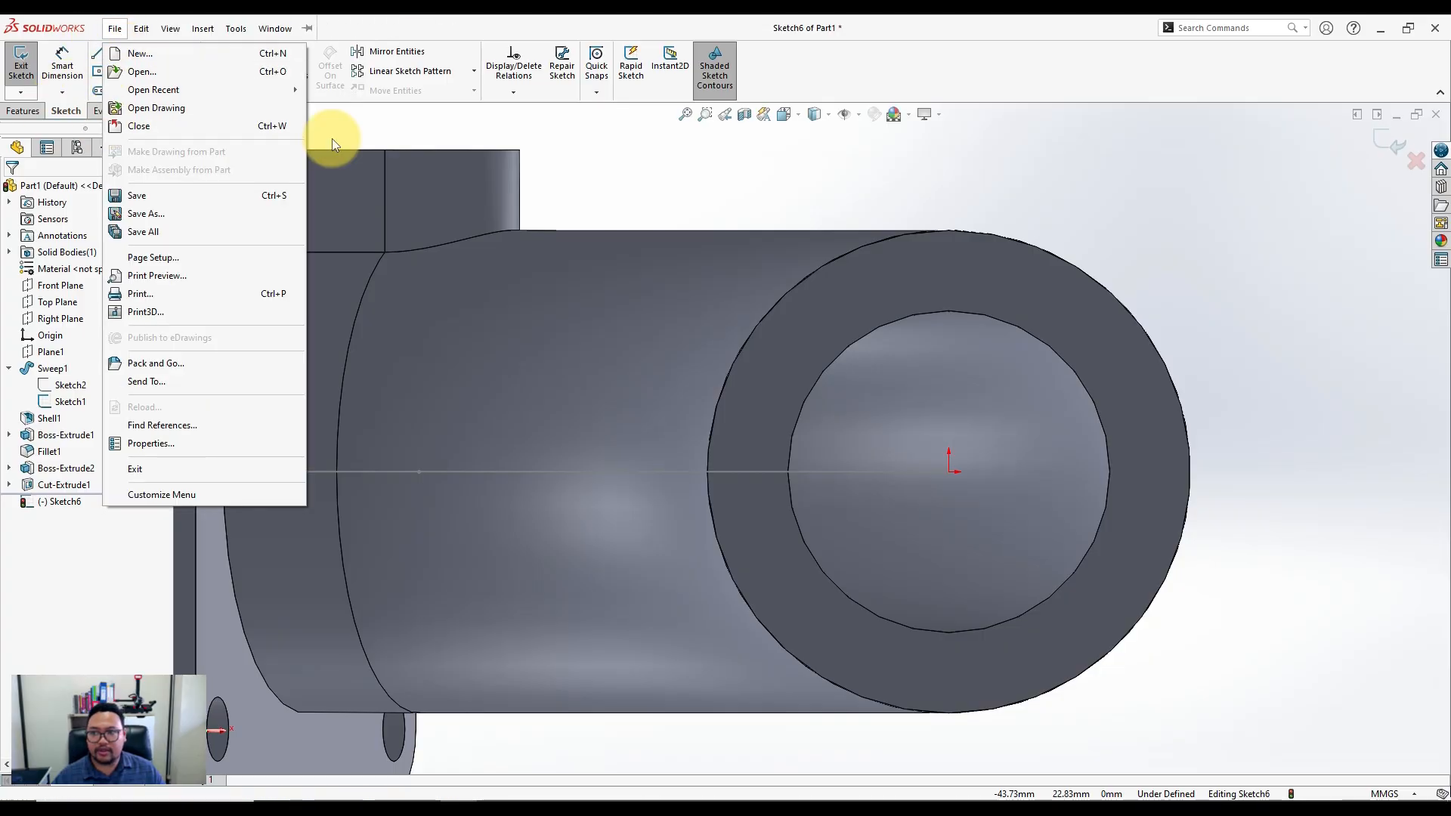
{"action": "left_click", "coordinate": [442, 135]}
{"action": "left_click", "coordinate": [131, 52]}
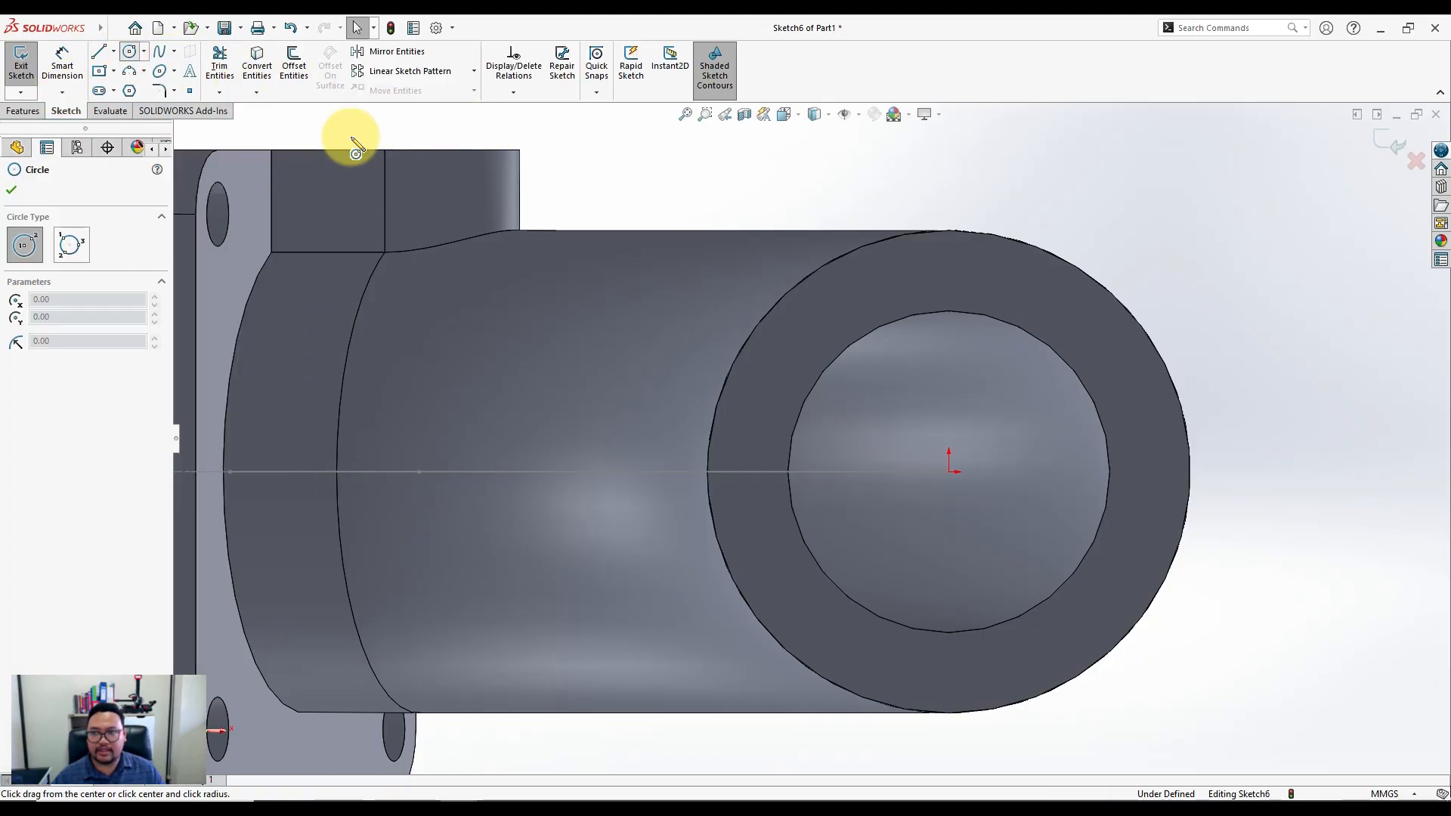
{"action": "left_click", "coordinate": [950, 472]}
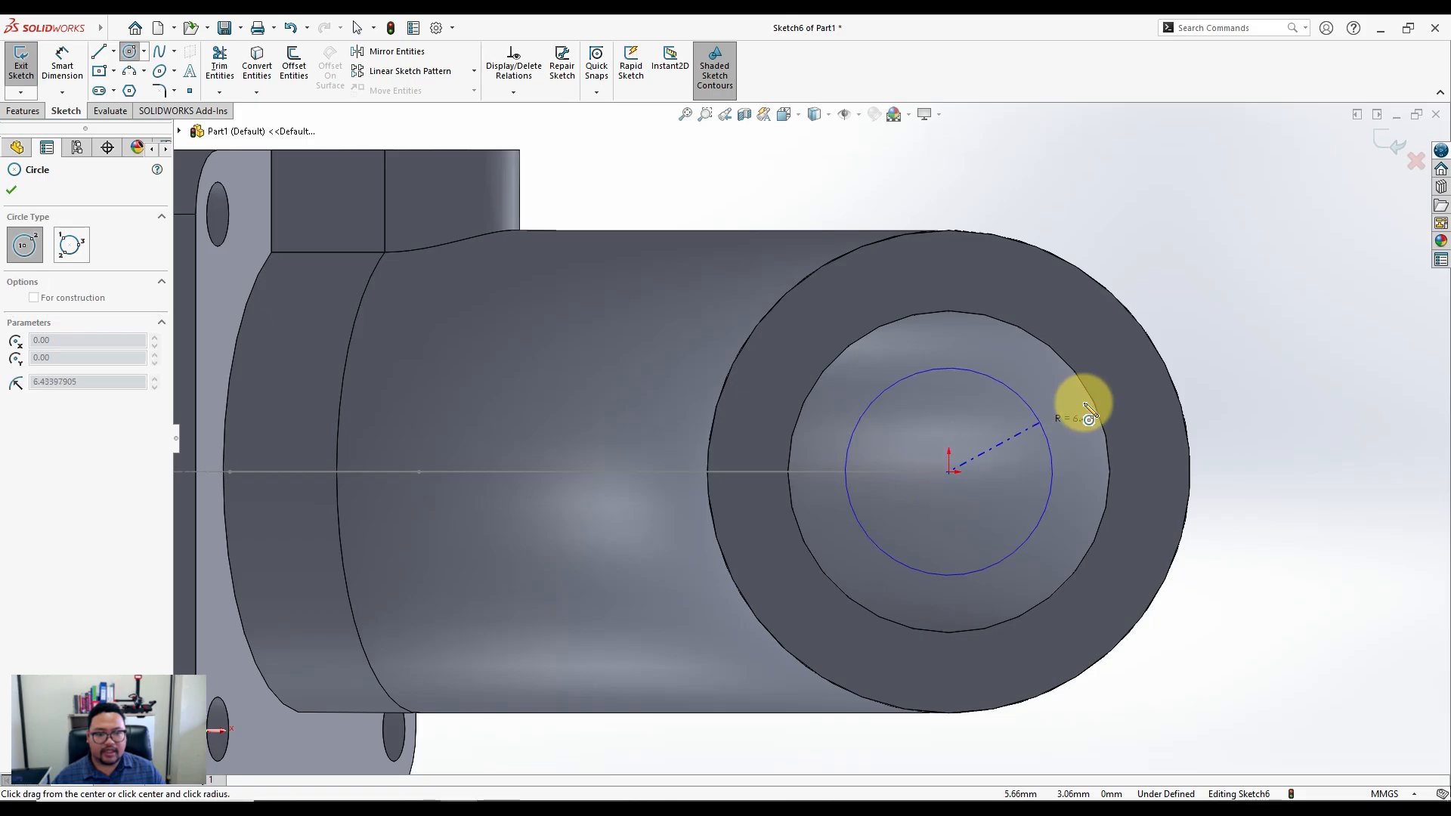
{"action": "left_click", "coordinate": [1210, 313]}
Dimension the circle around the pipe end with a diameter of 45 mm
{"action": "left_click", "coordinate": [62, 60]}
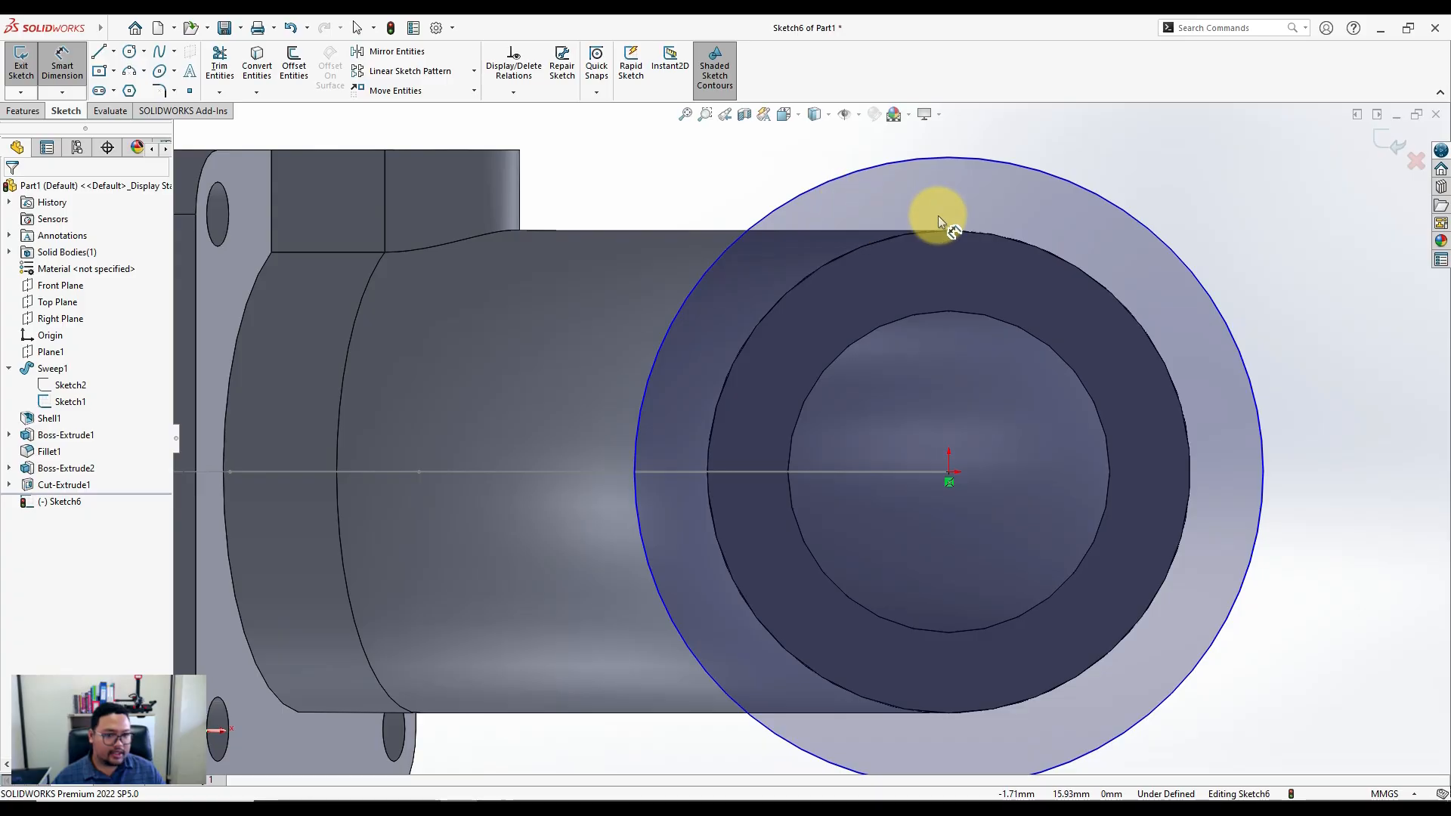
{"action": "left_click", "coordinate": [1174, 246]}
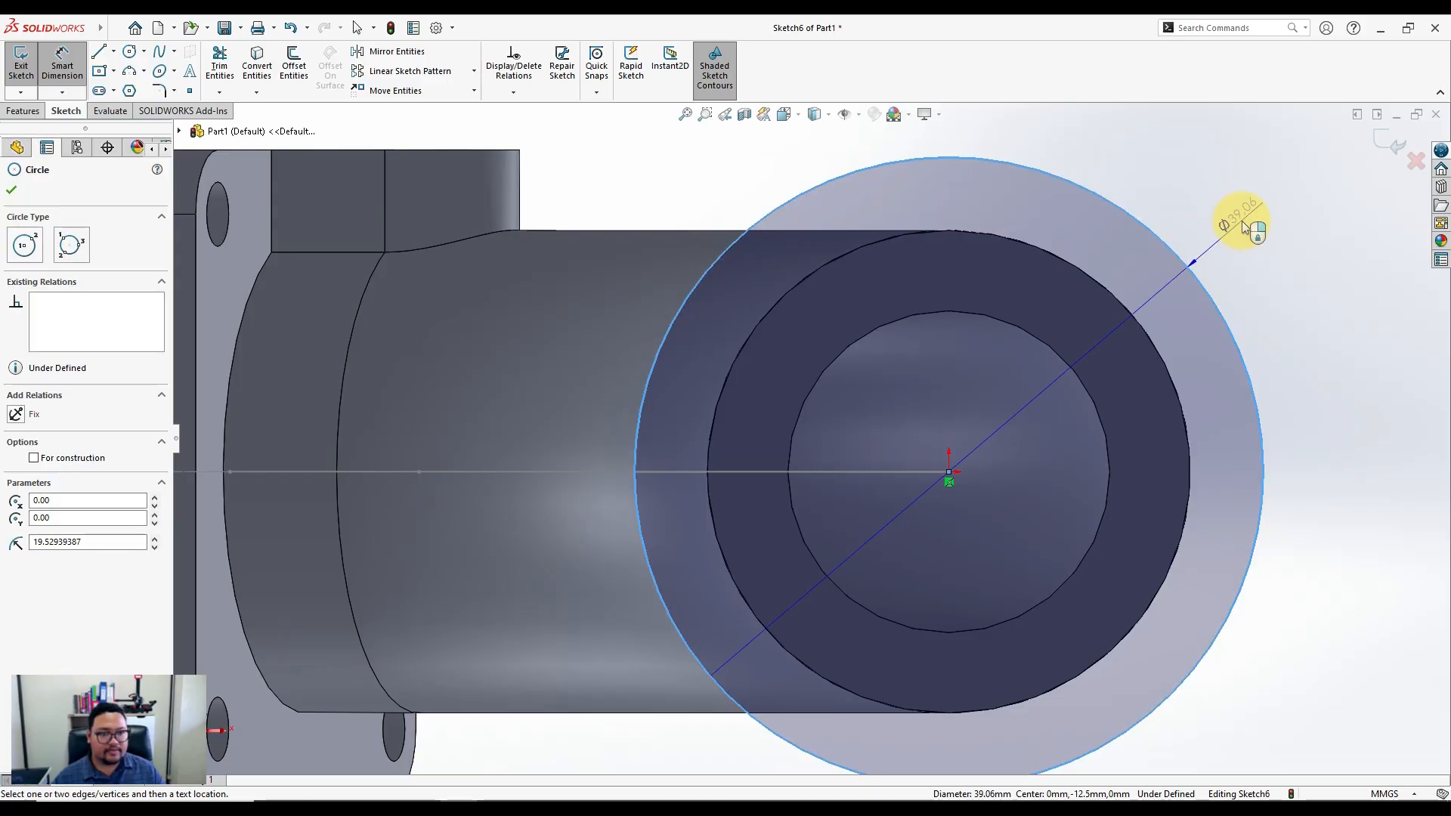
{"action": "left_click", "coordinate": [1280, 284]}
{"action": "type", "text": "45"}
{"action": "key", "text": "Return"}
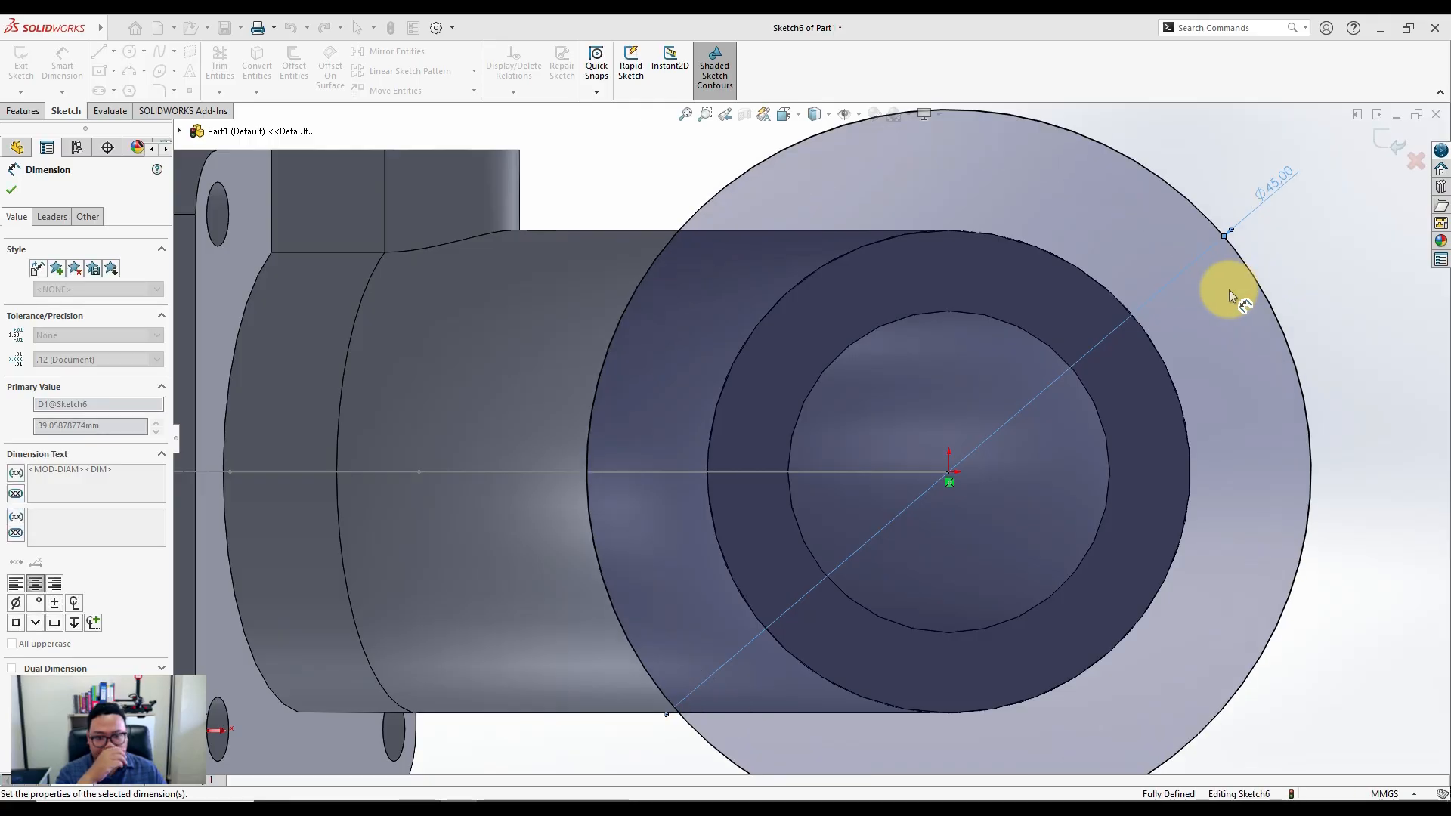
Sketch a second circle centred on the origin, matching the edge of the pipe's bore
{"action": "scroll", "coordinate": [1050, 311], "scroll_direction": "down", "scroll_amount": 3}
{"action": "scroll", "coordinate": [1047, 312], "scroll_direction": "up", "scroll_amount": 5}
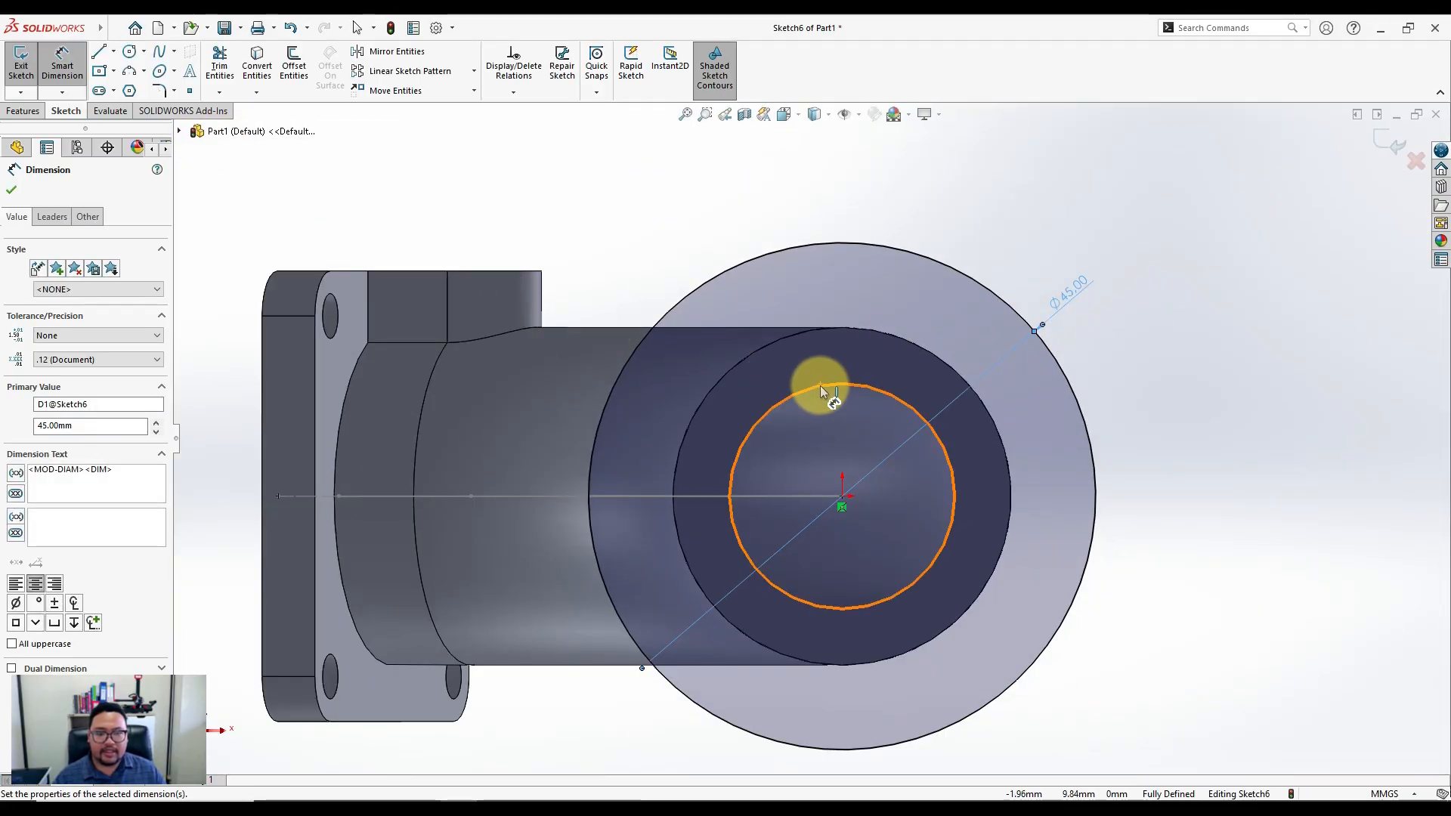
{"action": "left_click", "coordinate": [129, 51]}
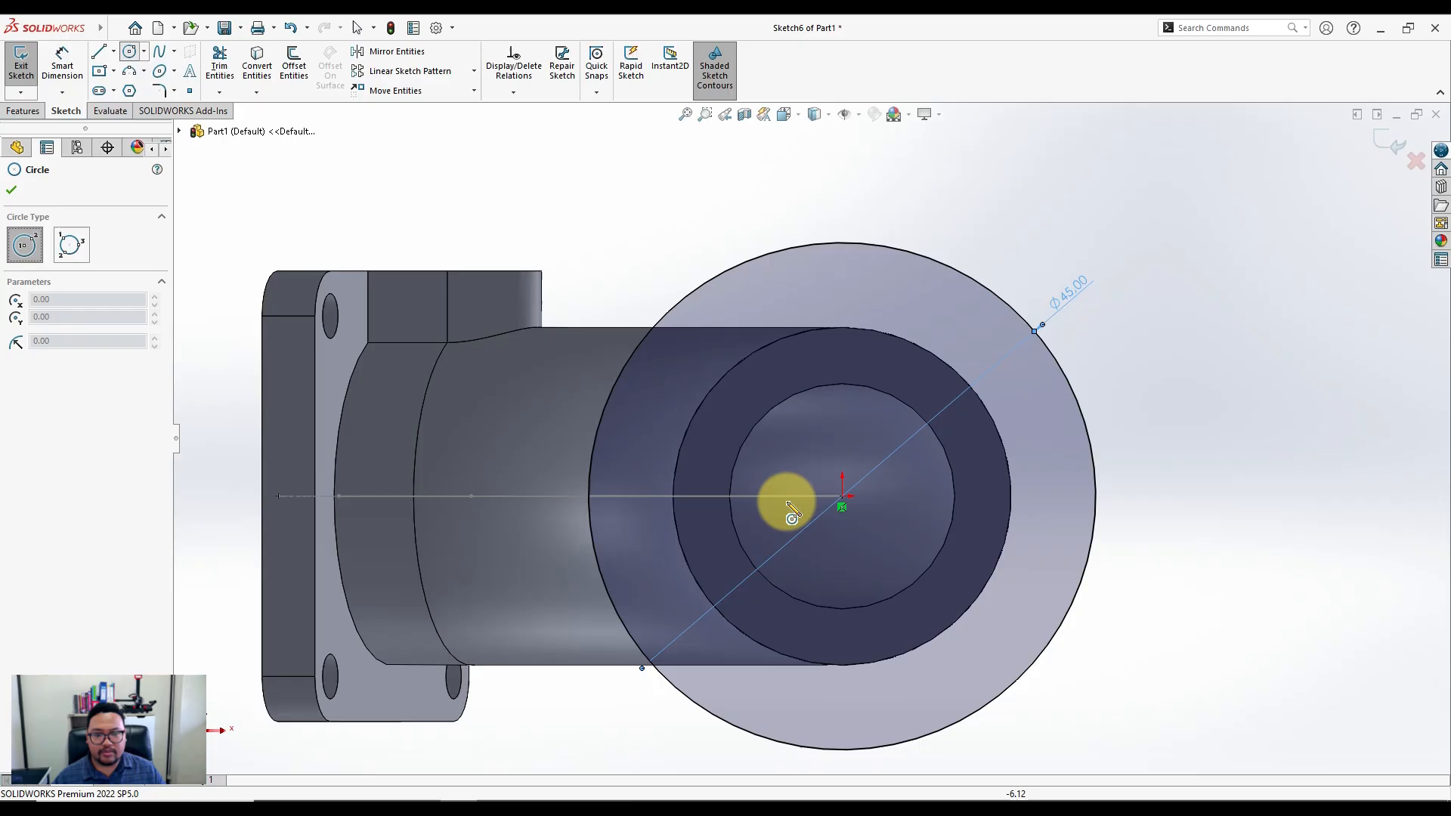
{"action": "left_click", "coordinate": [843, 498]}
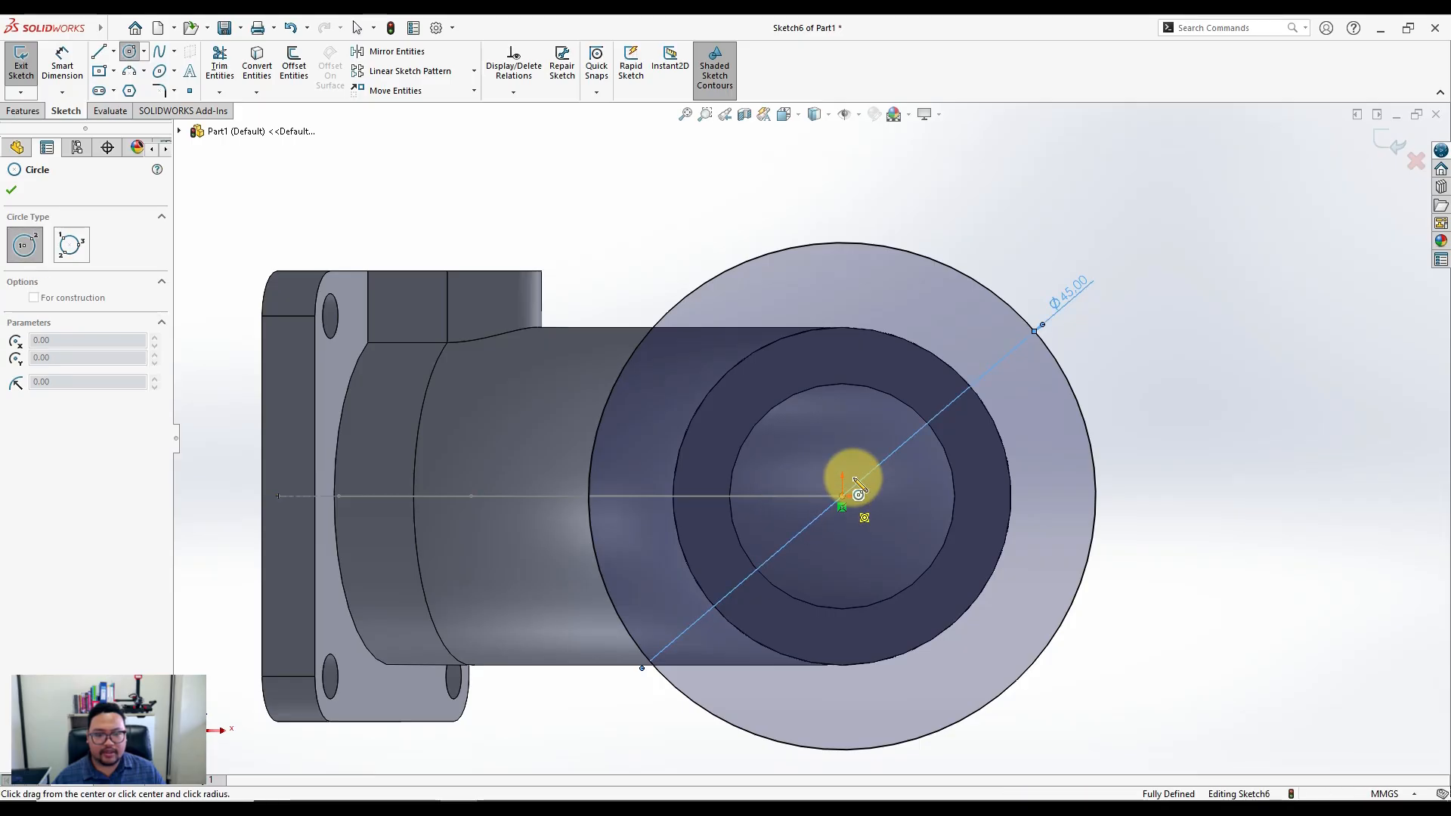
{"action": "left_click", "coordinate": [881, 392]}
{"action": "key", "text": "Escape"}
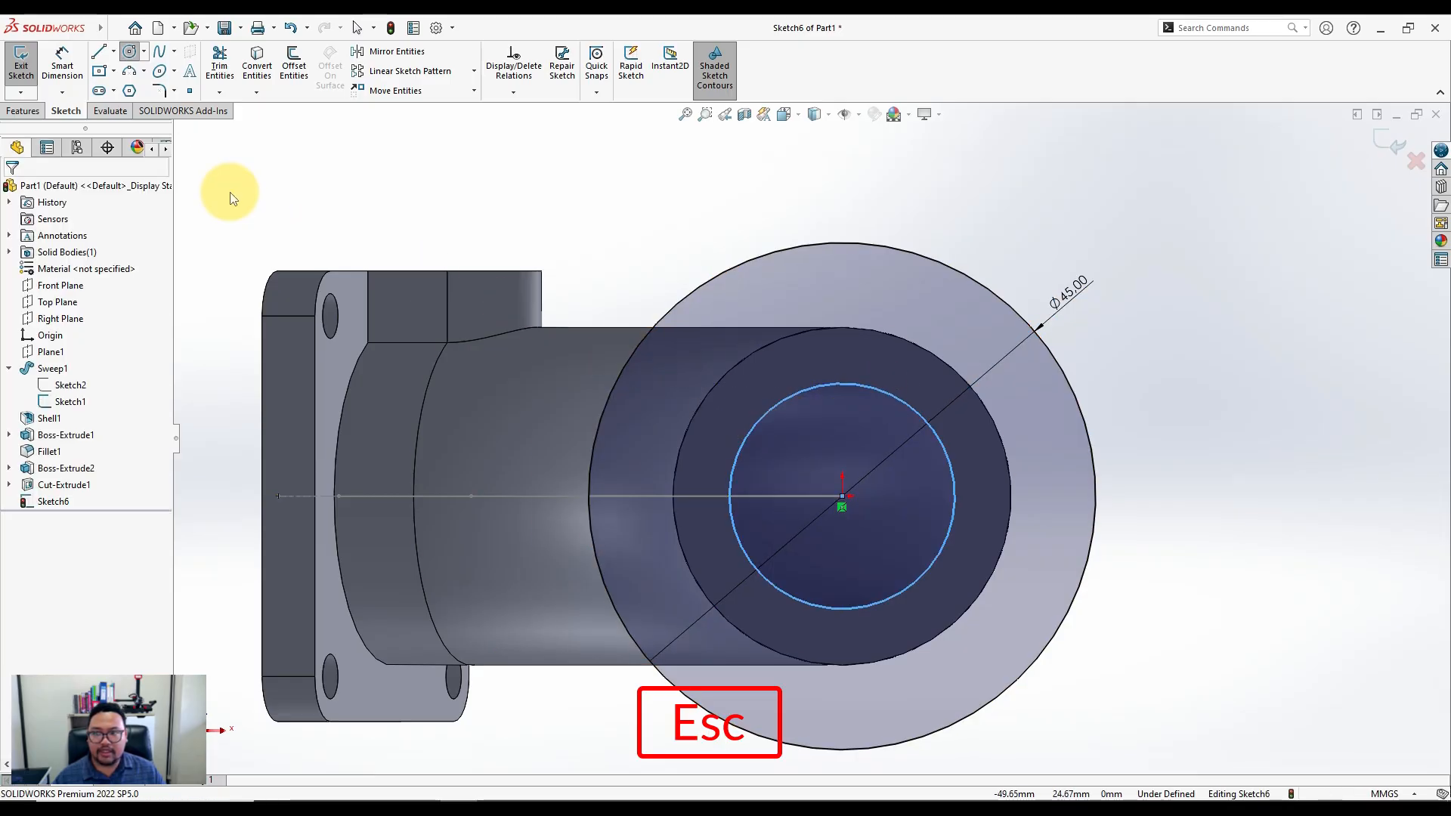
Dimension the inner circle at the bore with a diameter of 20 mm
{"action": "left_click", "coordinate": [62, 70]}
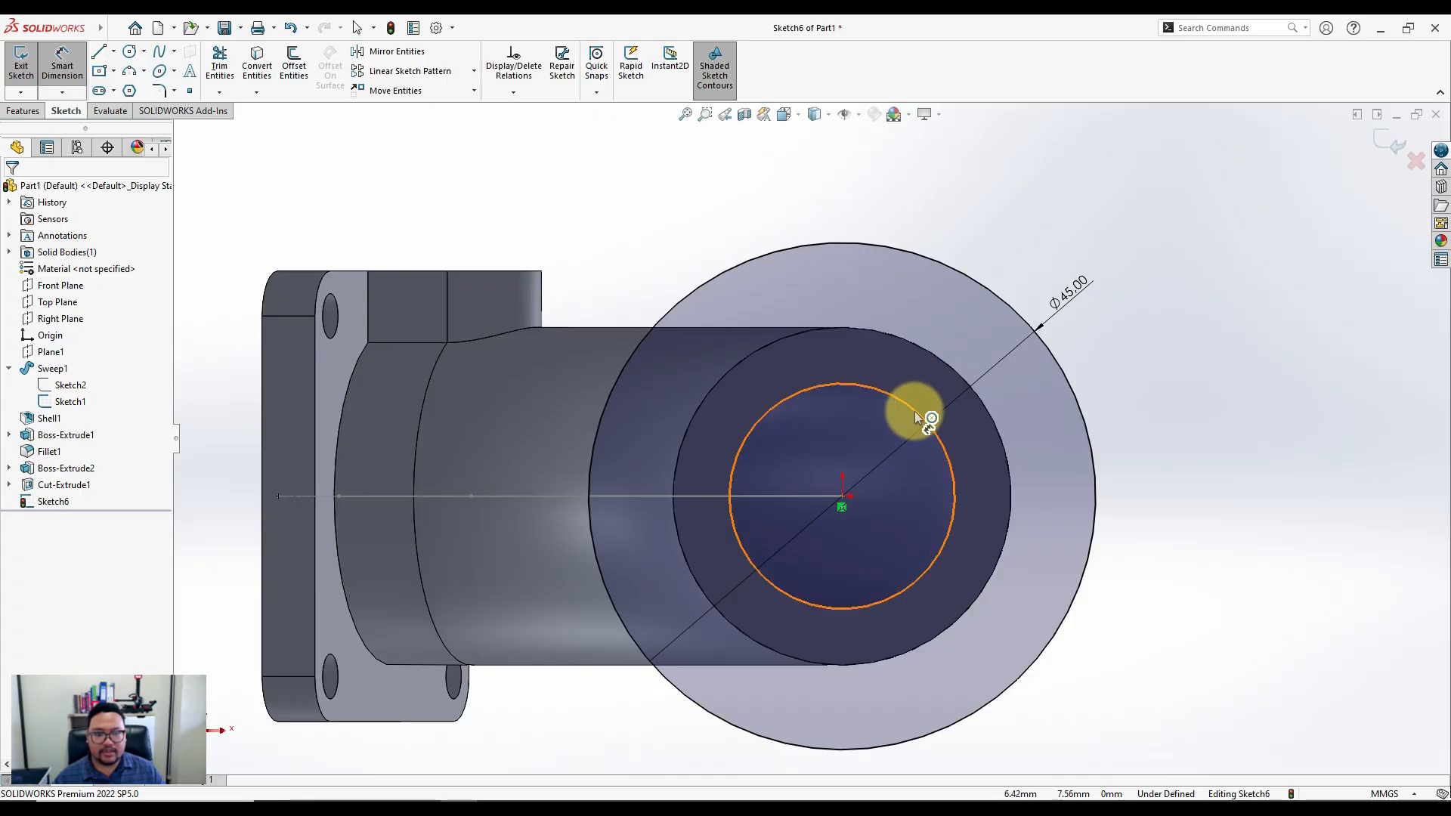
{"action": "left_click", "coordinate": [914, 411]}
{"action": "left_click", "coordinate": [1145, 370]}
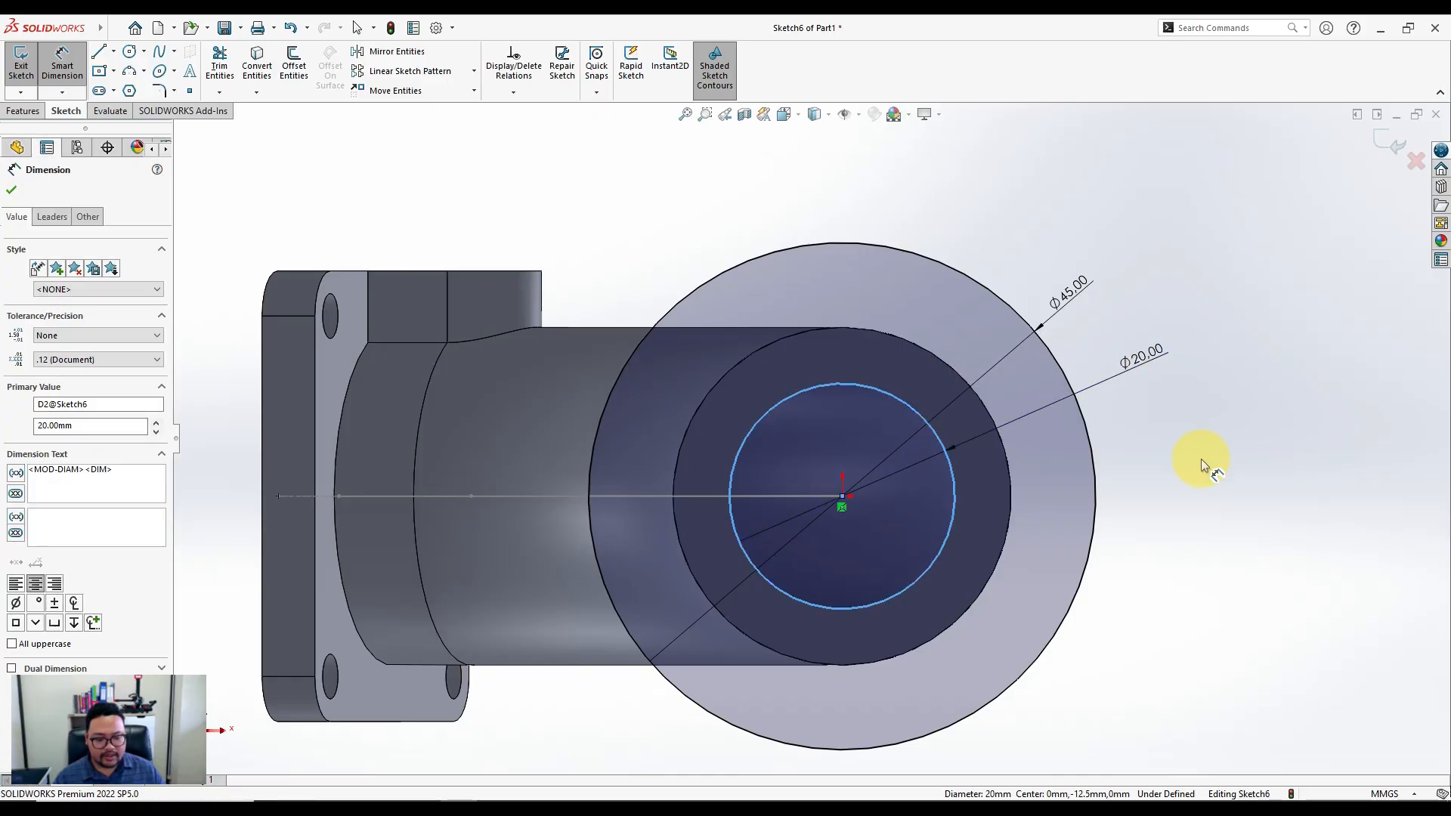
{"action": "key", "text": "Return"}
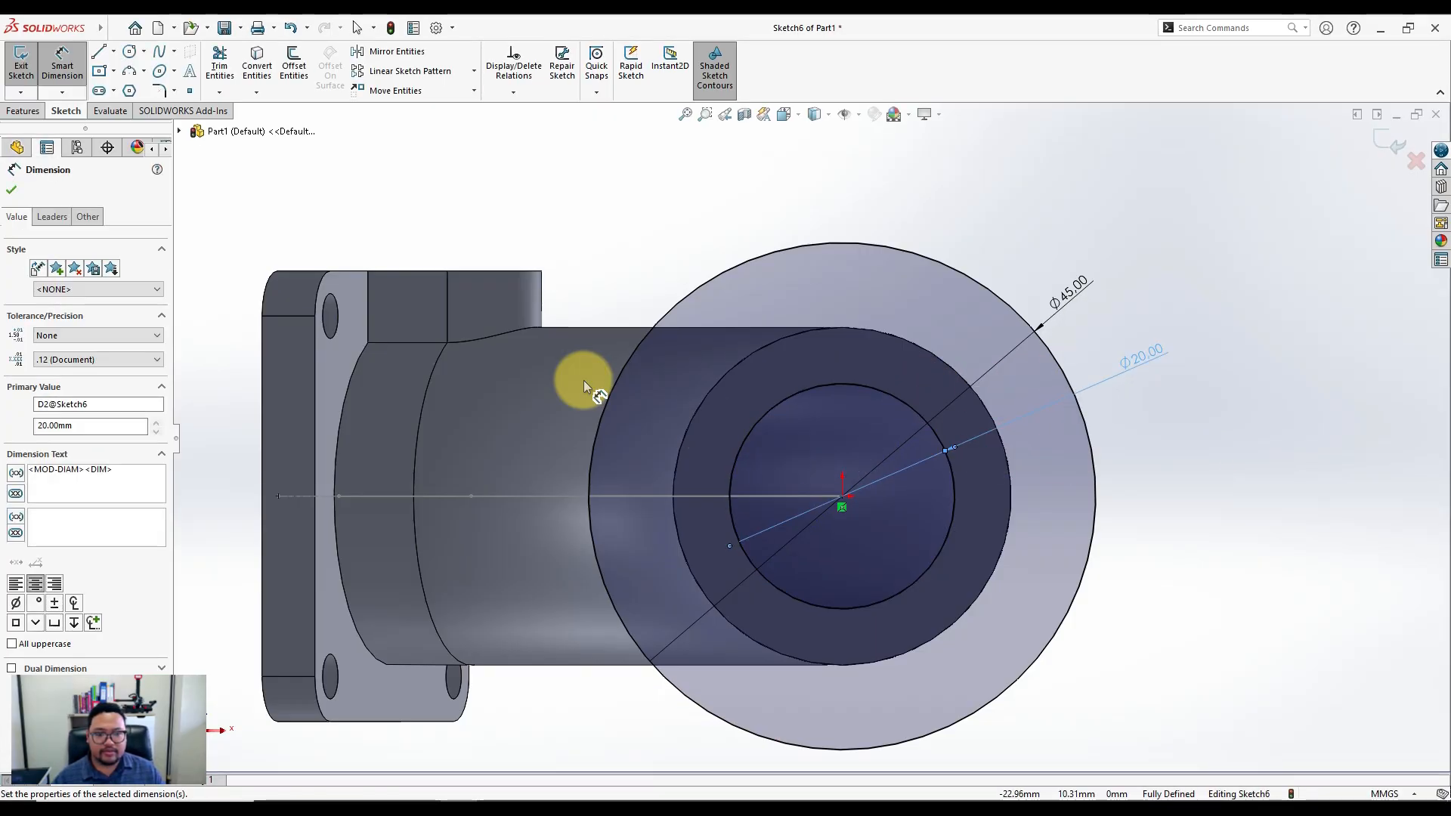
{"action": "left_click", "coordinate": [137, 53]}
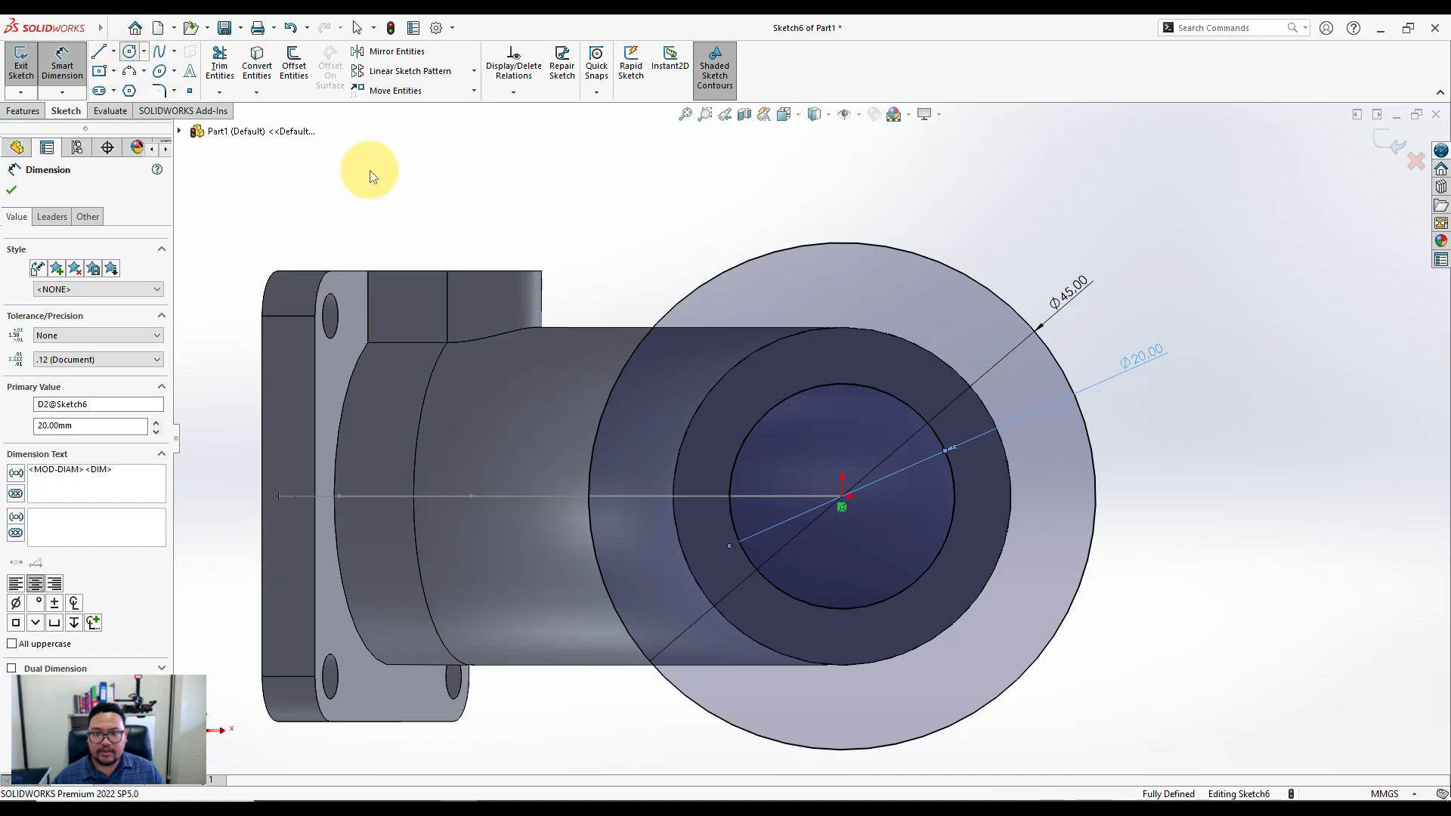
{"action": "left_click", "coordinate": [844, 496]}
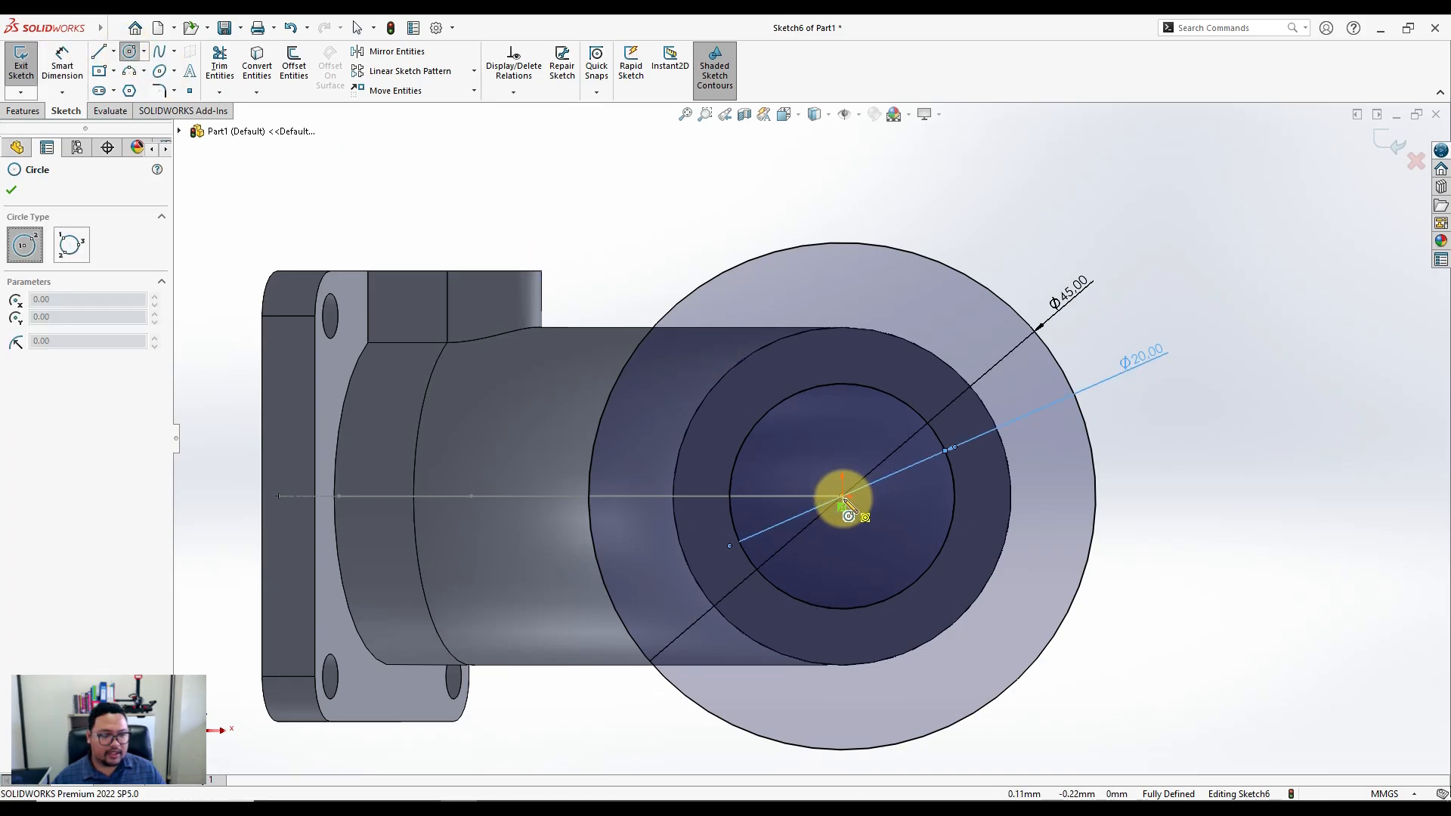
{"action": "left_click", "coordinate": [834, 294]}
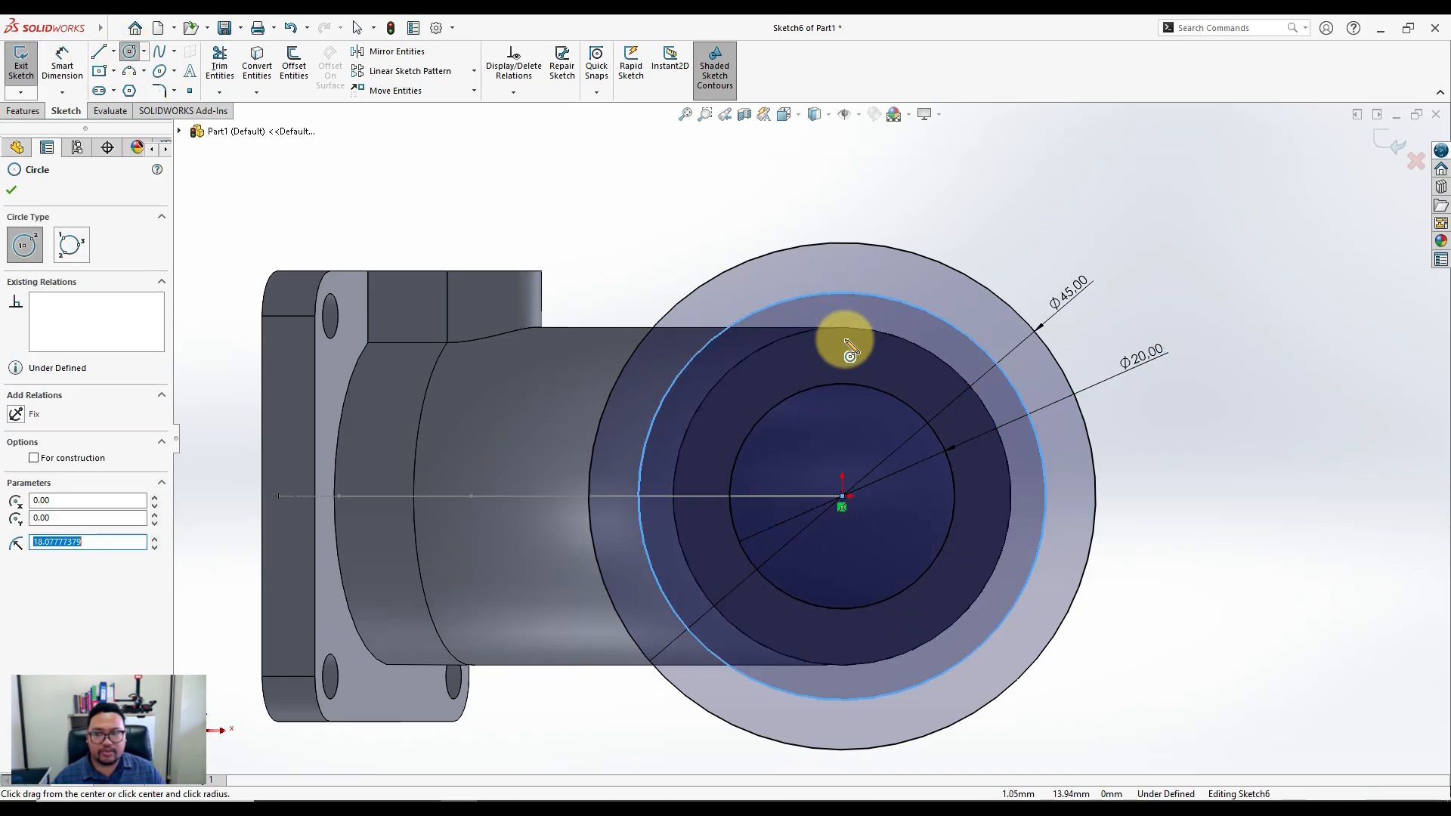
{"action": "key", "text": "Escape"}
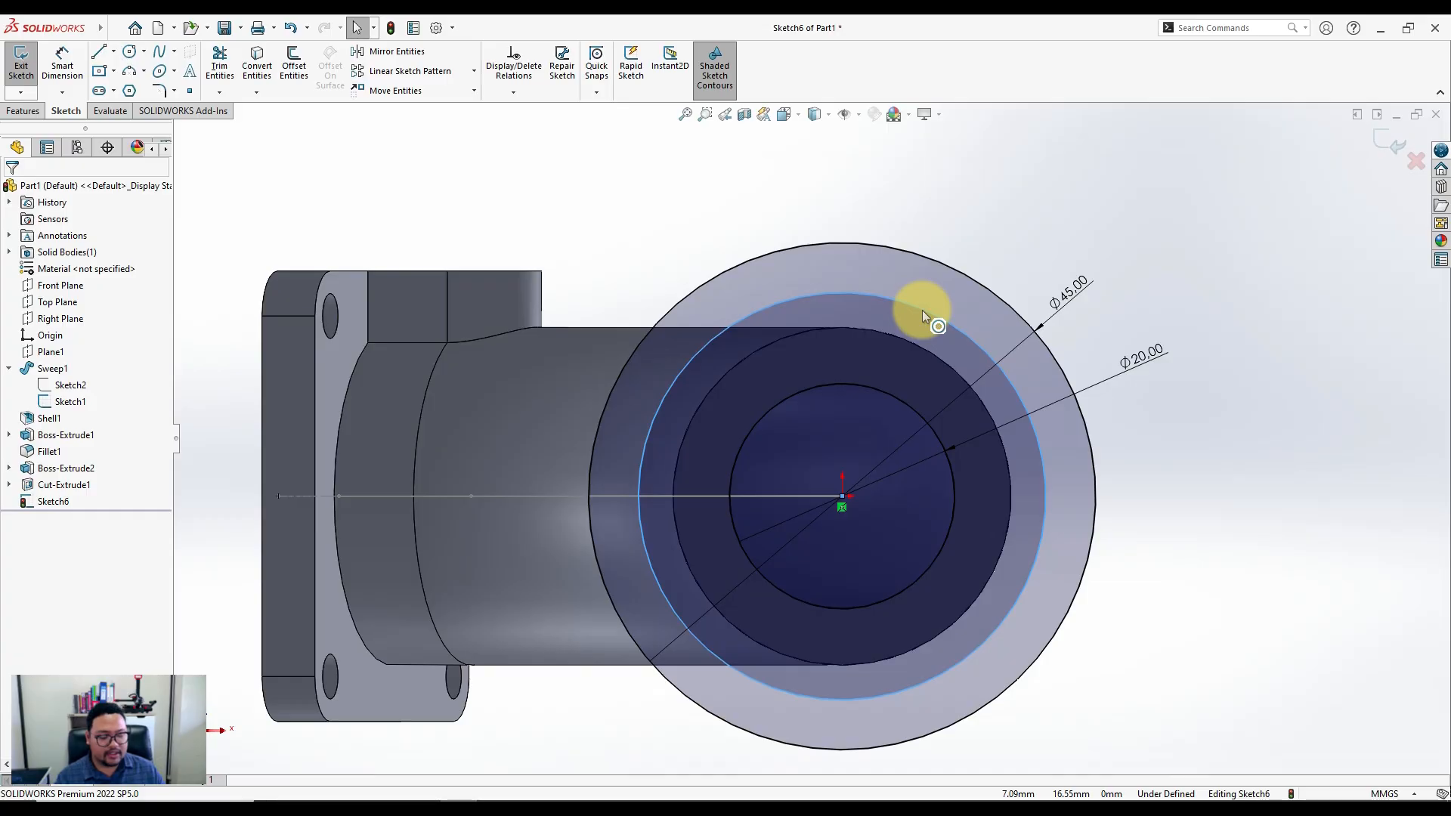
{"action": "key", "text": "Delete"}
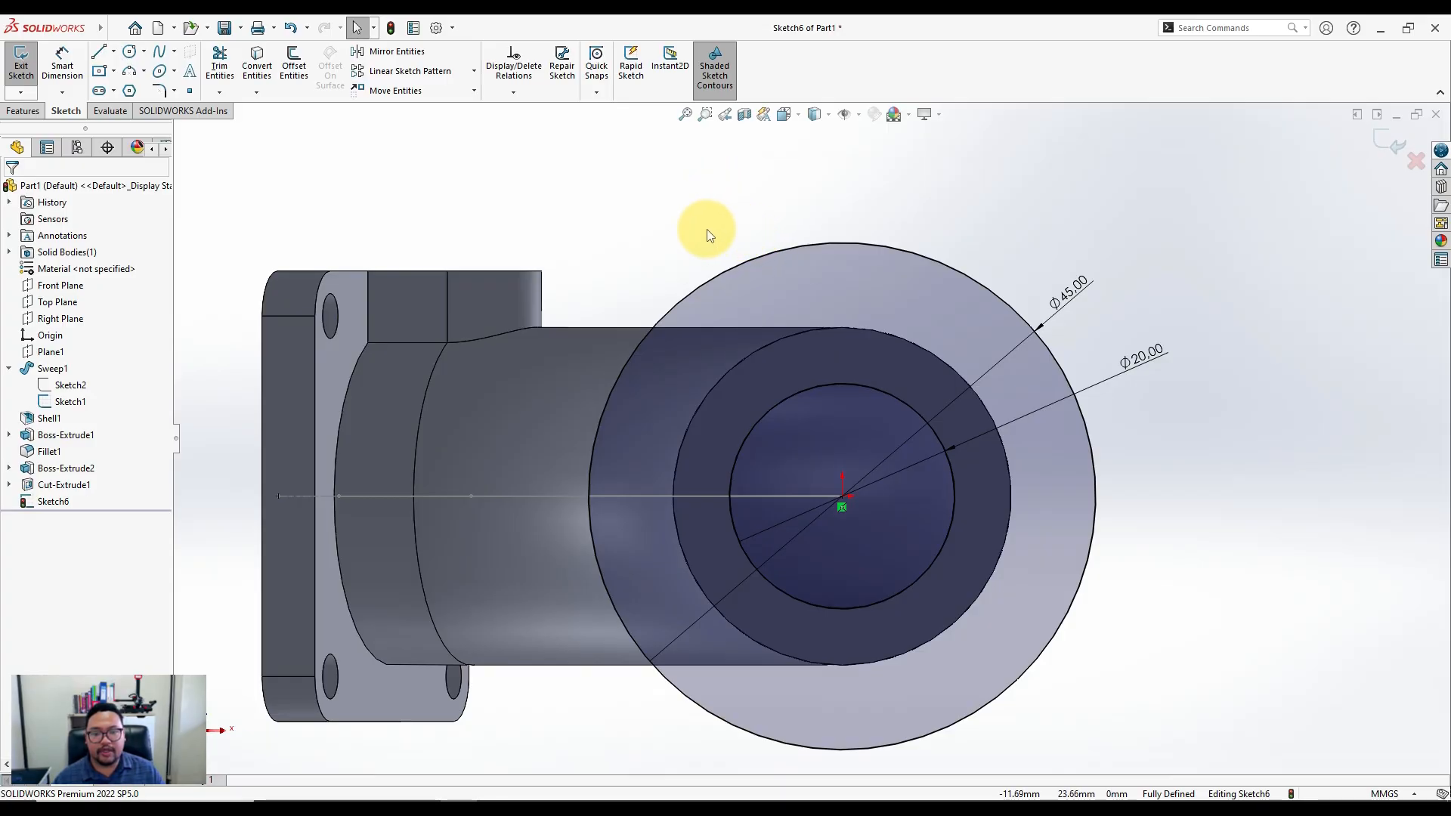
Extrude the ring sketch 5 mm blind back along the pipe, starting at a 2.5 mm offset inward from the end face, with Merge result on
{"action": "left_click", "coordinate": [23, 111]}
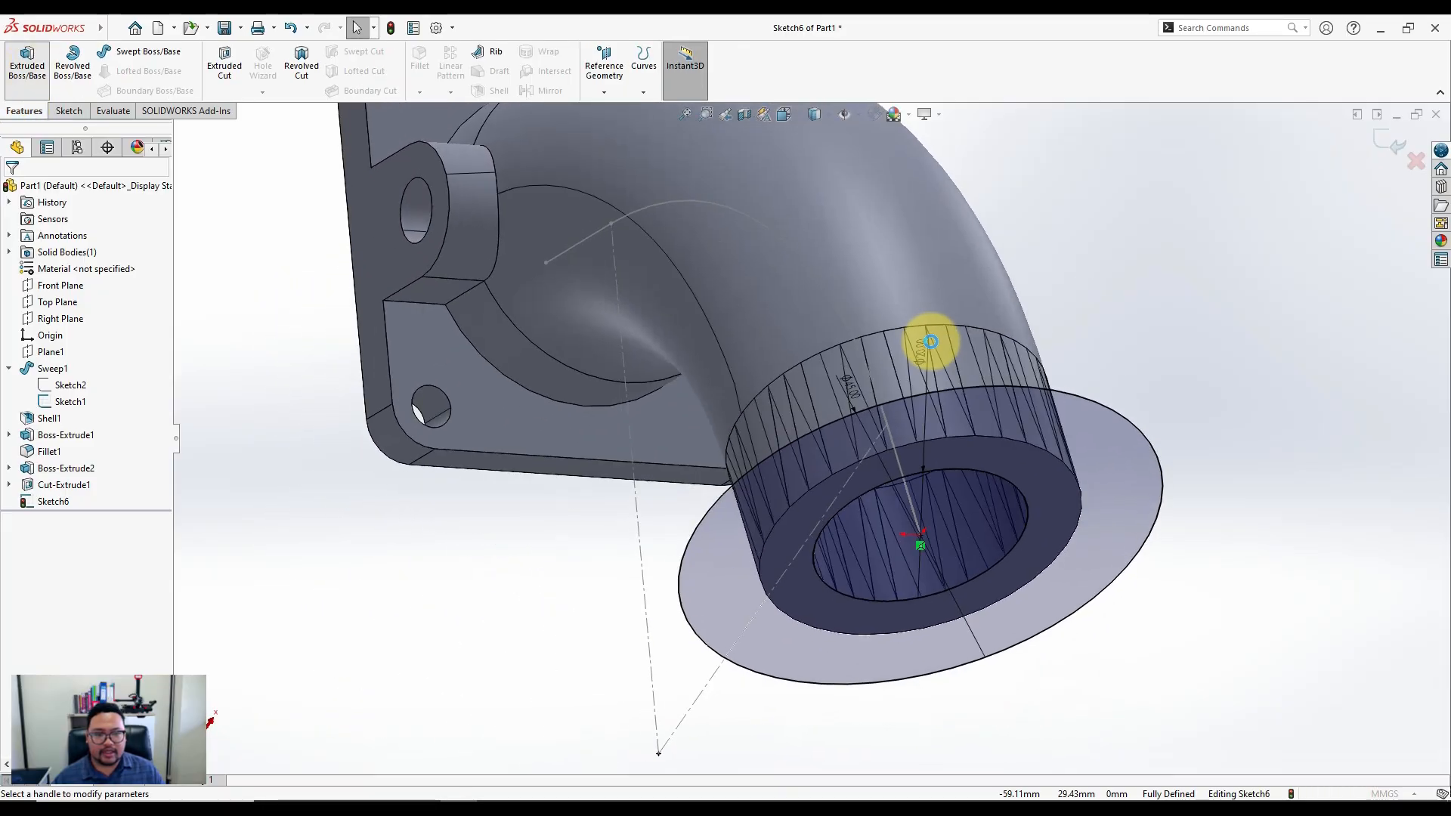
{"action": "middle_click_drag", "start_coordinate": [1113, 344], "coordinate": [1188, 502]}
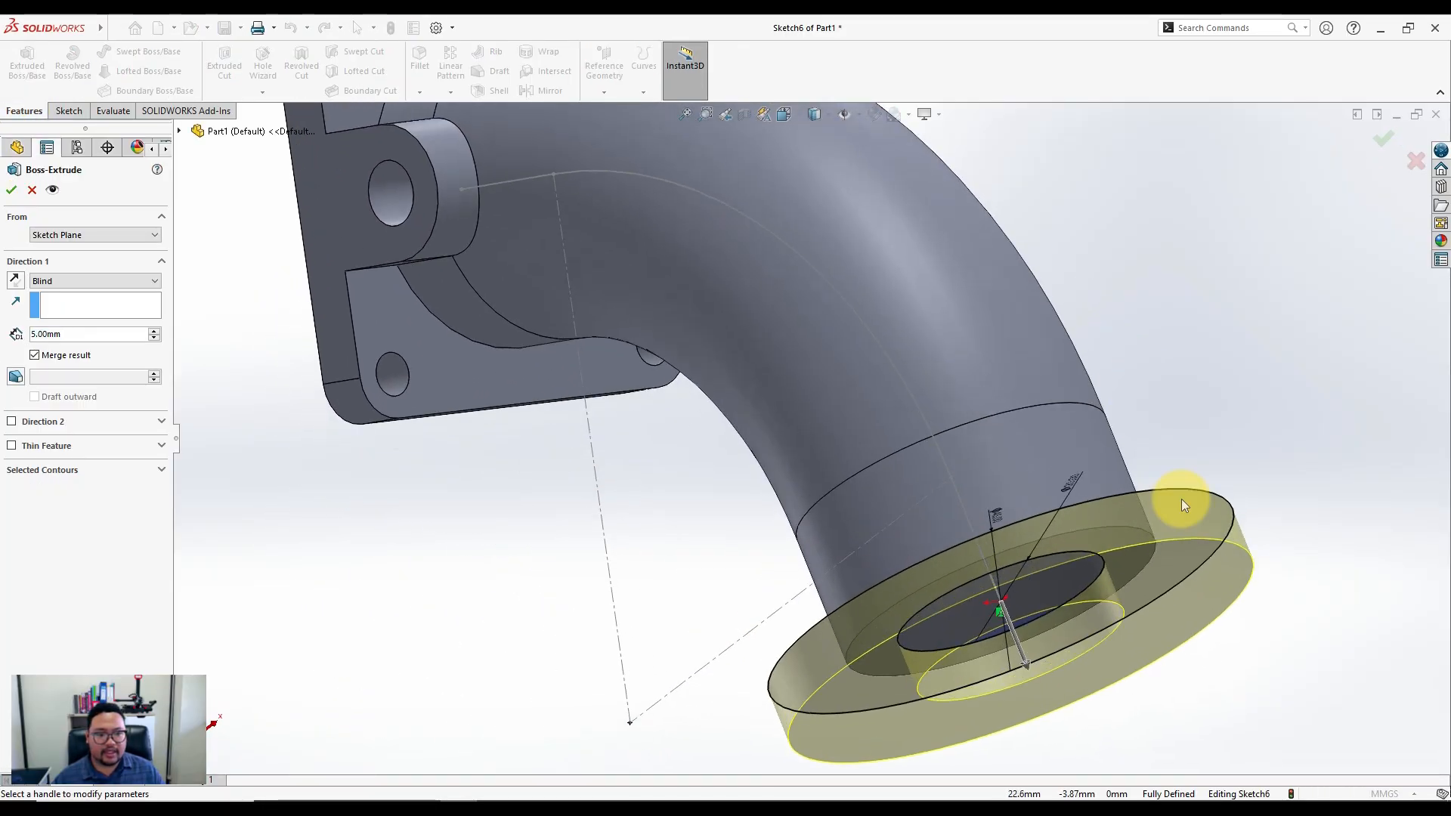
{"action": "left_click", "coordinate": [16, 281]}
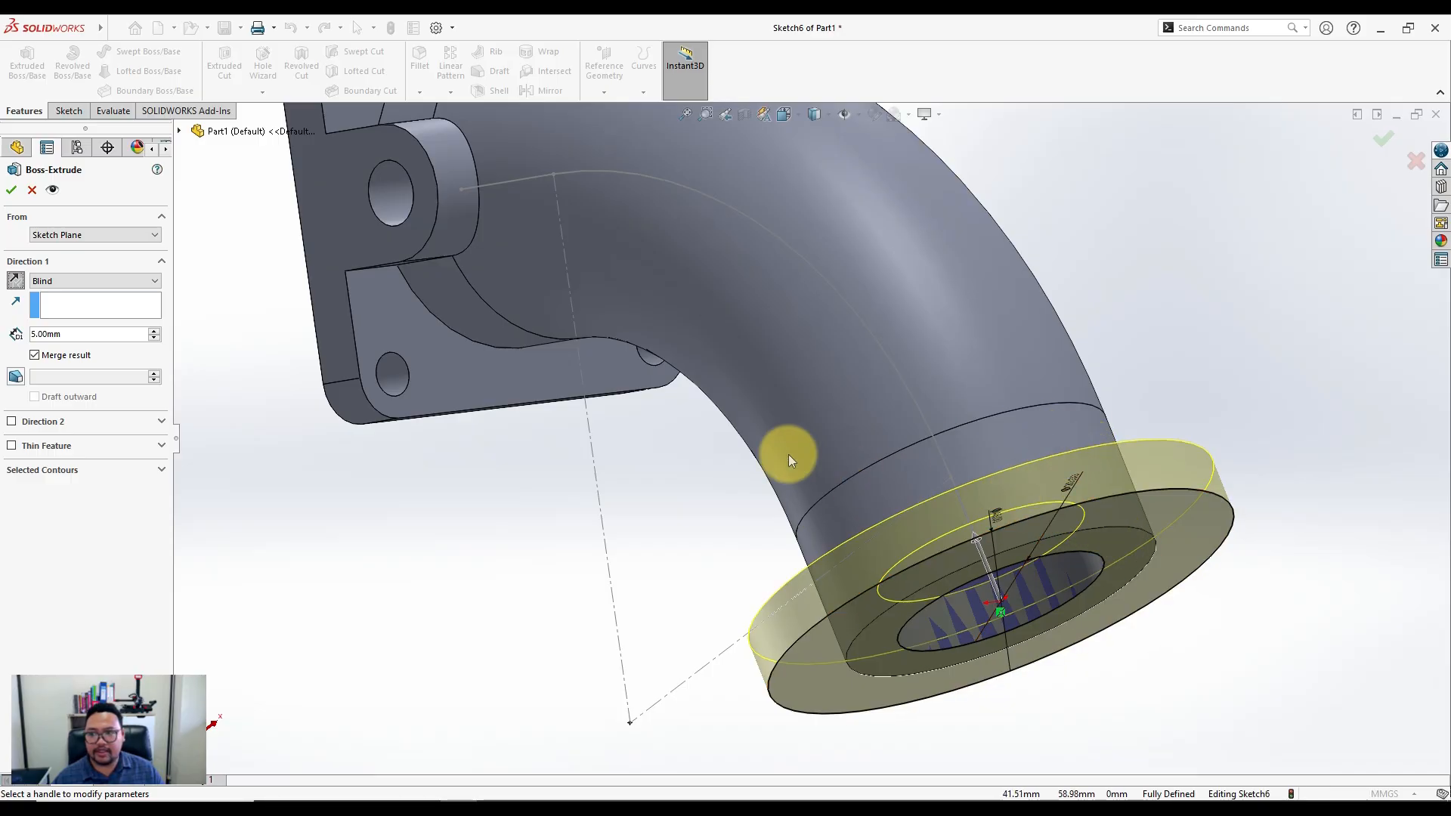
{"action": "left_click", "coordinate": [62, 240]}
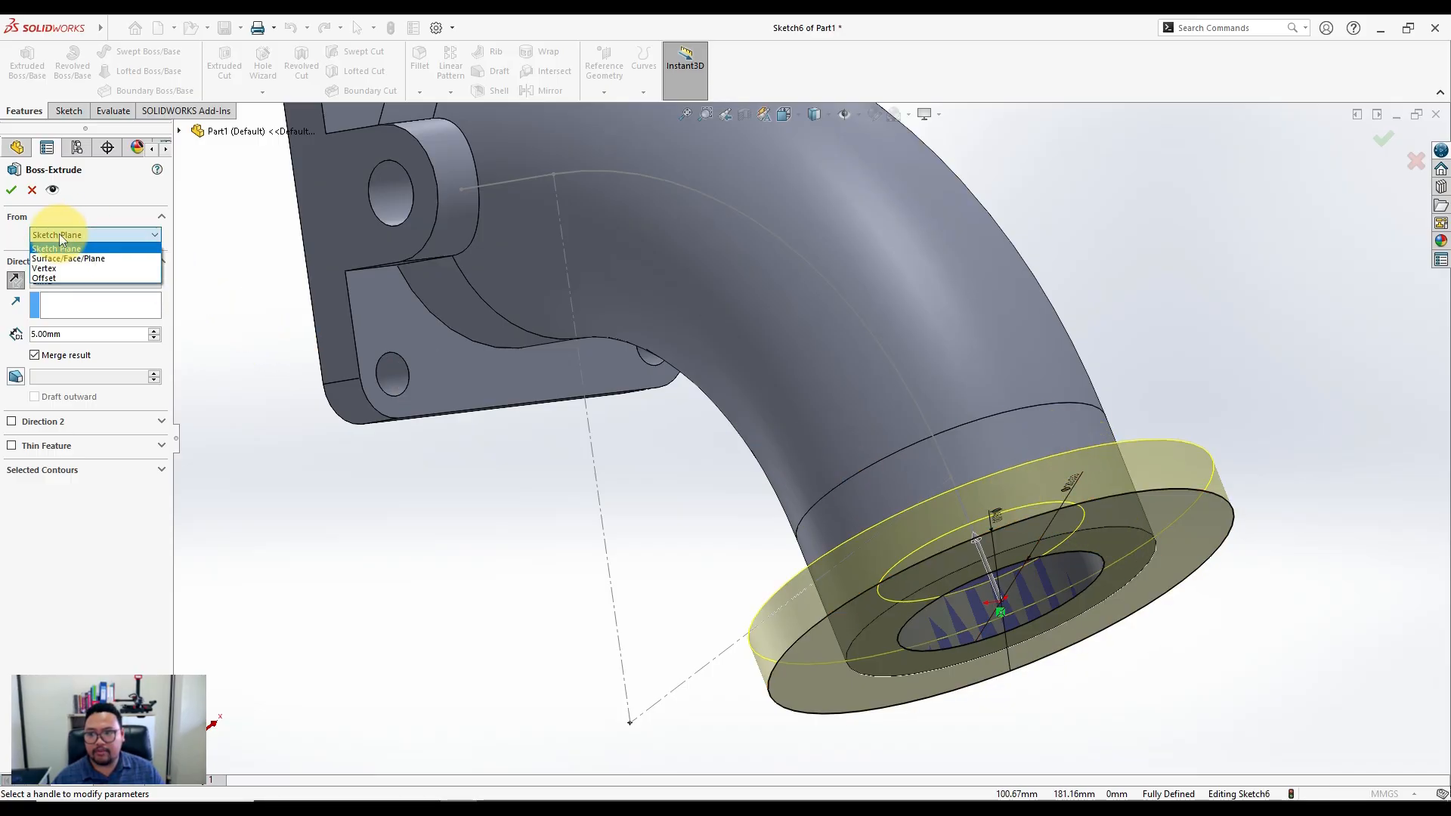
{"action": "left_click", "coordinate": [59, 278]}
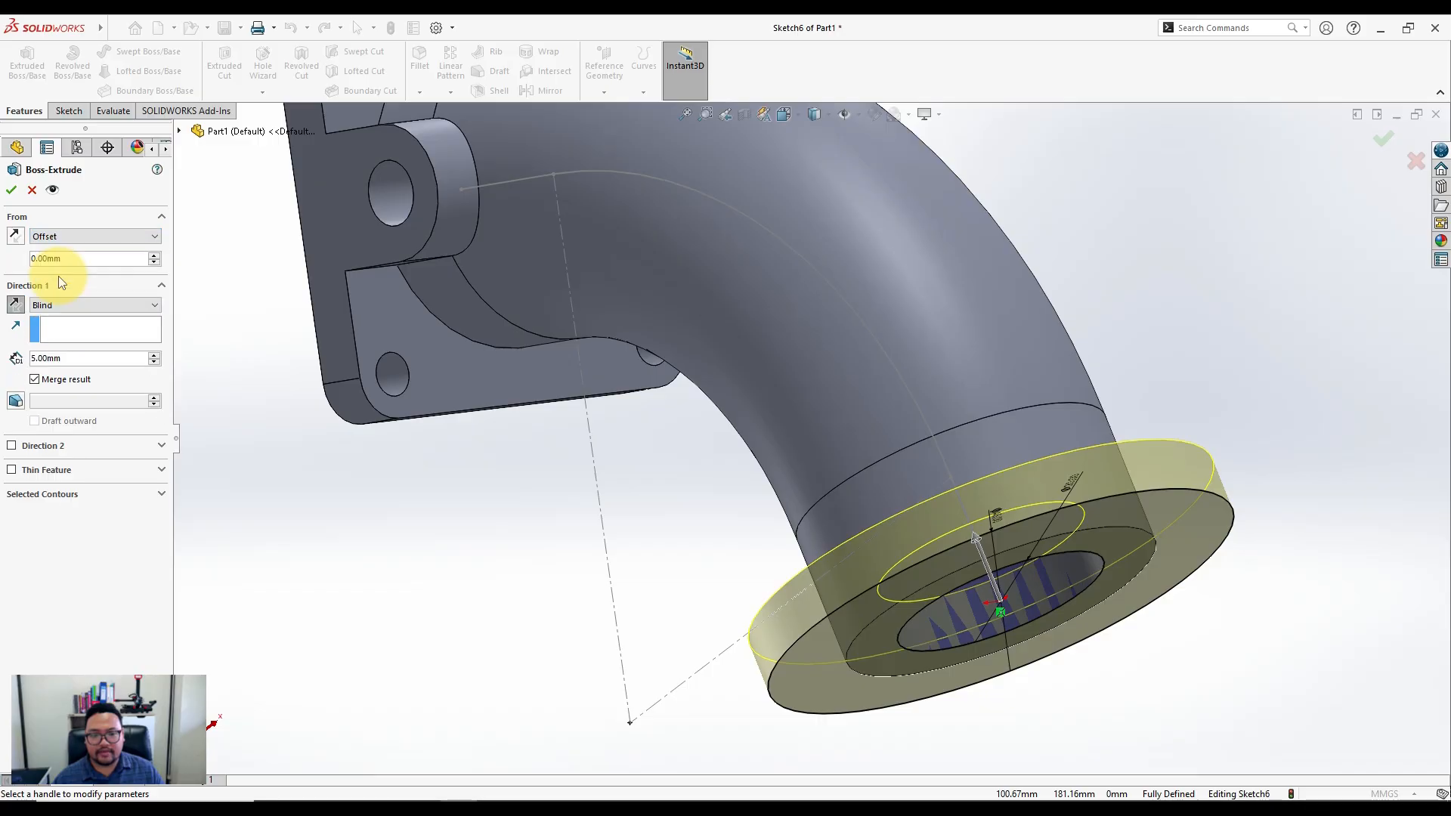
{"action": "double_click", "coordinate": [73, 259]}
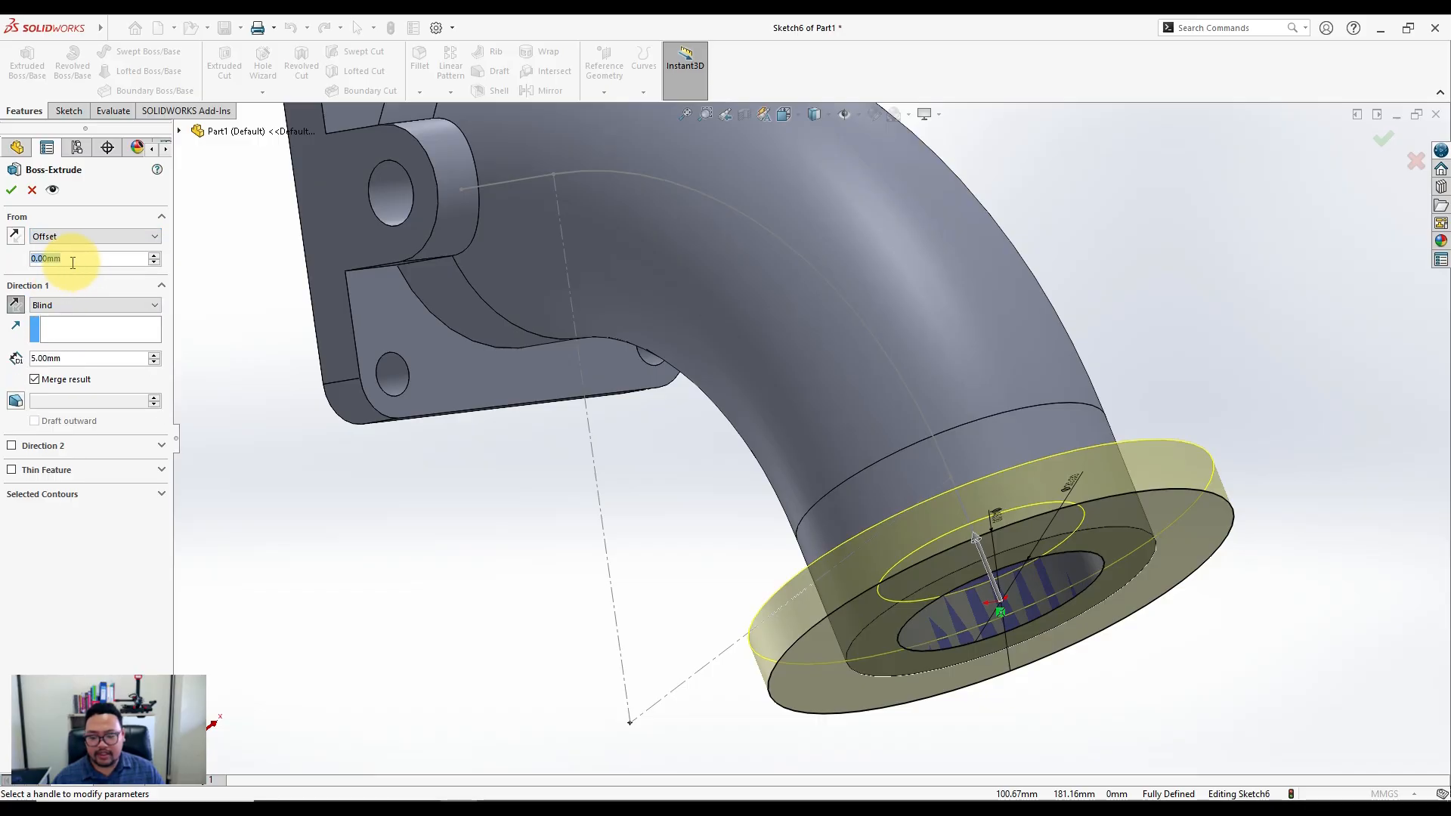
{"action": "type", "text": "2.5"}
{"action": "key", "text": "Return"}
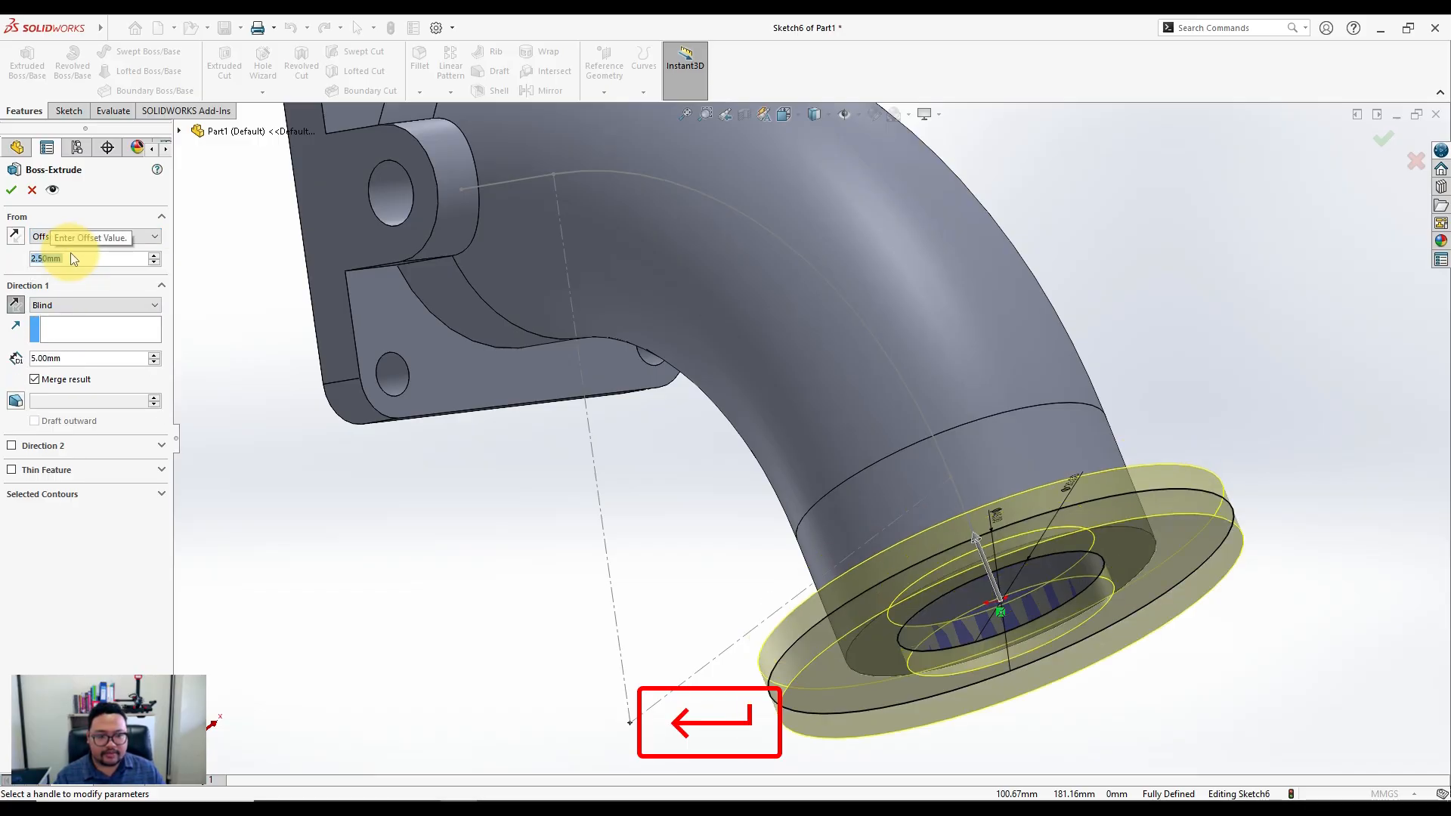
{"action": "left_click", "coordinate": [16, 236]}
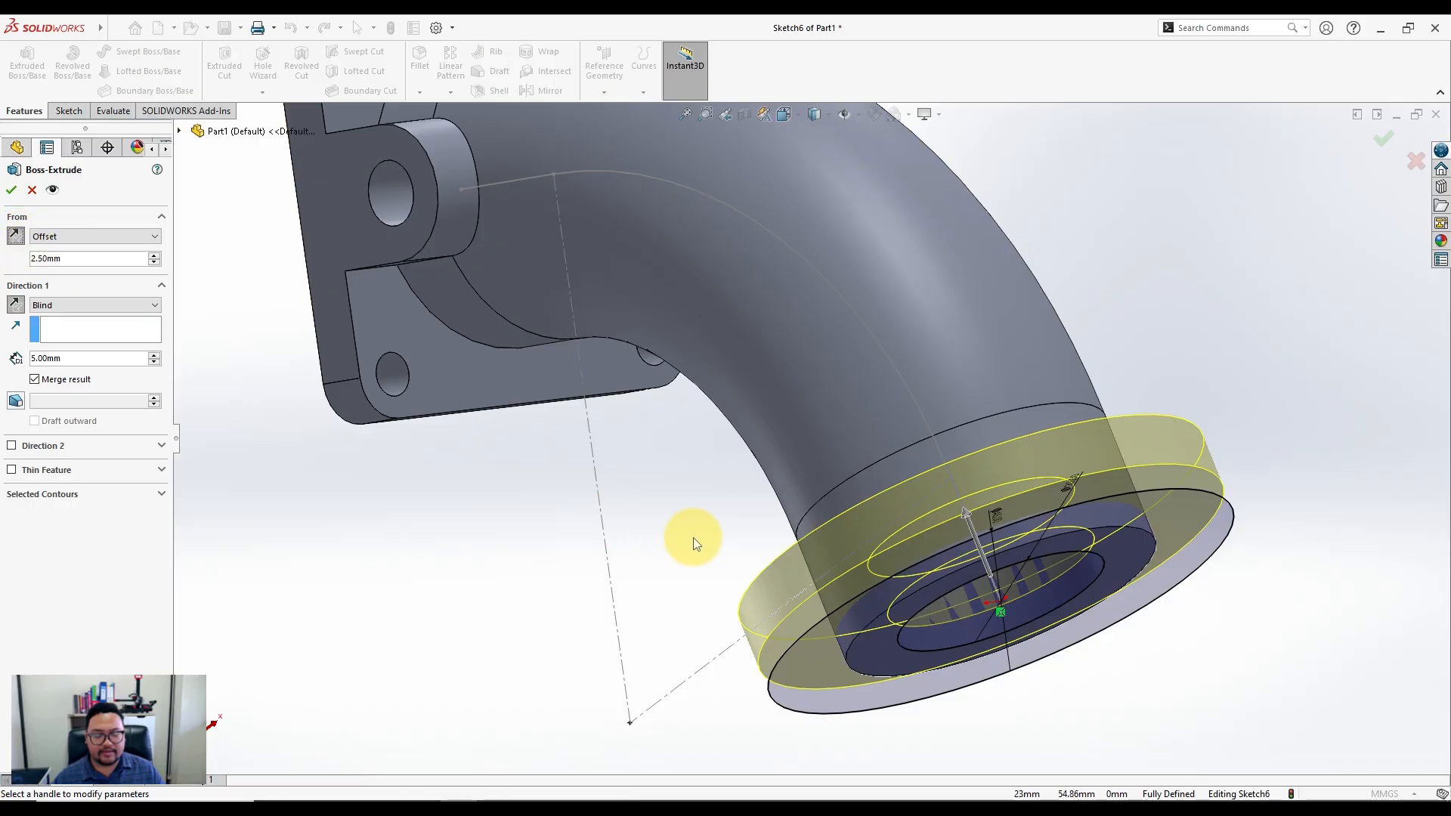
{"action": "middle_click_drag", "start_coordinate": [692, 537], "coordinate": [764, 542]}
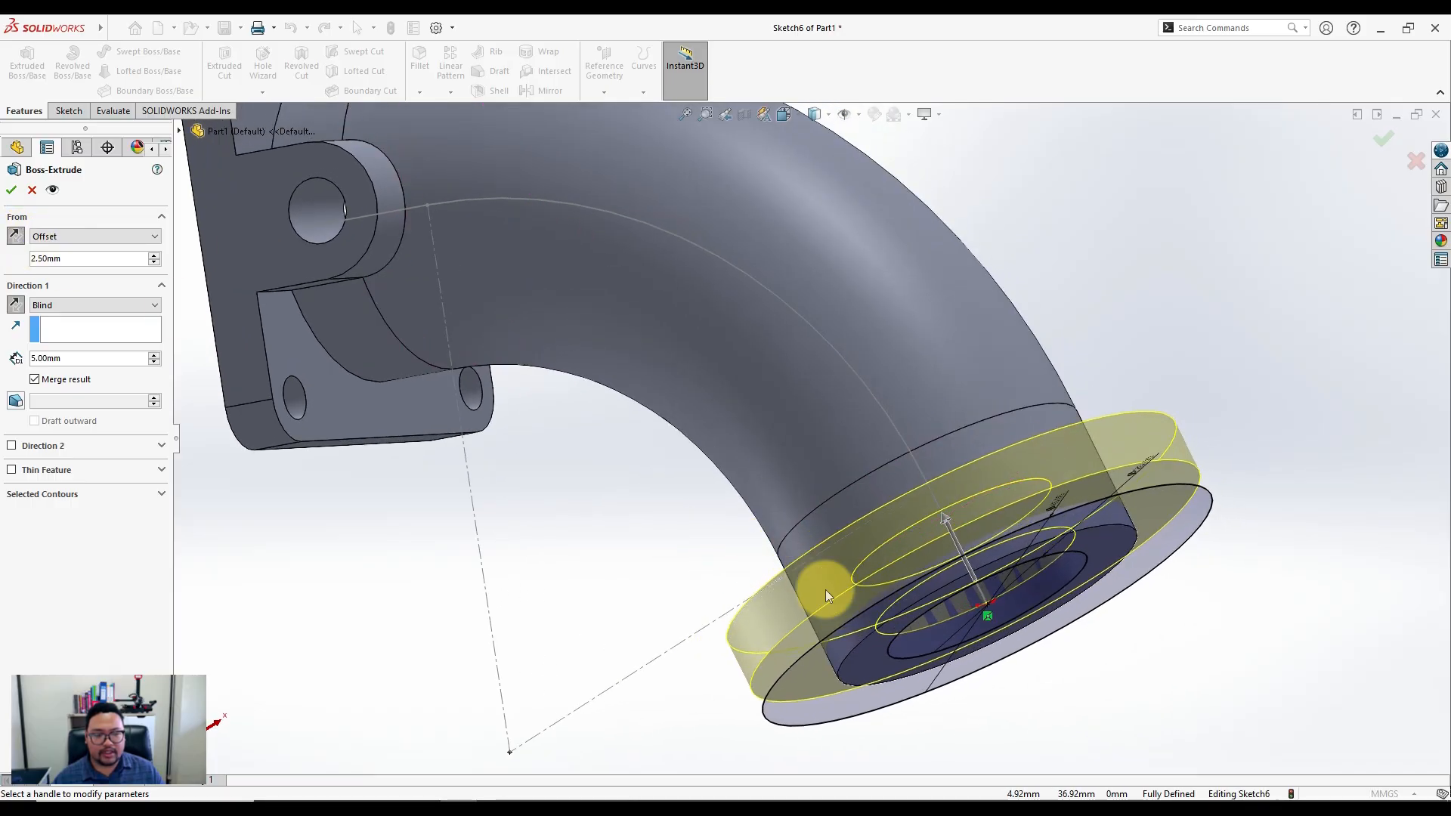
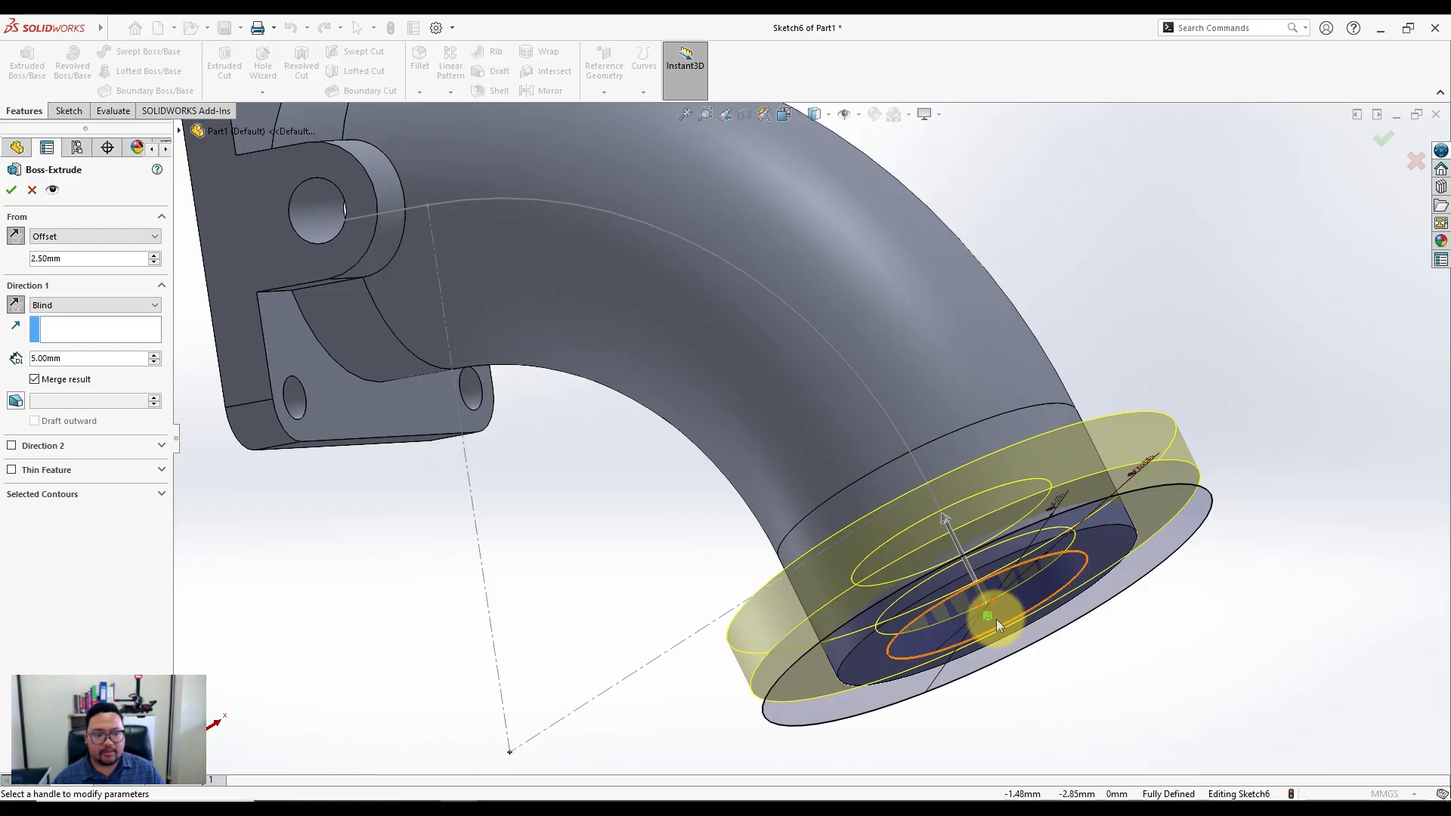
{"action": "mouse_move", "coordinate": [869, 519]}
{"action": "middle_mouse_down"}
{"action": "mouse_move", "coordinate": [914, 476]}
{"action": "mouse_move", "coordinate": [922, 495]}
{"action": "mouse_move", "coordinate": [923, 508]}
{"action": "mouse_move", "coordinate": [869, 501]}
{"action": "middle_mouse_up"}
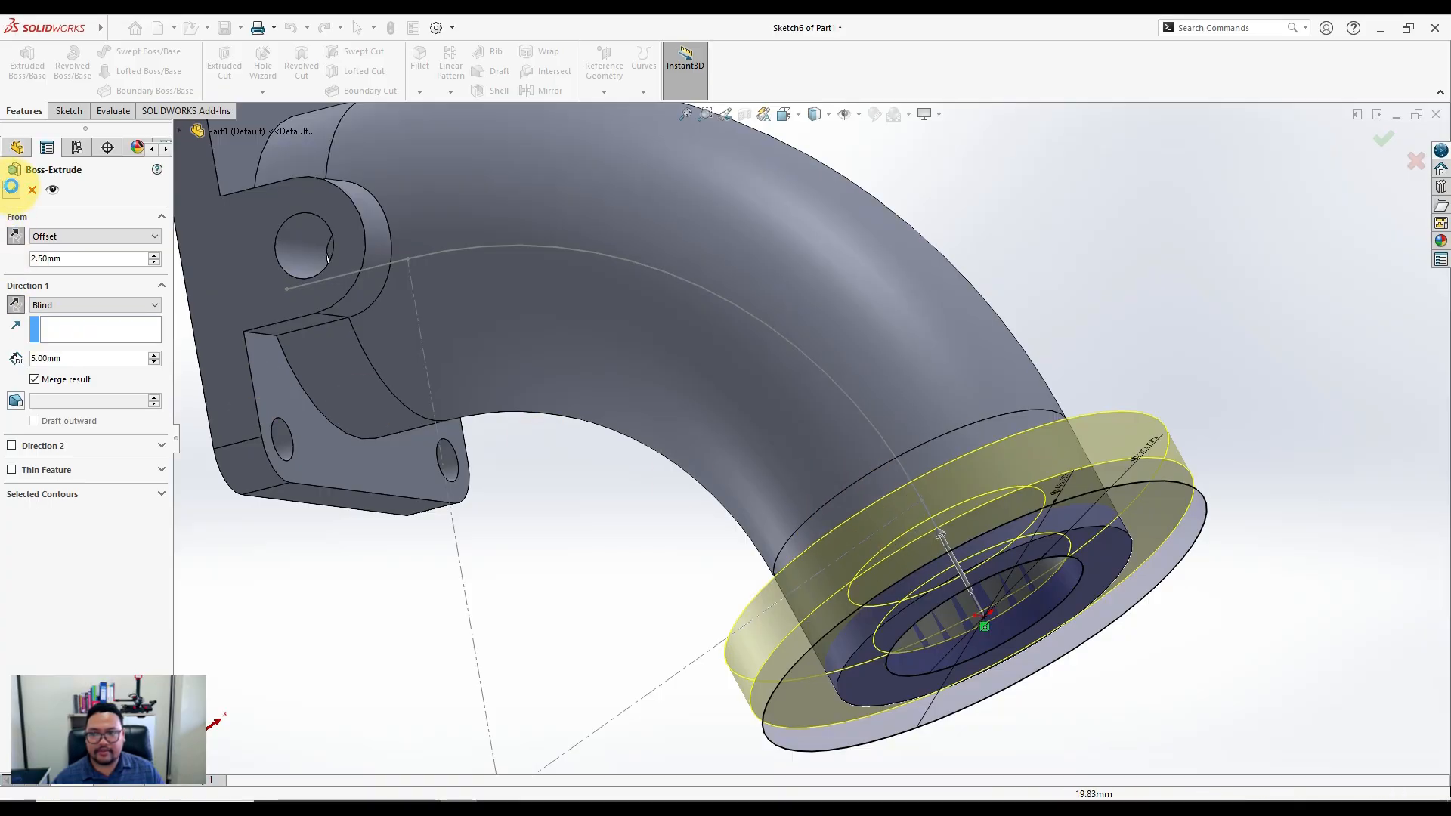
{"action": "left_click", "coordinate": [12, 187]}
Start a sketch on the 45 mm flange's outer annular face and draw an origin-centred circle about 38 mm in diameter
{"action": "mouse_move", "coordinate": [1177, 428]}
{"action": "middle_mouse_down"}
{"action": "mouse_move", "coordinate": [1218, 430]}
{"action": "mouse_move", "coordinate": [1251, 535]}
{"action": "mouse_move", "coordinate": [1159, 317]}
{"action": "mouse_move", "coordinate": [1198, 355]}
{"action": "mouse_move", "coordinate": [1209, 421]}
{"action": "mouse_move", "coordinate": [1195, 557]}
{"action": "mouse_move", "coordinate": [1257, 648]}
{"action": "mouse_move", "coordinate": [1318, 688]}
{"action": "mouse_move", "coordinate": [1239, 650]}
{"action": "middle_mouse_up"}
{"action": "left_click", "coordinate": [59, 111]}
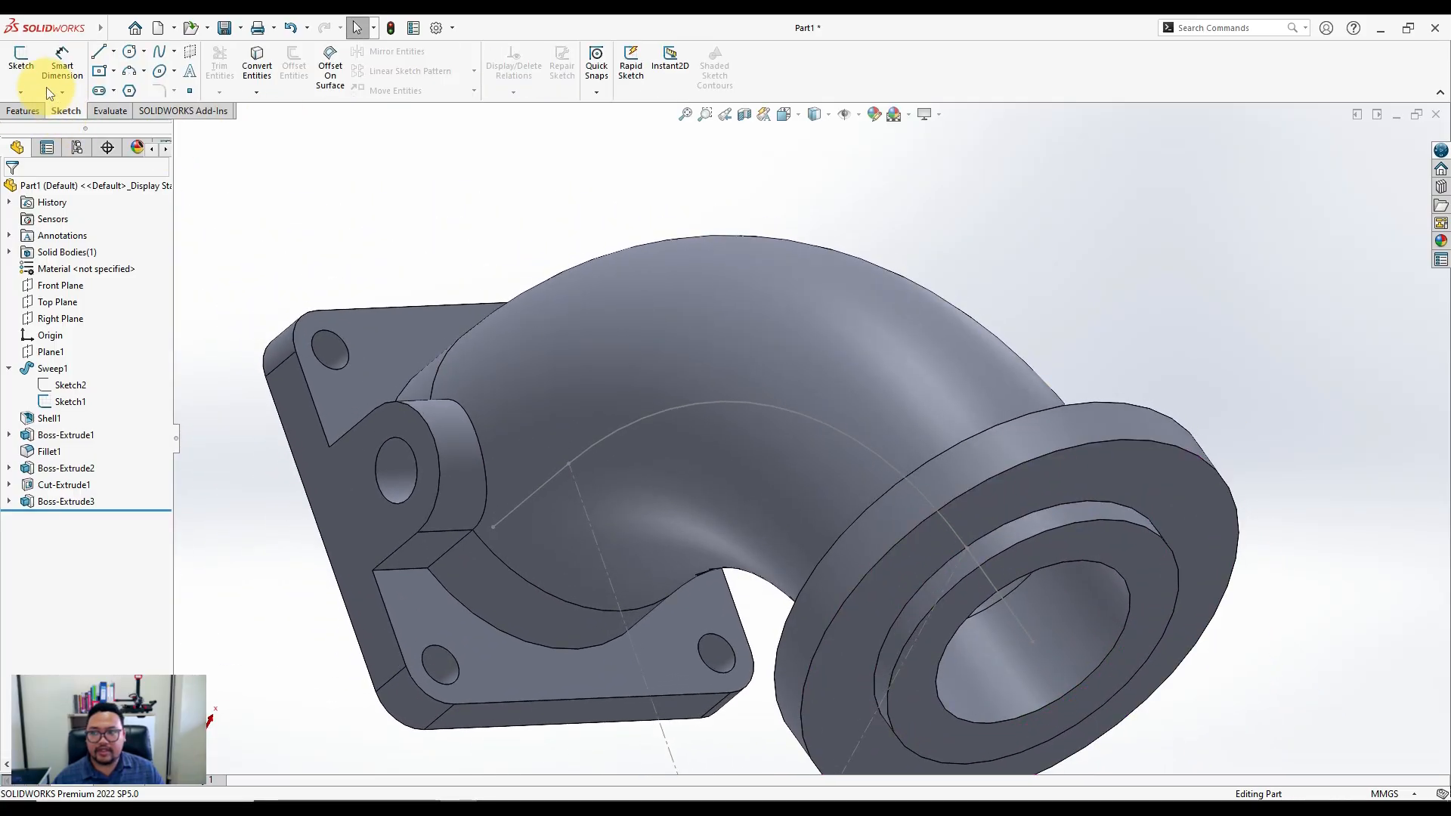
{"action": "left_click", "coordinate": [21, 59]}
{"action": "left_click", "coordinate": [1143, 478]}
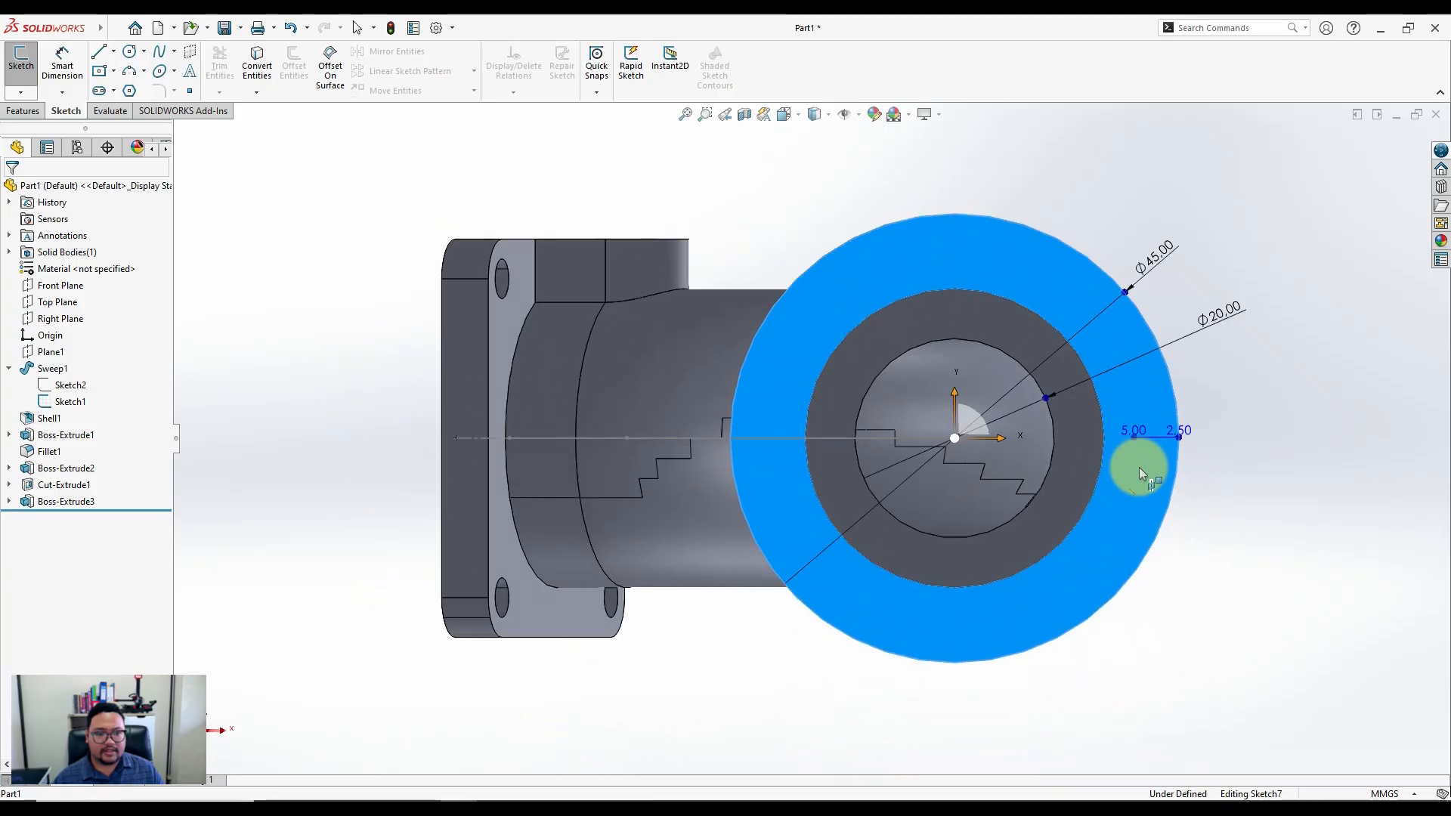
{"action": "left_click", "coordinate": [130, 53]}
{"action": "left_click_drag", "start_coordinate": [862, 462], "coordinate": [866, 188]}
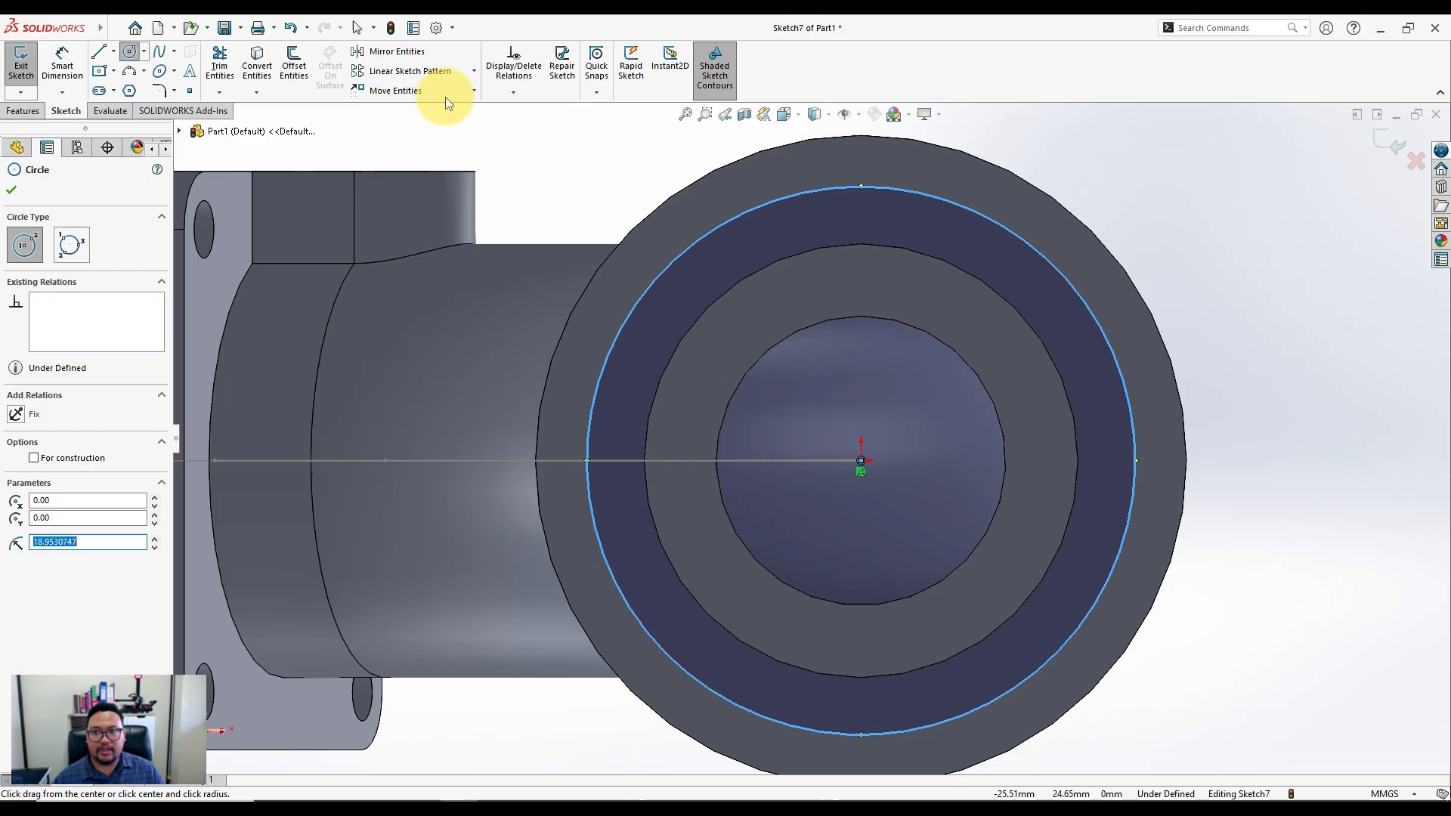
Dimension the circle on the flange face with a diameter of 37 mm and convert it to construction geometry
{"action": "left_click", "coordinate": [62, 62]}
{"action": "left_click", "coordinate": [1043, 259]}
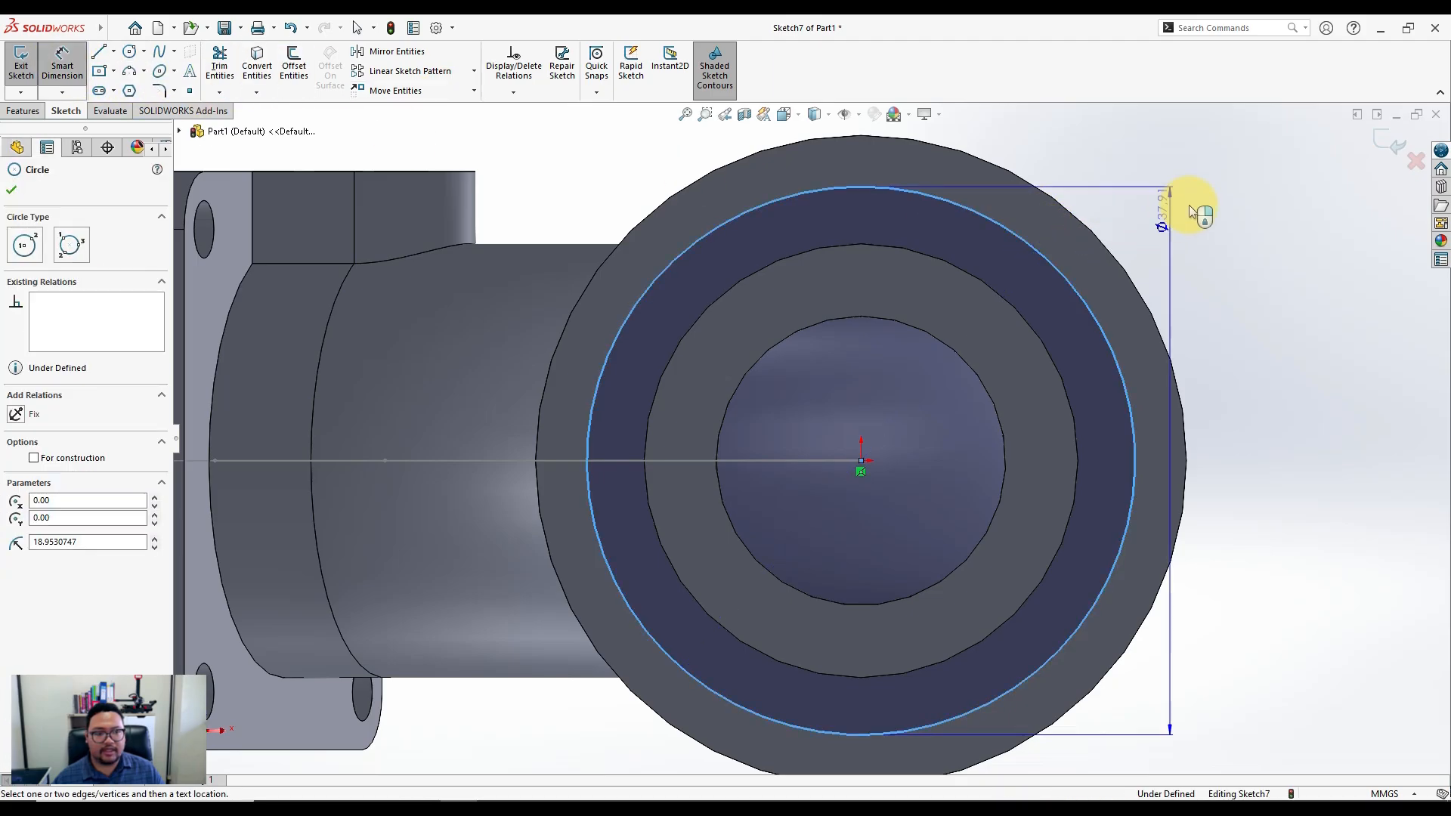
{"action": "left_click", "coordinate": [1200, 195]}
{"action": "type", "text": "38"}
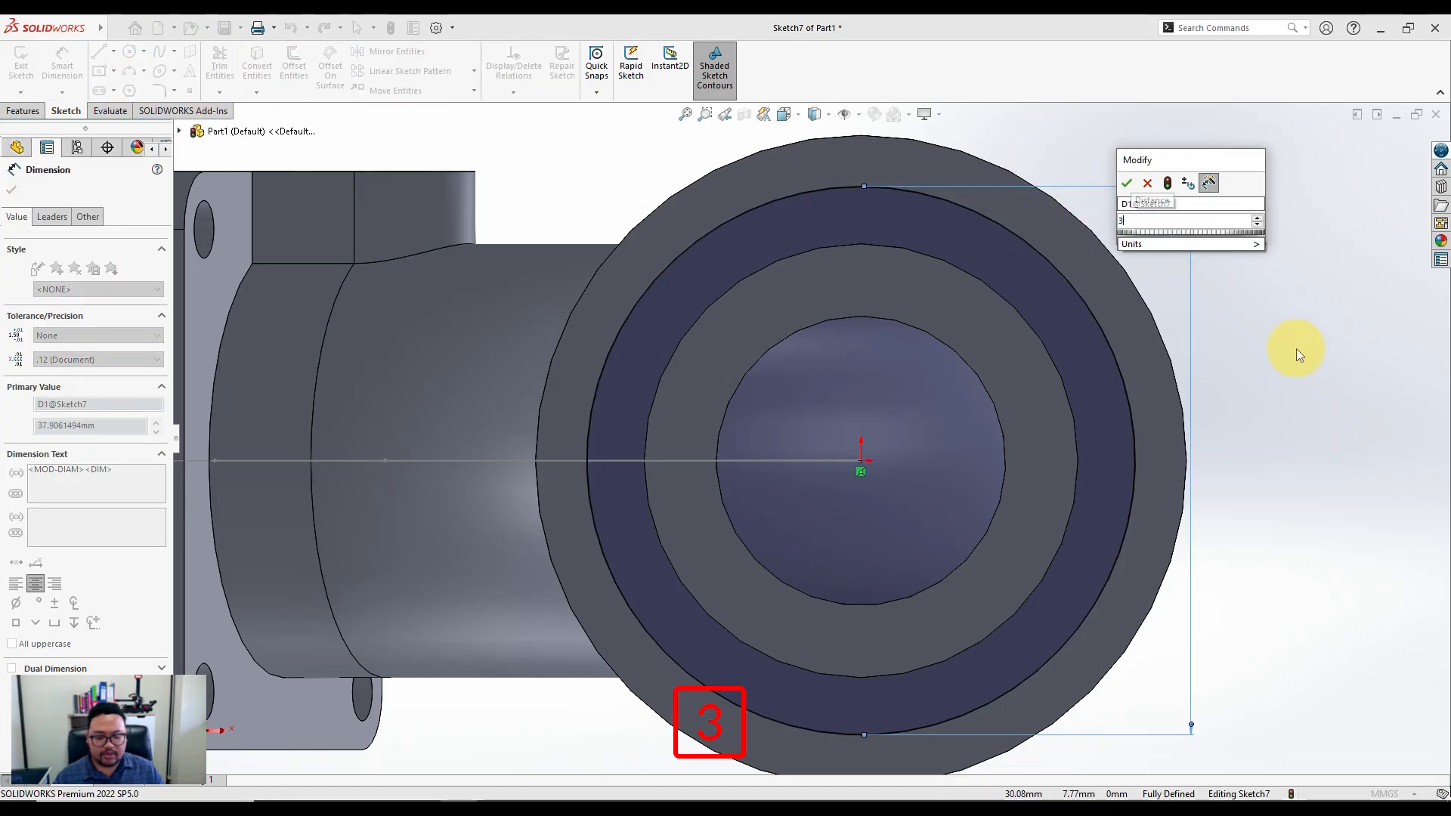
{"action": "key", "text": "Return"}
{"action": "key", "text": "Escape"}
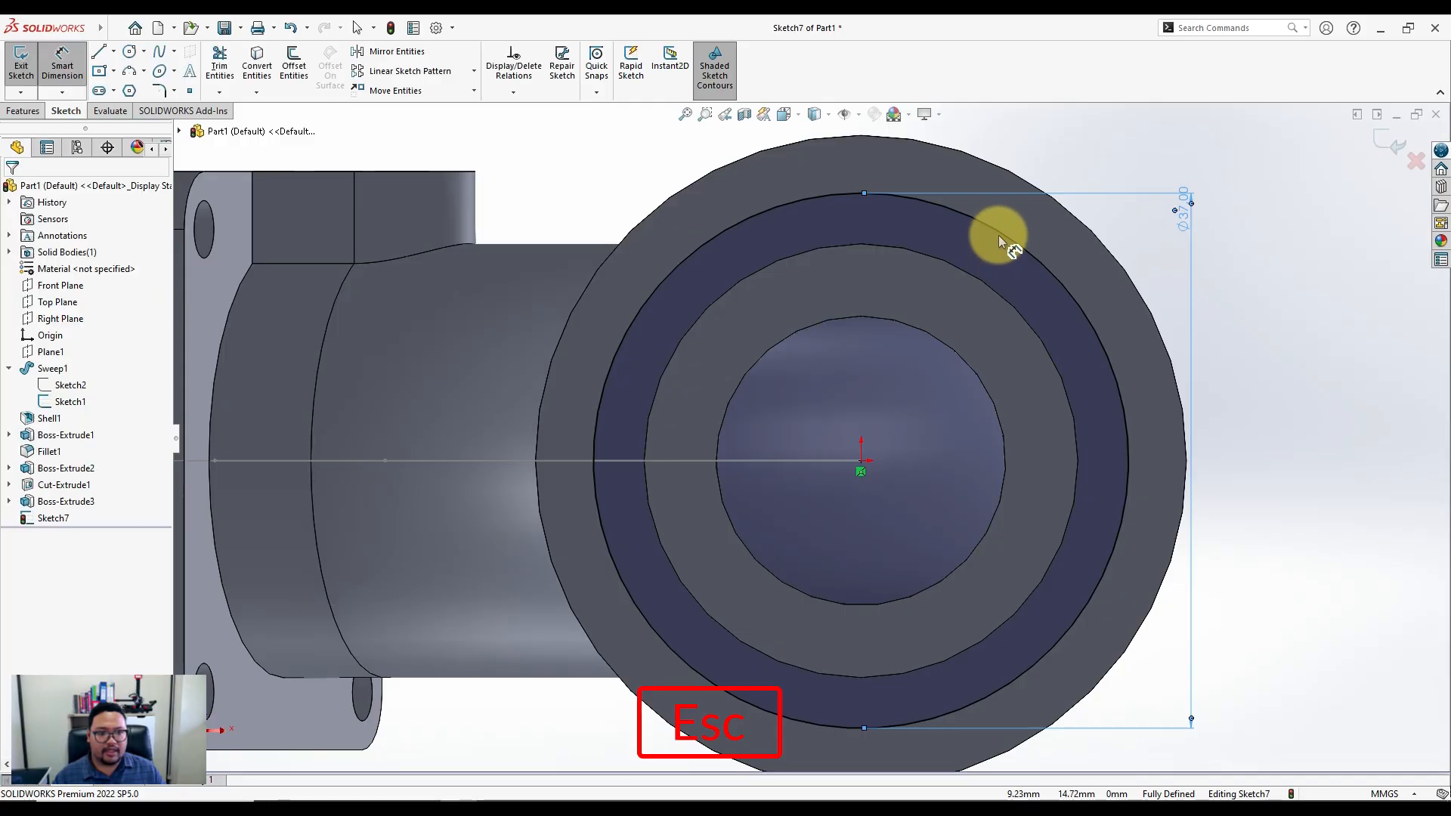
{"action": "left_click", "coordinate": [999, 235]}
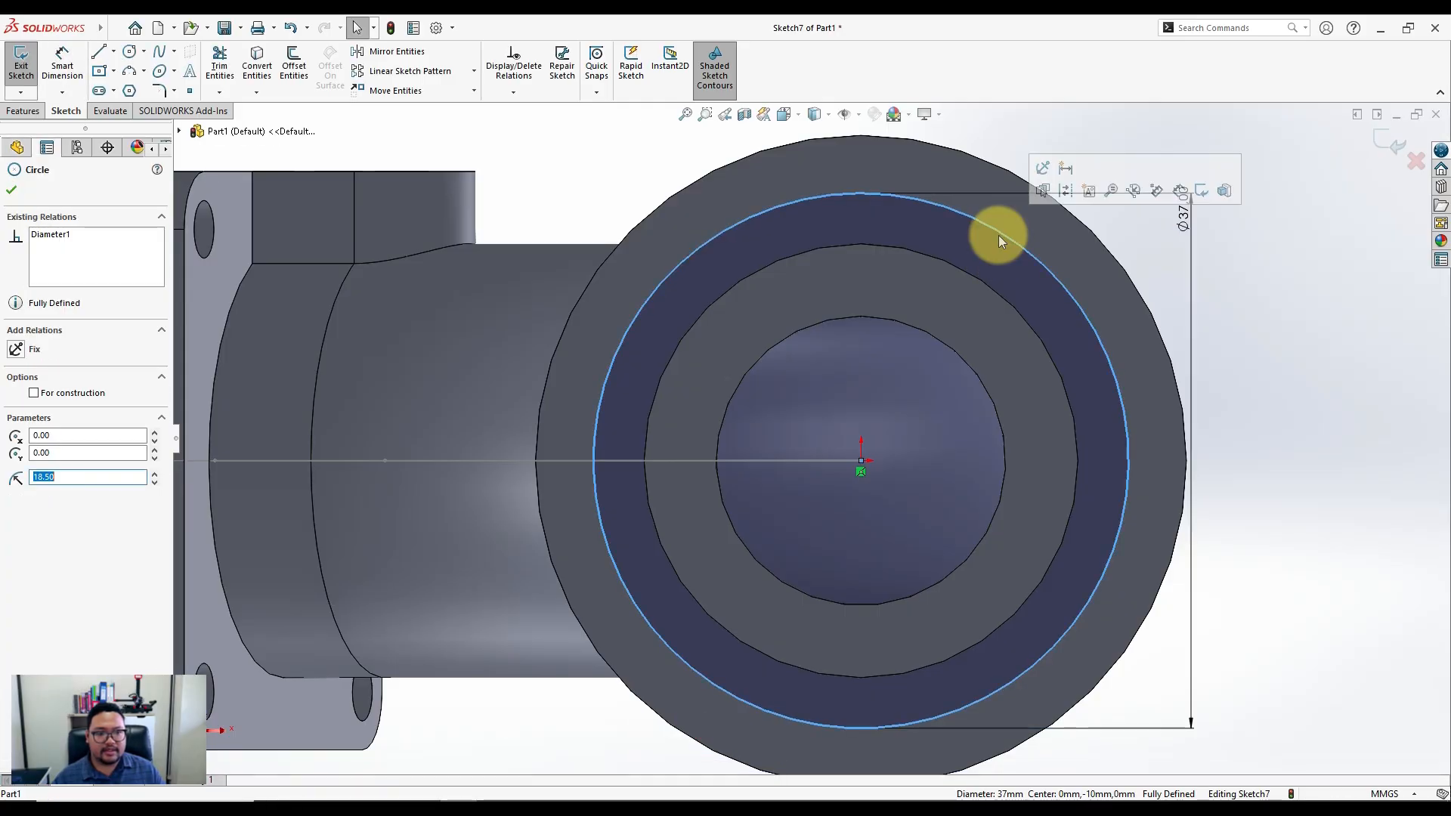
{"action": "left_click", "coordinate": [1066, 193]}
Draw two lines from the origin to the construction circle, one diagonal at about 39° and one horizontal
{"action": "mouse_move", "coordinate": [85, 27]}
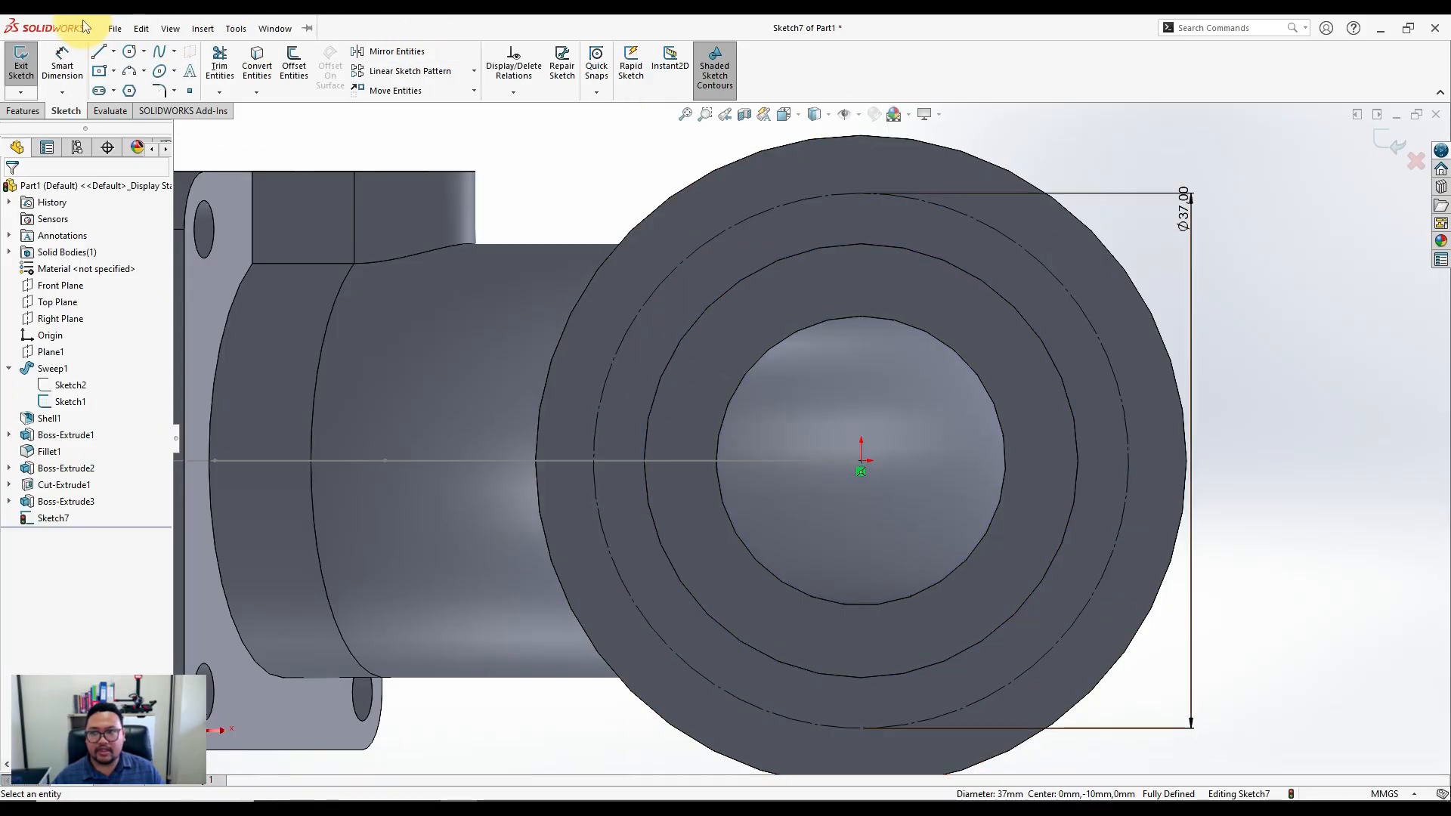
{"action": "left_click", "coordinate": [131, 53]}
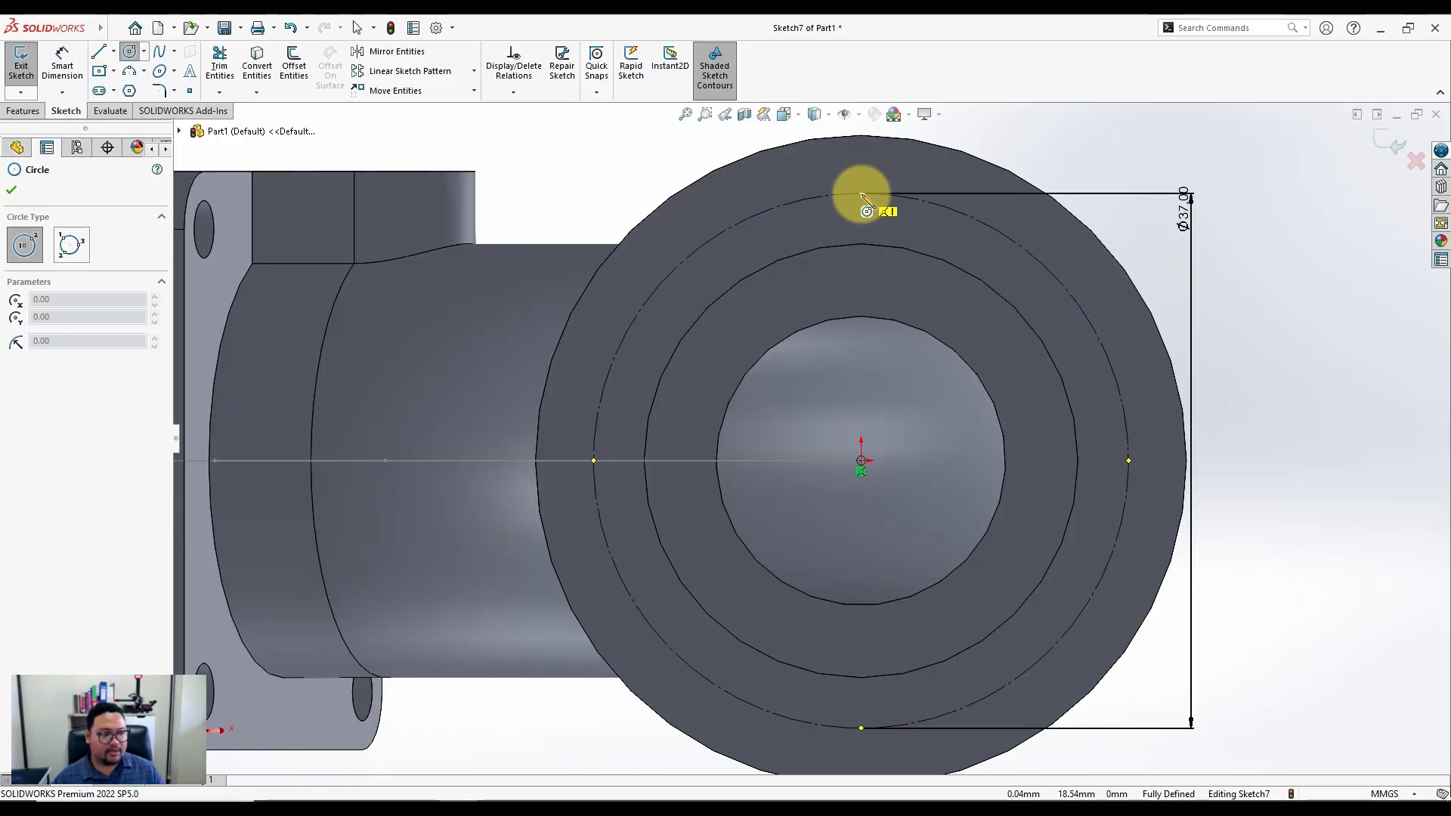
{"action": "left_click", "coordinate": [98, 53]}
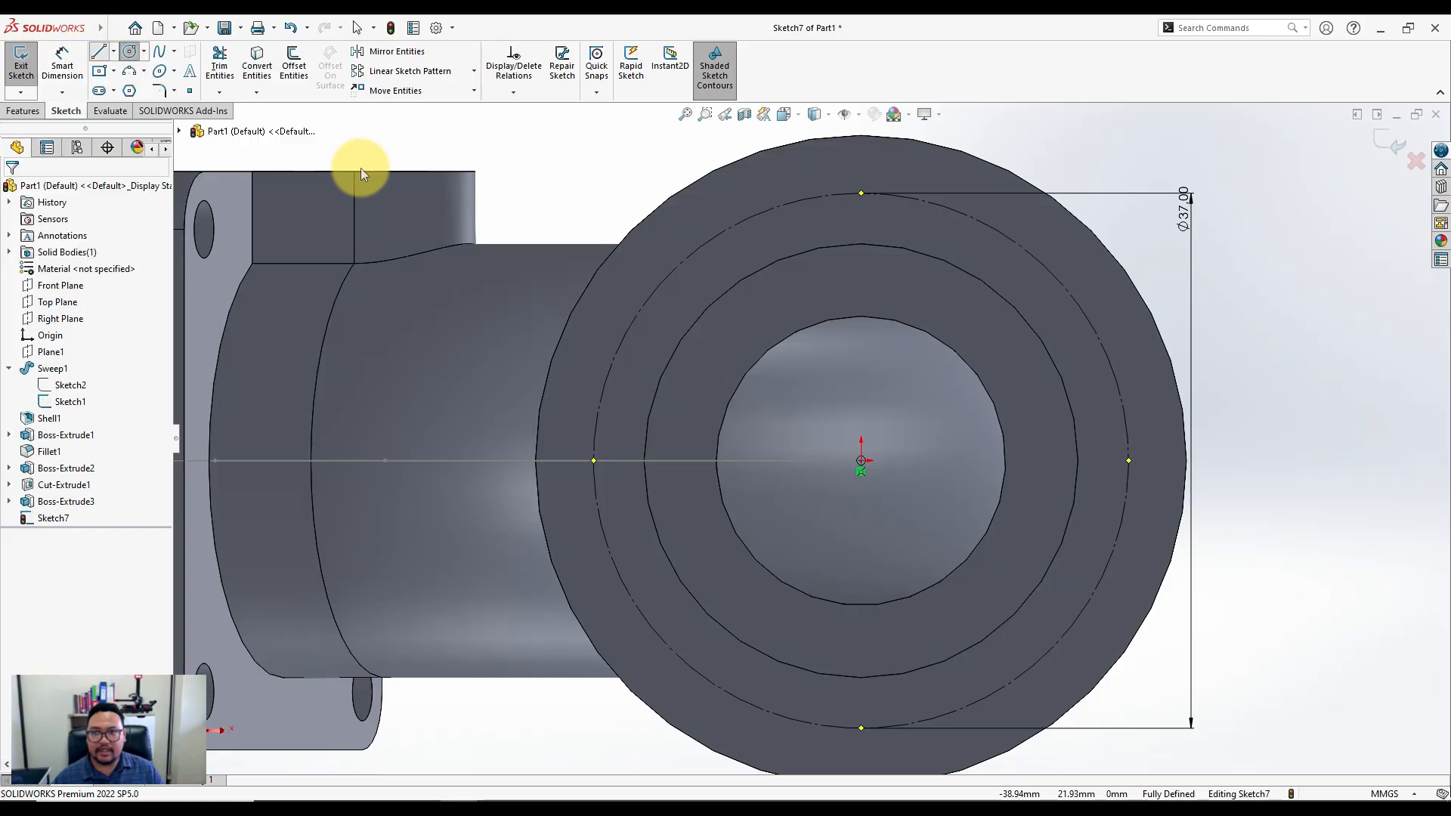
{"action": "left_click", "coordinate": [862, 461]}
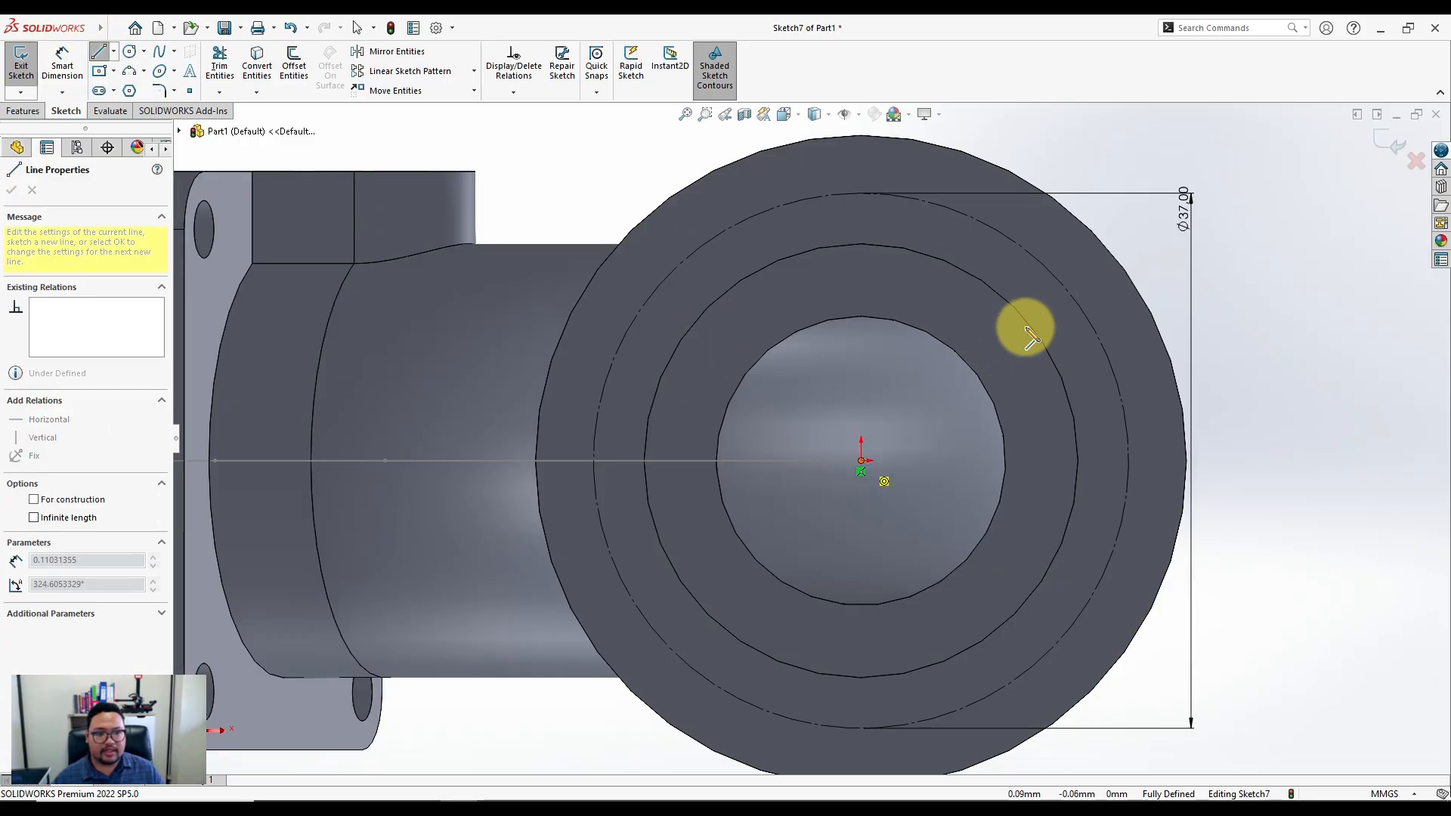
{"action": "left_click", "coordinate": [1071, 297]}
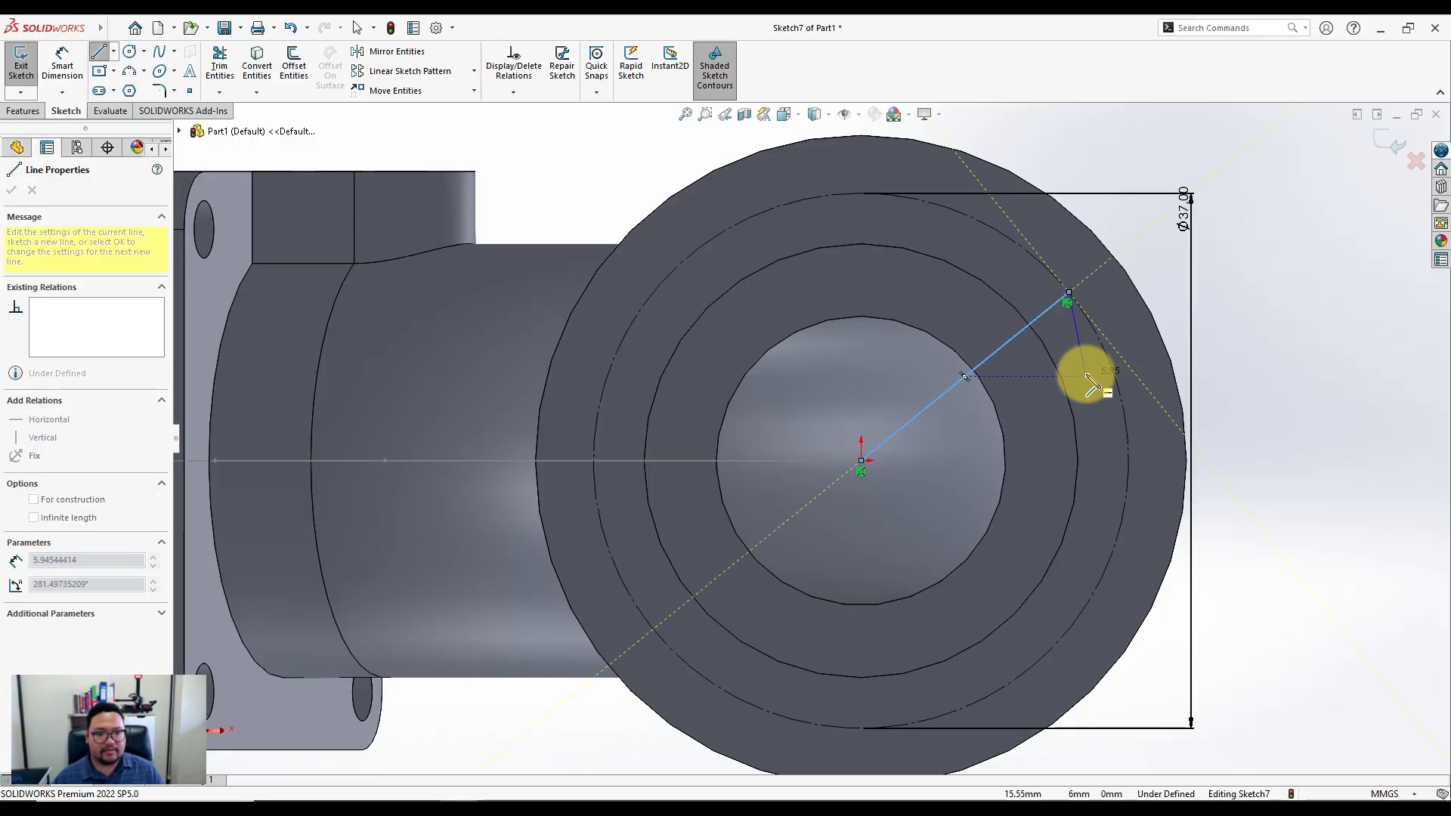
{"action": "key", "text": "Escape"}
{"action": "left_click", "coordinate": [98, 55]}
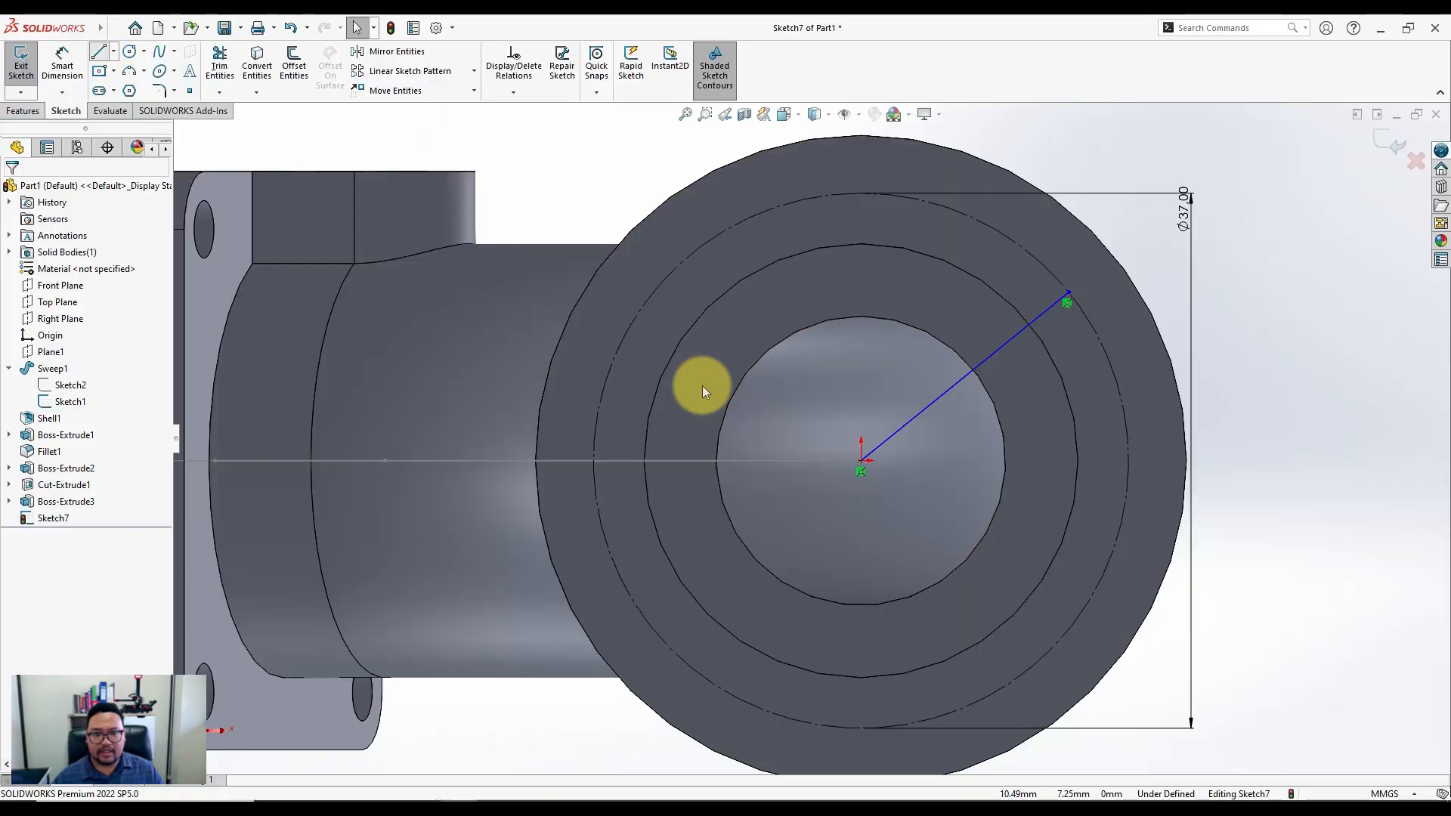
{"action": "left_click", "coordinate": [862, 461]}
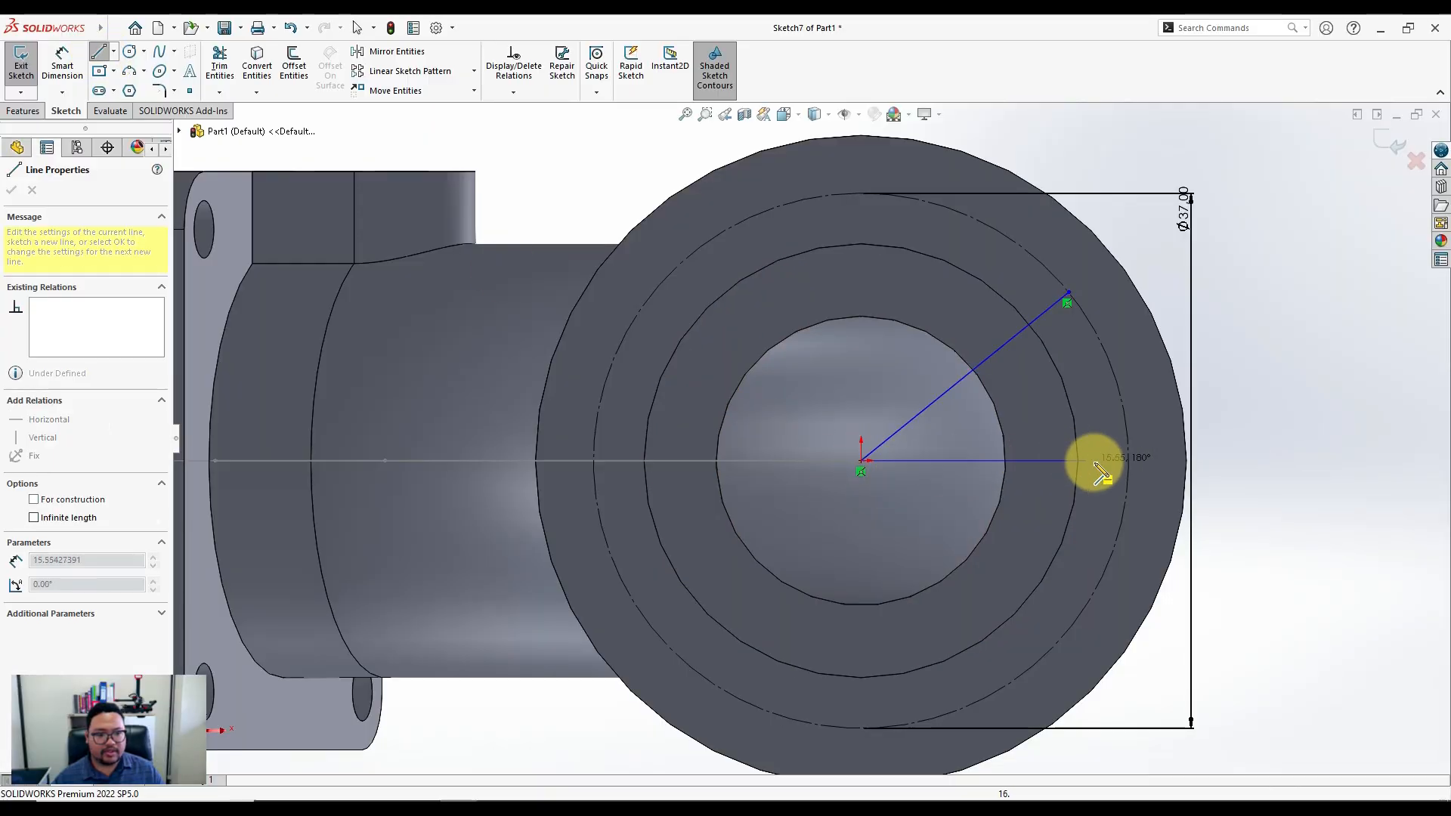
{"action": "left_click", "coordinate": [1129, 462]}
{"action": "key", "text": "Escape"}
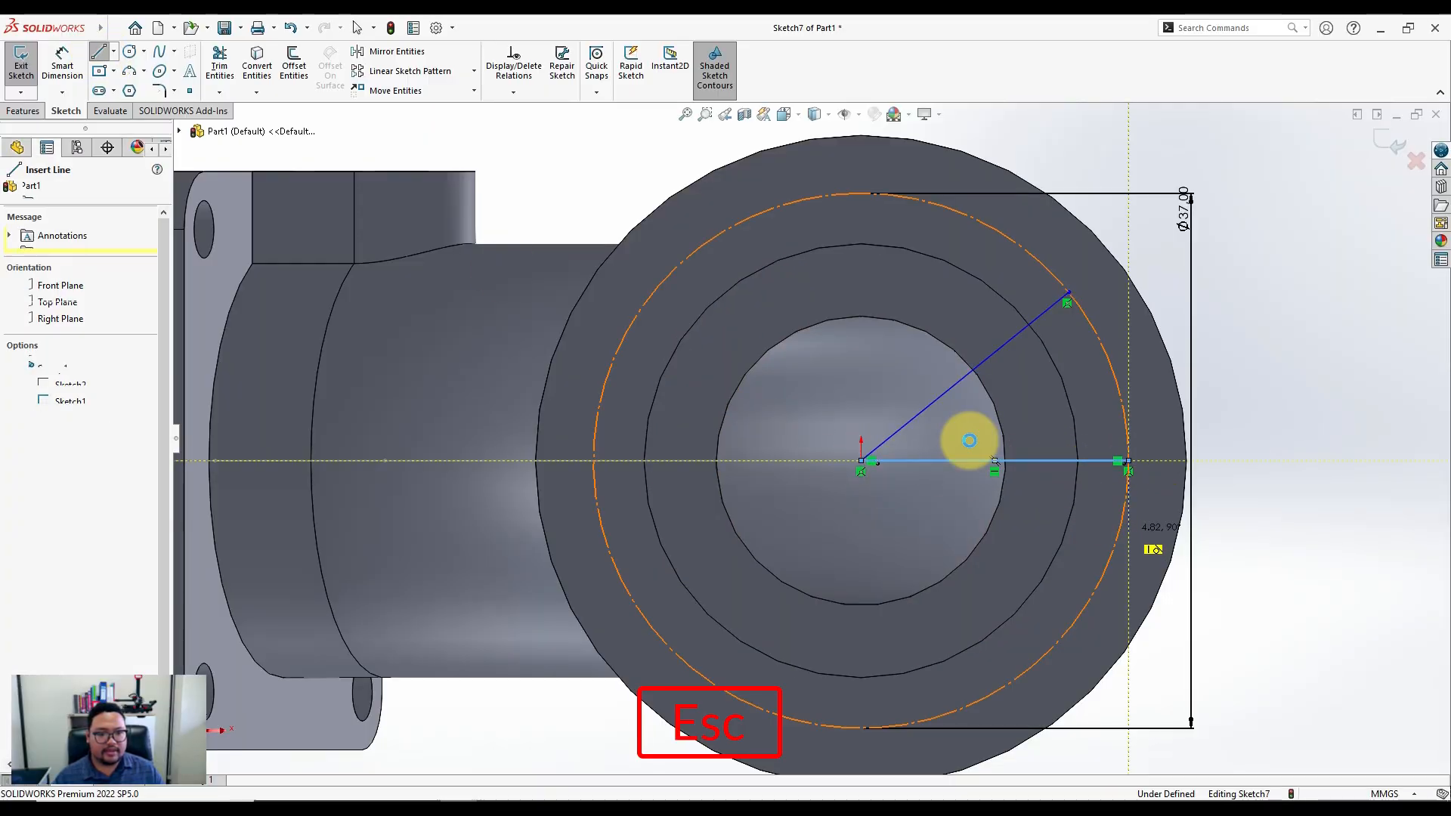
Convert the diagonal and horizontal radial lines to construction geometry
{"action": "left_click", "coordinate": [932, 423]}
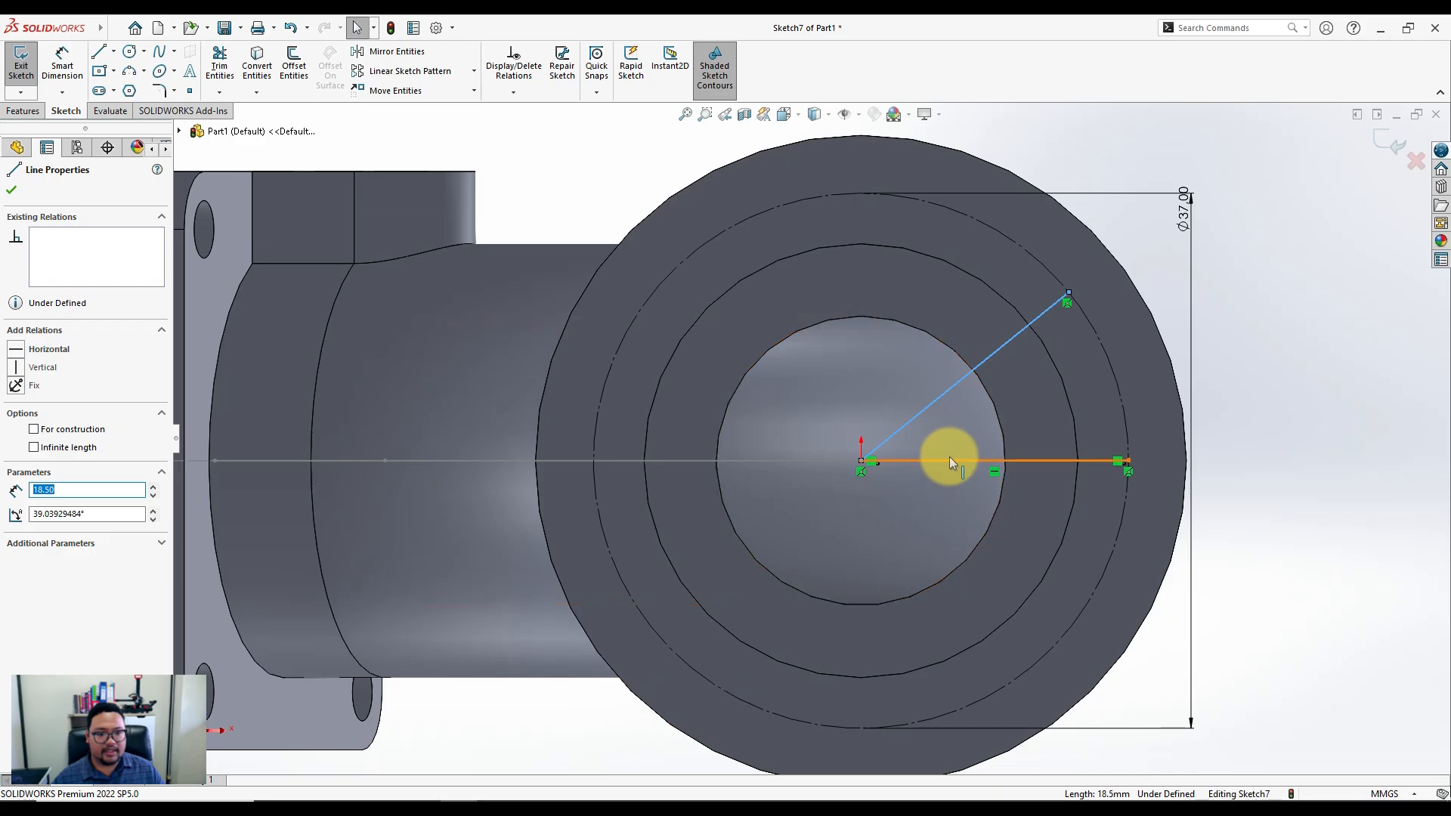
{"action": "left_click", "coordinate": [949, 460], "text": "ctrl"}
{"action": "left_click", "coordinate": [1019, 415]}
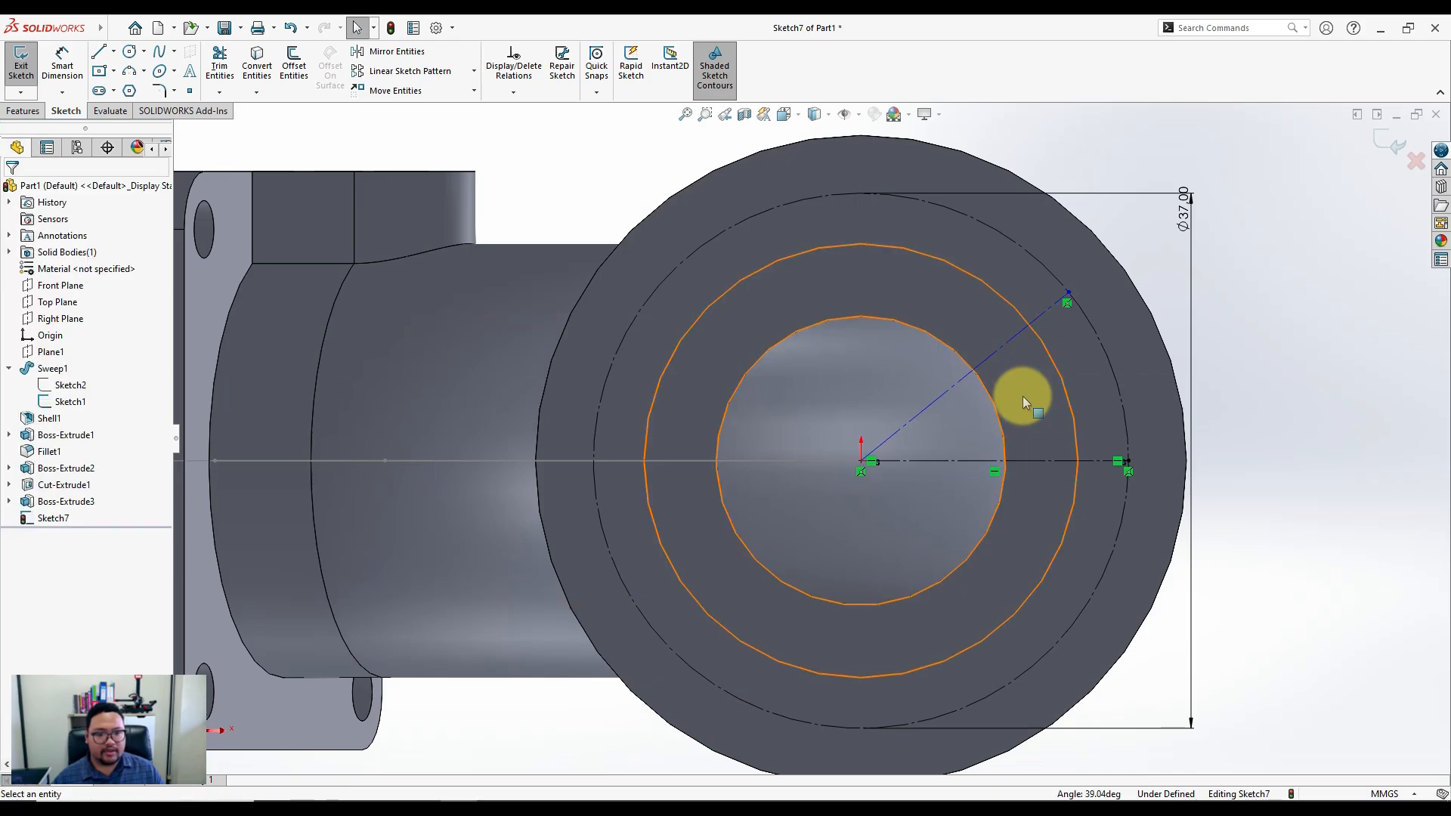
Dimension the angle between the diagonal and horizontal construction lines as 45°
{"action": "left_click", "coordinate": [72, 70]}
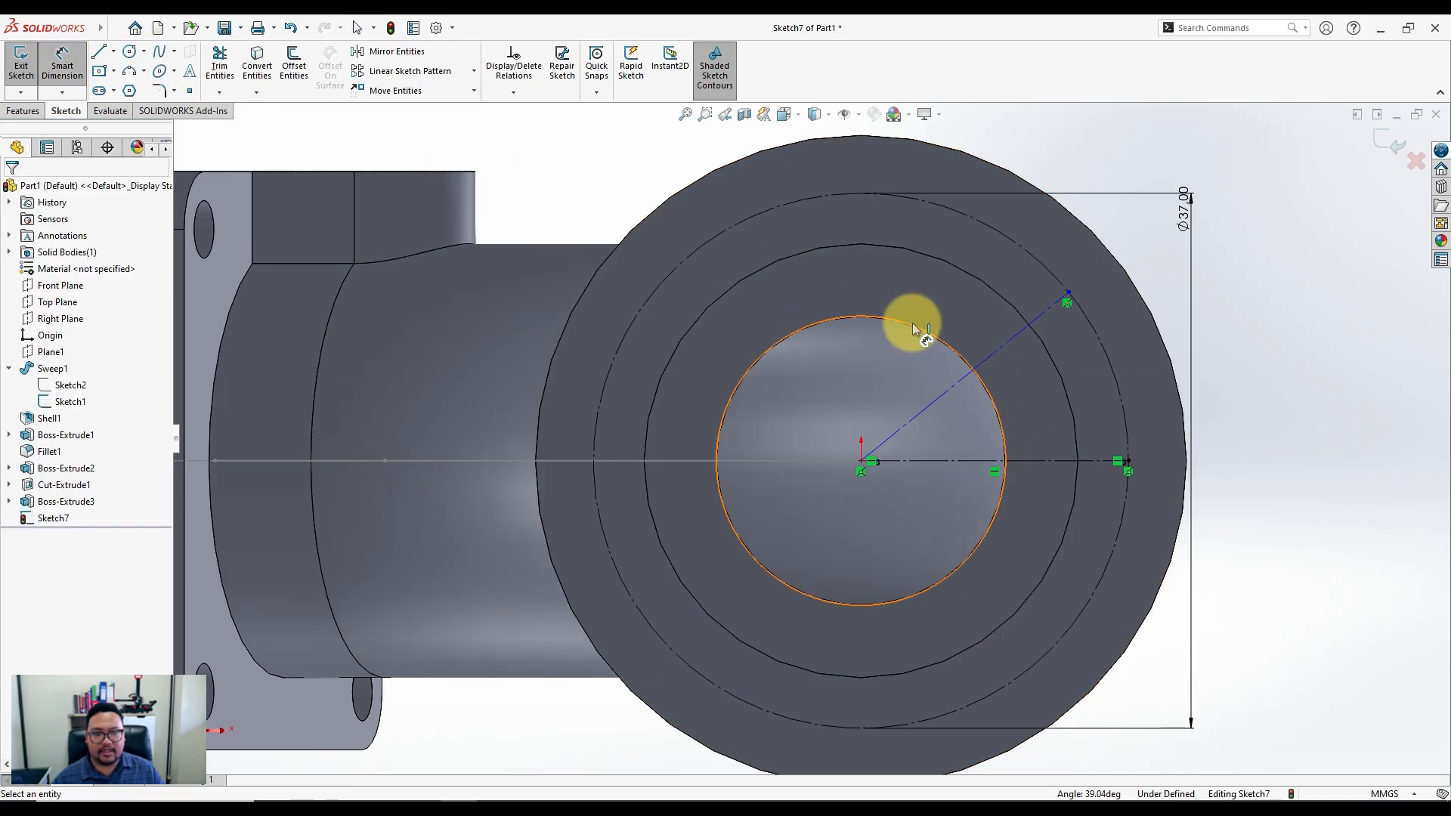
{"action": "left_click", "coordinate": [1012, 350]}
{"action": "left_click", "coordinate": [1041, 466]}
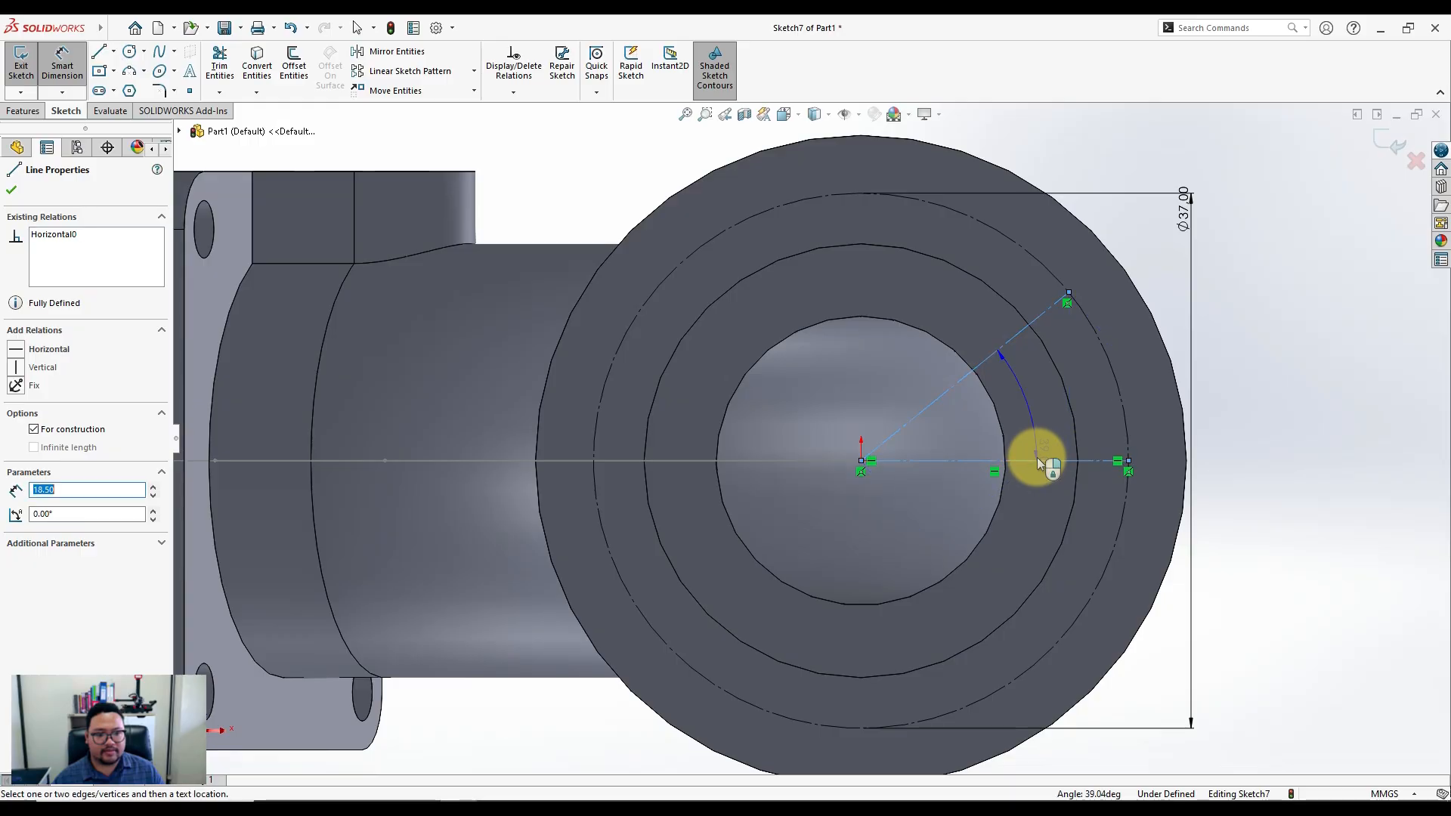
{"action": "left_click", "coordinate": [1025, 449]}
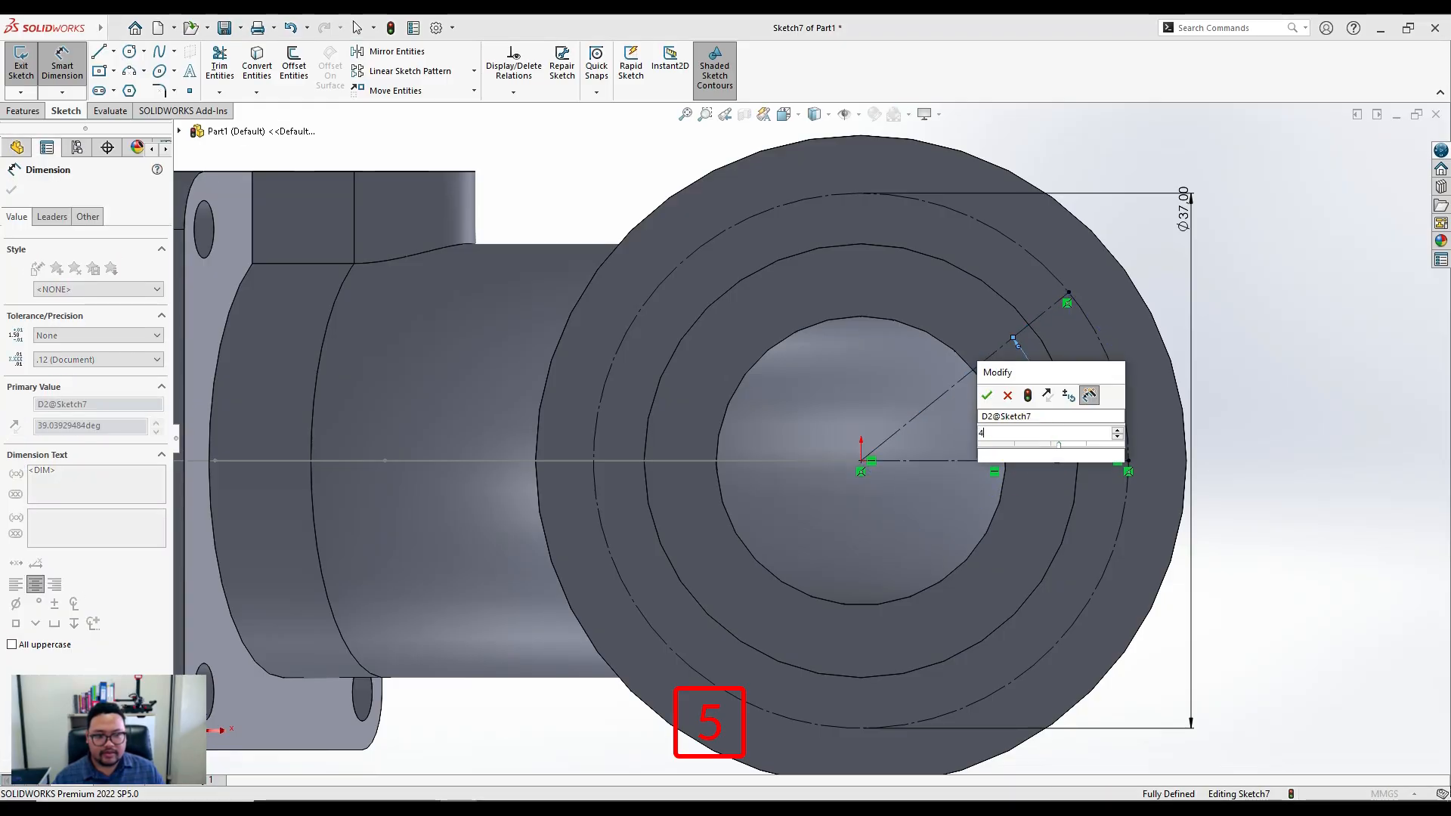
{"action": "type", "text": "45"}
{"action": "key", "text": "Return"}
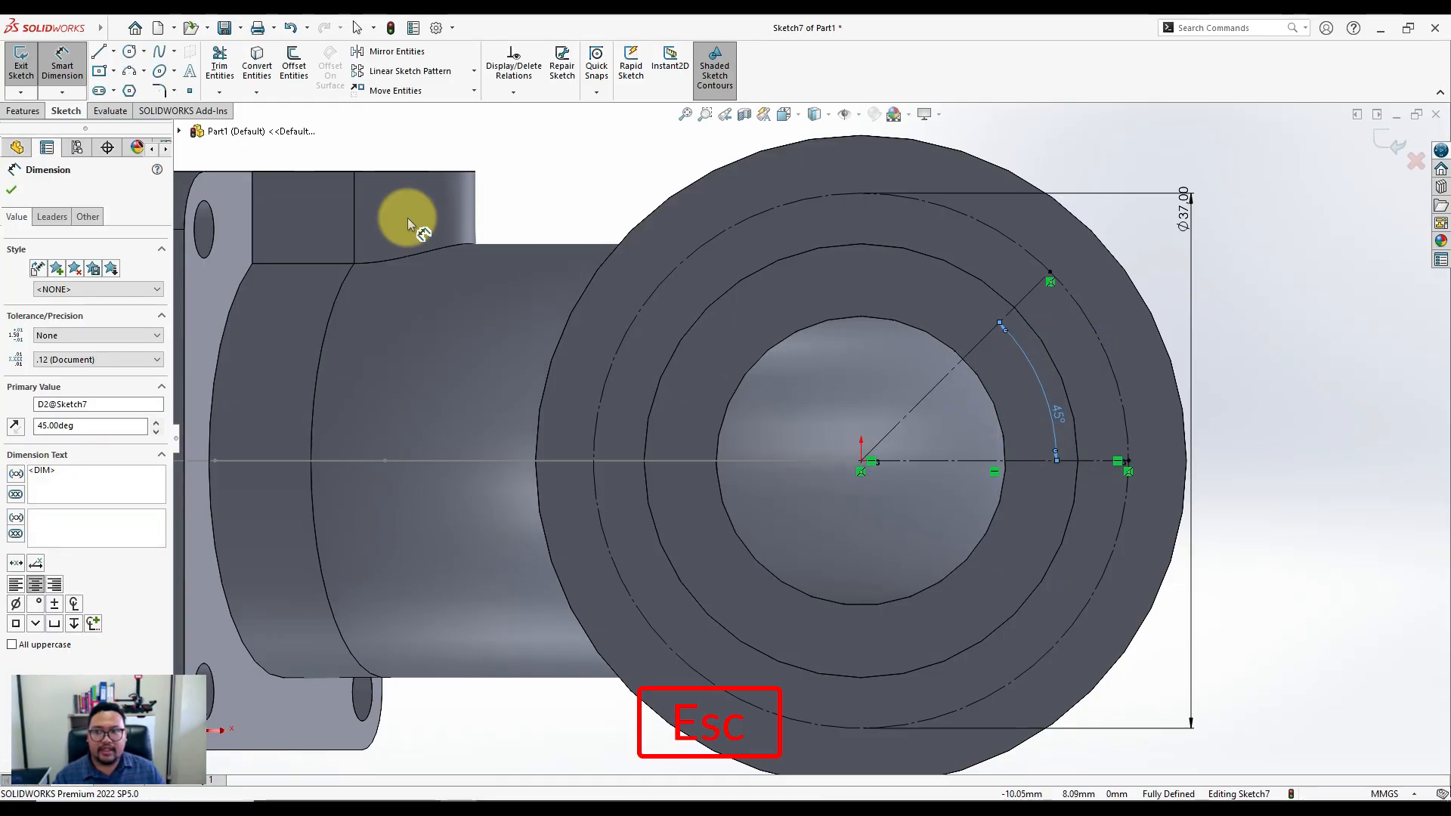
{"action": "key", "text": "Escape"}
Sketch a circle about 3.5 mm in diameter centred where the diagonal construction line meets the construction circle
{"action": "left_click", "coordinate": [130, 53]}
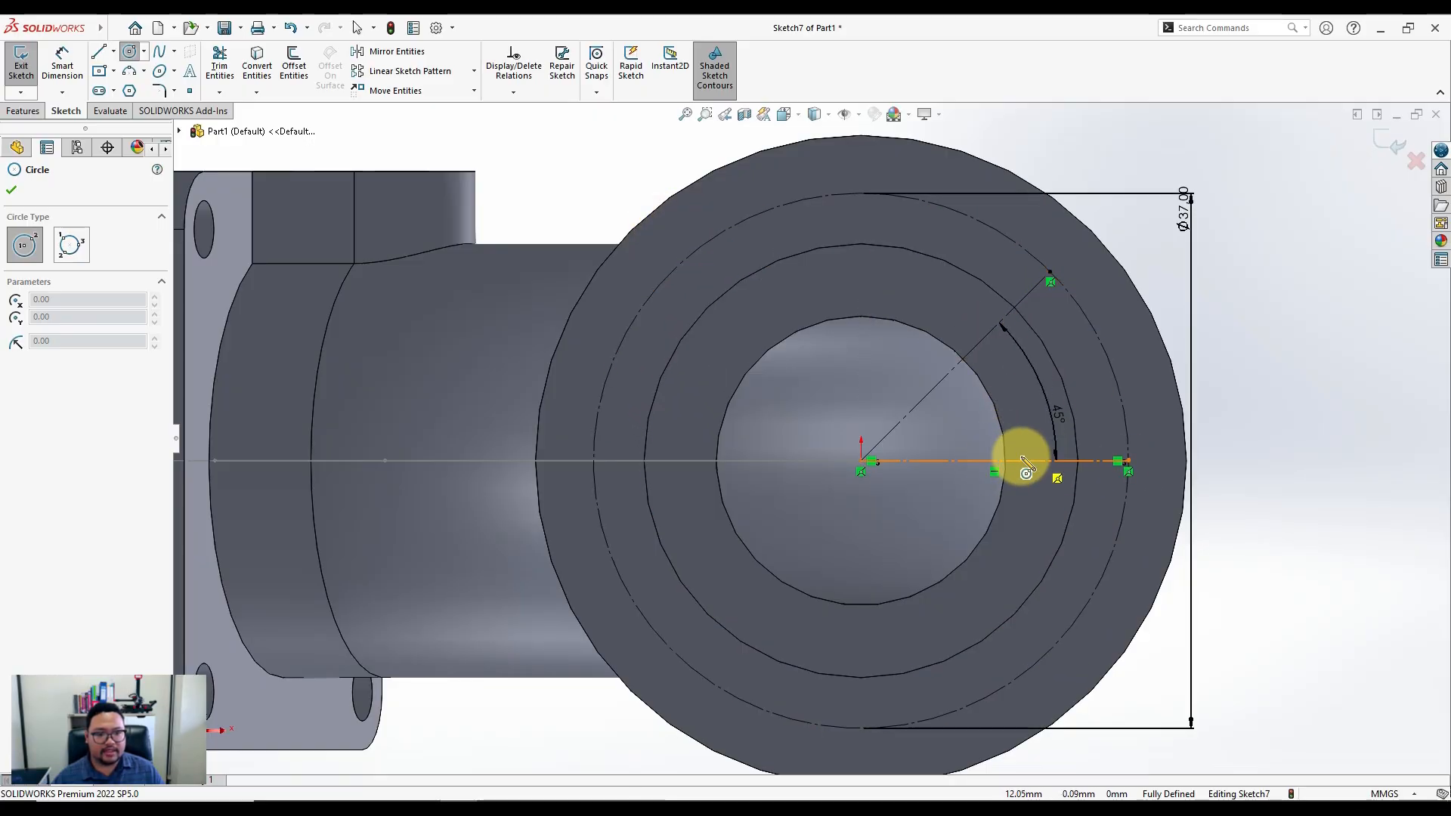
{"action": "left_click", "coordinate": [1050, 282]}
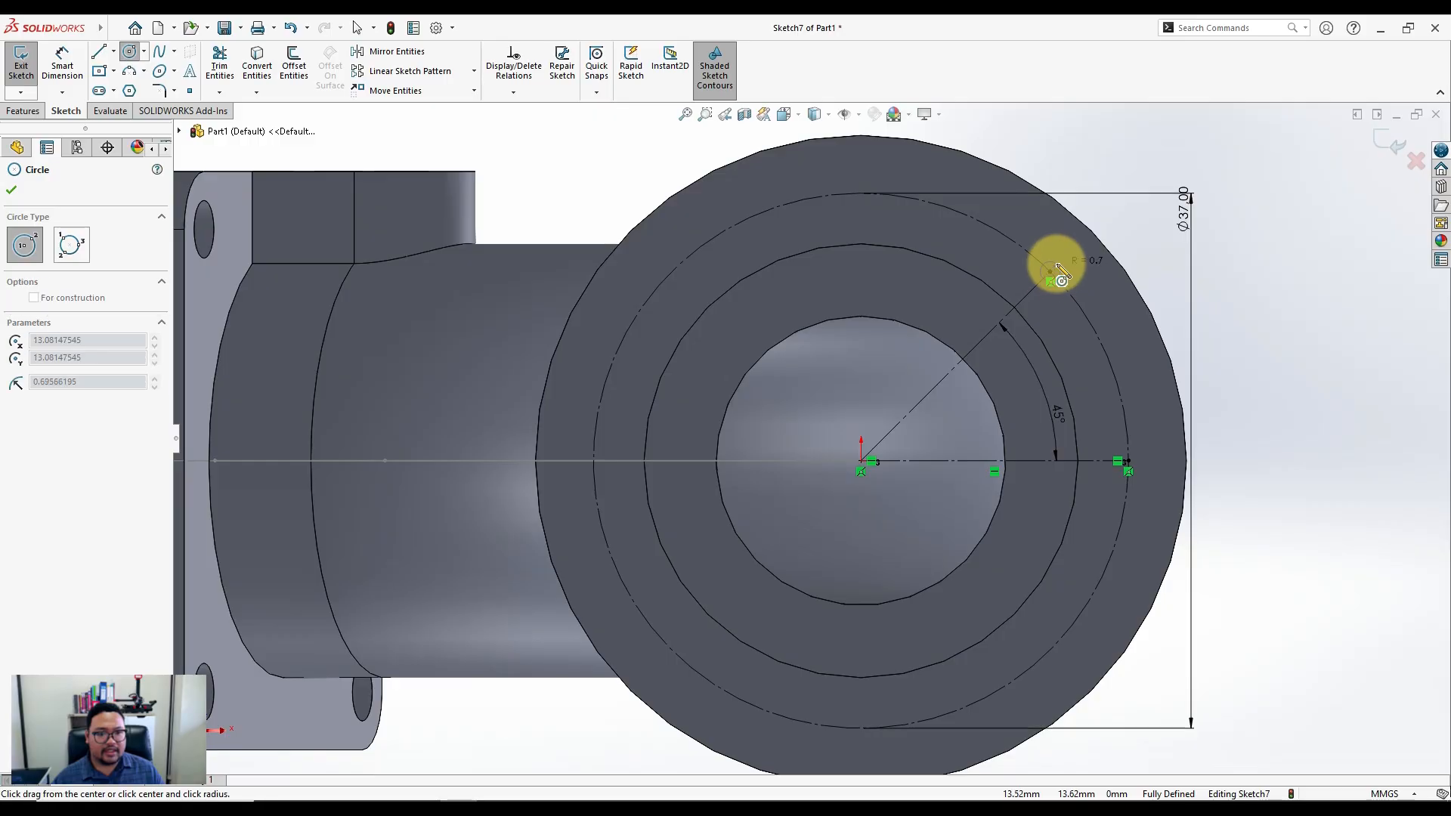
{"action": "left_click", "coordinate": [1071, 269]}
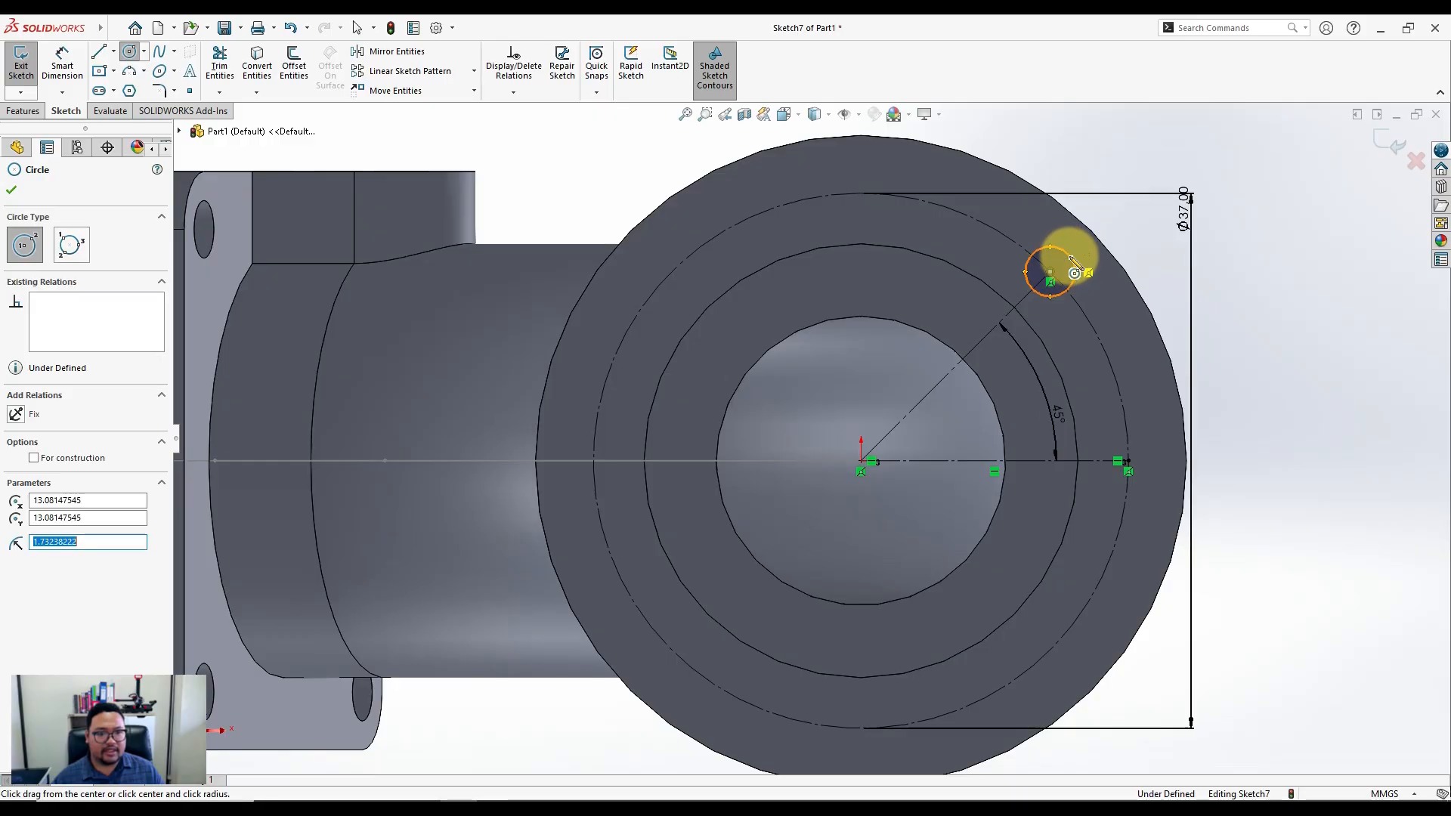
Dimension the small bolt-hole circle with a diameter of 4 mm
{"action": "left_click", "coordinate": [63, 64]}
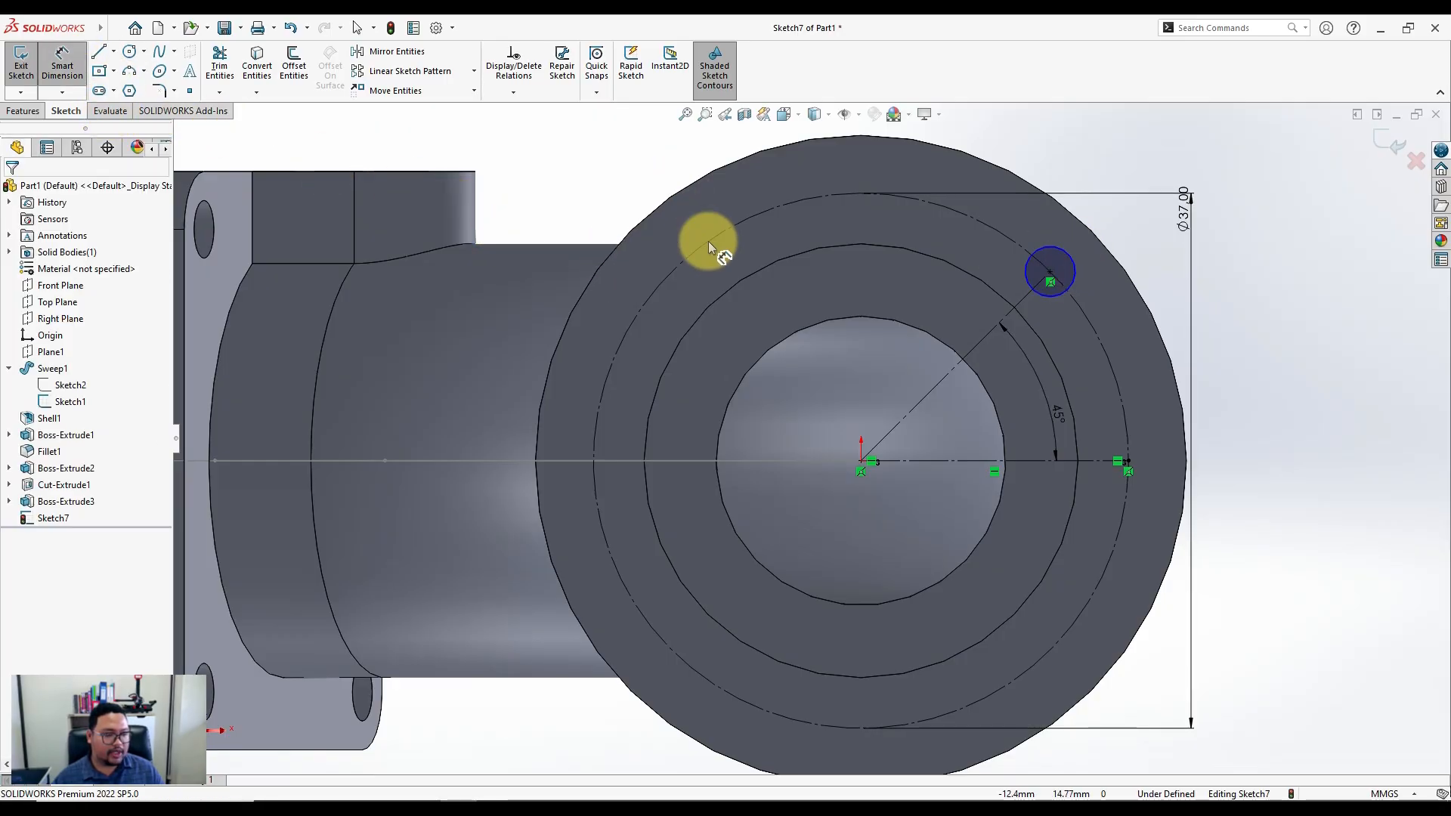
{"action": "left_click", "coordinate": [1057, 248]}
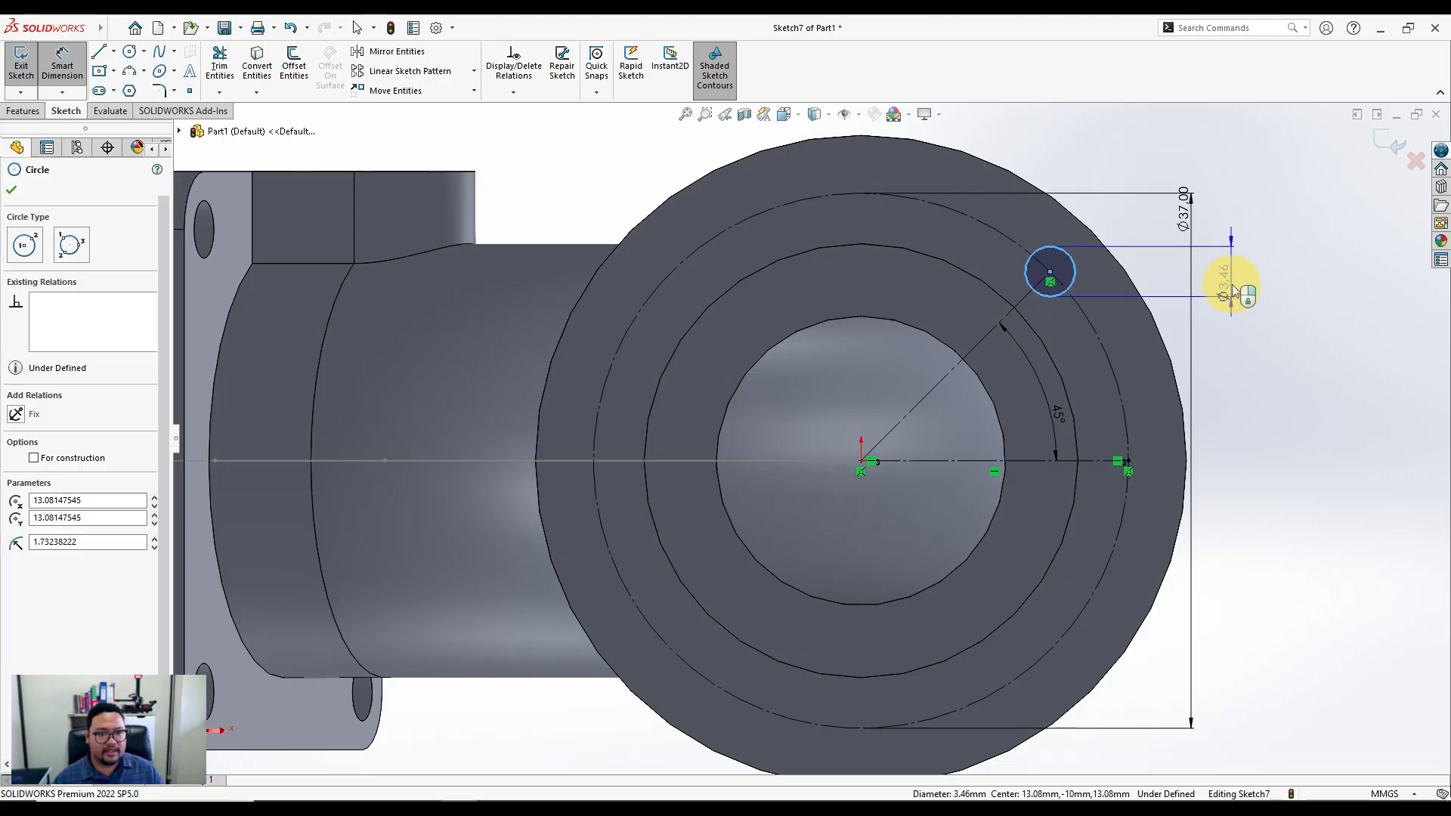
{"action": "left_click", "coordinate": [1236, 284]}
{"action": "type", "text": "4"}
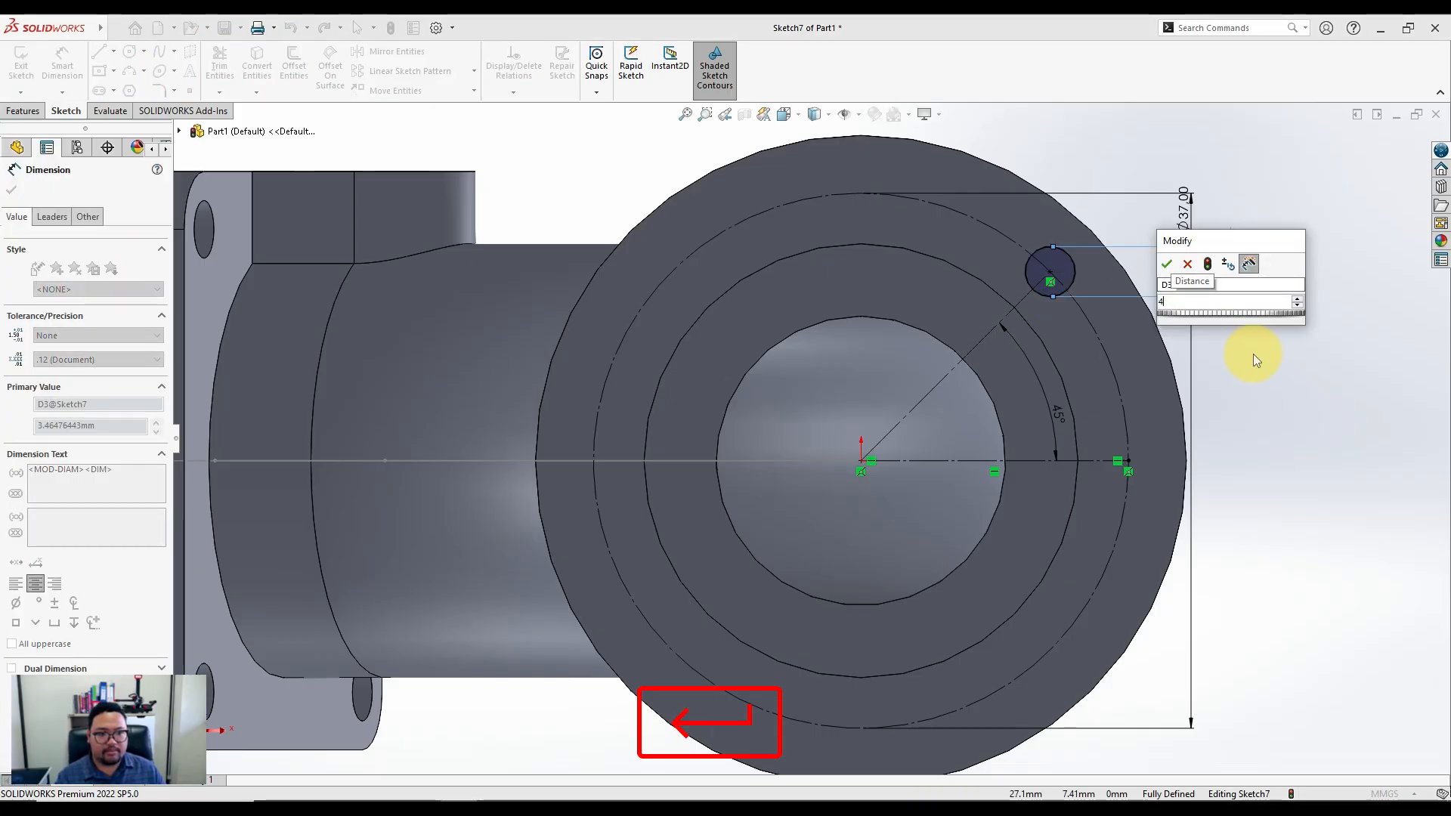
{"action": "key", "text": "Return"}
{"action": "left_click", "coordinate": [634, 270]}
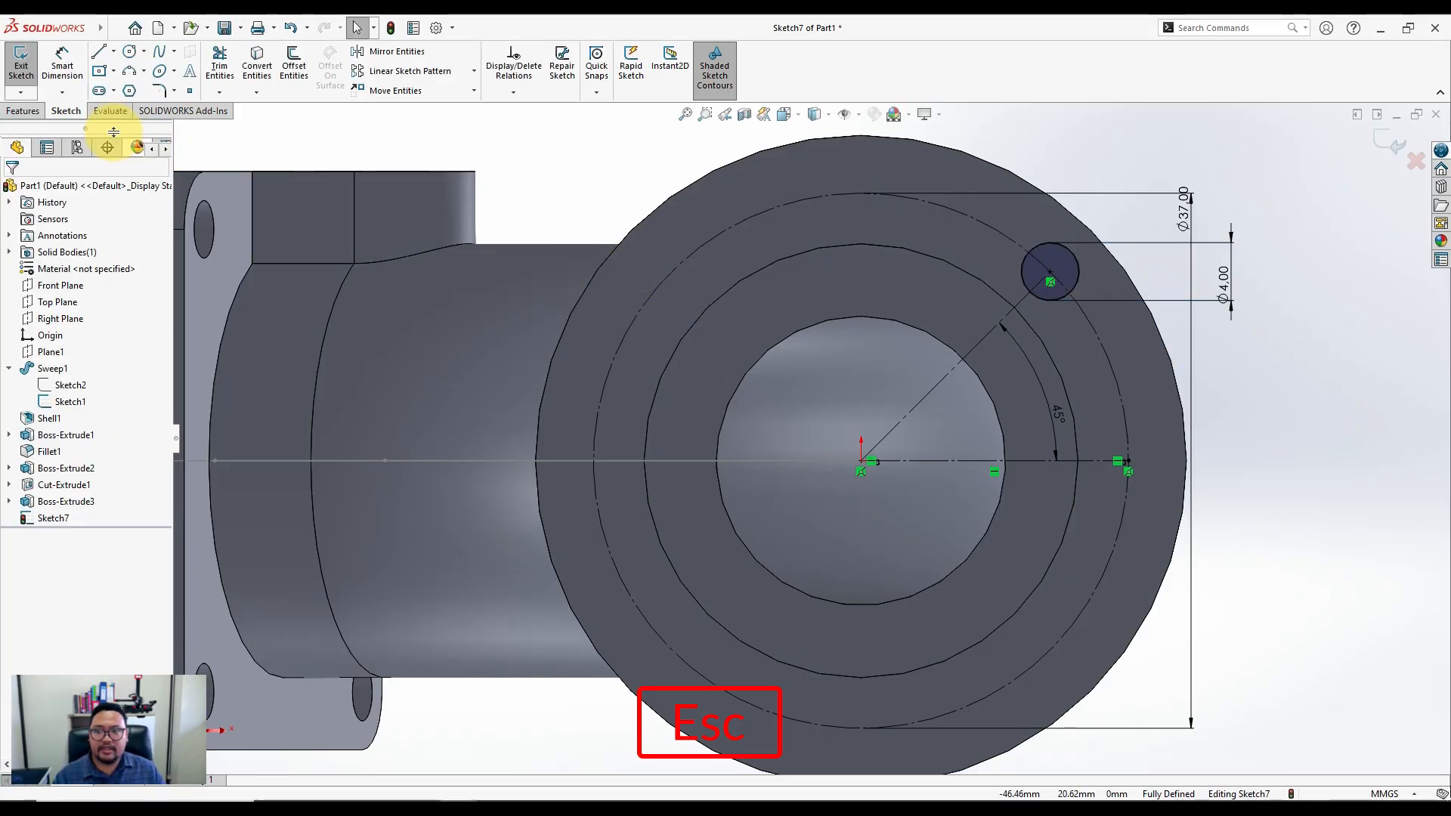
Extrude-cut the 4 mm circle through the round flange using Up To Surface, ending at the flange's pipe-side face
{"action": "left_click", "coordinate": [23, 110]}
{"action": "left_click", "coordinate": [28, 66]}
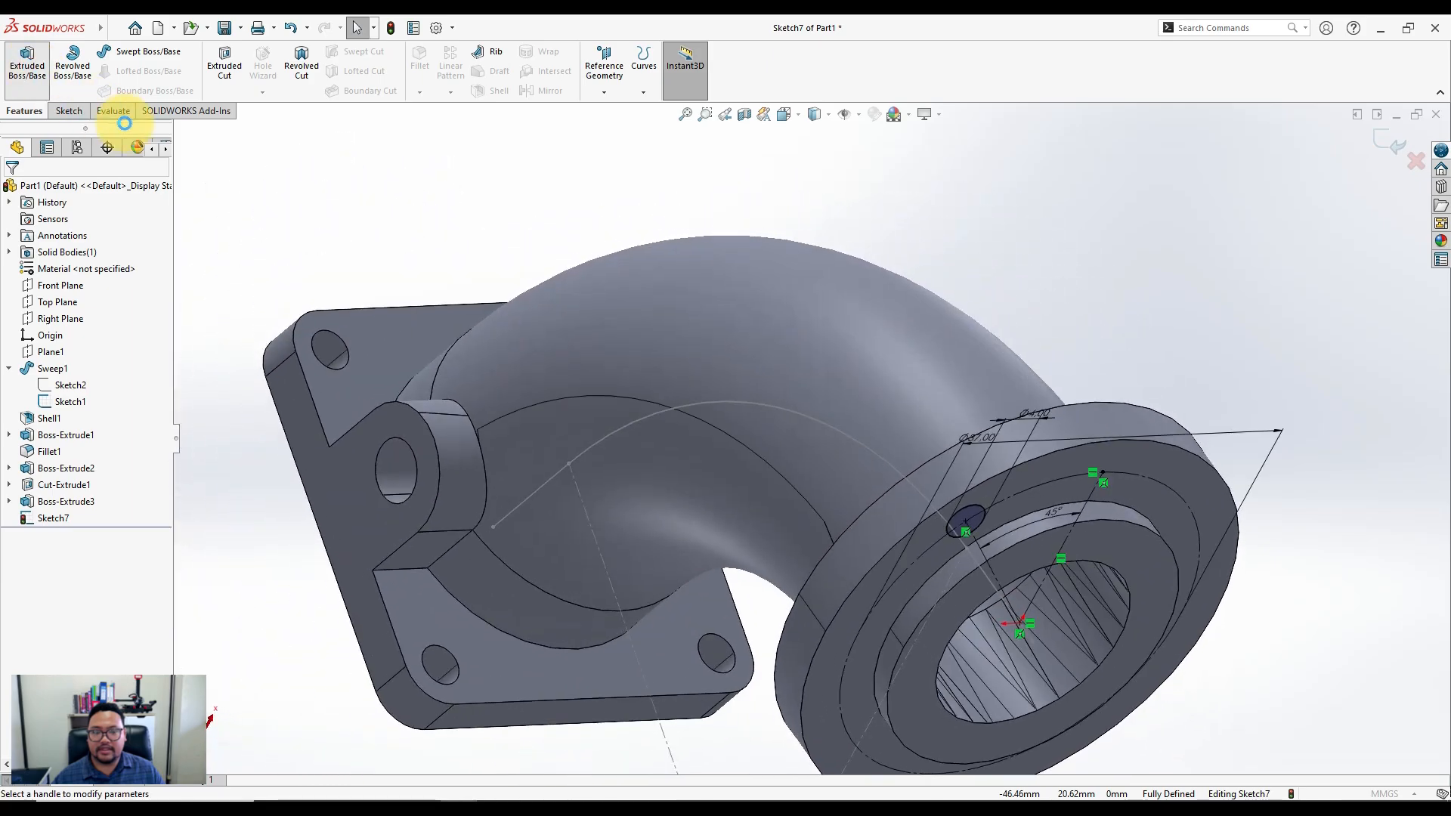
{"action": "key", "text": "Escape"}
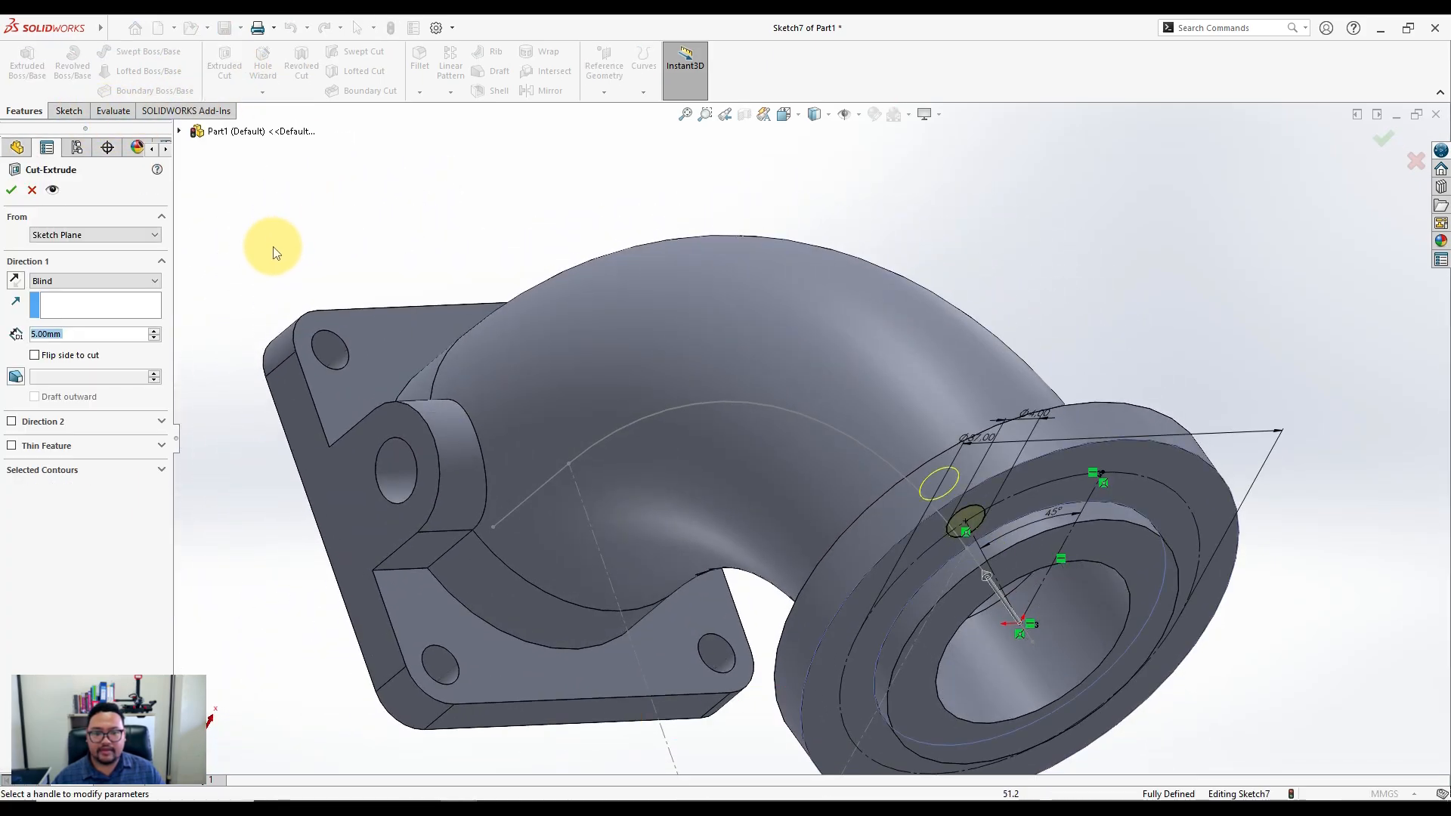
{"action": "left_click", "coordinate": [82, 282]}
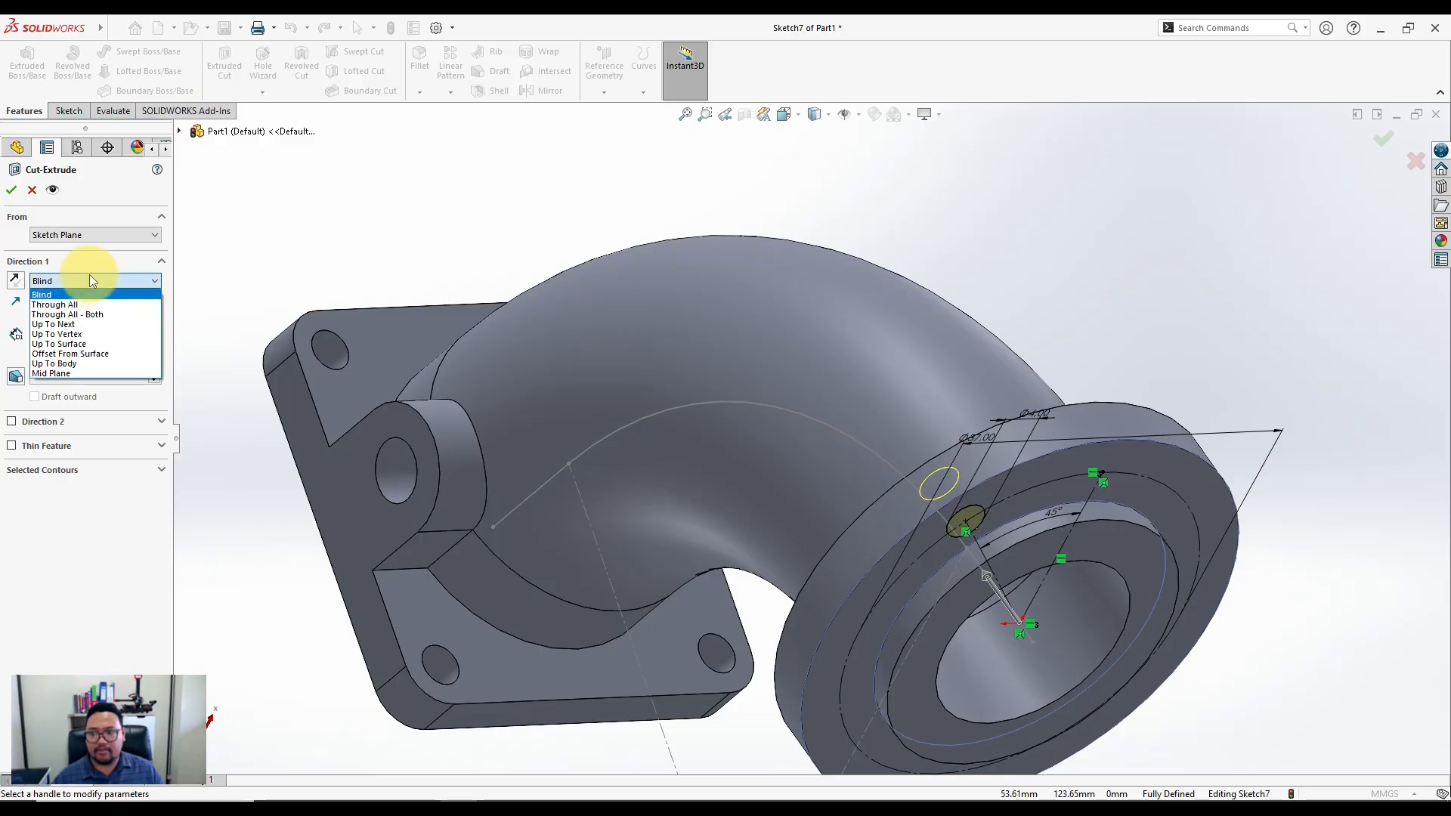
{"action": "left_click", "coordinate": [82, 343]}
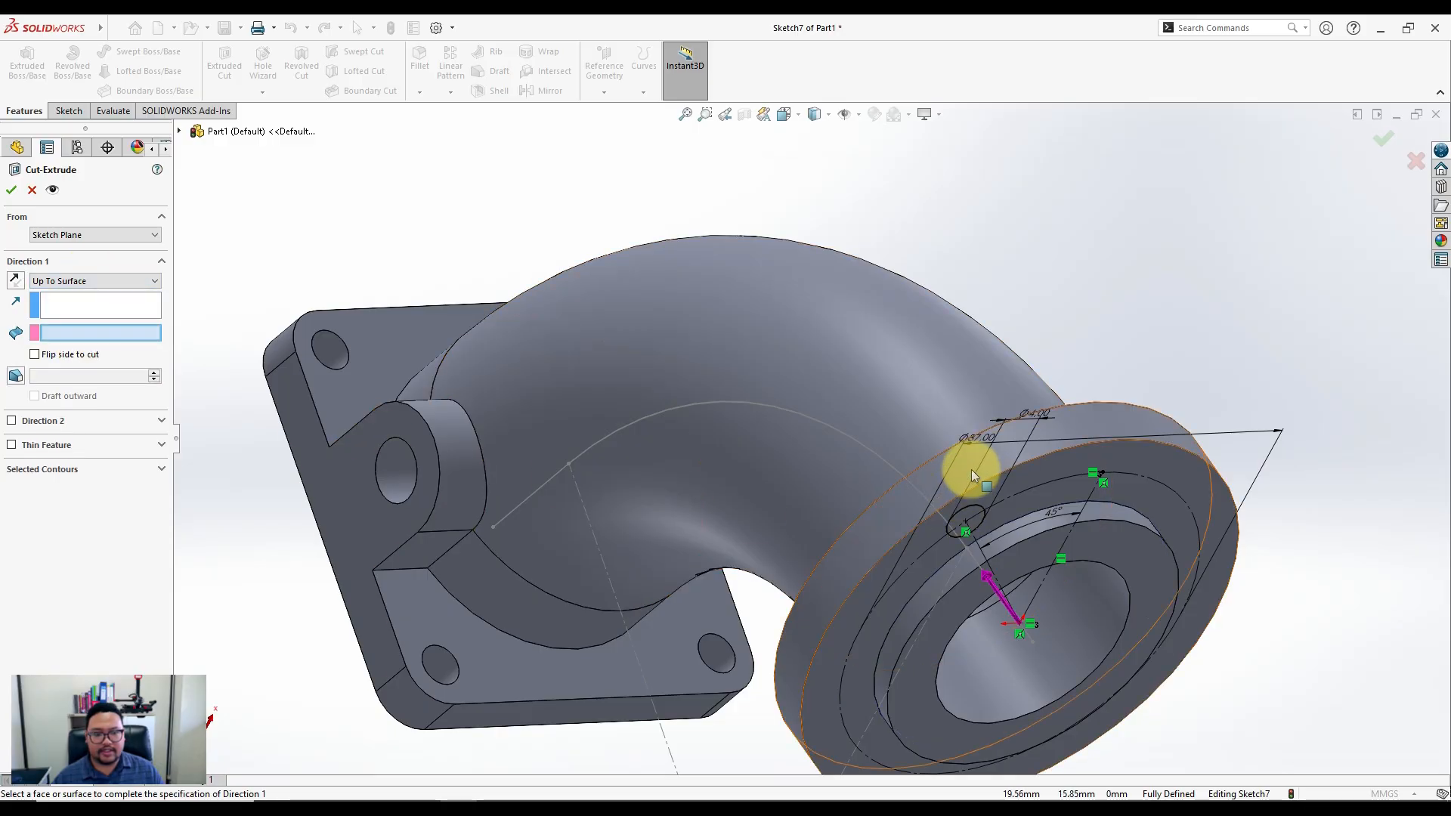
{"action": "middle_click_drag", "start_coordinate": [972, 469], "coordinate": [920, 413]}
{"action": "left_click", "coordinate": [922, 413]}
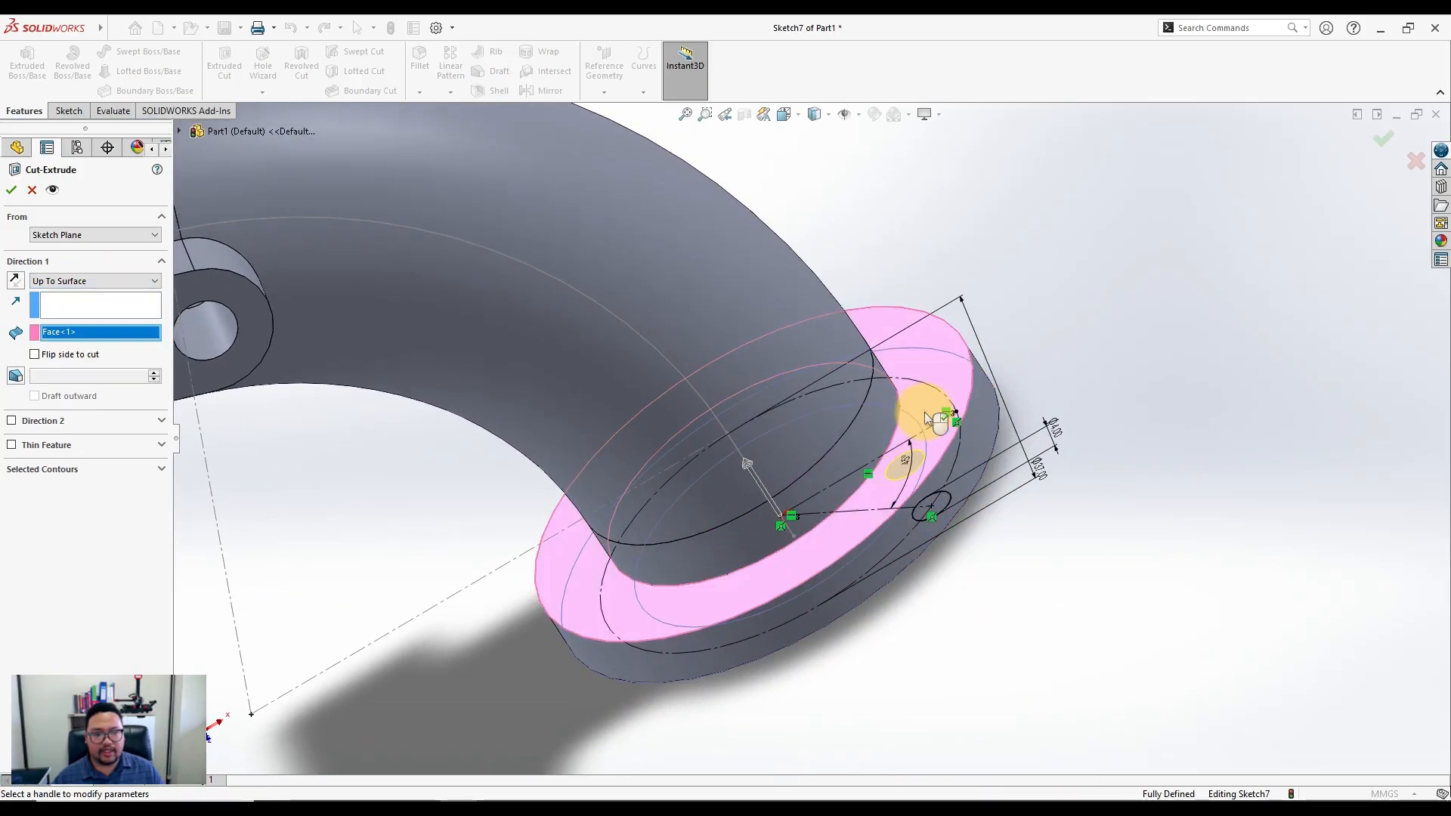
{"action": "left_click", "coordinate": [11, 190]}
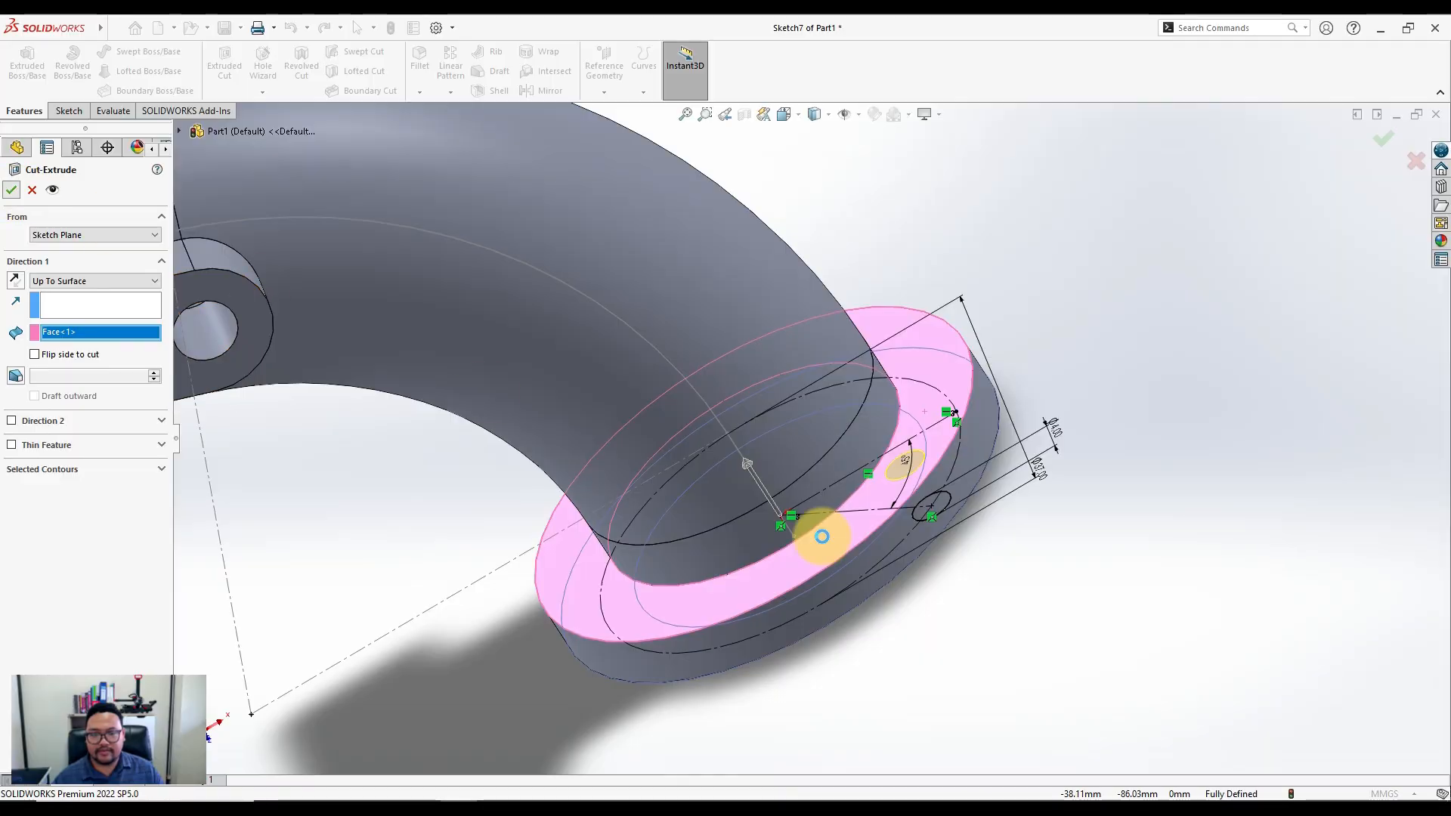
{"action": "mouse_move", "coordinate": [1095, 643]}
{"action": "middle_mouse_down"}
{"action": "mouse_move", "coordinate": [922, 555]}
{"action": "mouse_move", "coordinate": [903, 514]}
{"action": "middle_mouse_up"}
{"action": "mouse_move", "coordinate": [1165, 603]}
{"action": "middle_mouse_down", "text": "ctrl"}
{"action": "mouse_move", "coordinate": [951, 503]}
{"action": "mouse_move", "coordinate": [984, 444]}
{"action": "middle_mouse_up", "text": "ctrl"}
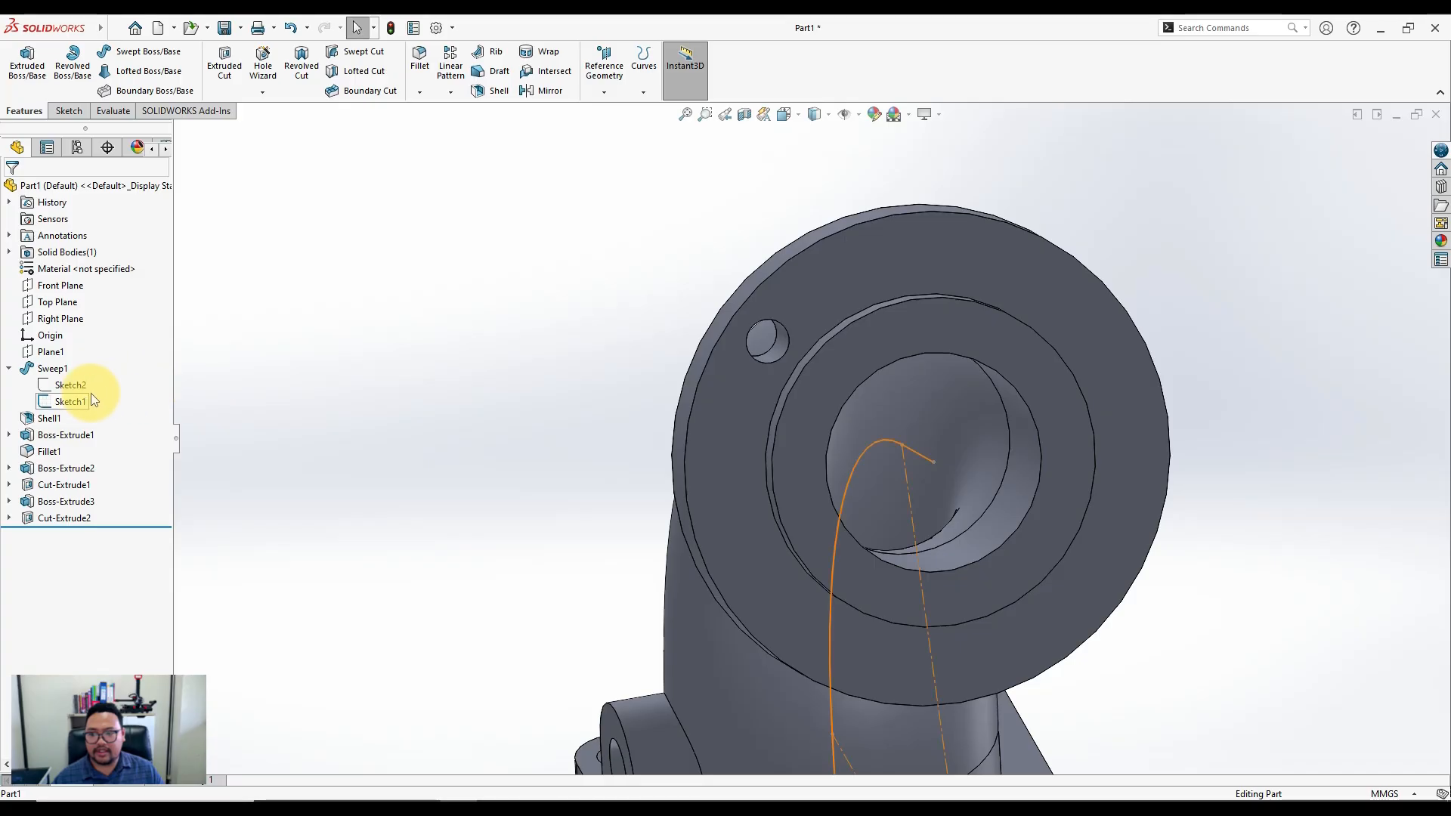
Hide the sweep's path sketch, Sketch1, and collapse the Sweep1 feature
{"action": "right_click", "coordinate": [66, 404]}
{"action": "left_click", "coordinate": [80, 377]}
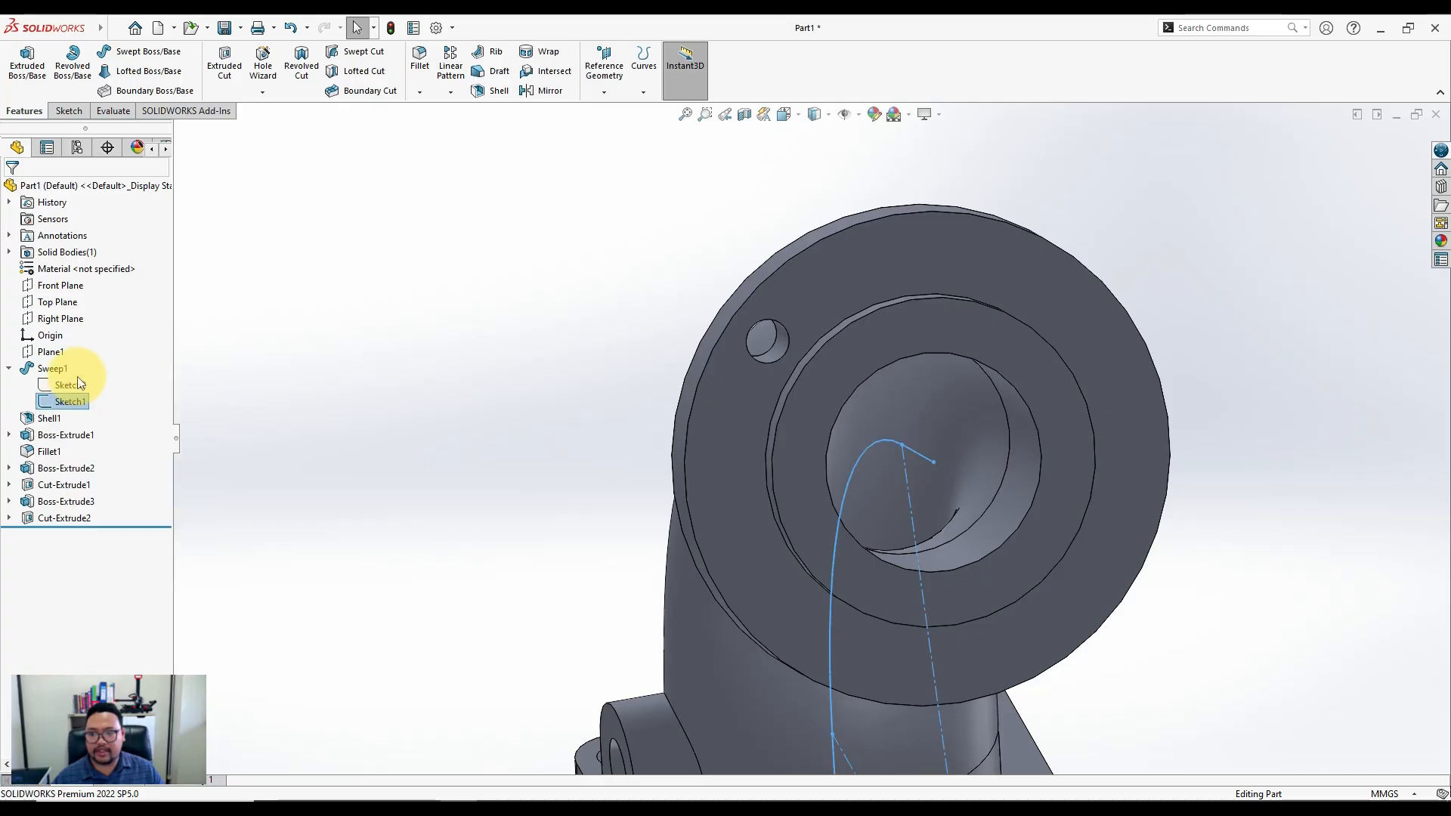
{"action": "left_click", "coordinate": [9, 369]}
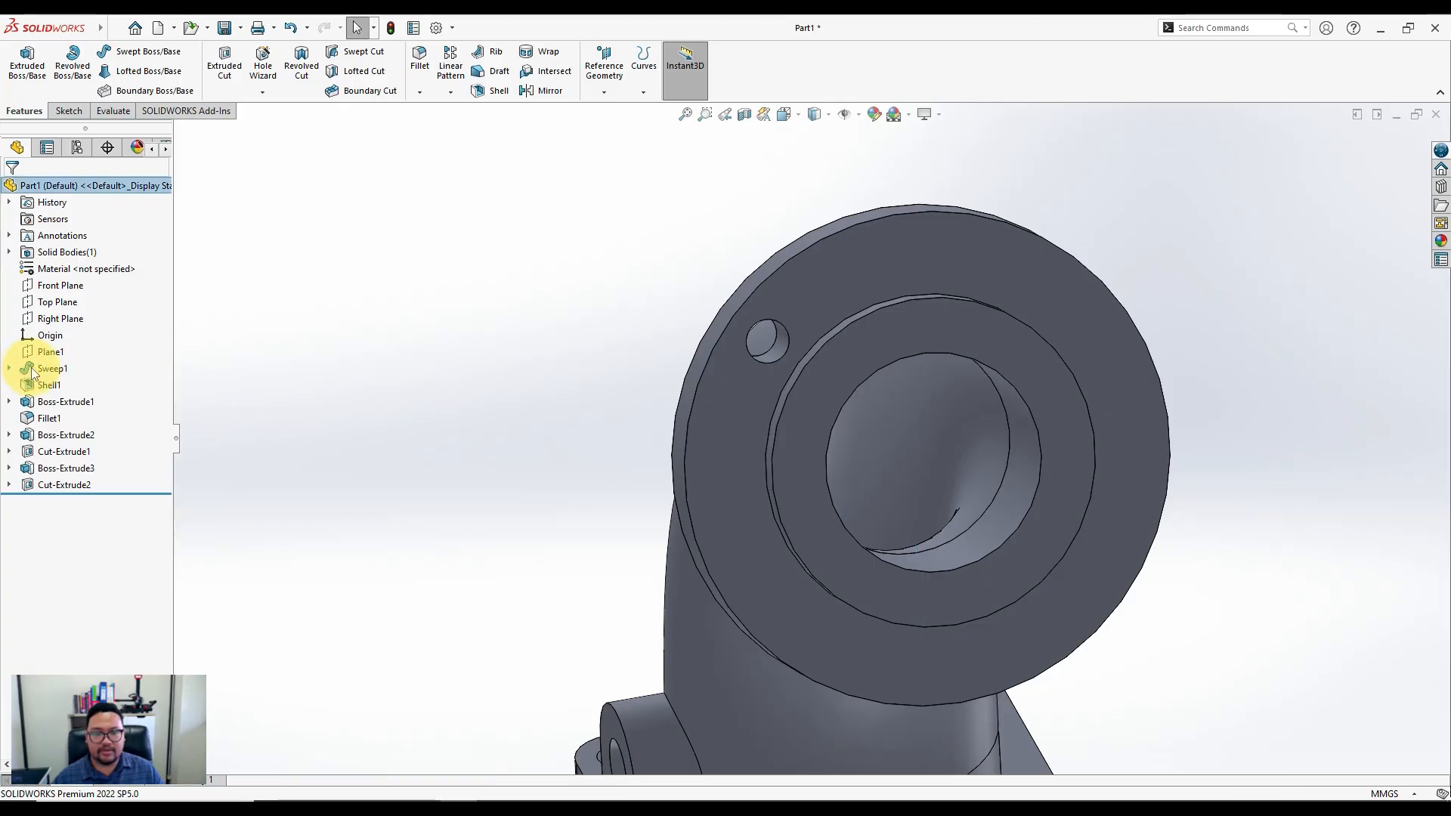
Circular-pattern the 4 mm bolt-hole cut around the round flange's outer edge with 4 equally spaced instances over 360°
{"action": "left_click", "coordinate": [451, 93]}
{"action": "left_click", "coordinate": [457, 127]}
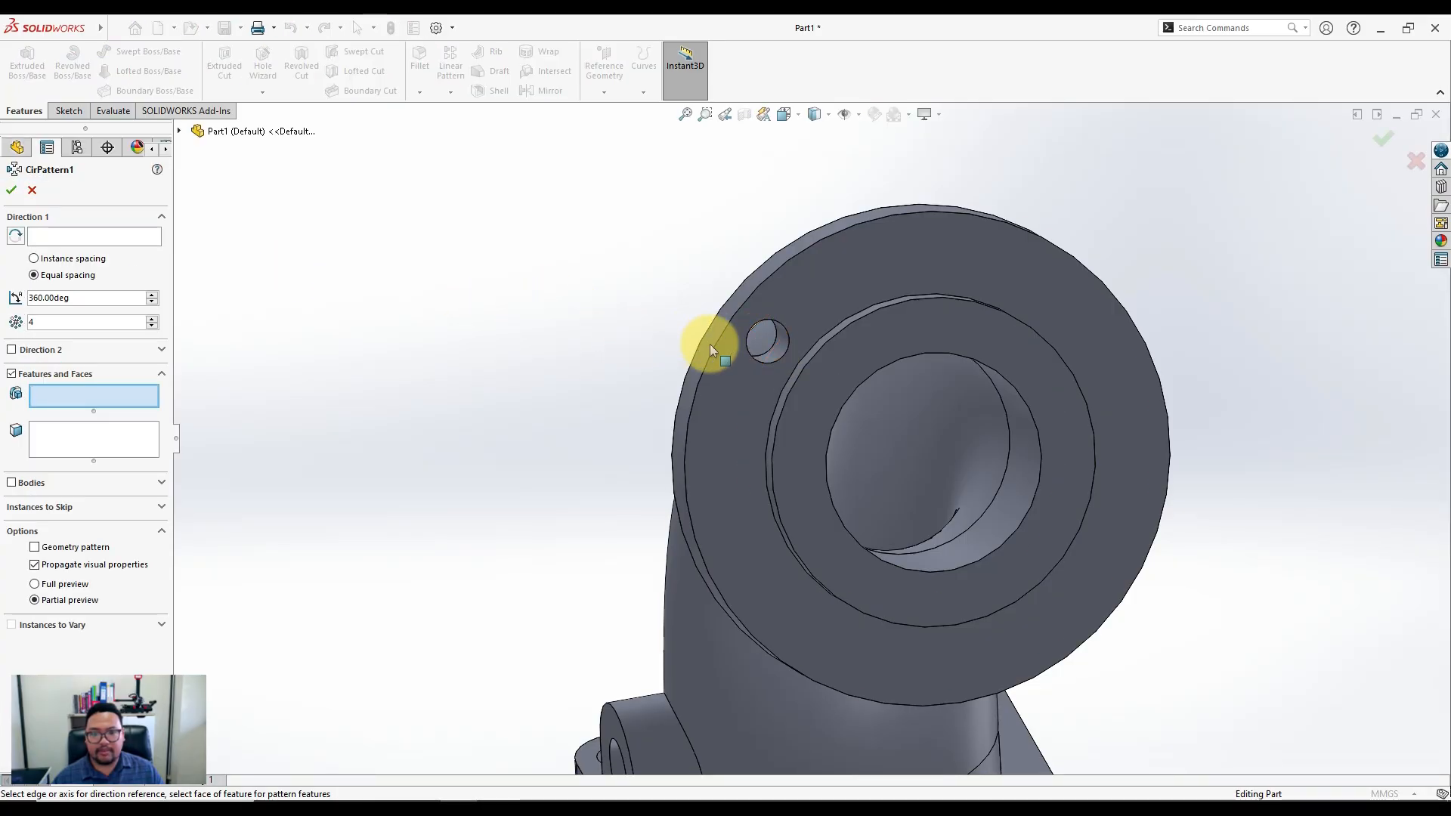
{"action": "left_click", "coordinate": [776, 352]}
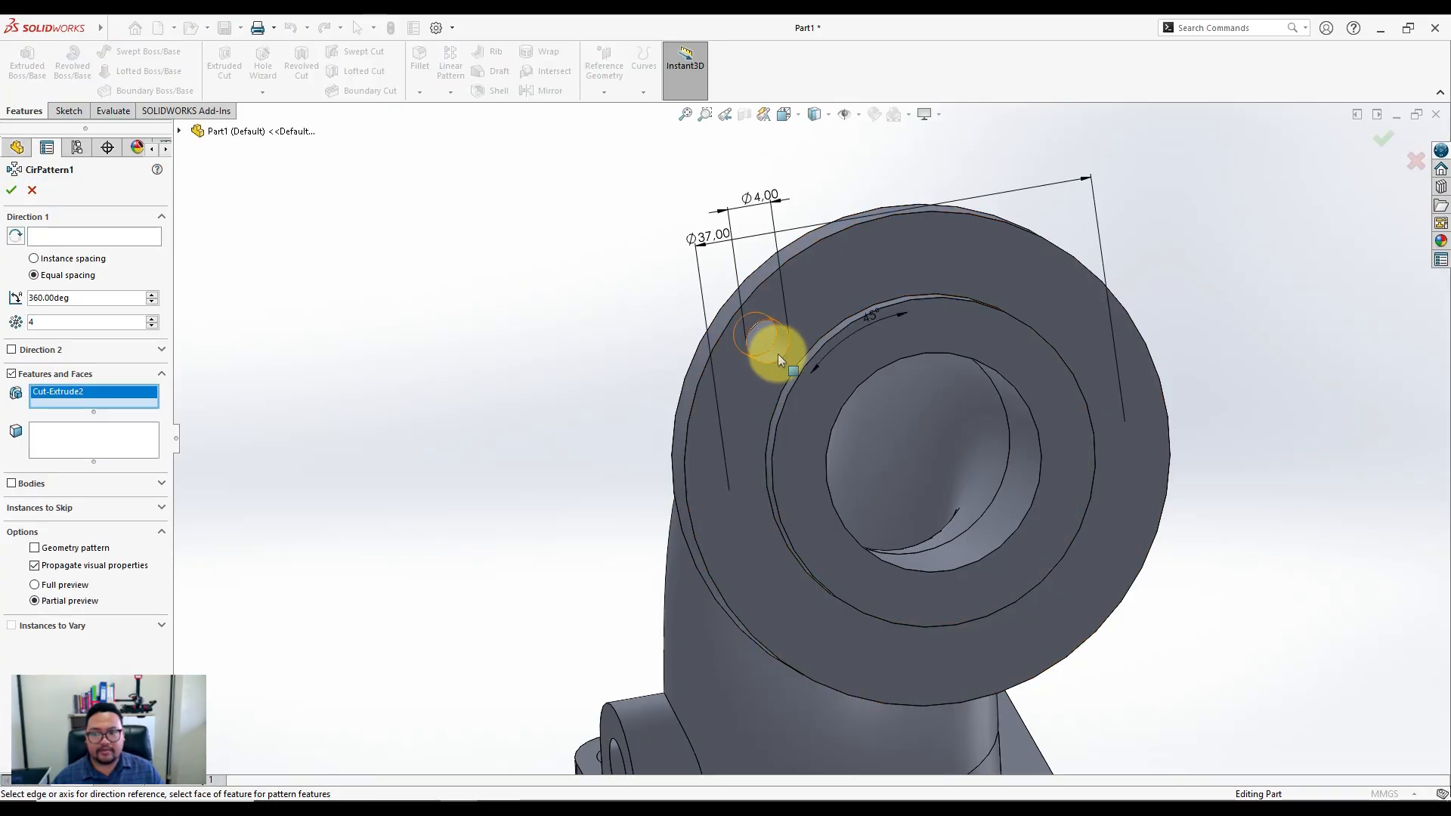
{"action": "left_click", "coordinate": [103, 236]}
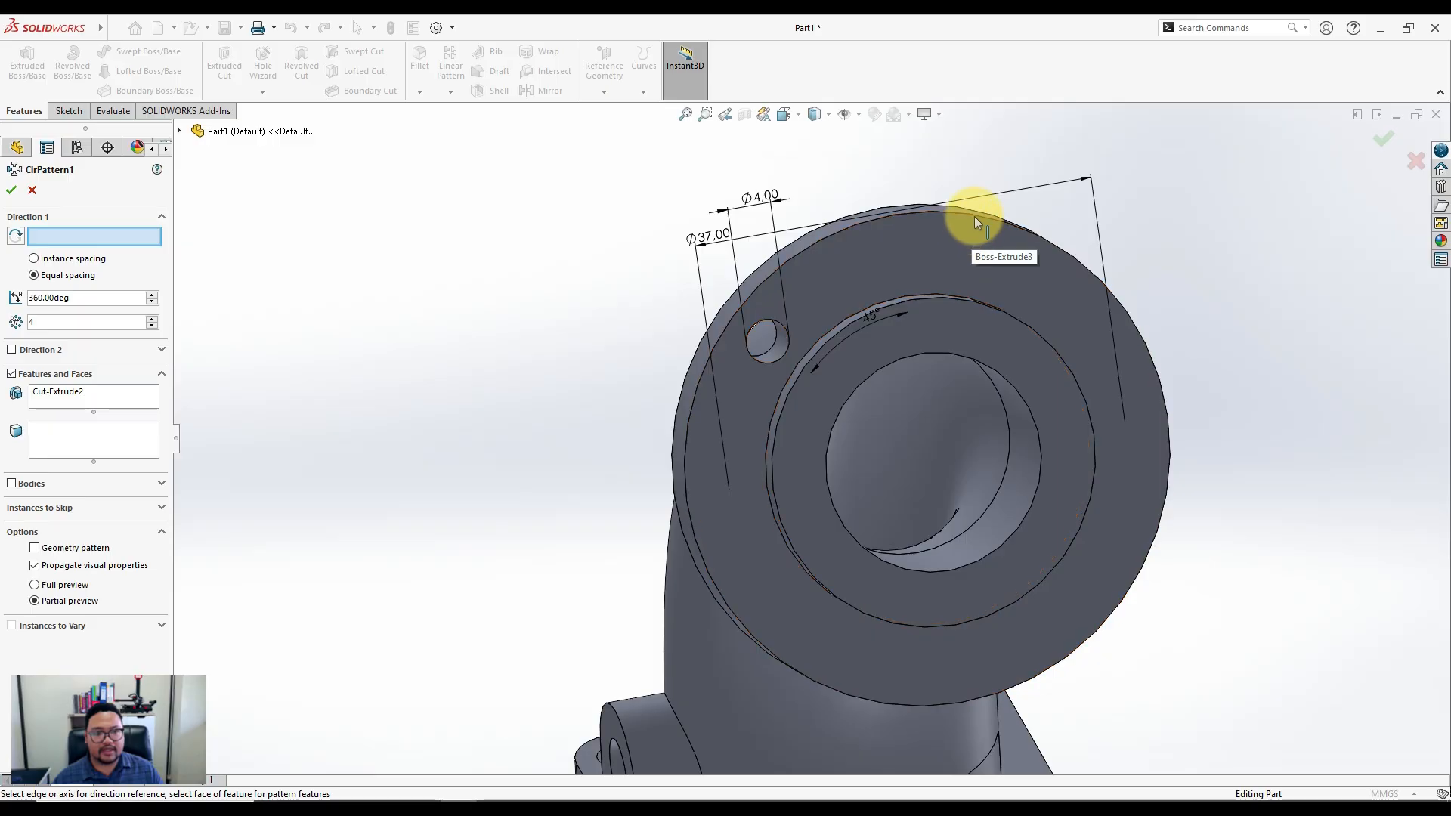
{"action": "left_click", "coordinate": [874, 219]}
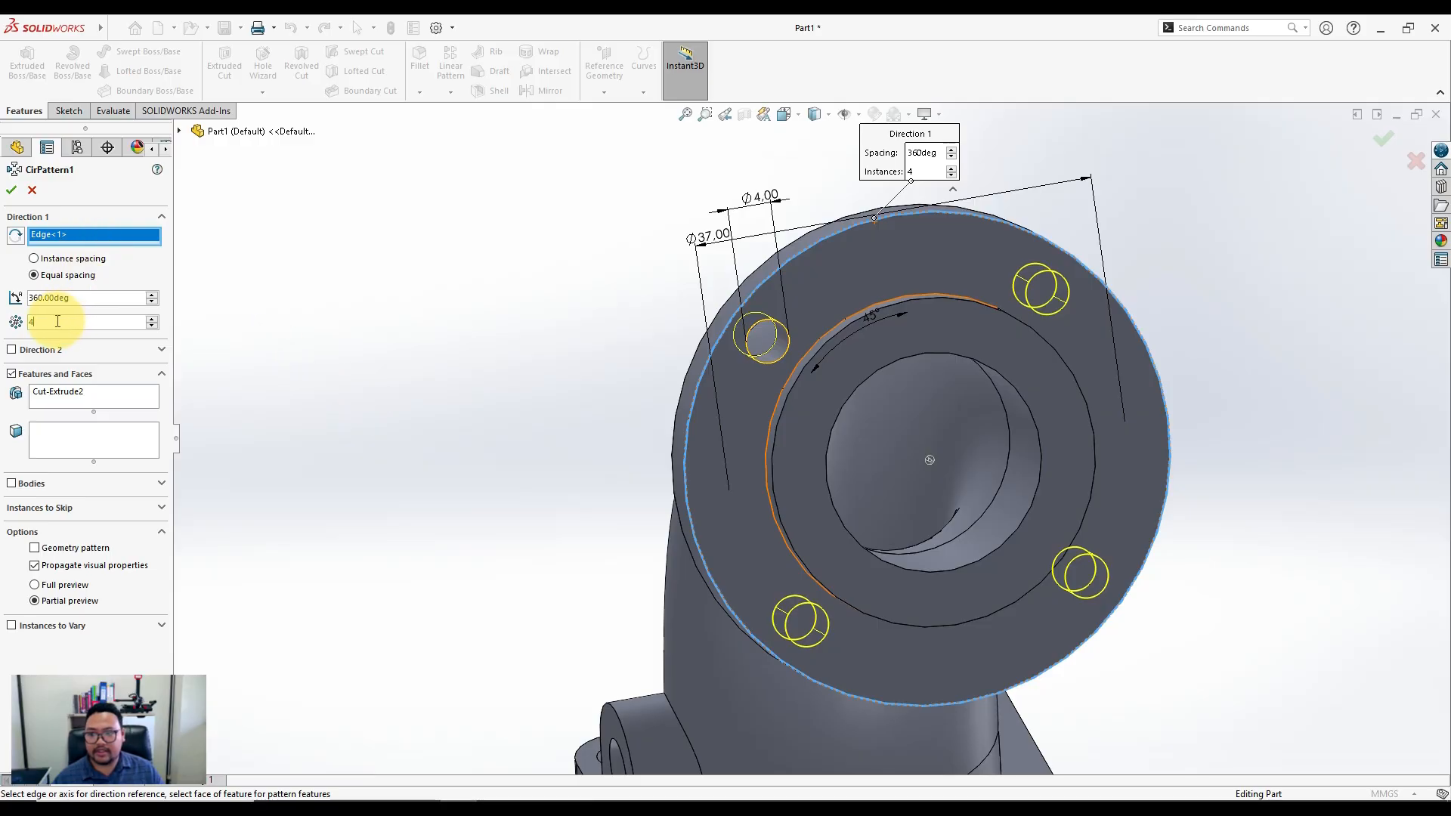
{"action": "left_click", "coordinate": [14, 191]}
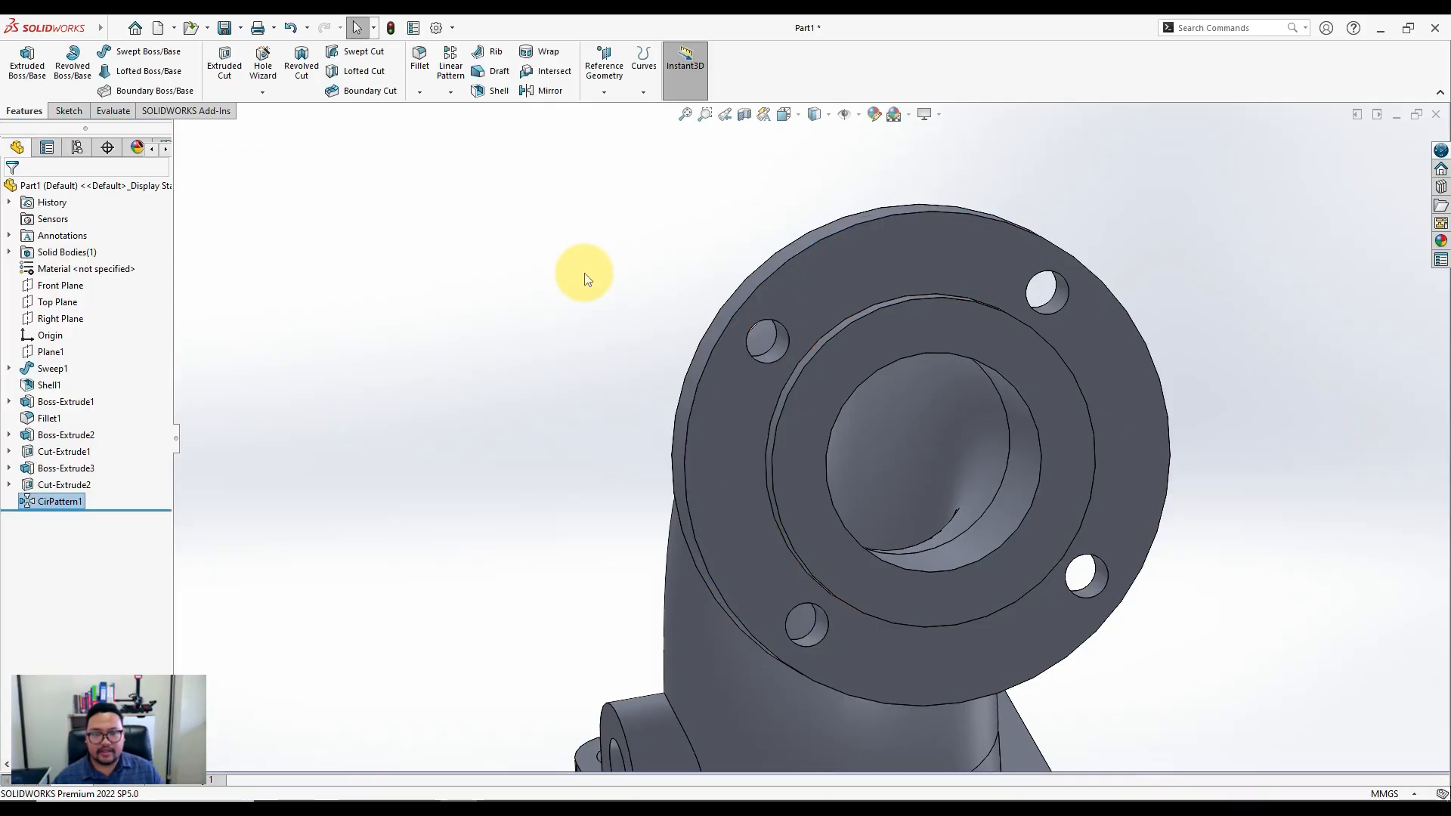
Examine the finished elbow and both flanges from several angles, ending in the isometric view
{"action": "key", "text": "space"}
{"action": "left_click", "coordinate": [747, 331]}
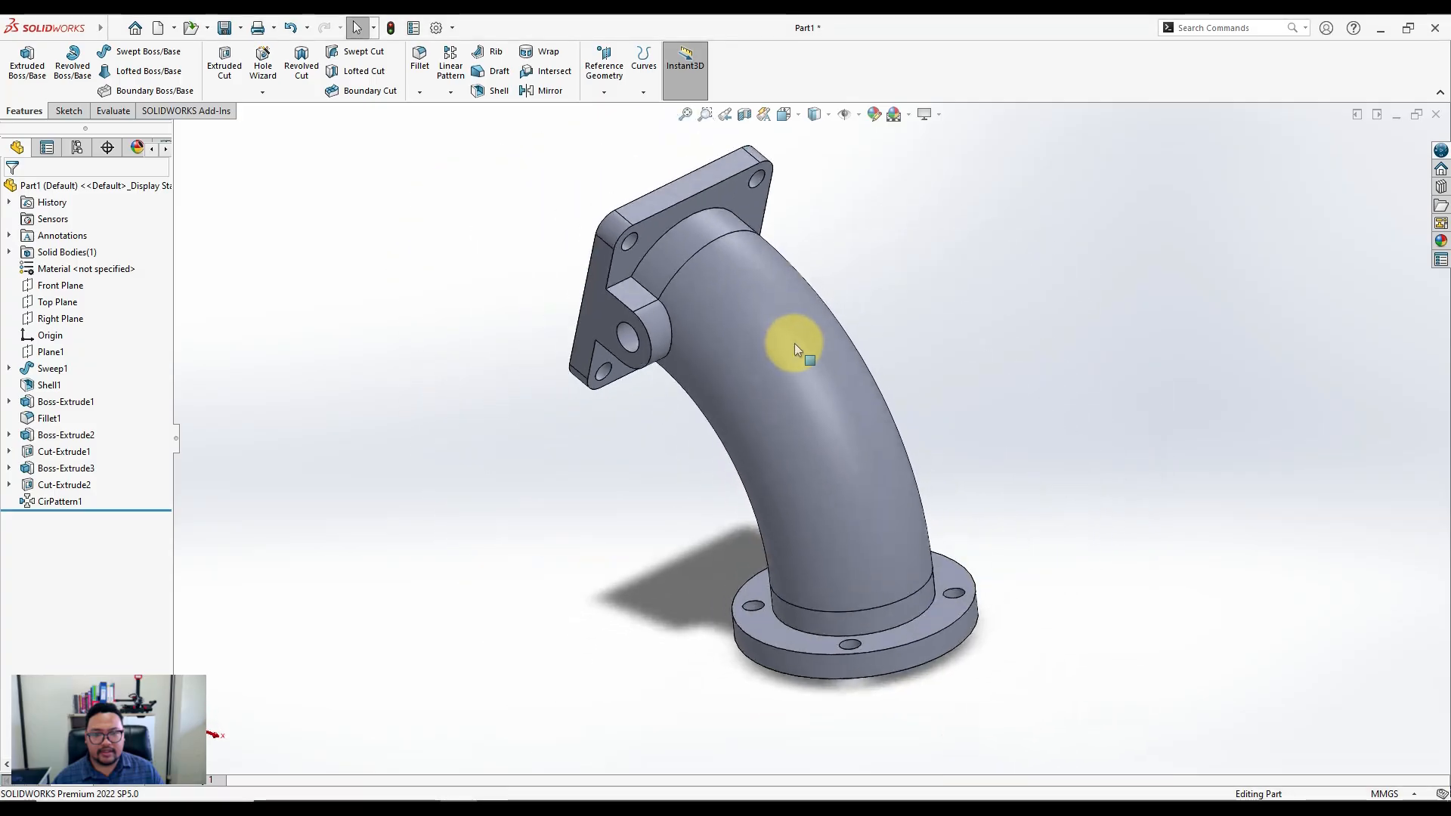
{"action": "middle_click_drag", "start_coordinate": [787, 456], "coordinate": [999, 428]}
{"action": "key", "text": "space"}
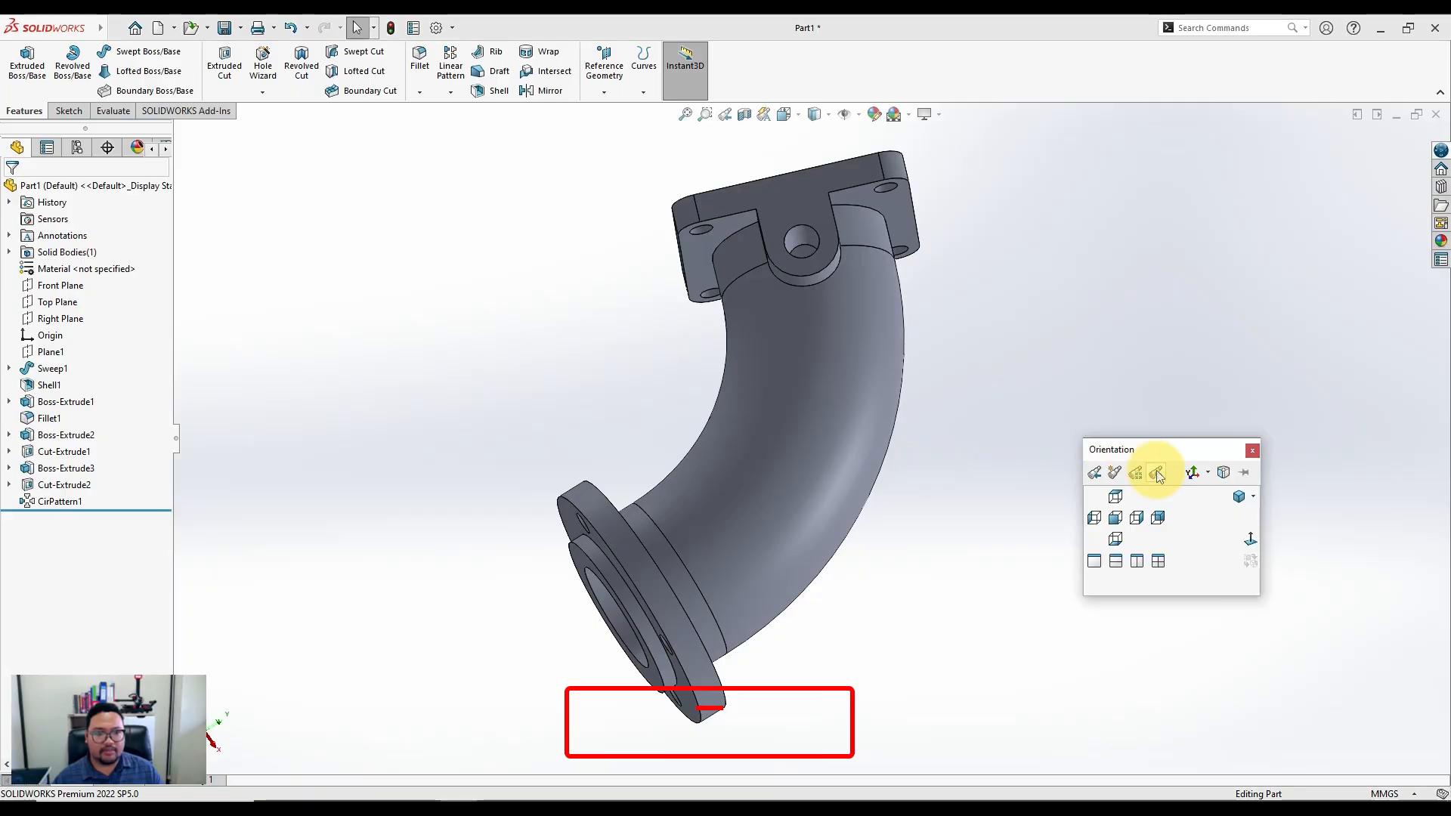
{"action": "left_click", "coordinate": [1237, 492]}
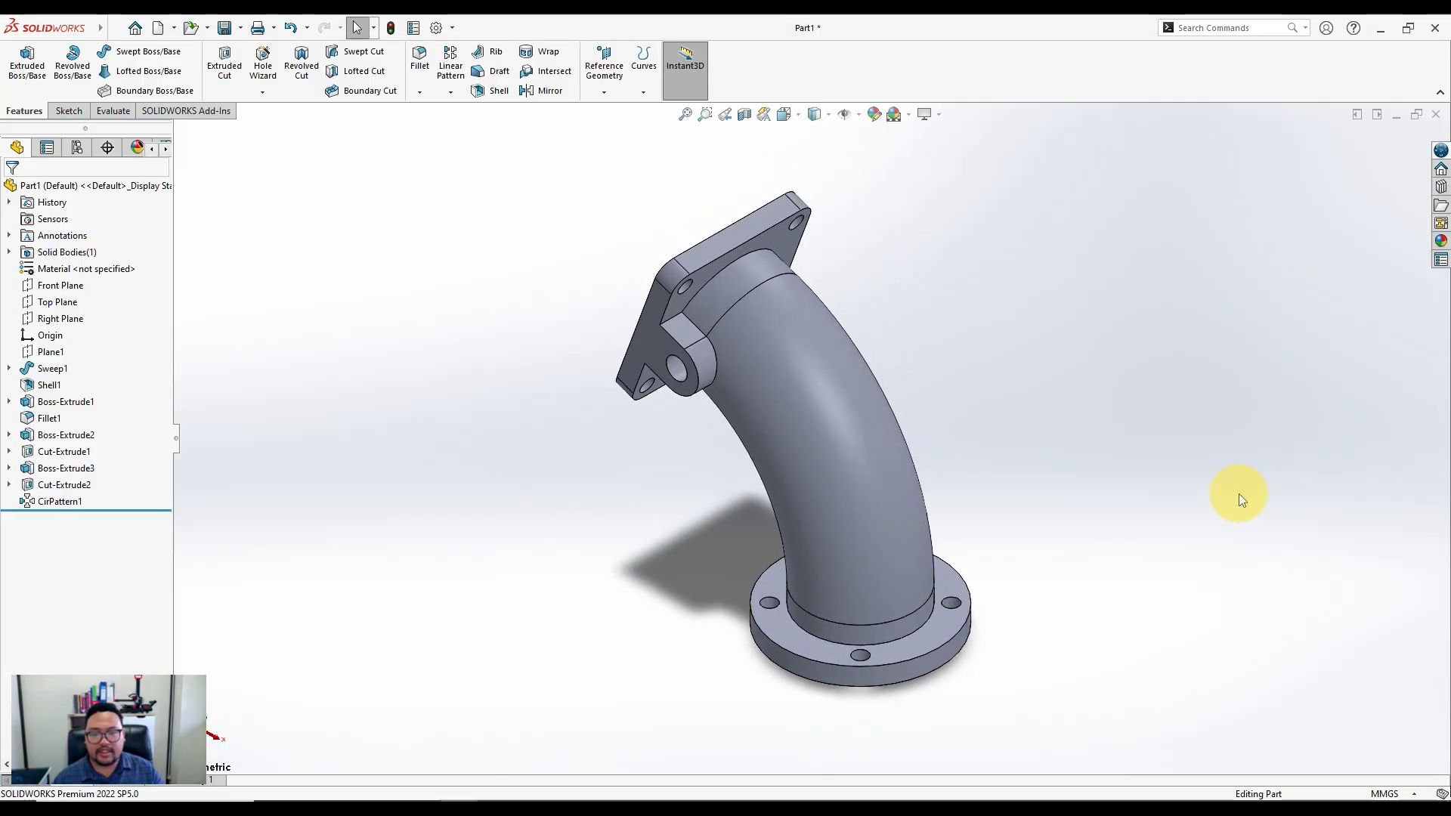